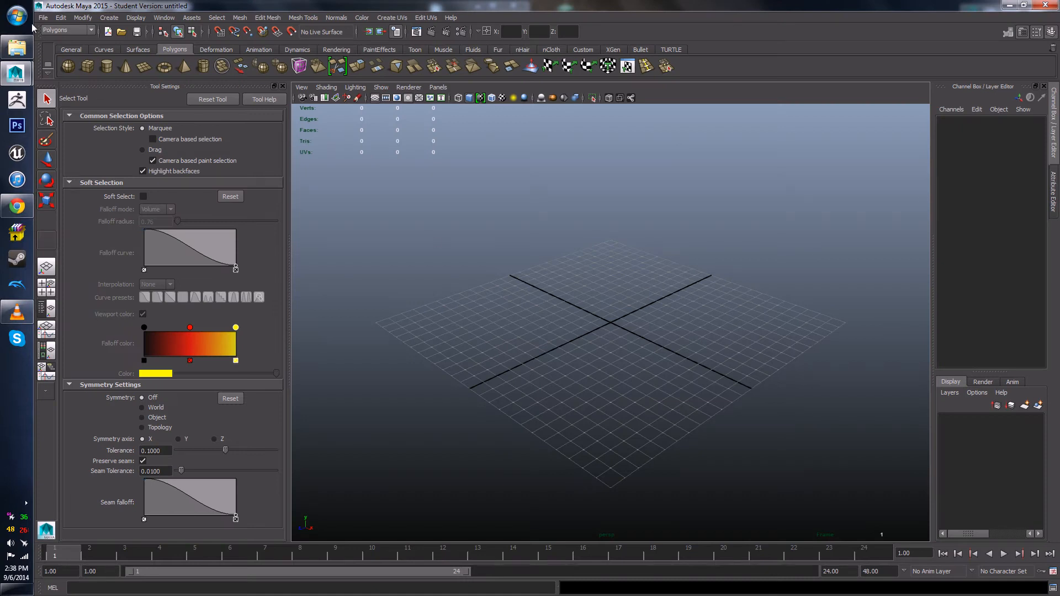
Step: Start opening an existing scene and browse to the _3D_Comp folder on the G: drive
click(43, 19)
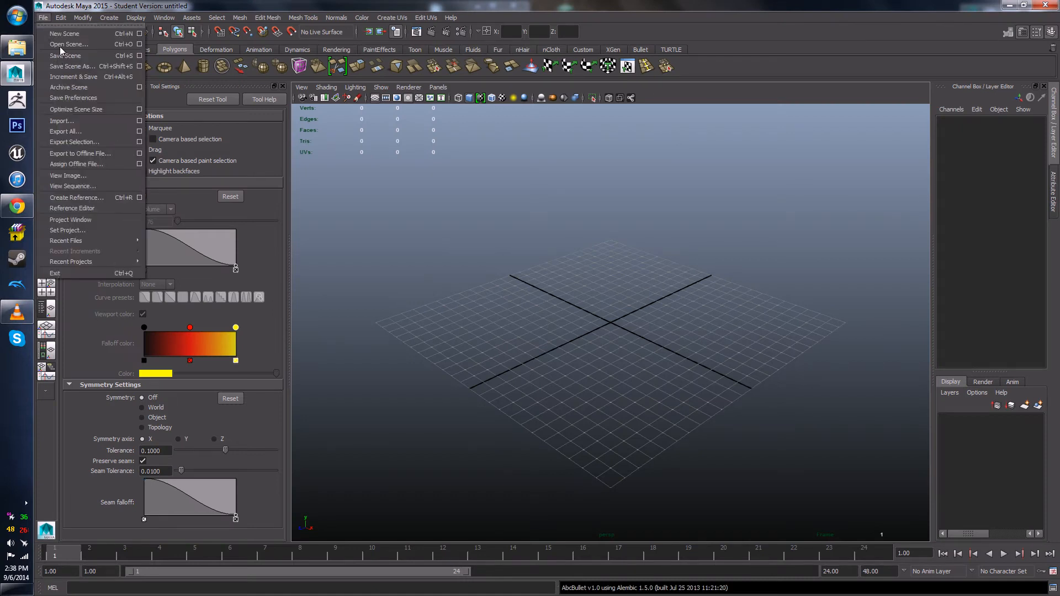
click(62, 44)
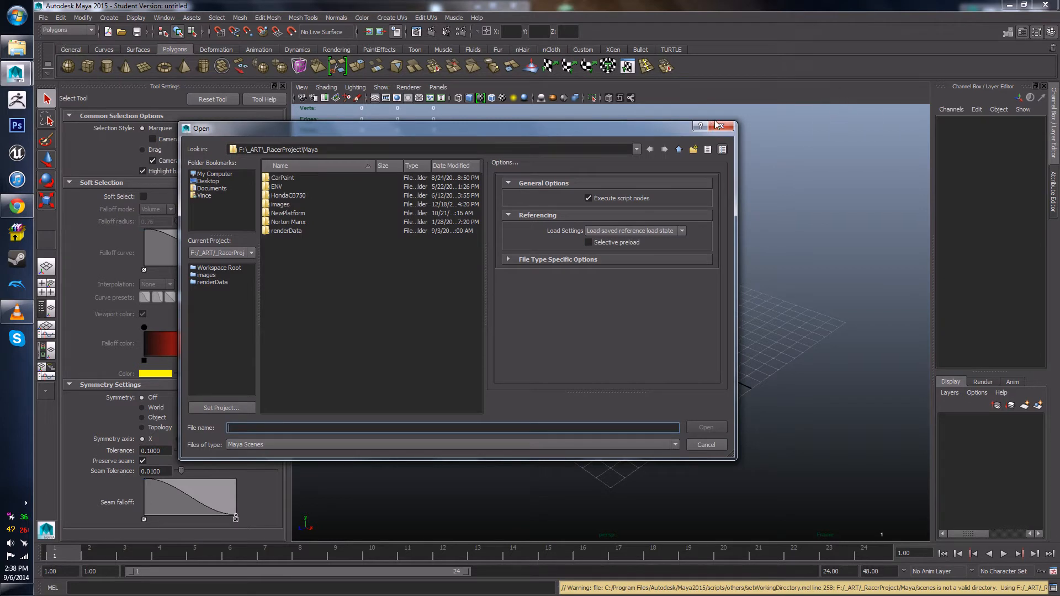
drag(333, 133, 484, 117)
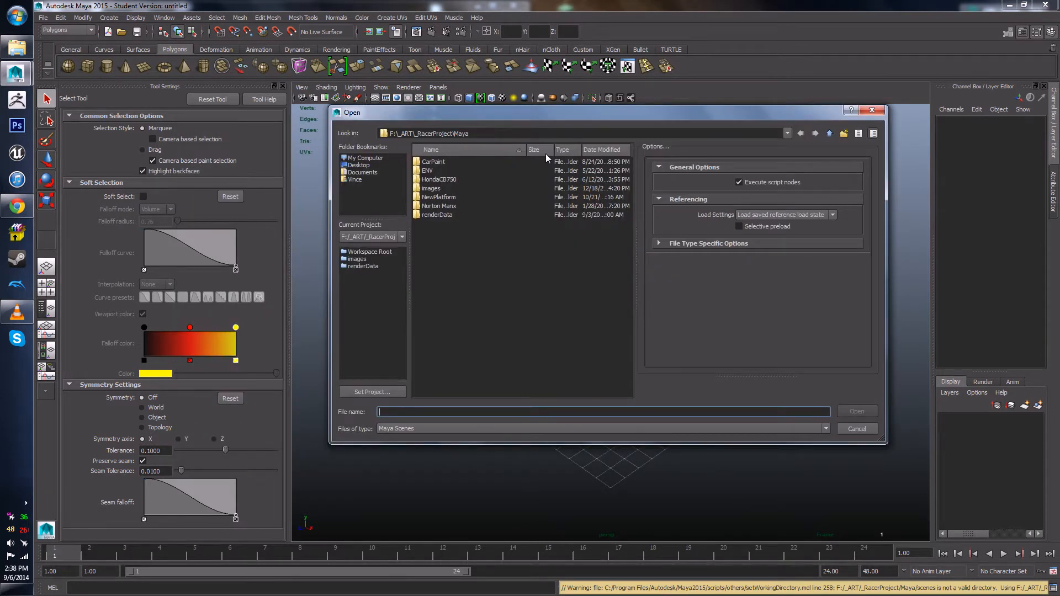
click(830, 134)
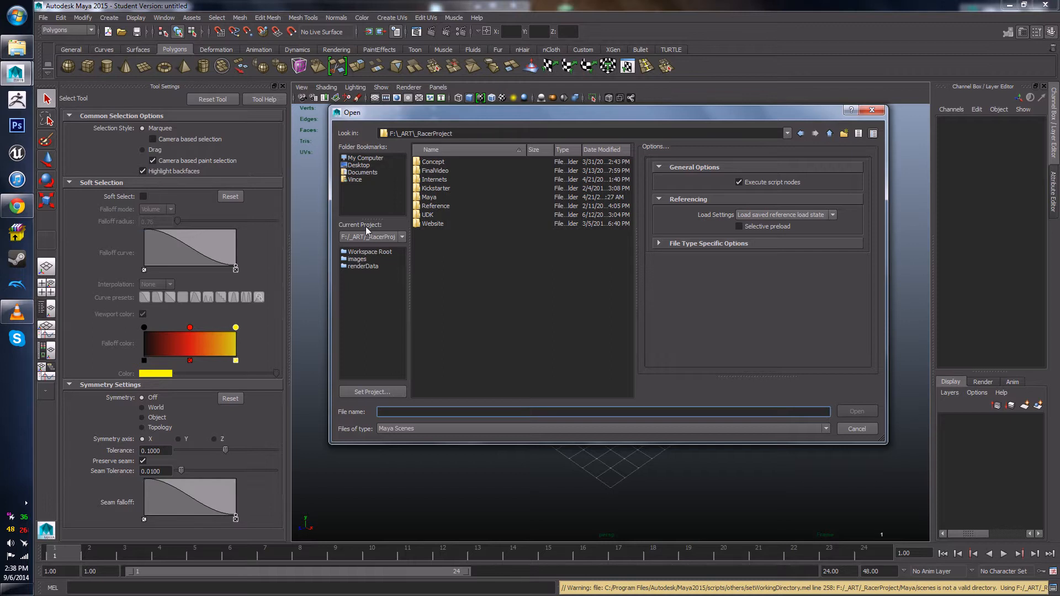
click(370, 159)
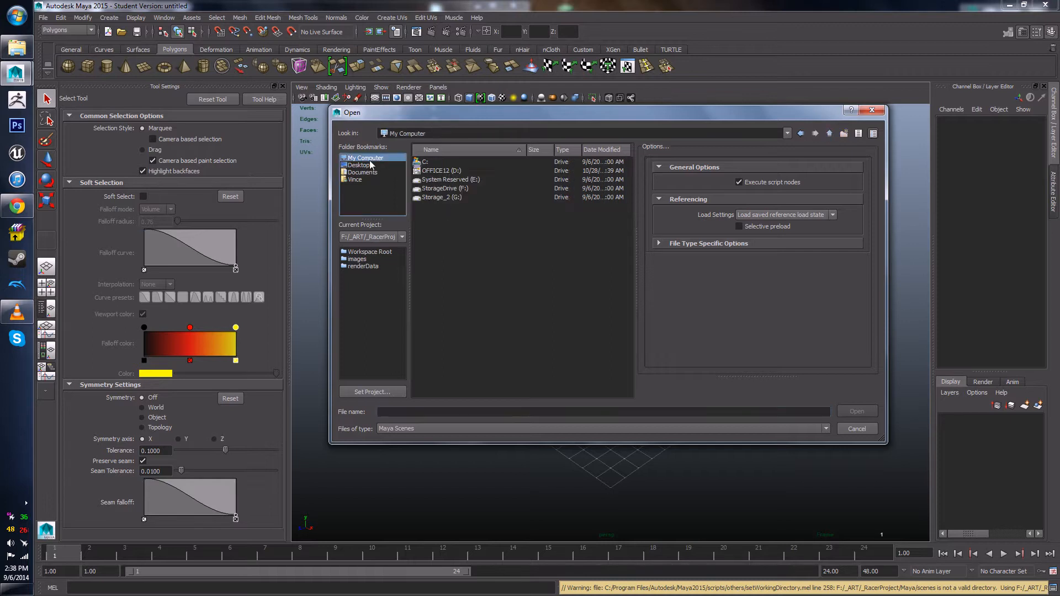
double_click(430, 190)
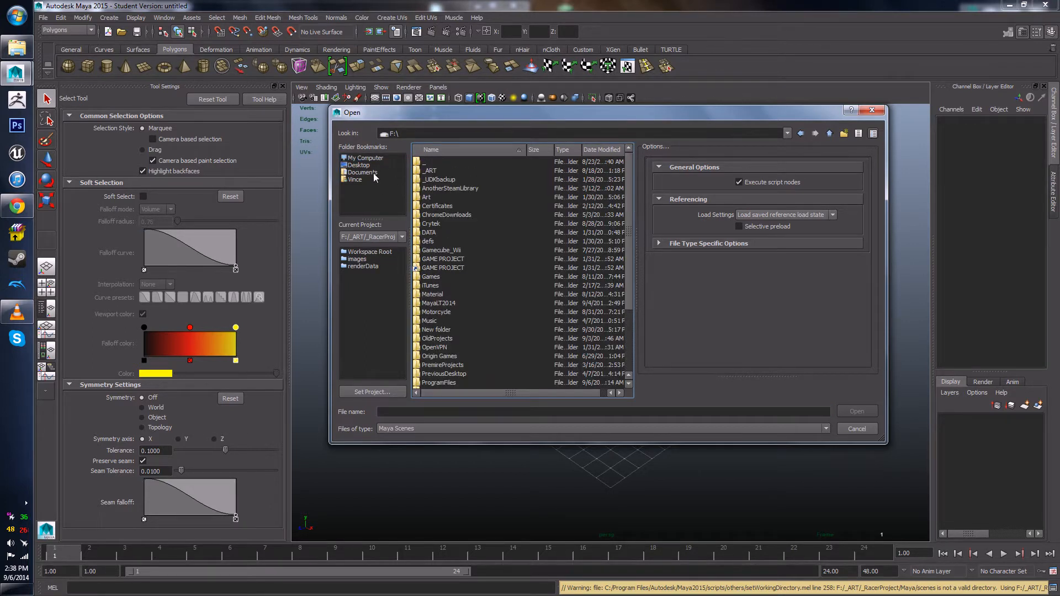
click(366, 158)
double_click(438, 198)
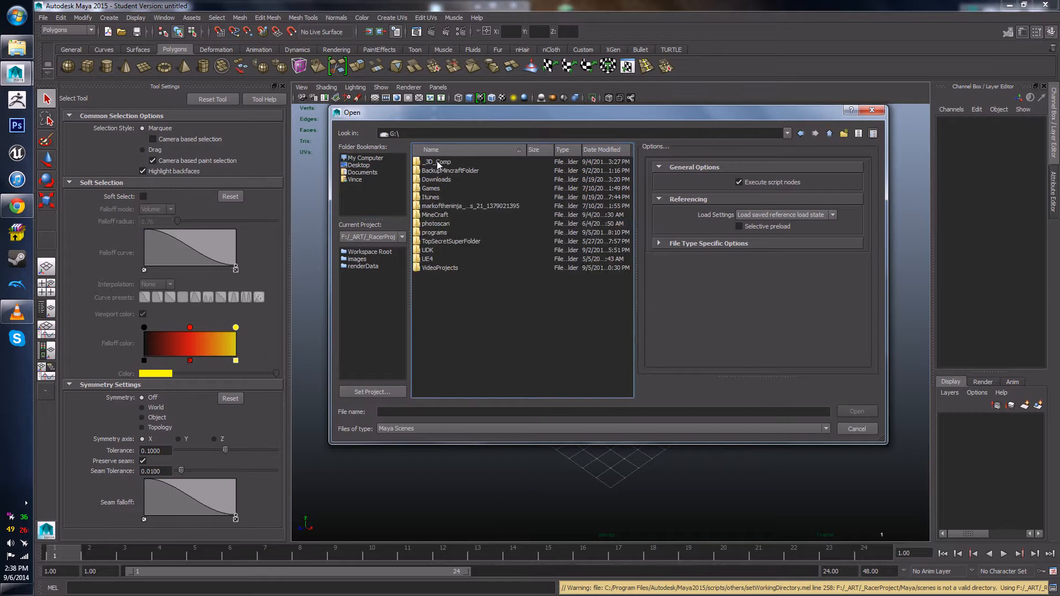
double_click(450, 180)
drag(452, 115, 421, 150)
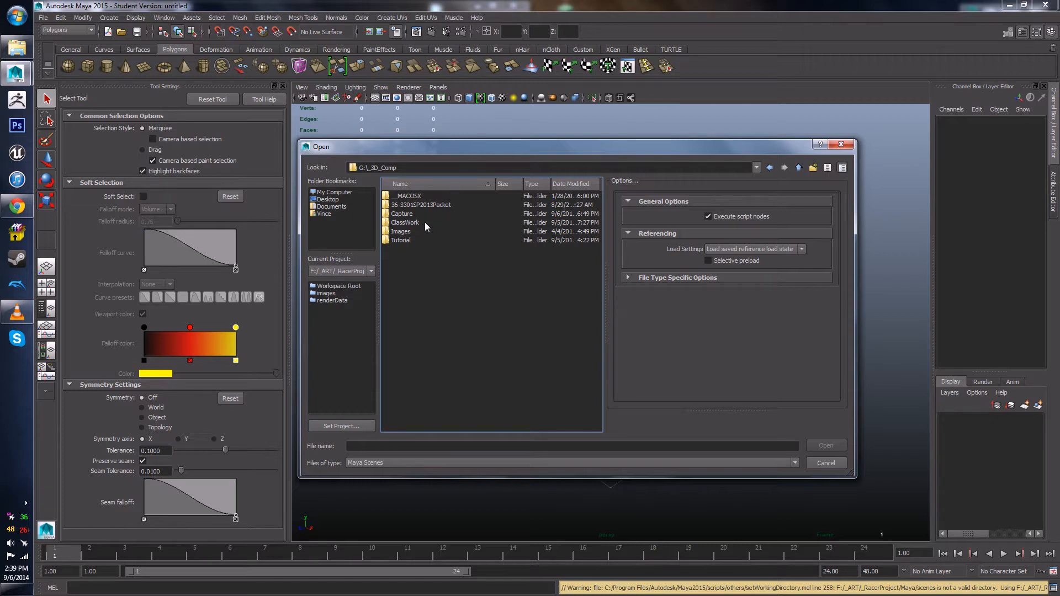
mouse_move(445, 157)
mouse_down()
mouse_move(439, 191)
mouse_move(445, 155)
mouse_up()
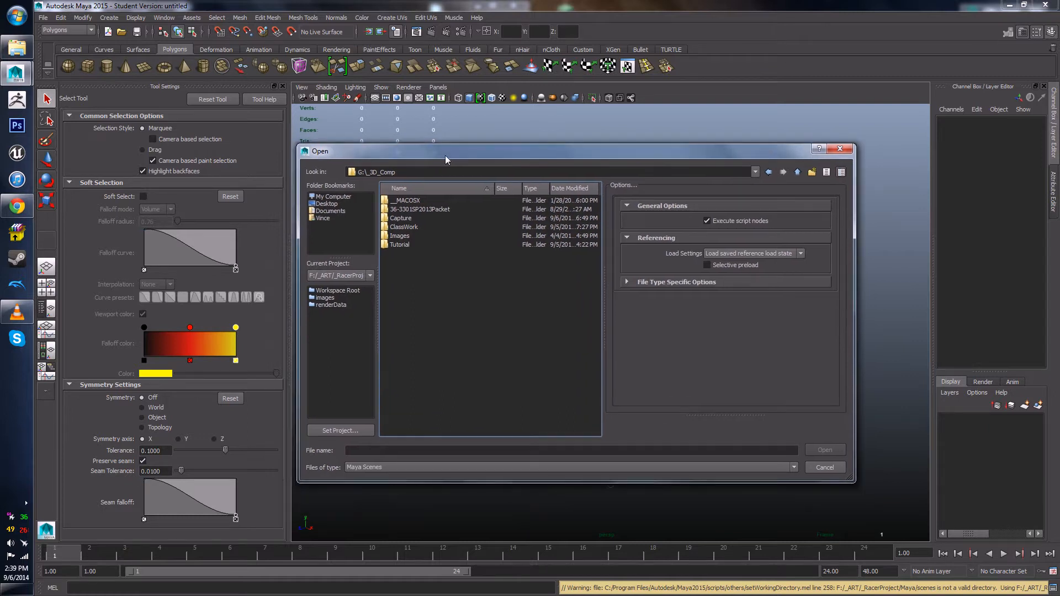
Step: Look through the Capture\Crate and Tutorial folders for the crate scene, returning to _3D_Comp
double_click(400, 219)
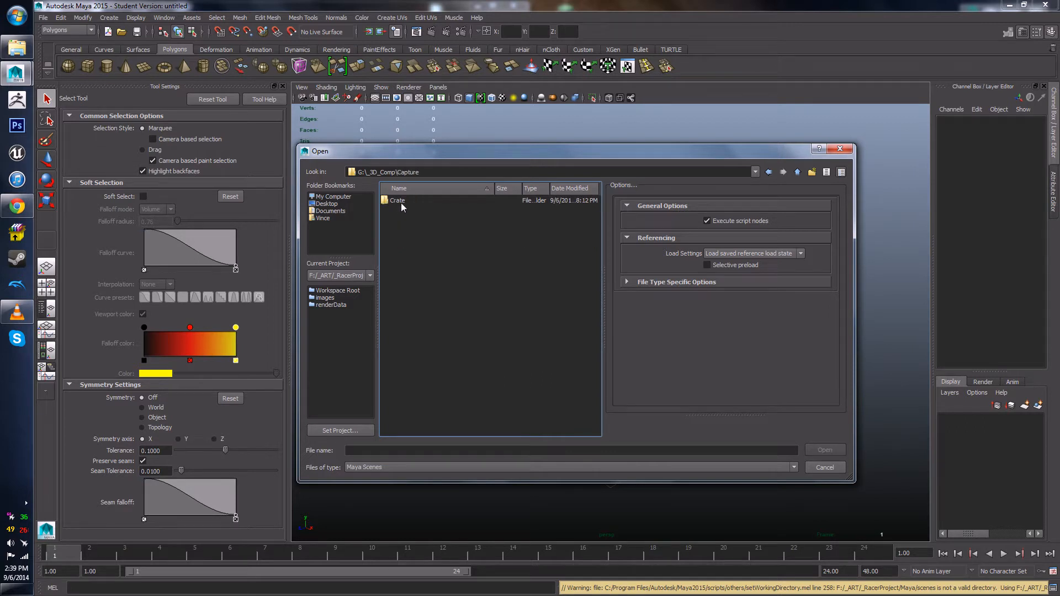
double_click(399, 203)
click(797, 171)
click(797, 172)
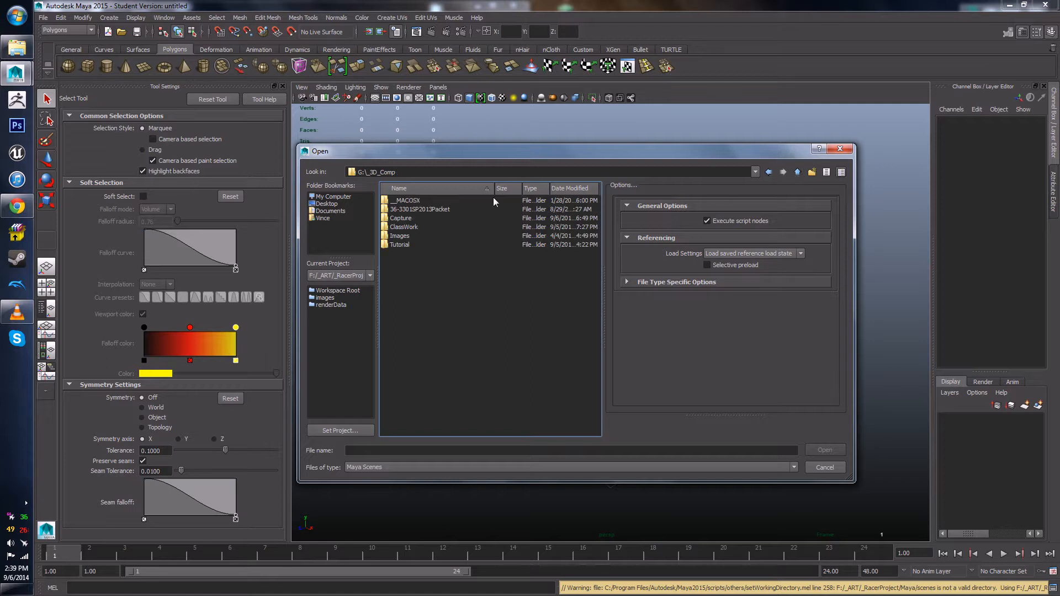
double_click(400, 243)
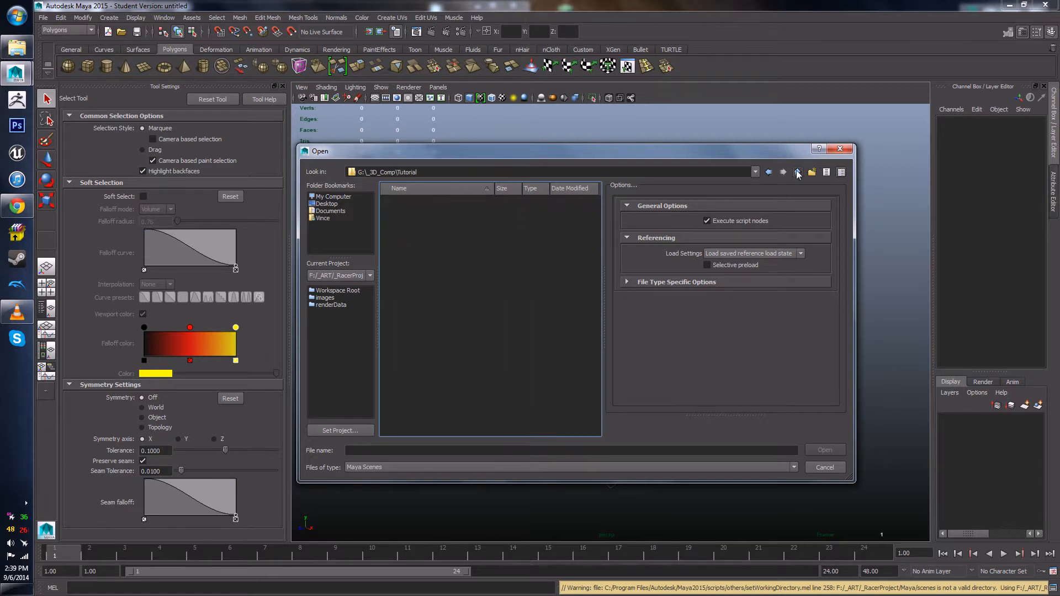
click(797, 172)
Step: Open the CrateRedux1.mb scene from the ClassWork\Crate folder
double_click(411, 225)
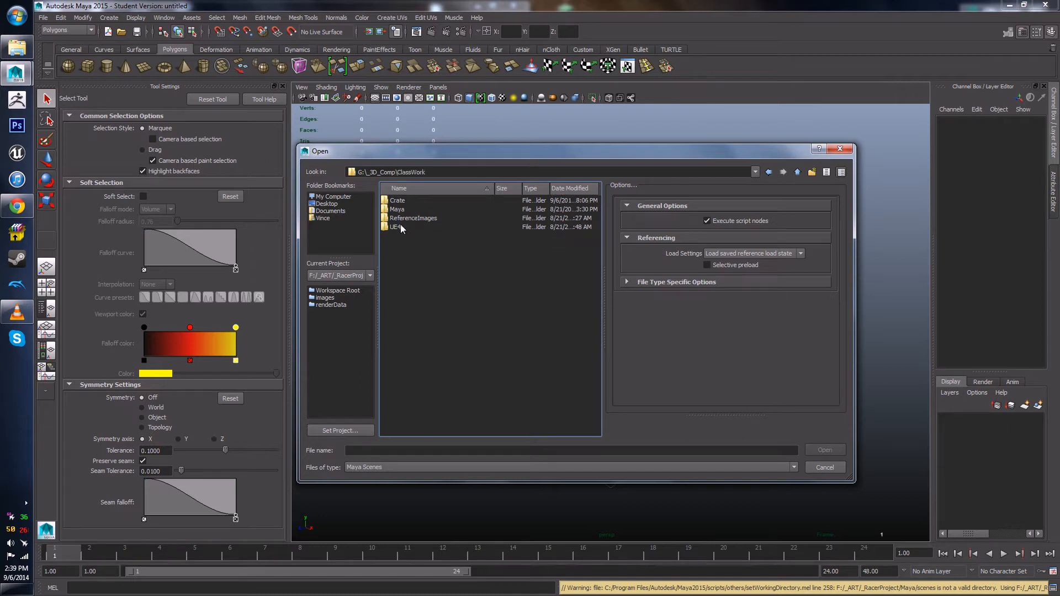
double_click(398, 201)
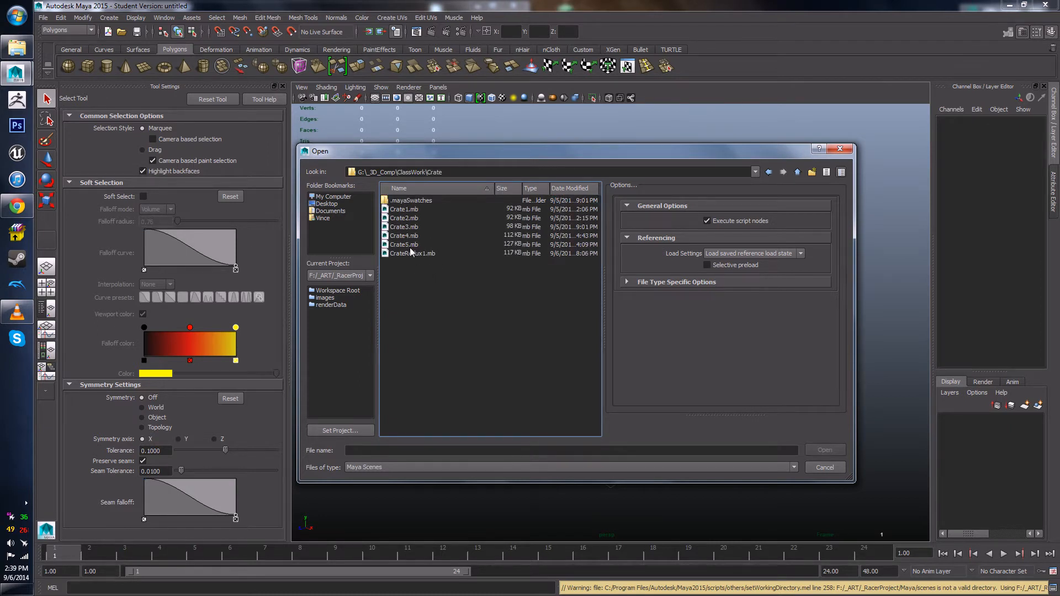
double_click(410, 248)
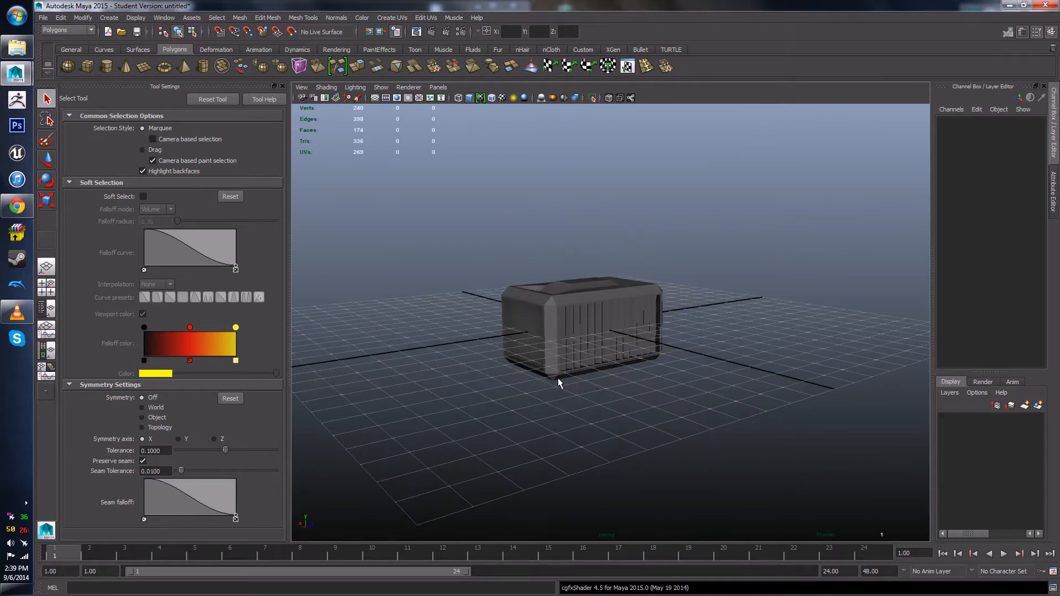
Step: Save the crate scene as a new version named CrateRedux2.mb, accepting the student version notice
alt+drag(558, 378, 657, 368)
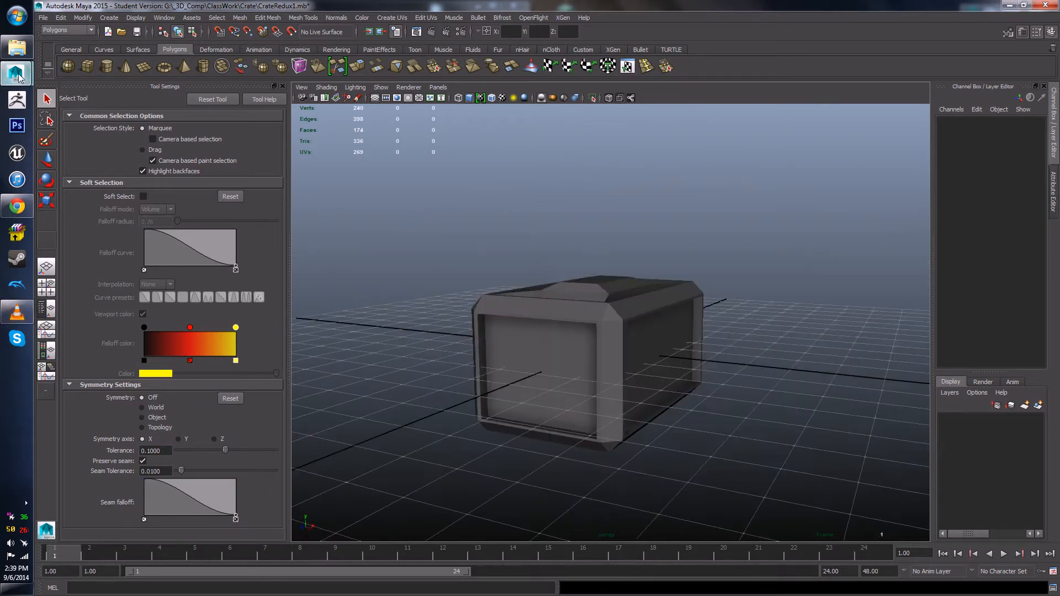
alt+drag(641, 251, 654, 283)
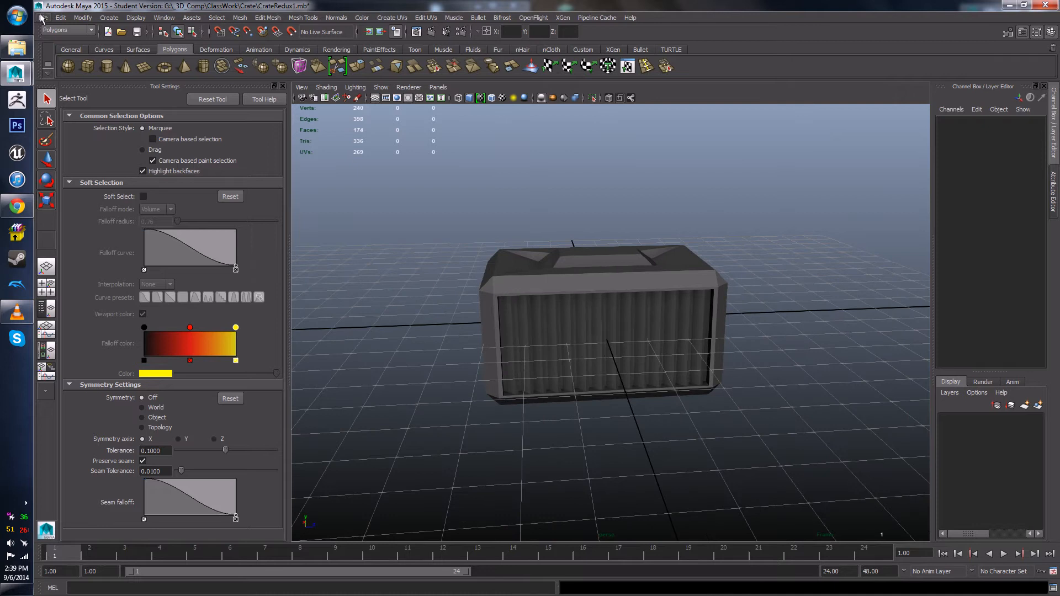
click(43, 17)
click(77, 66)
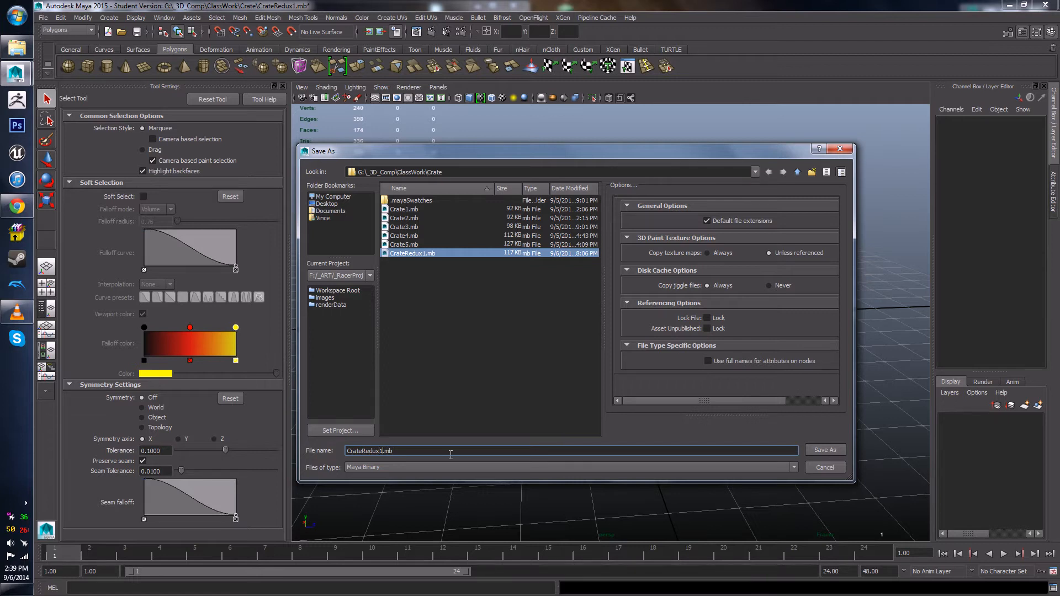
key(BackSpace)
text(2)
key(Return)
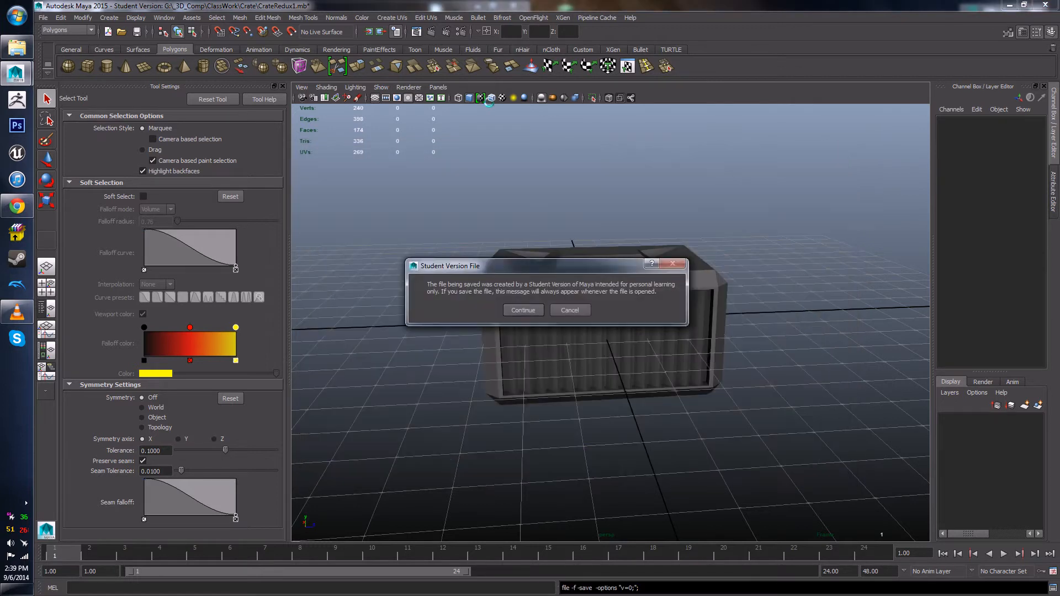
click(523, 310)
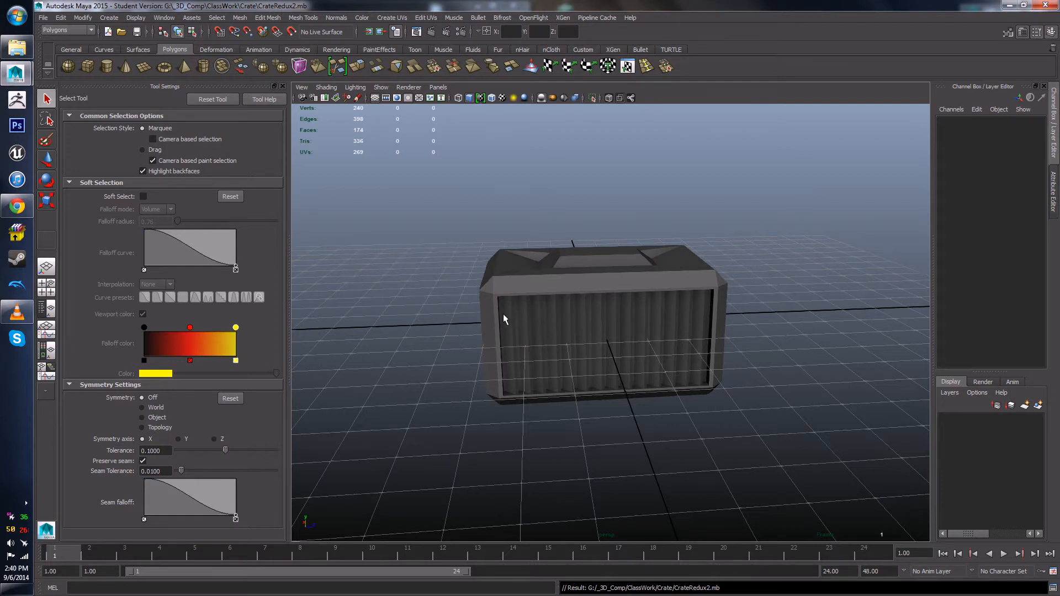
Step: Examine the crate's body and its ribbed side from several angles, leaving nothing selected
alt+drag(502, 314, 562, 312)
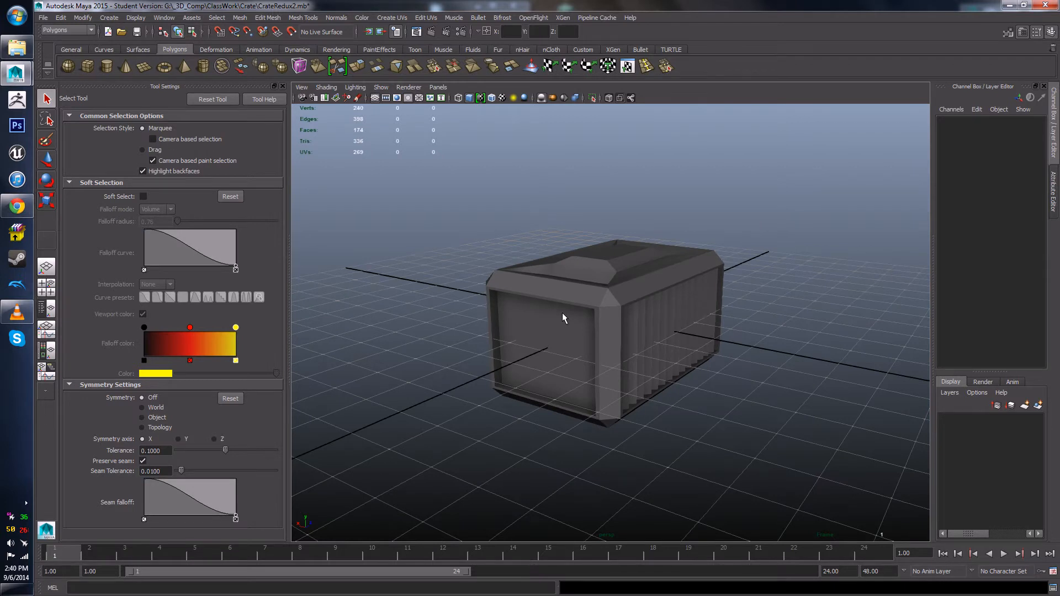
alt+drag(535, 293, 571, 343)
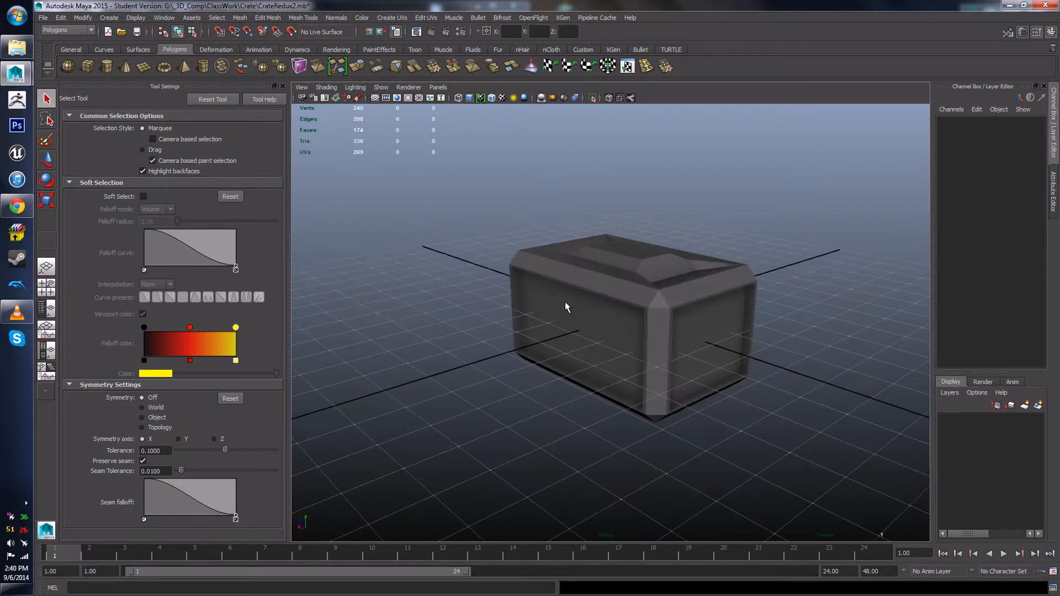
alt+drag(572, 307, 593, 343)
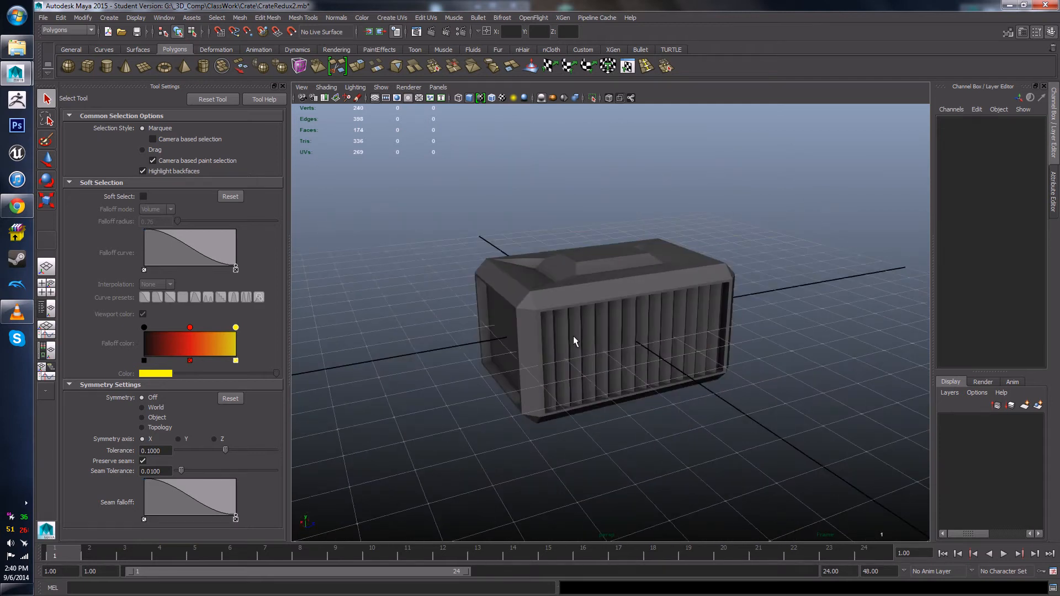
alt+drag(610, 310, 545, 326)
click(545, 326)
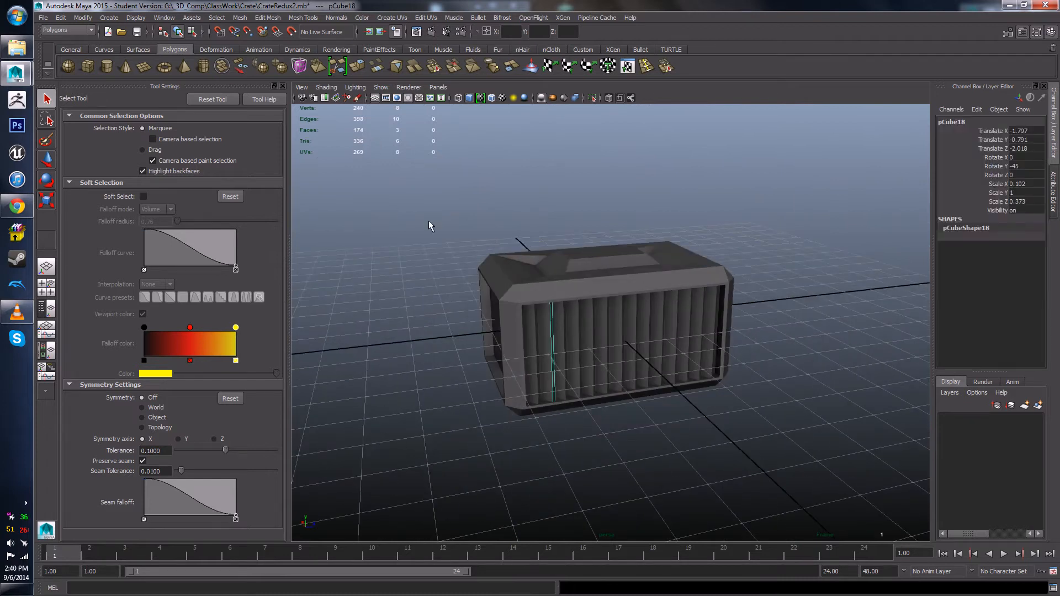
drag(429, 220, 739, 317)
click(582, 251)
click(746, 335)
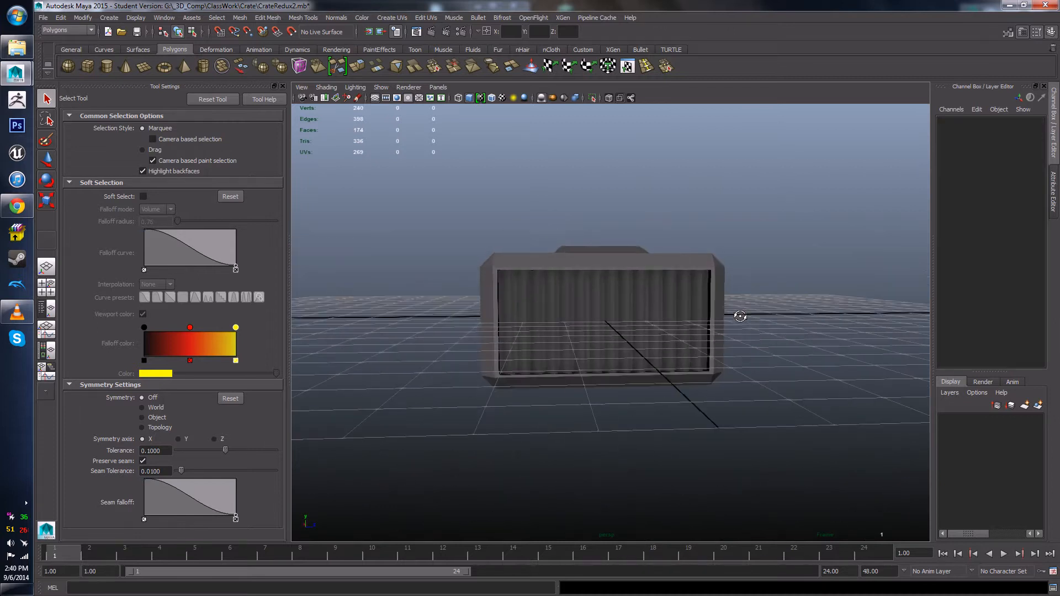
Step: Put all the vertical slats, without the crate body, in a new display layer and hide that layer
click(506, 303)
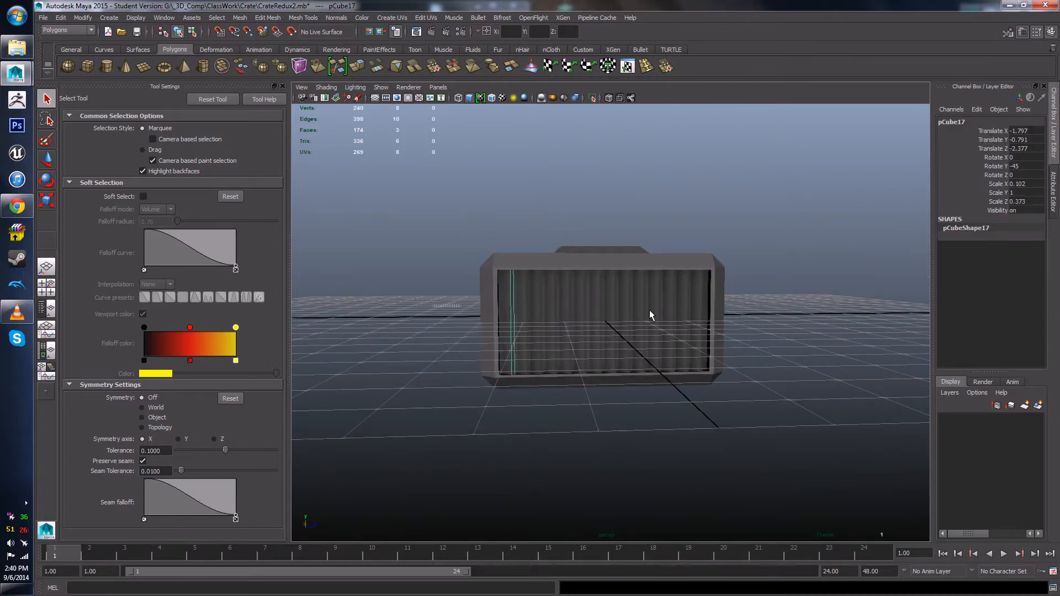
drag(649, 310, 800, 313)
alt+drag(664, 337, 672, 352)
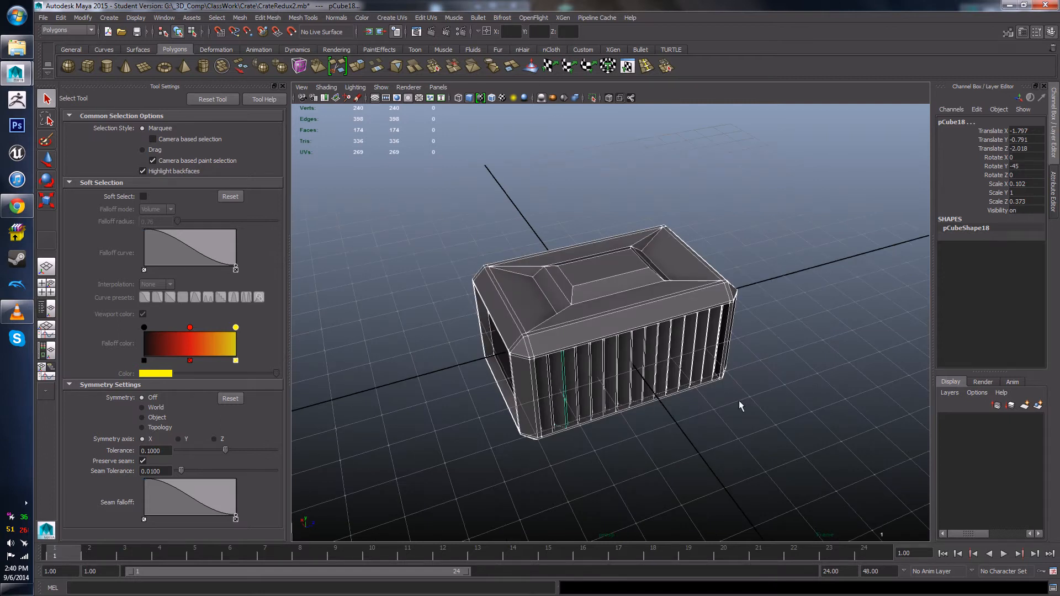
shift+click(555, 304)
alt+drag(704, 442, 792, 419)
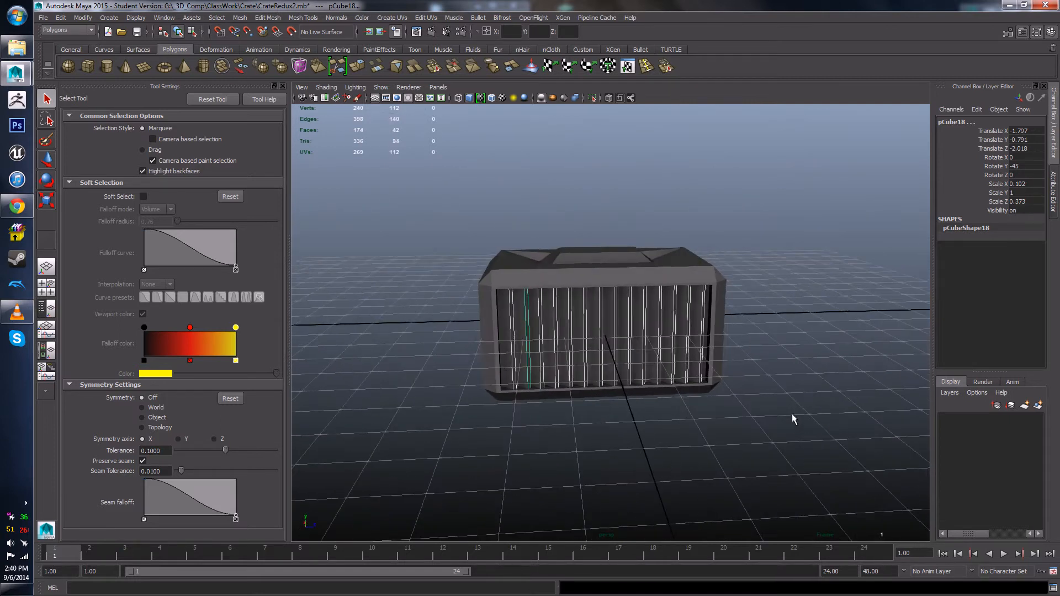
click(1052, 152)
click(1052, 150)
click(951, 393)
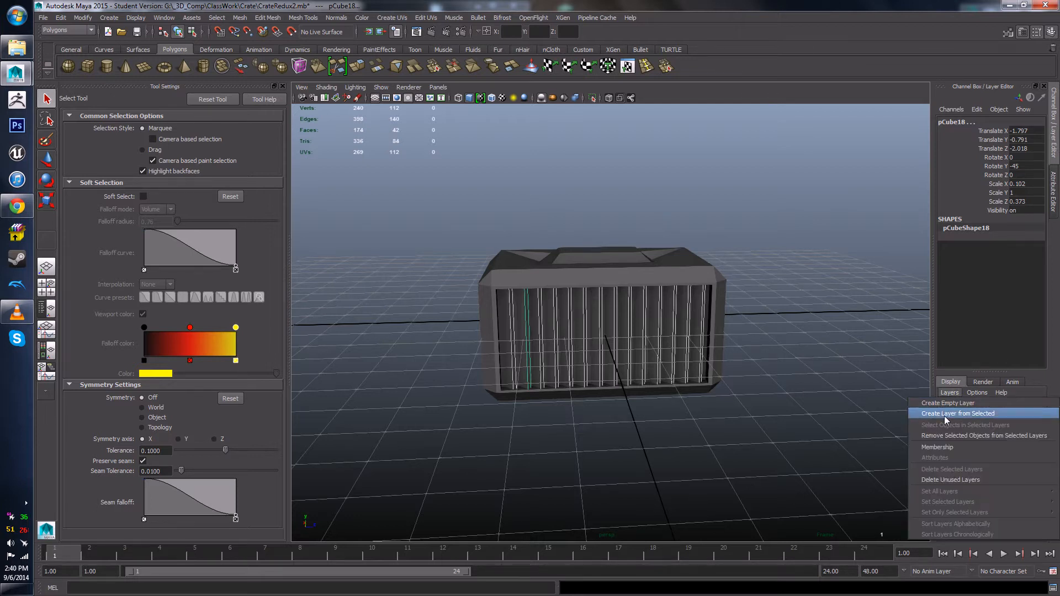
click(944, 414)
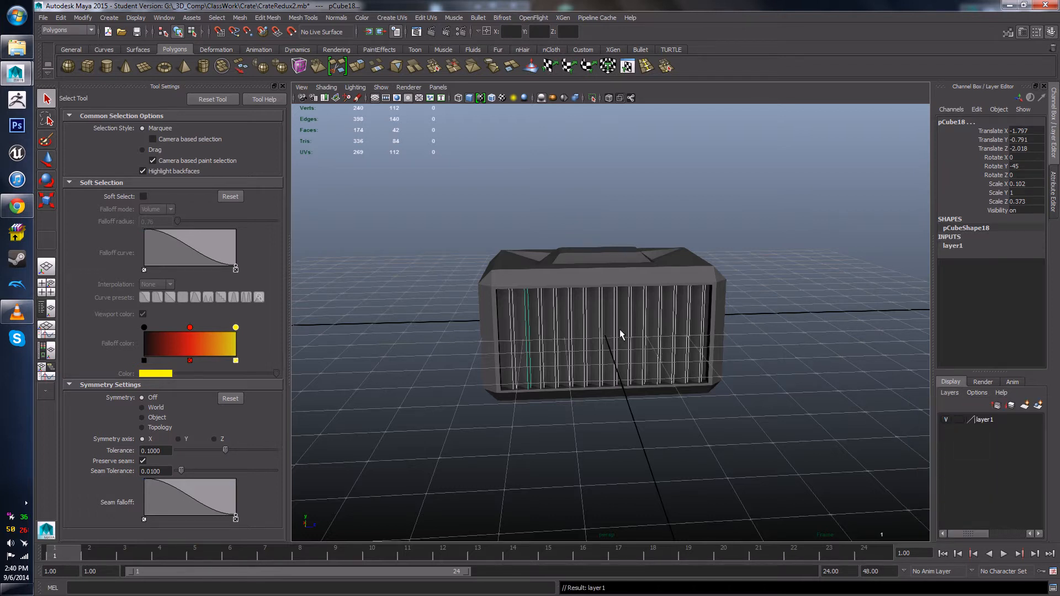
click(945, 419)
click(659, 361)
Step: Switch the crate body to face selection and select the recessed panel face on one end
alt+drag(658, 361, 799, 366)
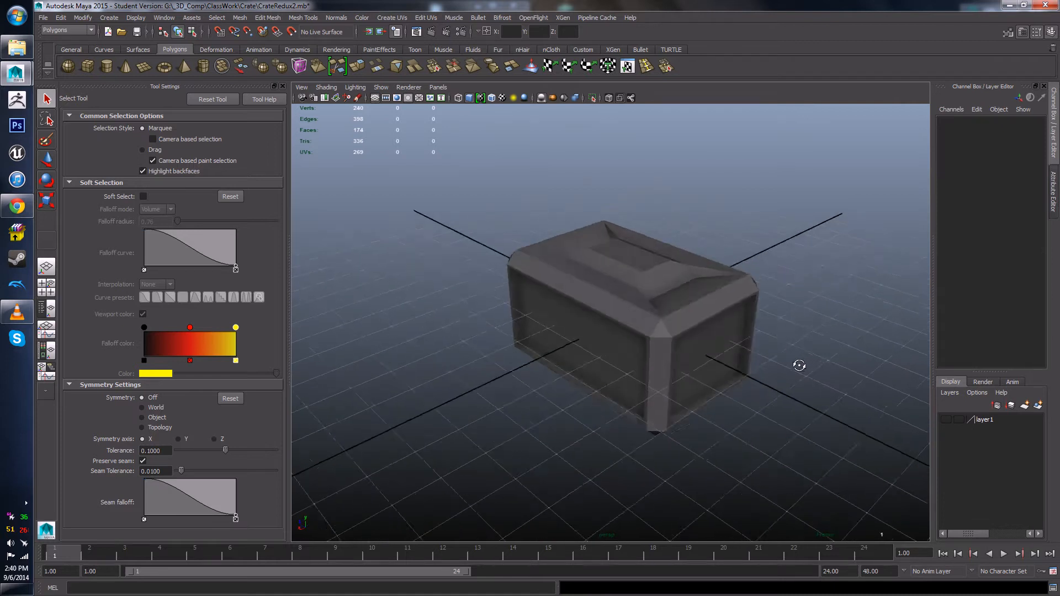
click(631, 336)
alt+drag(672, 393, 783, 369)
click(701, 429)
alt+drag(701, 429, 702, 349)
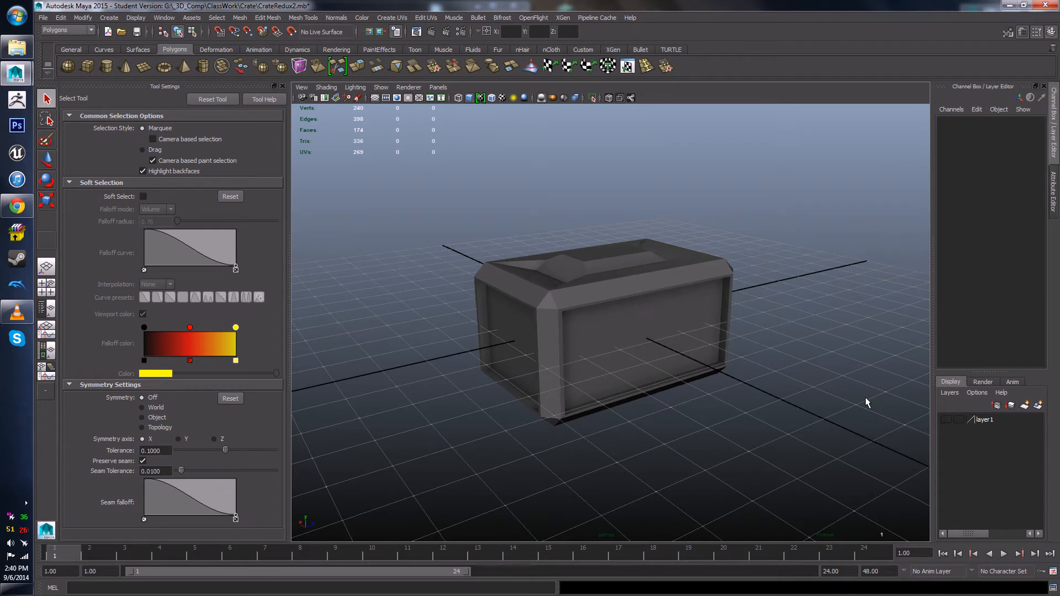
click(626, 347)
alt+drag(627, 347, 590, 331)
right_click(591, 330)
right_drag(590, 331, 590, 355)
click(592, 348)
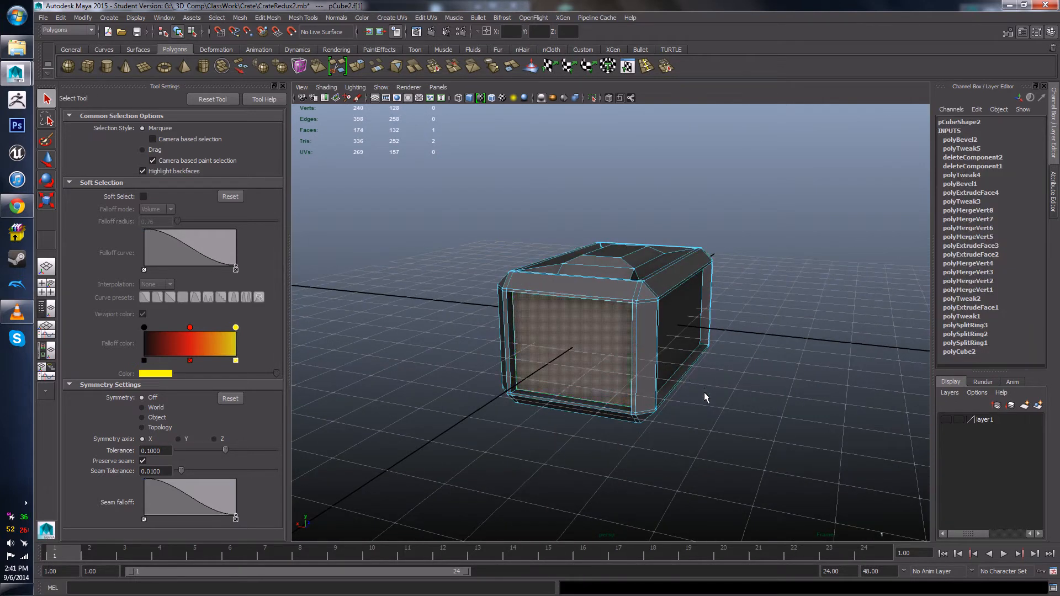
Step: Add four more large panel faces around the crate body to the face selection
alt+drag(704, 393, 665, 326)
shift+click(663, 317)
shift+click(619, 339)
alt+drag(639, 385, 784, 381)
shift+click(632, 310)
alt+drag(574, 364, 662, 393)
shift+click(591, 359)
Step: Select all faces of the crate body
alt+drag(734, 381, 646, 295)
alt+drag(700, 339, 770, 352)
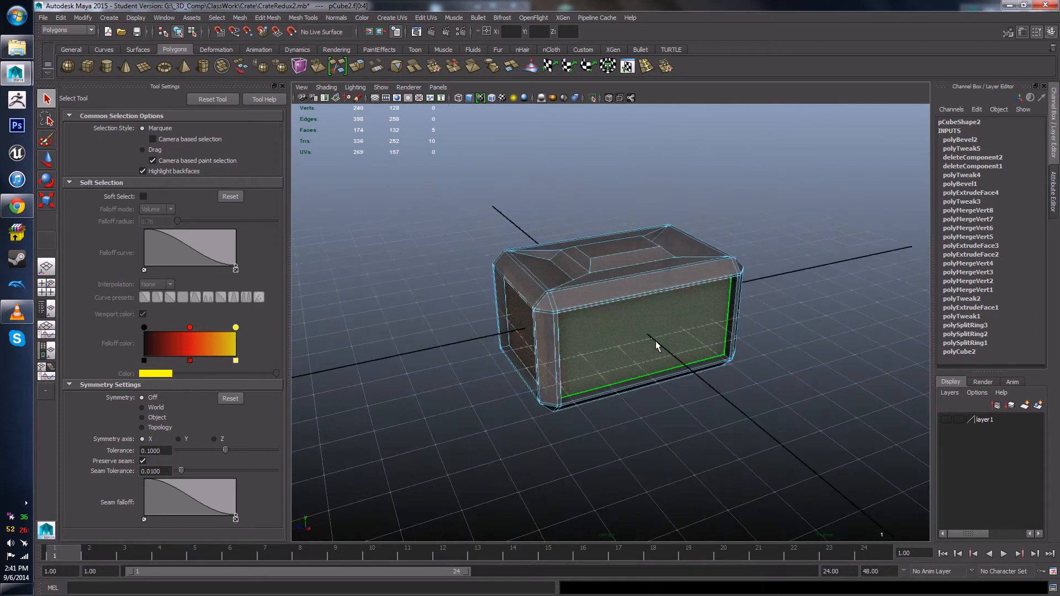
double_click(569, 288)
alt+drag(617, 393, 525, 326)
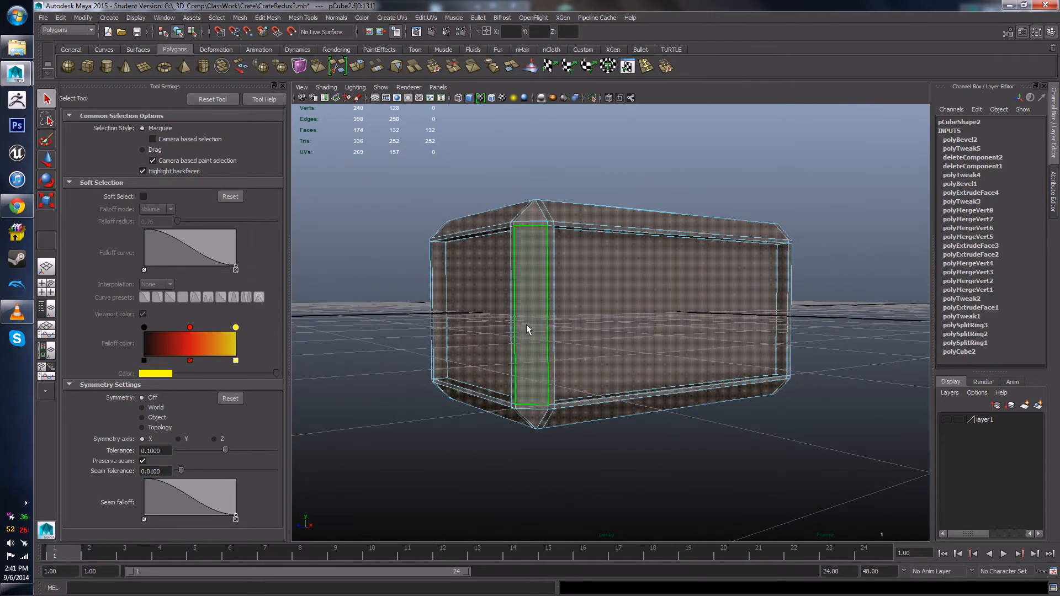
click(563, 414)
alt+drag(649, 398, 721, 232)
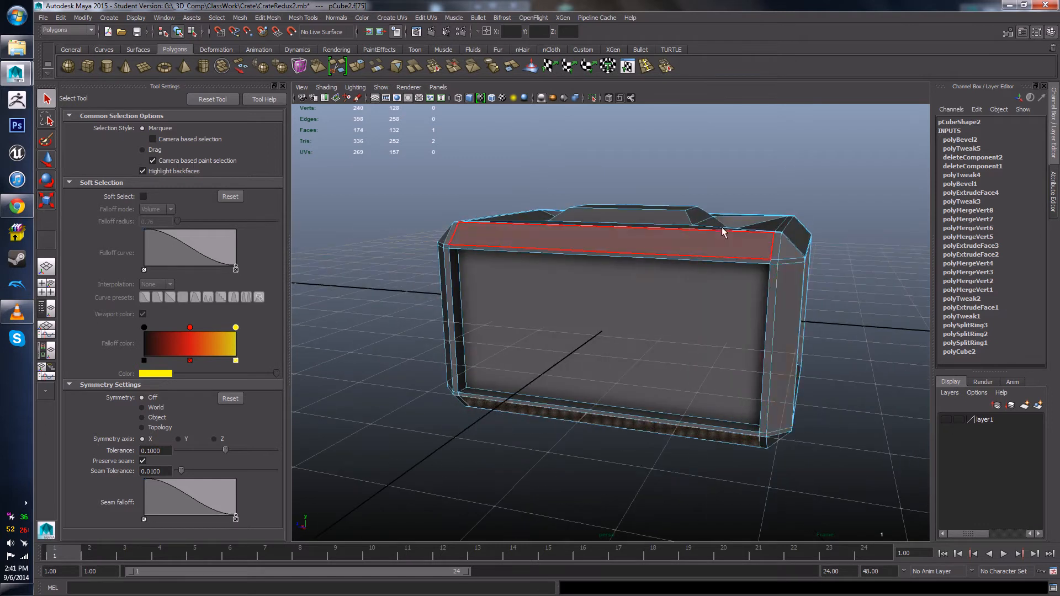
alt+drag(547, 343, 594, 338)
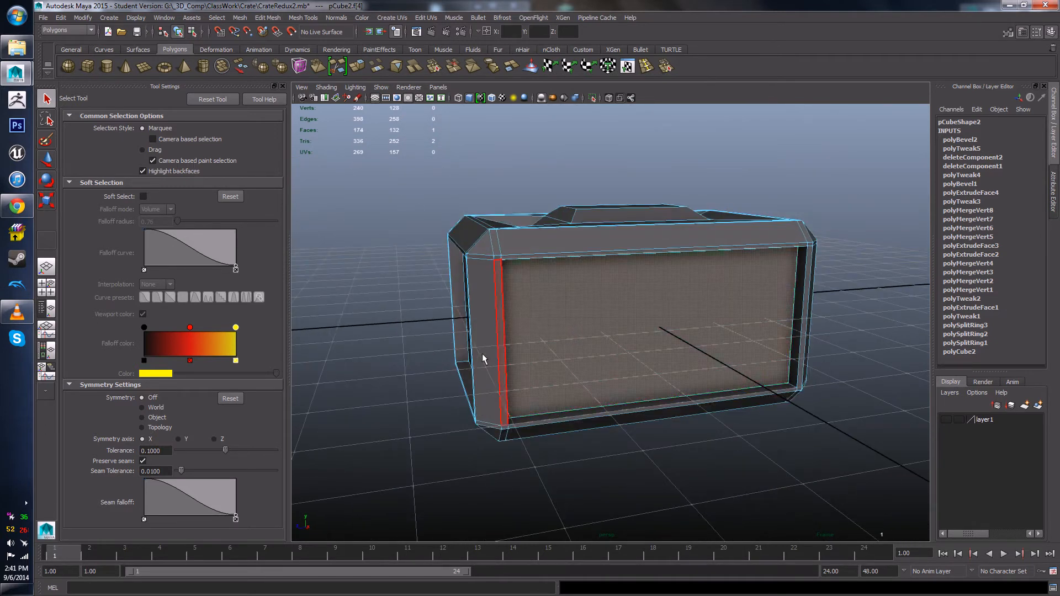
alt+drag(486, 355, 641, 343)
click(497, 335)
alt+drag(497, 334, 618, 324)
shift+click(618, 323)
alt+drag(546, 355, 666, 354)
shift+click(588, 352)
alt+drag(596, 448, 628, 342)
shift+click(628, 342)
alt+drag(728, 284, 655, 392)
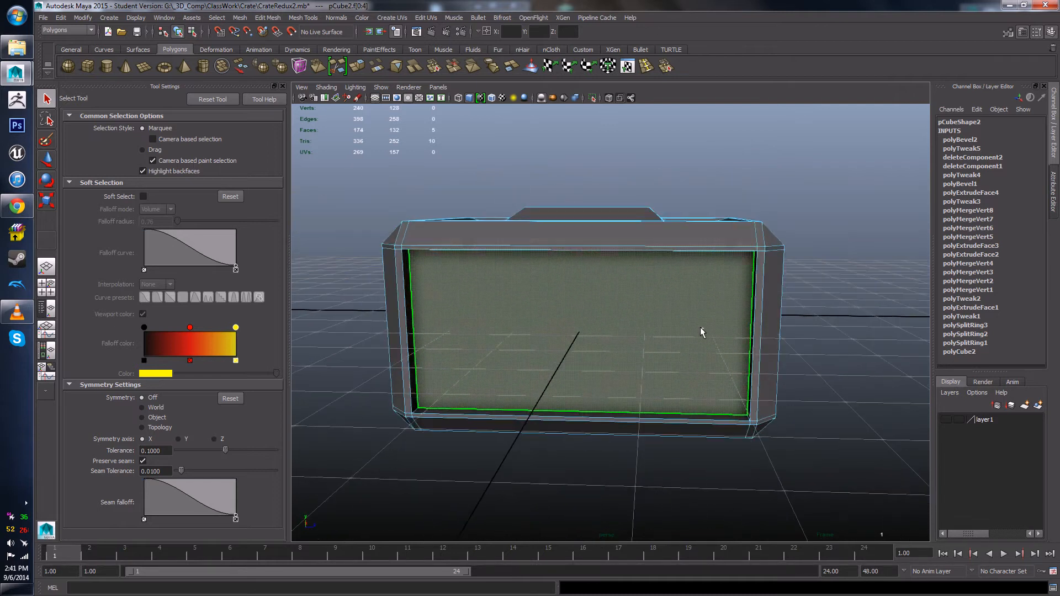
click(830, 454)
alt+drag(830, 454, 694, 429)
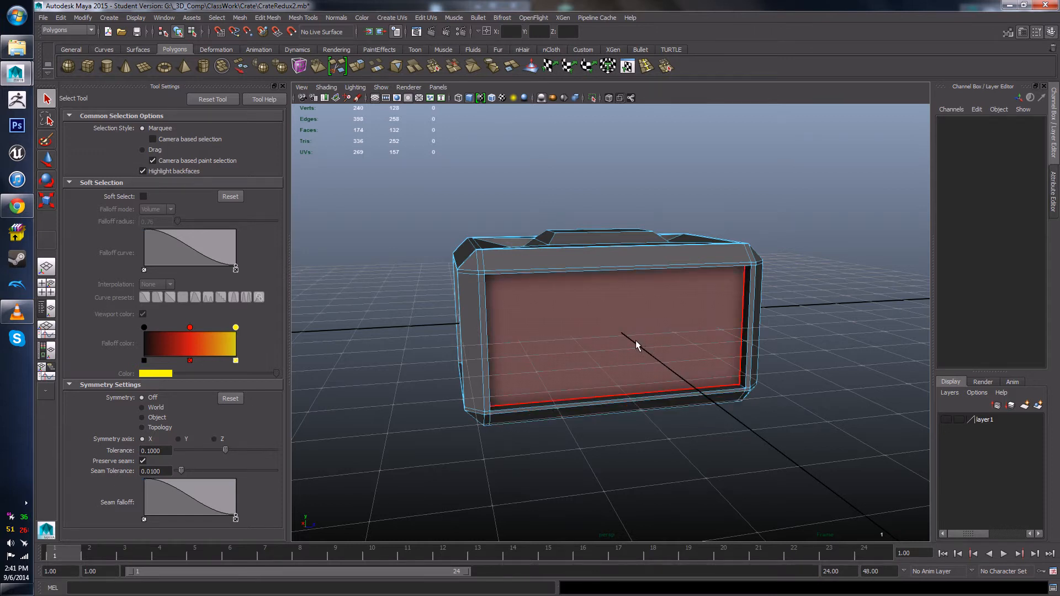
Step: Select the recessed panel face on the crate's long side and planar-map it from the X axis, fitted to the bounding box
click(458, 19)
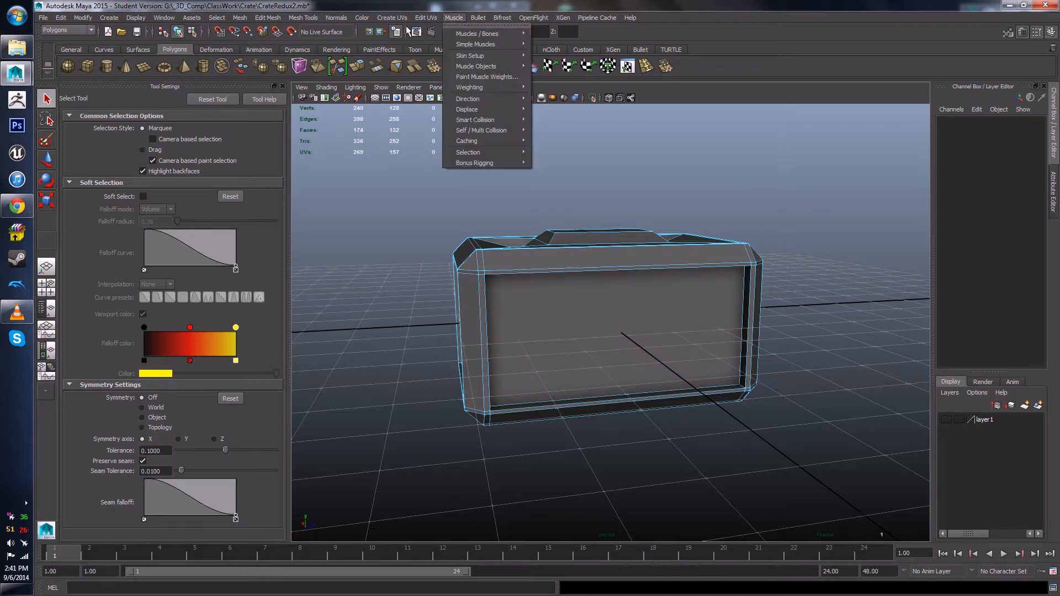
mouse_move(387, 18)
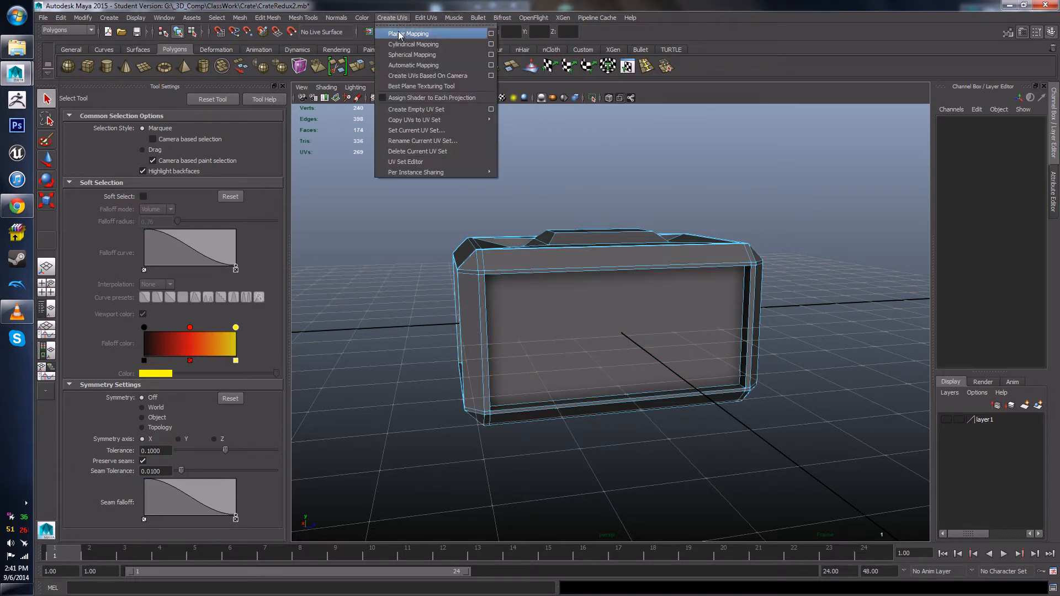
click(570, 307)
alt+drag(521, 335, 624, 355)
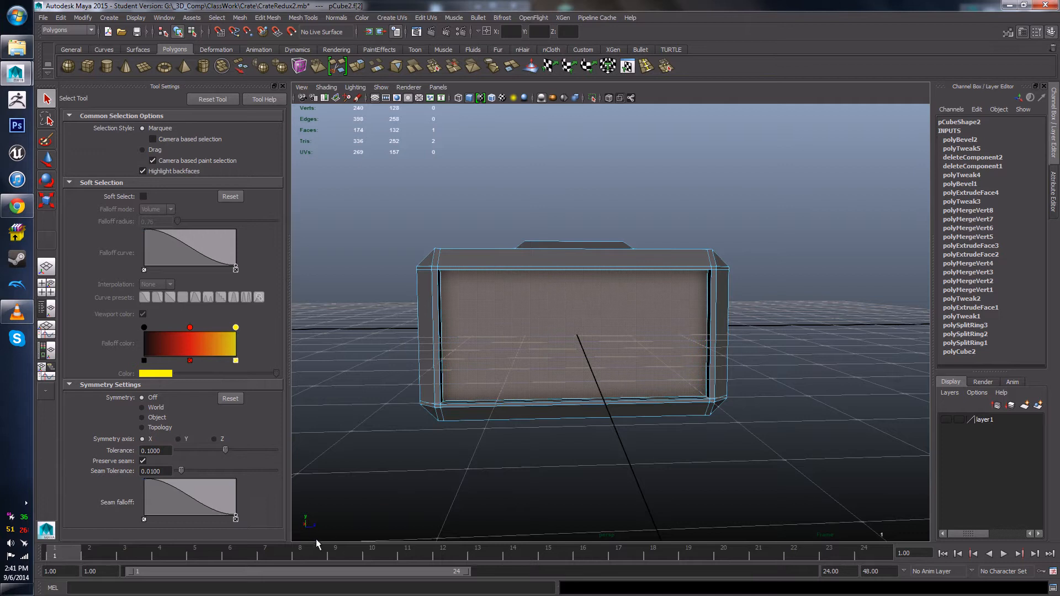
alt+drag(419, 450, 458, 387)
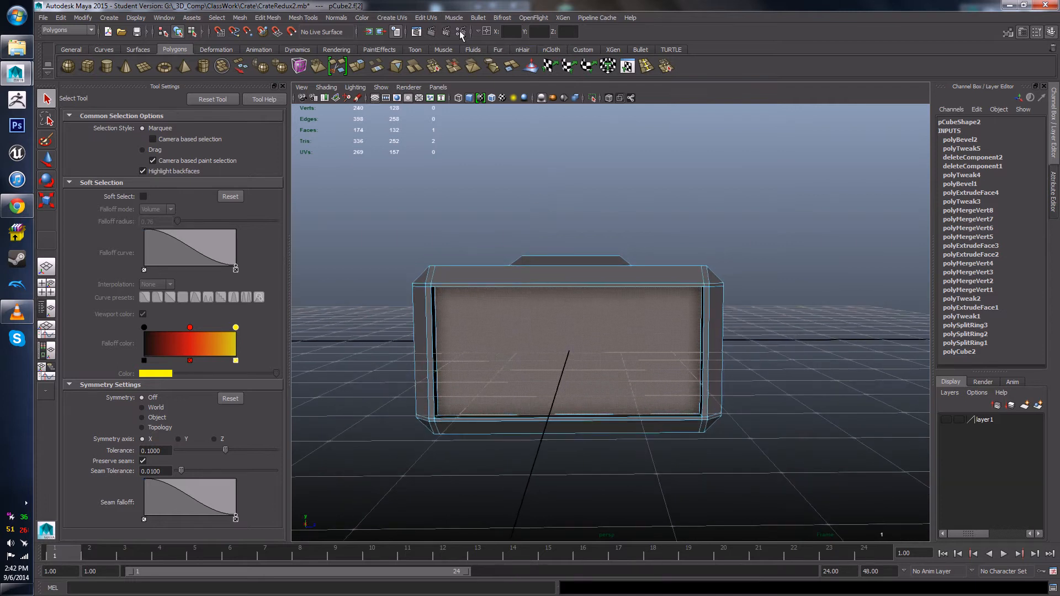
click(390, 18)
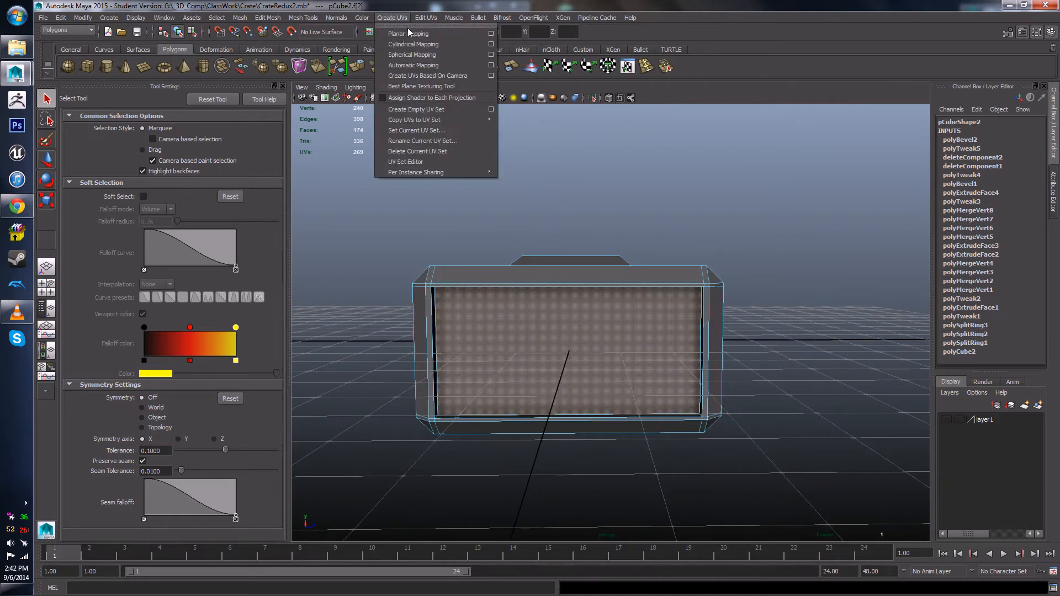
click(491, 34)
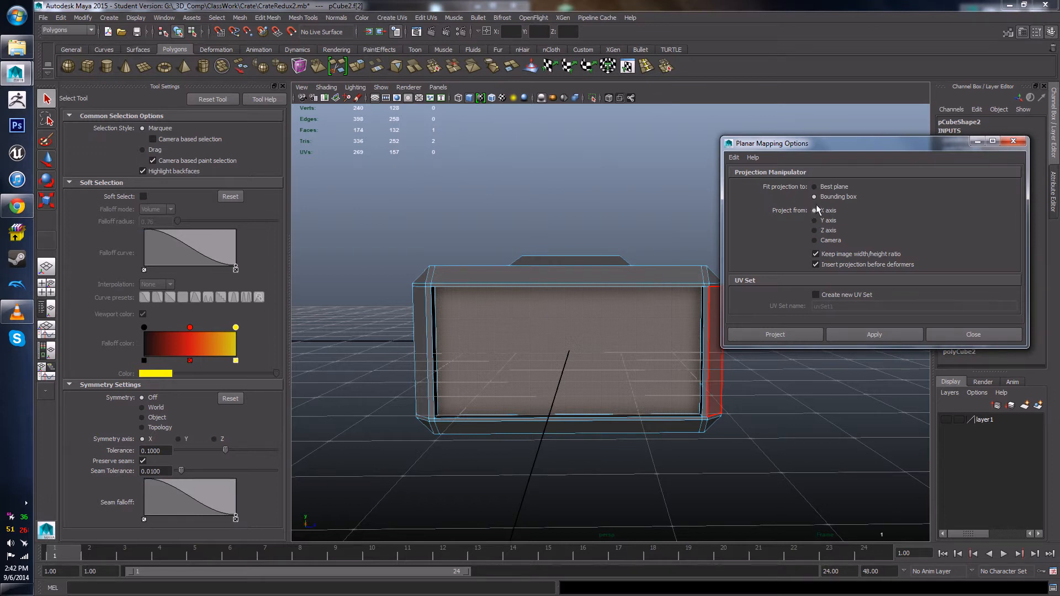
click(850, 332)
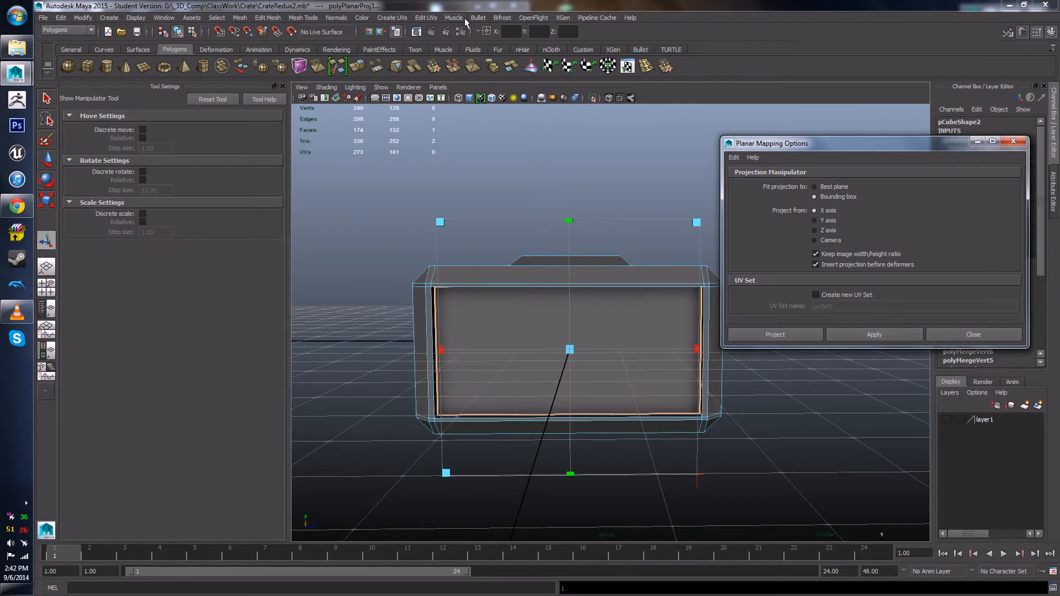
Step: Open the UV Texture Editor, turn on shaded UV display and maximize the editor window
click(438, 17)
click(444, 239)
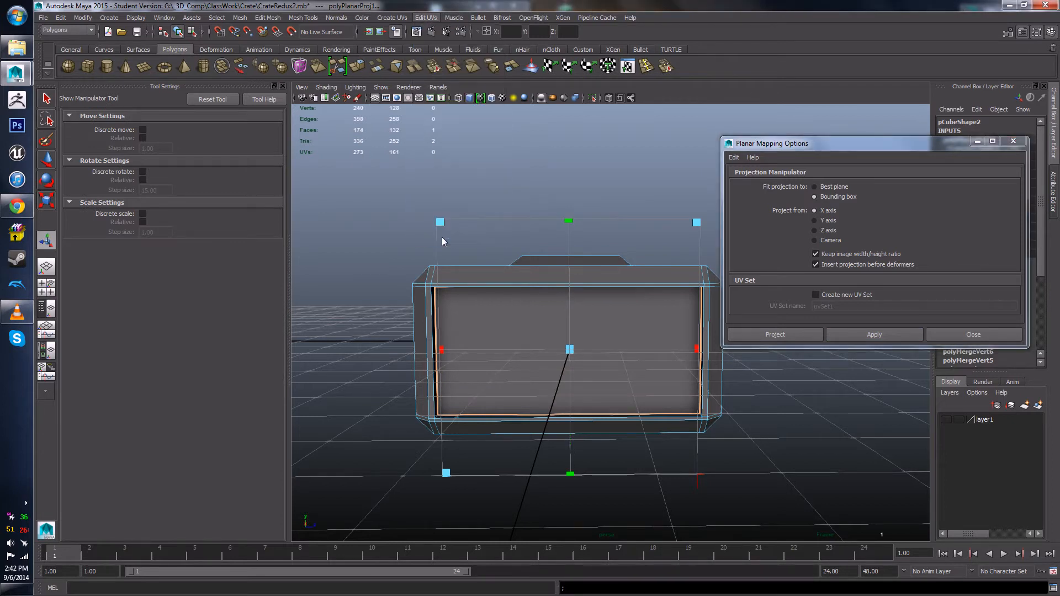
scroll(619, 261, down, 8)
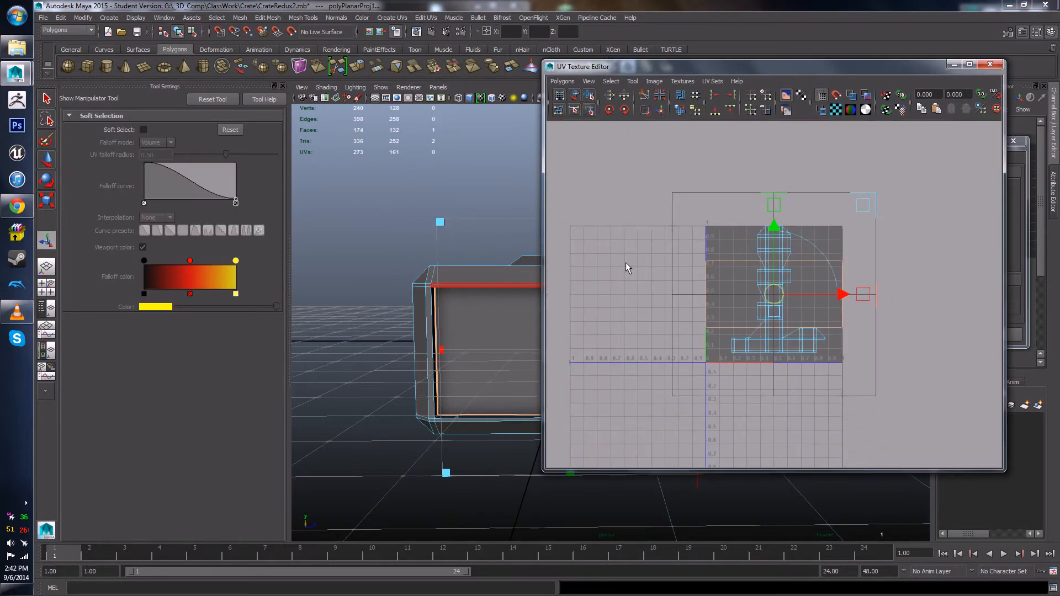
alt+right_drag(625, 263, 739, 276)
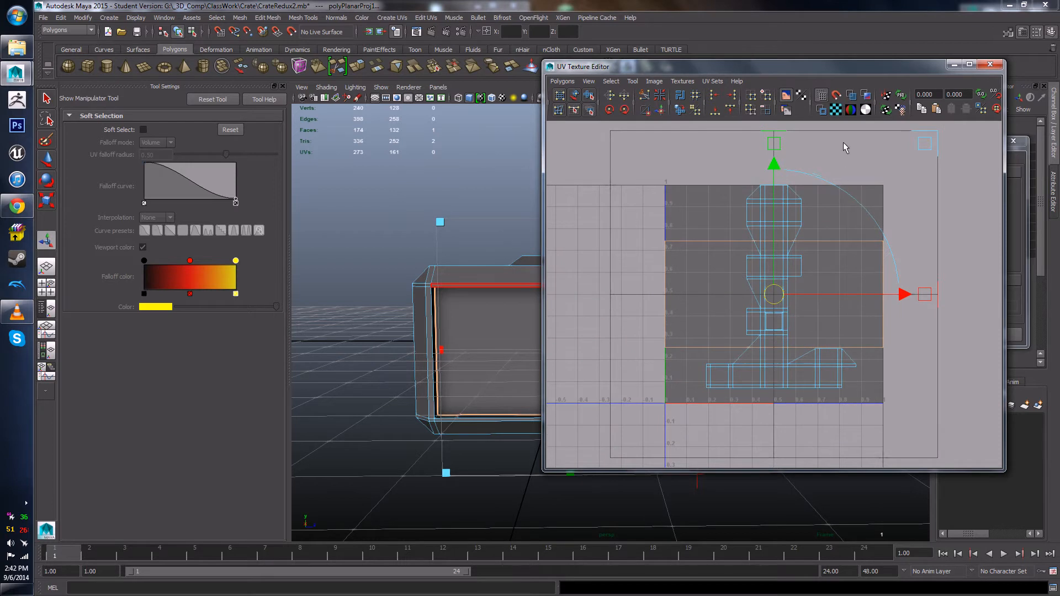
click(851, 95)
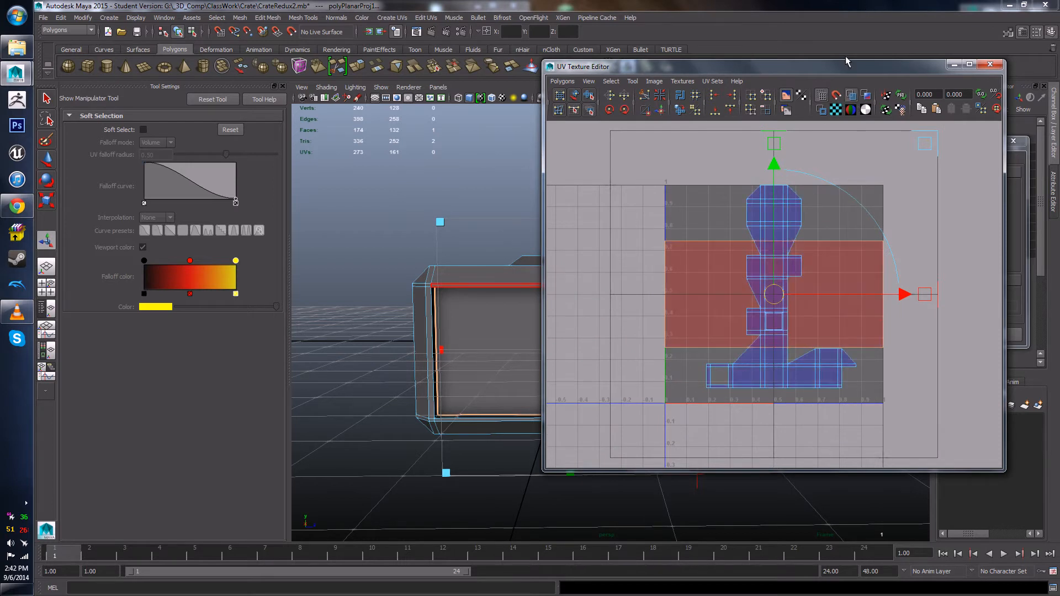
double_click(824, 67)
scroll(629, 296, down, 3)
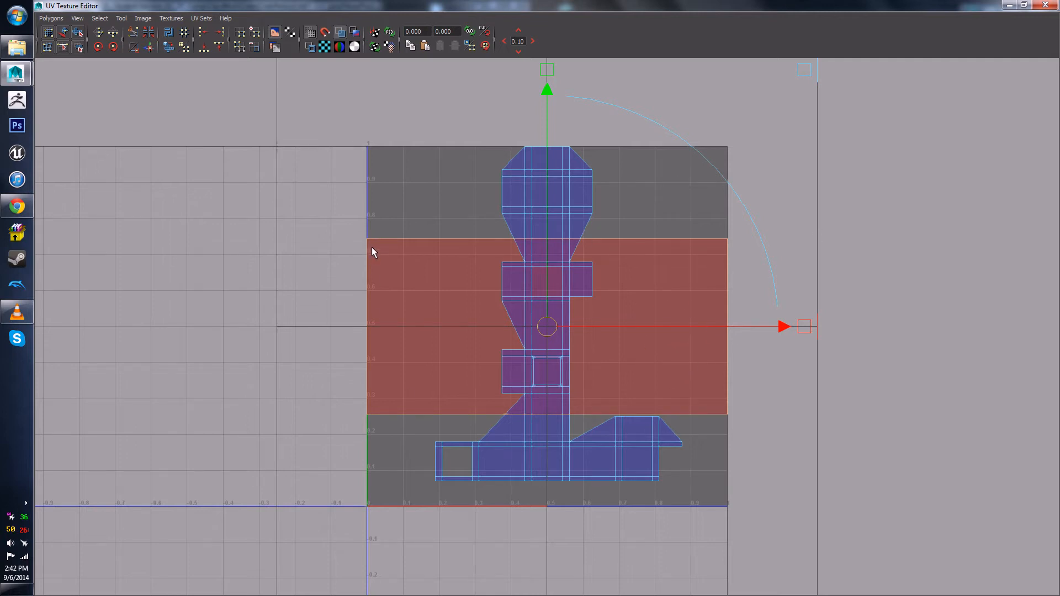
Step: Select all UVs of the newly mapped panel and move the shell off the other UVs, outside the 0–1 square
right_drag(372, 250, 384, 246)
drag(362, 225, 391, 255)
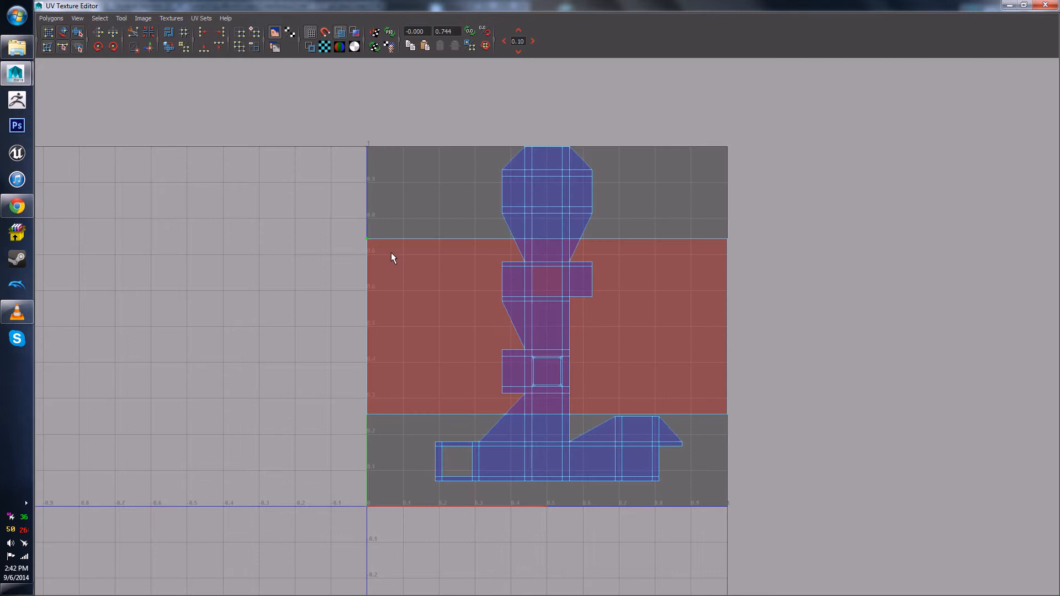
right_drag(391, 256, 421, 237)
scroll(466, 309, down, 2)
key(w)
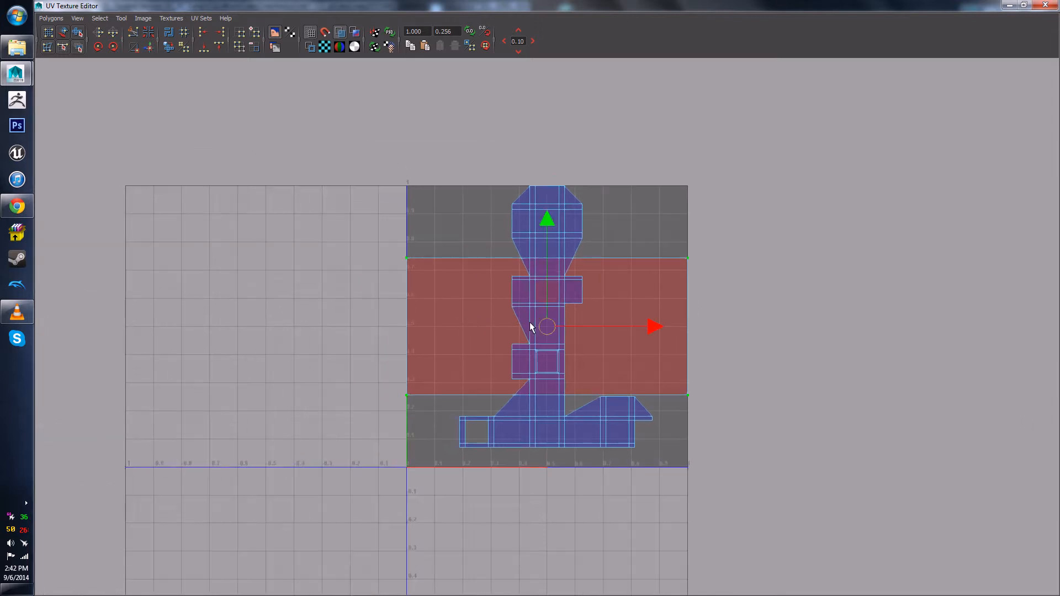
drag(547, 332, 175, 313)
alt+middle_drag(266, 320, 503, 344)
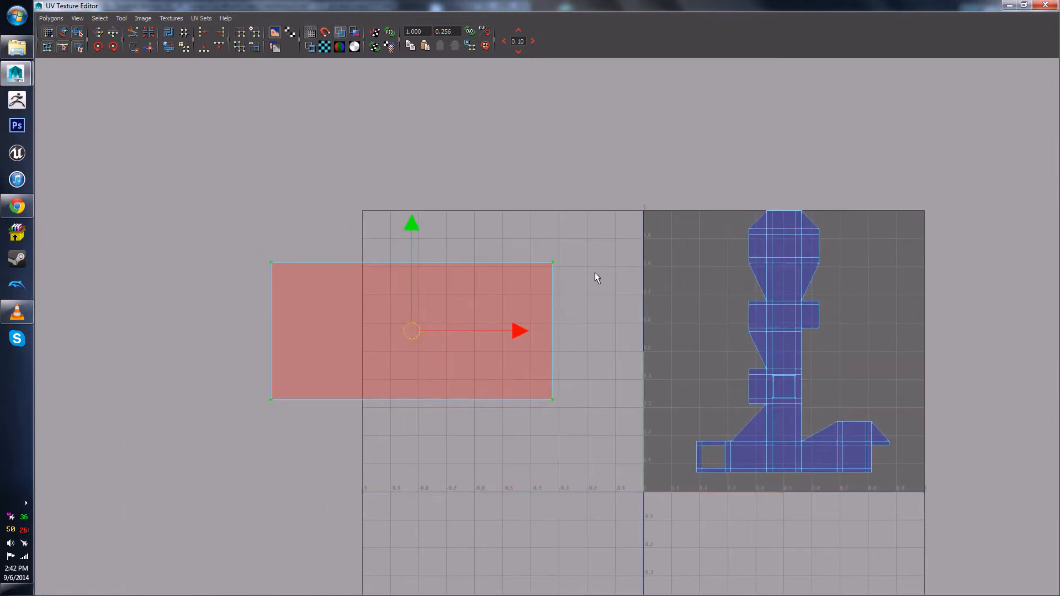
Step: Reselect the whole panel shell and move it closer to the 0–1 UV square, clear of the other UVs
click(595, 272)
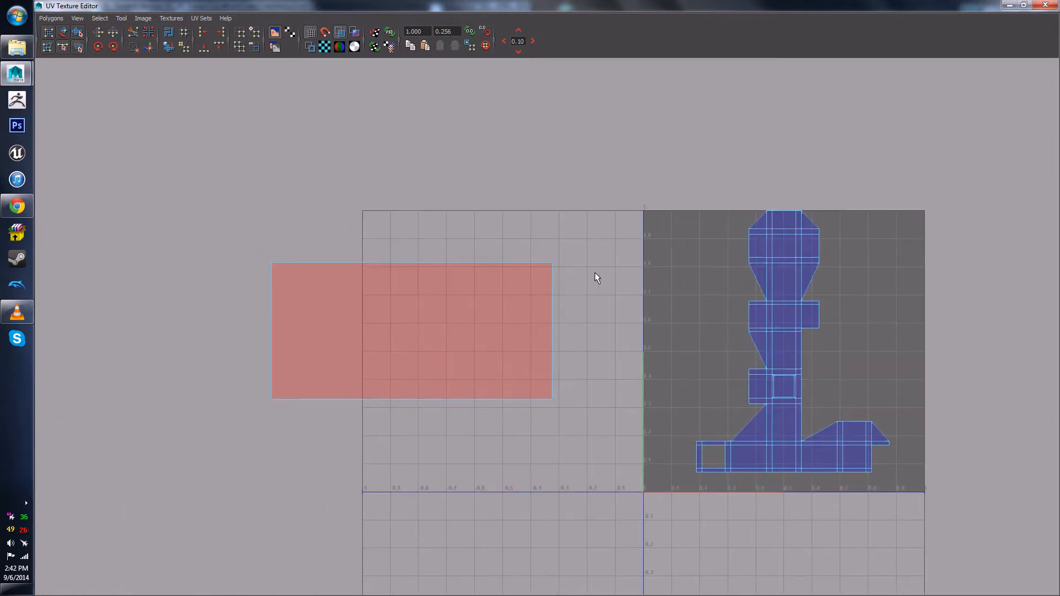
right_click(546, 283)
right_drag(545, 282, 528, 273)
drag(527, 237, 585, 306)
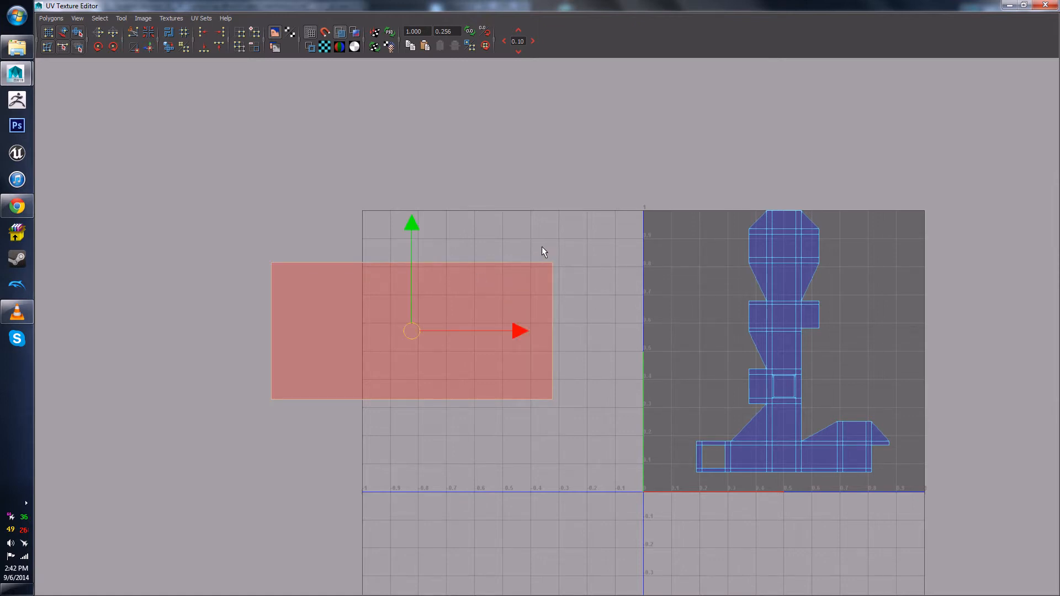
right_drag(549, 281, 518, 273)
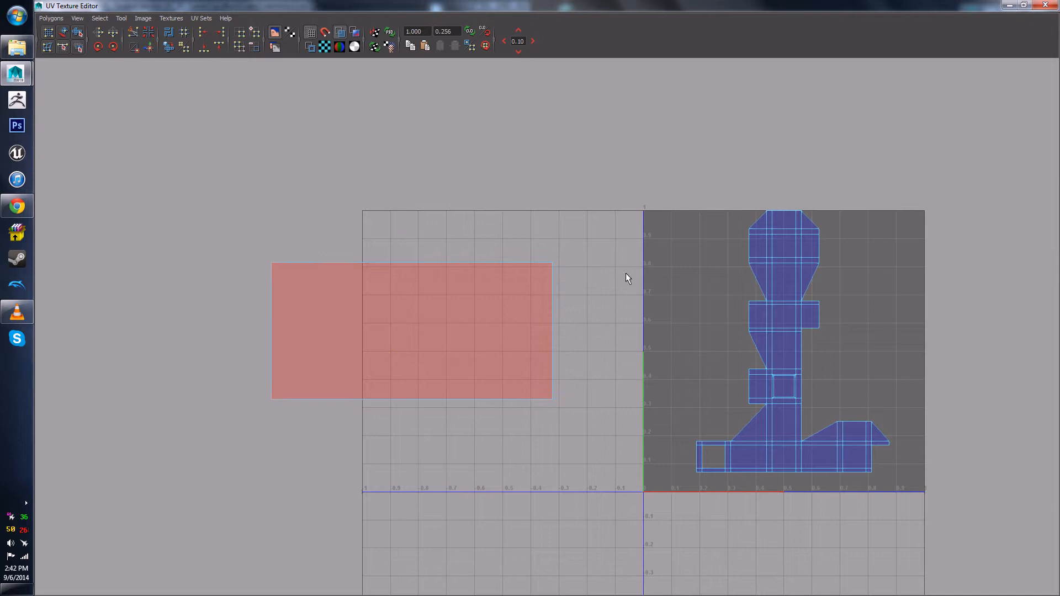
click(757, 303)
drag(541, 251, 580, 284)
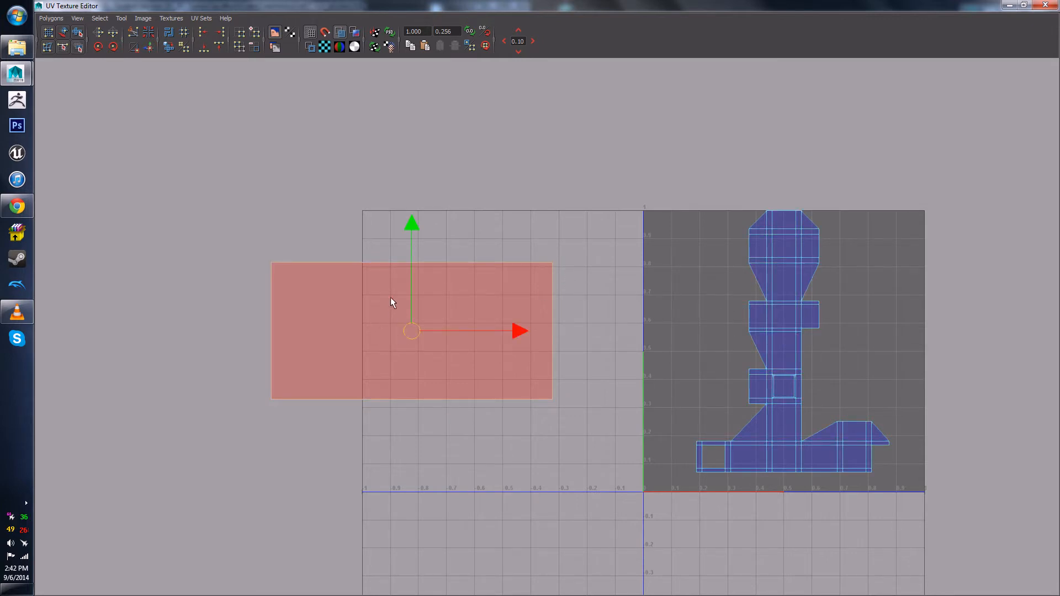
drag(400, 334, 488, 334)
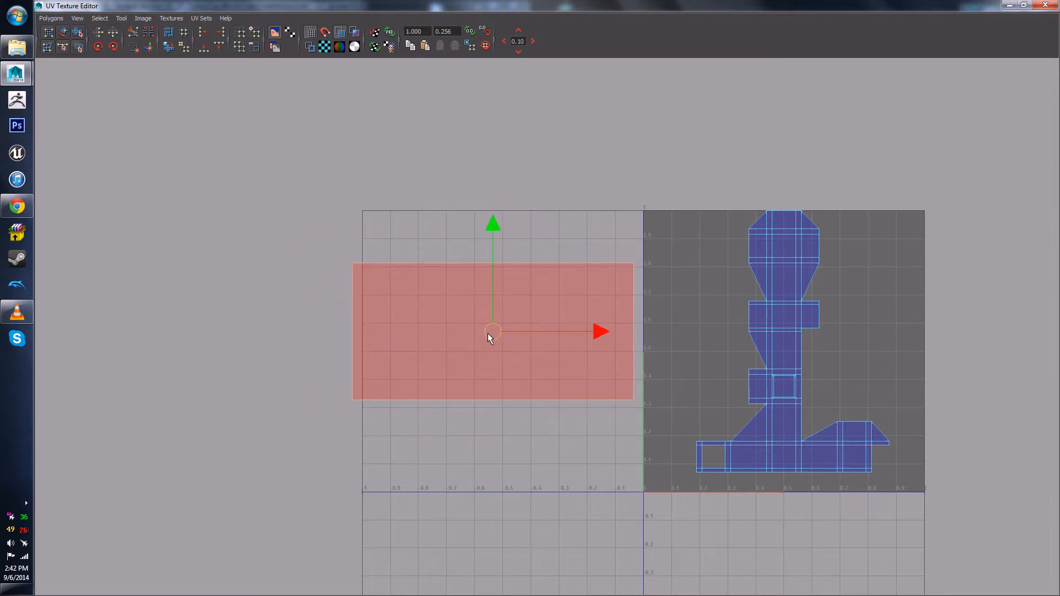
Step: Restore the UV Texture Editor to a smaller window beside the crate and examine the mapped panel face on the model
drag(548, 4, 812, 126)
alt+drag(398, 361, 606, 333)
scroll(604, 333, up, 2)
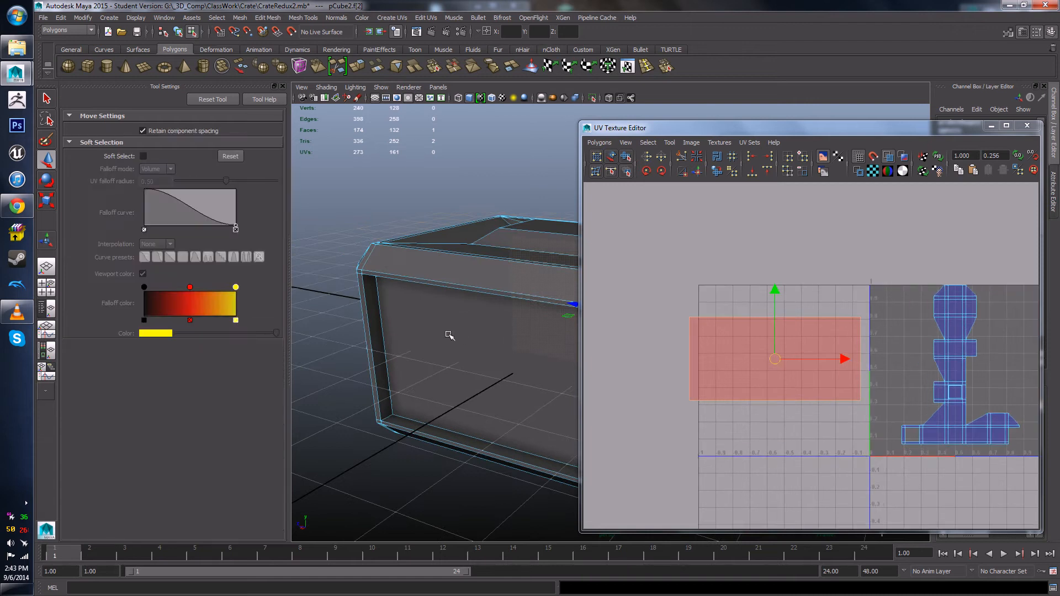
alt+drag(487, 326, 400, 306)
alt+right_drag(400, 305, 475, 294)
alt+middle_drag(475, 293, 667, 330)
alt+right_drag(519, 293, 482, 329)
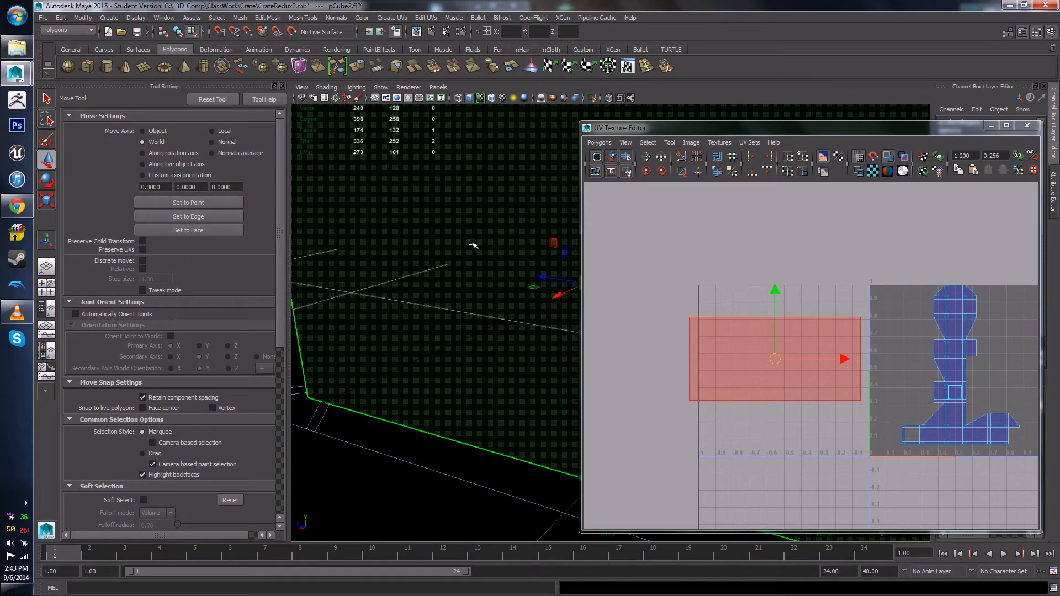
scroll(469, 280, down, 8)
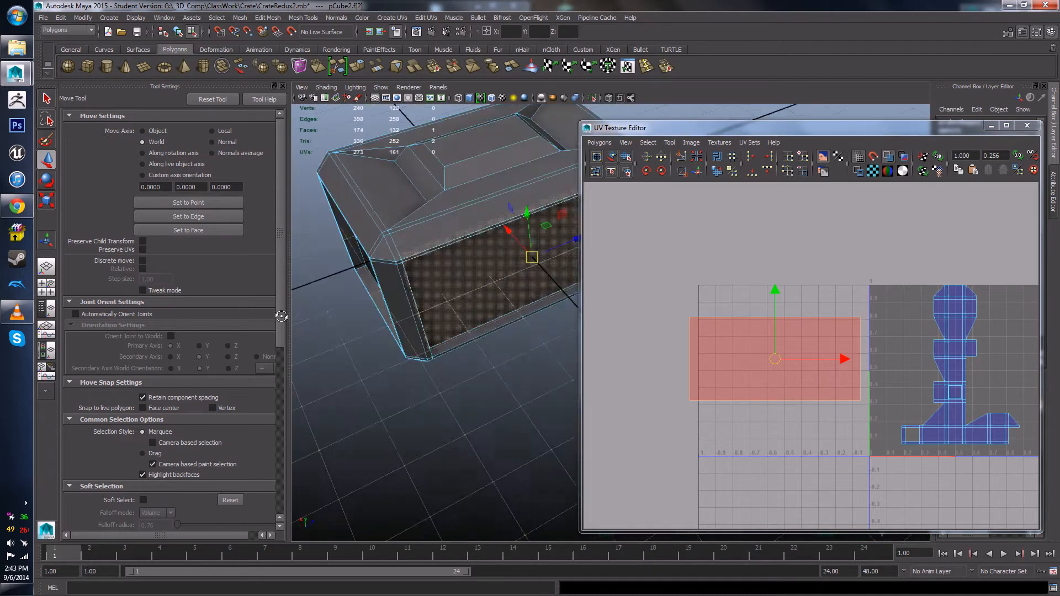
alt+middle_drag(468, 226, 474, 255)
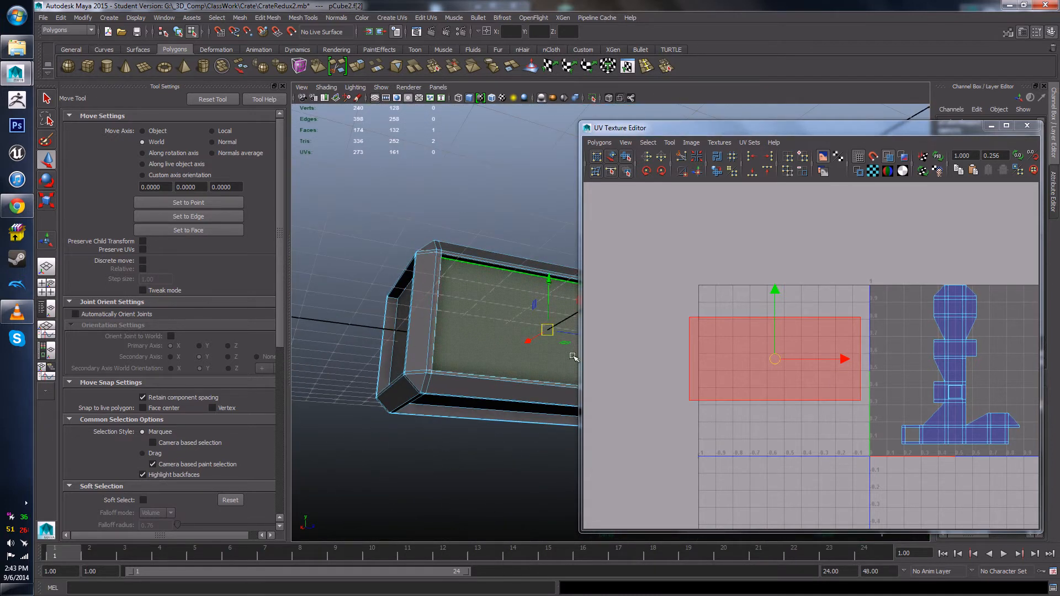
Step: Select the panel shell's four corner UVs and flip them in the U direction
right_drag(730, 340, 775, 341)
drag(647, 252, 864, 439)
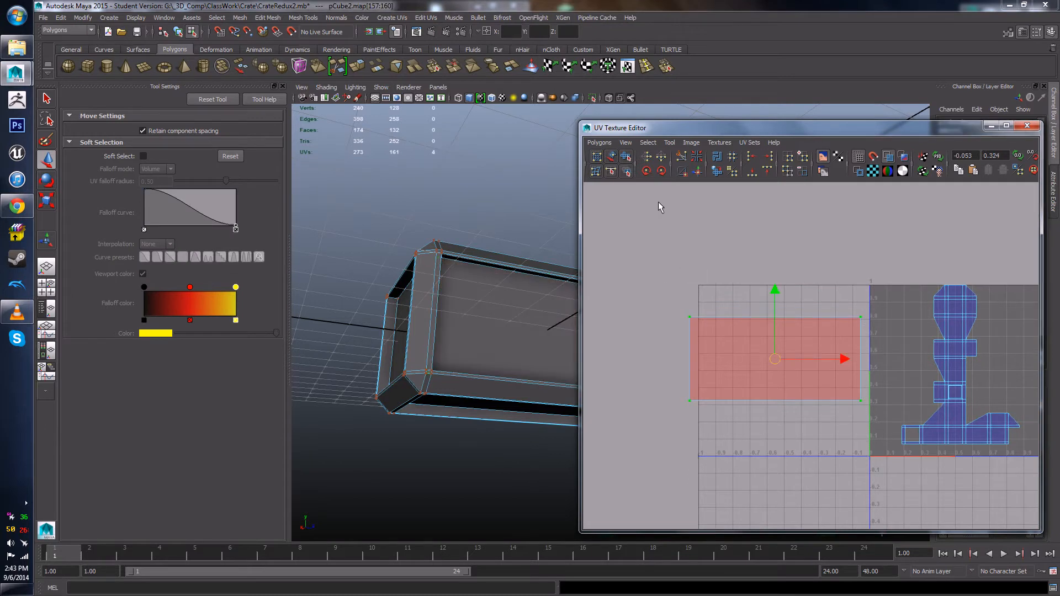
click(648, 160)
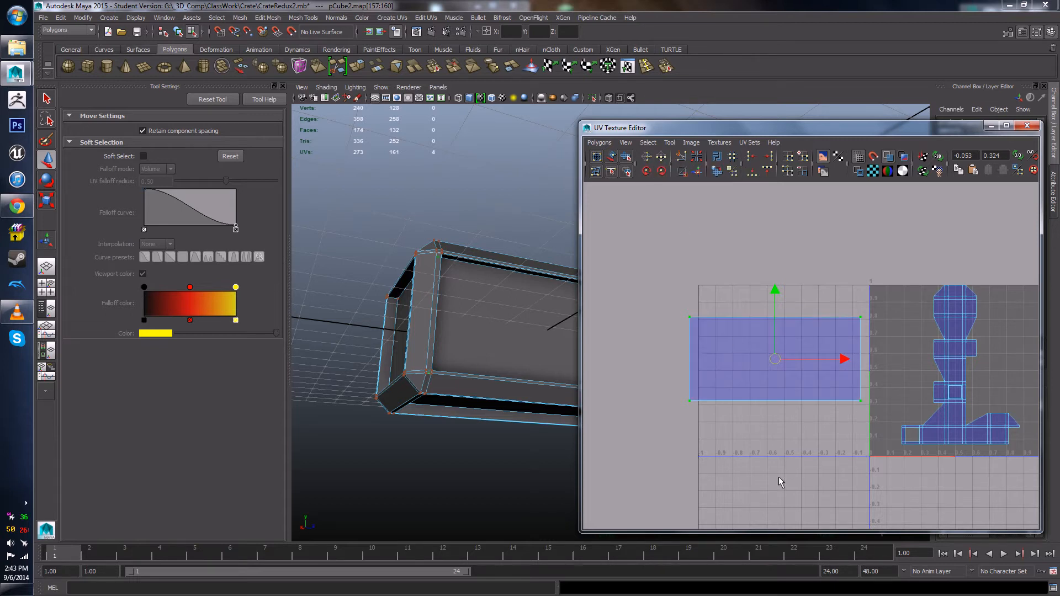
click(674, 283)
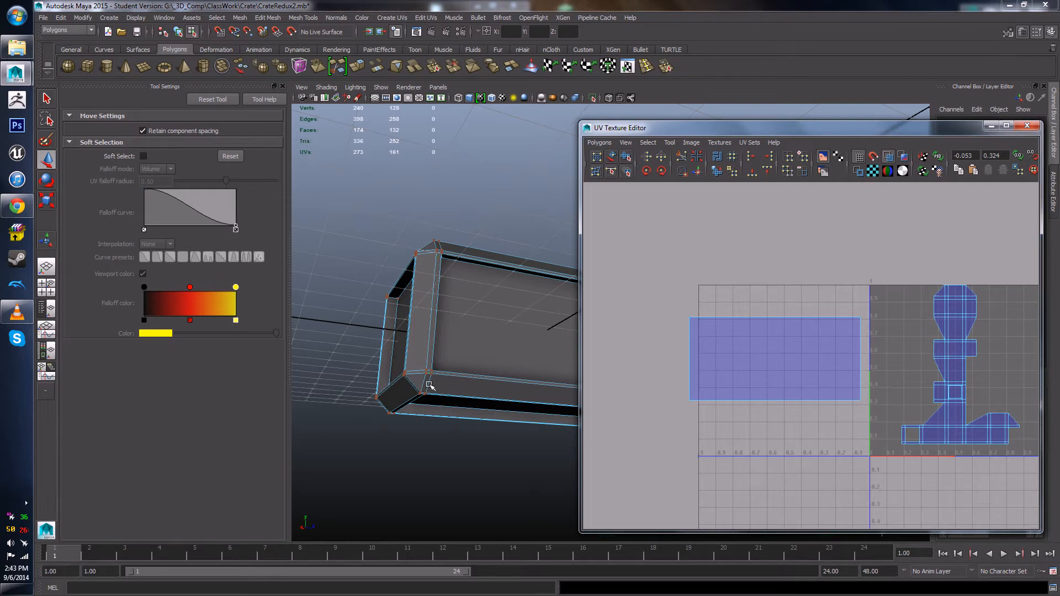
Step: Switch the crate body back to face selection and select the recessed panel face on its short end
alt+drag(429, 385, 440, 360)
click(447, 356)
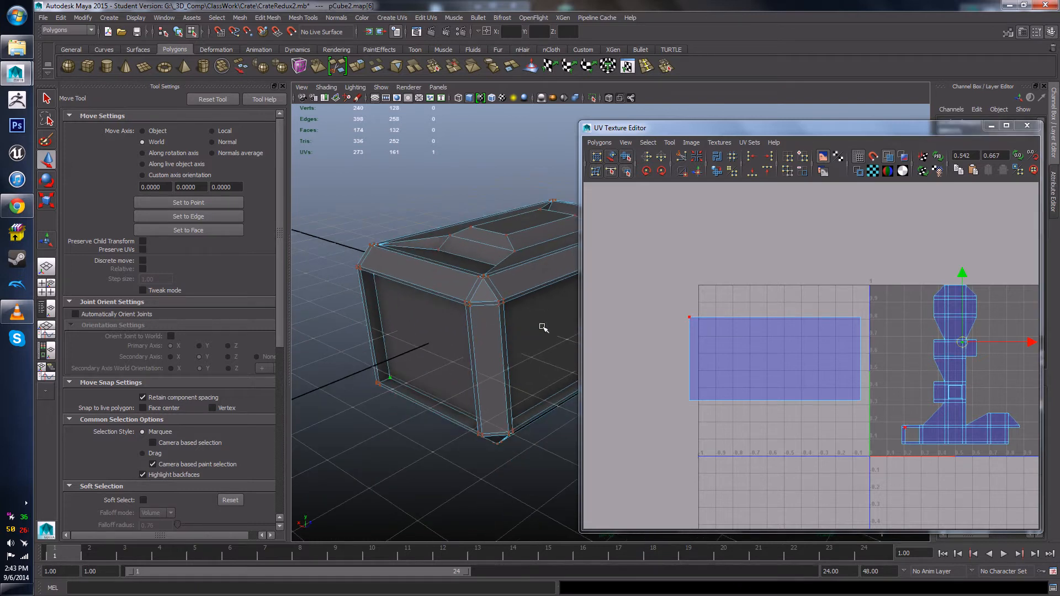
mouse_move(543, 326)
alt+mouse_down()
mouse_move(539, 350)
mouse_move(446, 378)
mouse_move(441, 403)
mouse_move(535, 376)
mouse_move(542, 386)
mouse_move(486, 326)
mouse_move(494, 309)
mouse_move(545, 326)
alt+mouse_up()
alt+middle_drag(545, 326, 555, 321)
right_drag(495, 347, 495, 389)
click(497, 357)
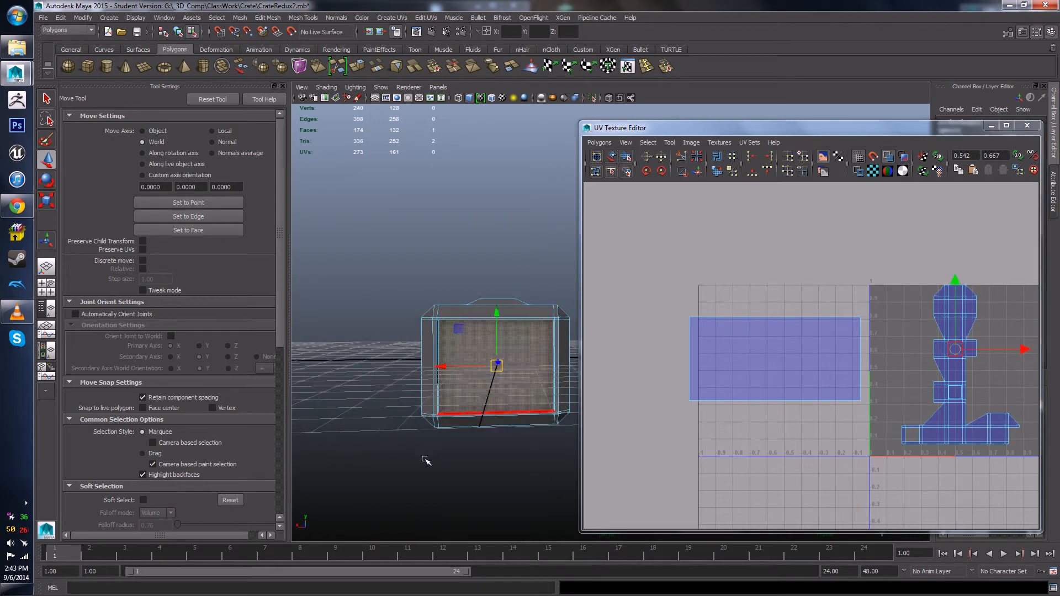
Step: Close the UV Texture Editor, keeping the end panel face selected
alt+drag(392, 446, 484, 430)
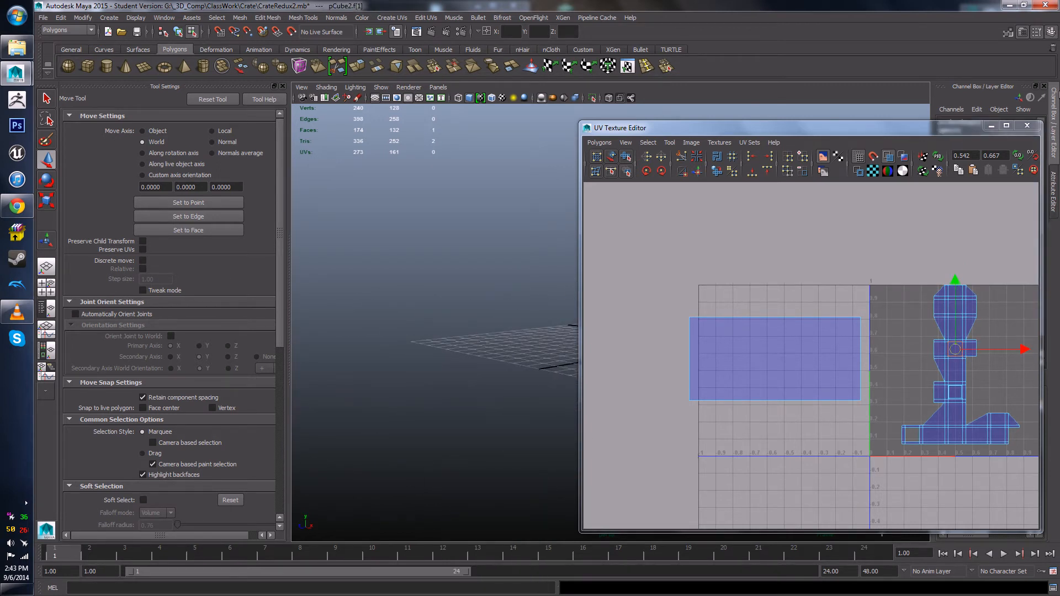
click(1026, 126)
scroll(708, 292, up, 3)
alt+middle_drag(599, 350, 553, 303)
alt+drag(580, 378, 682, 375)
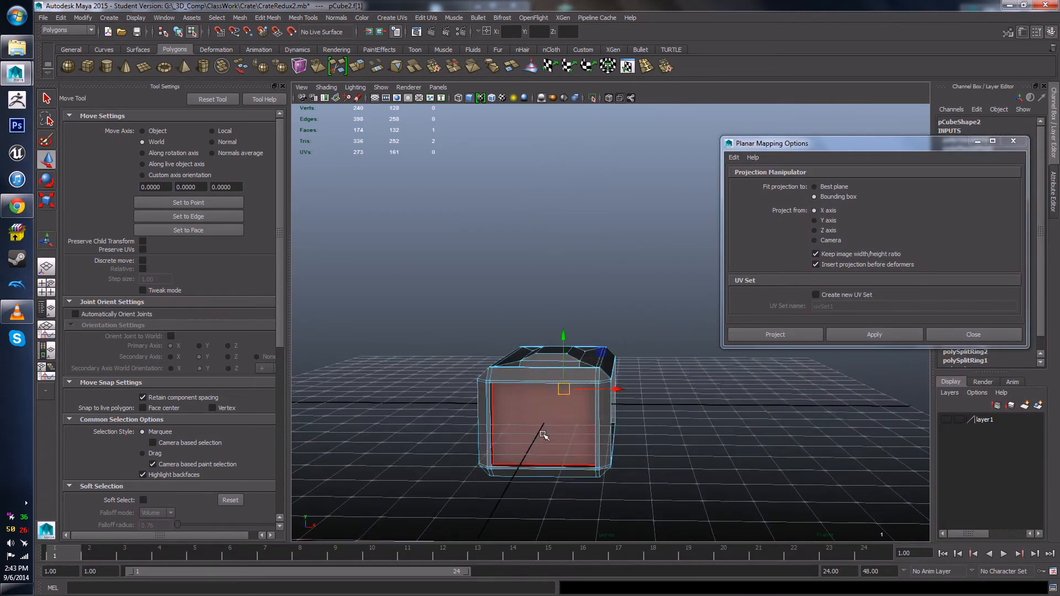
Step: Add the recessed panel face on the opposite short end to the selection and planar-map both end faces from the Z axis
shift+click(544, 435)
alt+drag(654, 458, 720, 377)
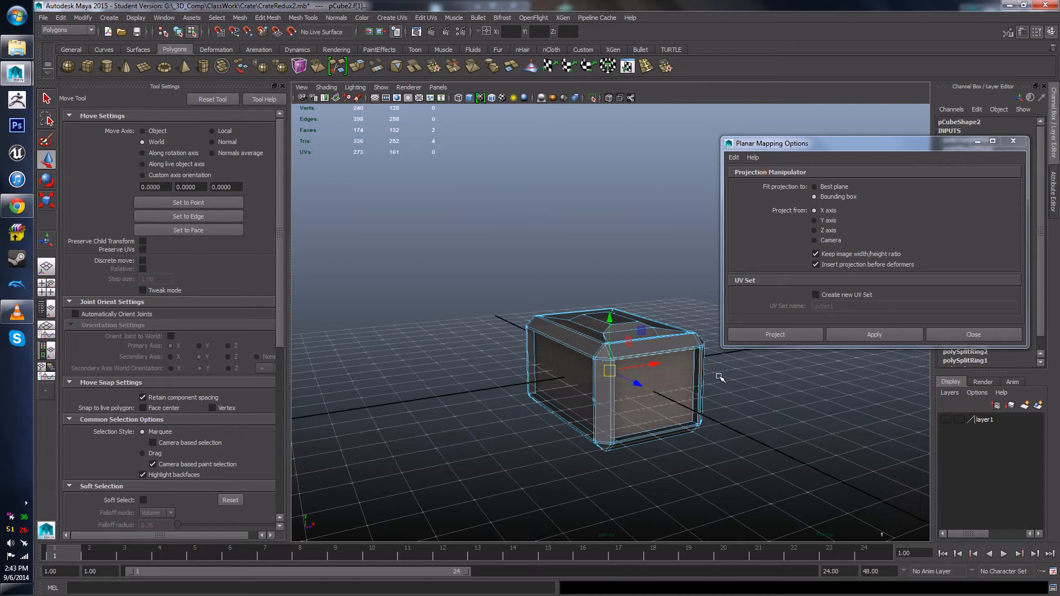
click(814, 230)
click(874, 334)
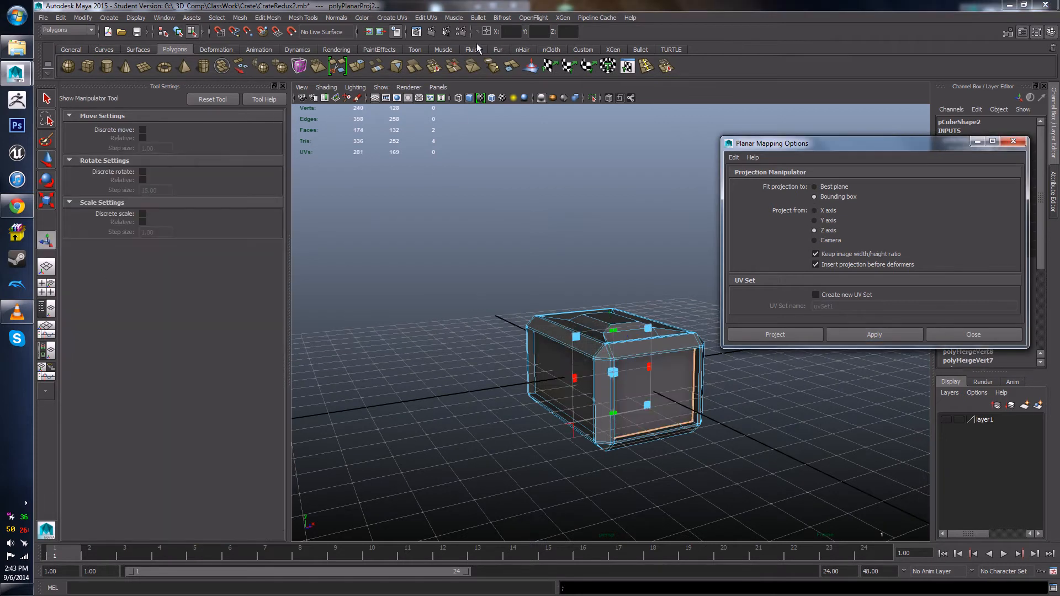
Step: Open the UV Texture Editor and move the overlapping end panel shells out of the UV square, below the long panel shell
click(436, 17)
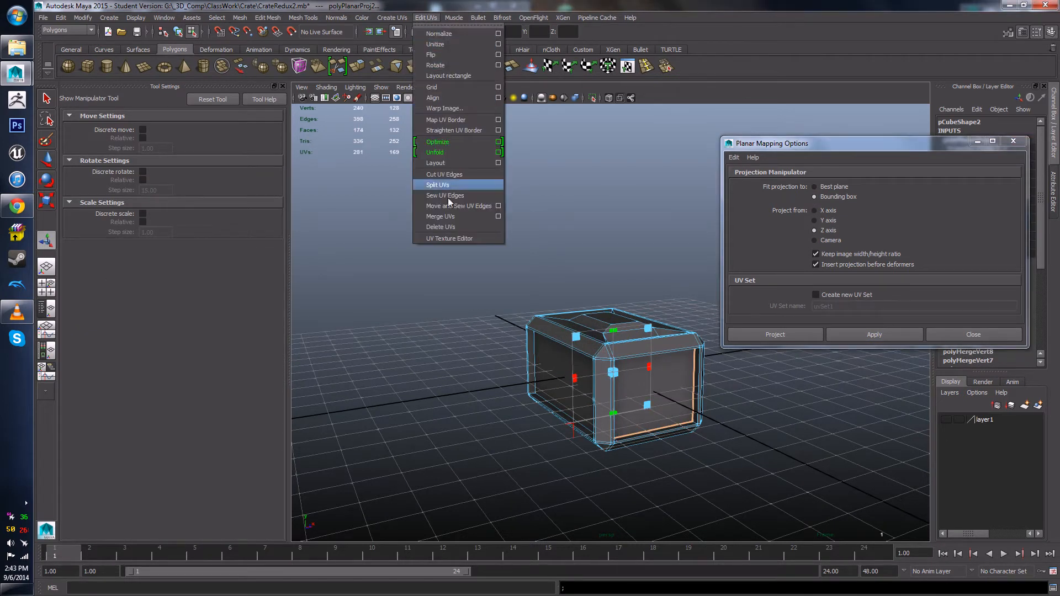
click(449, 234)
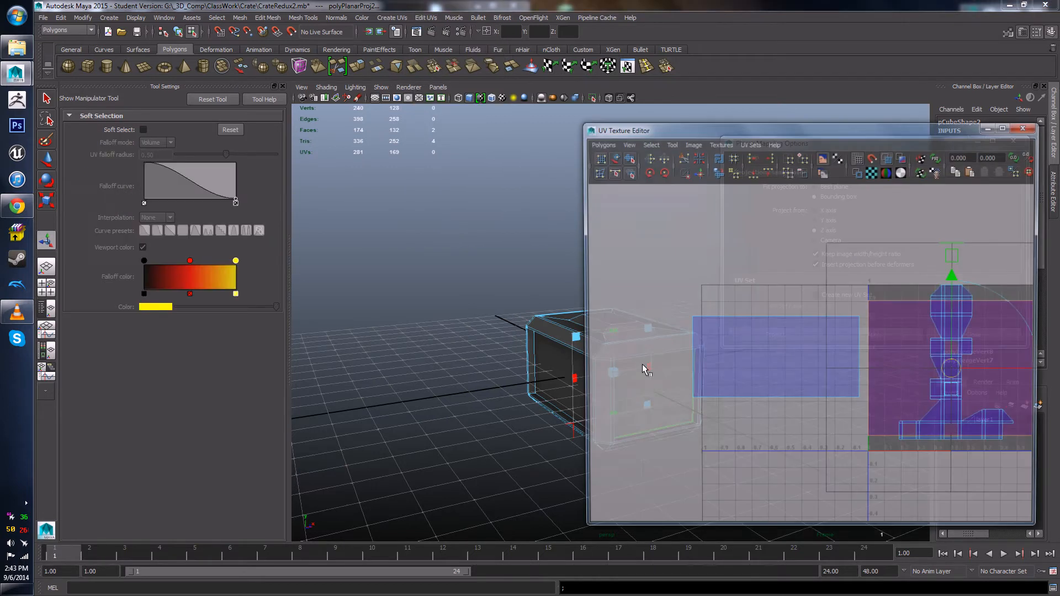
scroll(803, 352, down, 1)
alt+middle_drag(803, 352, 875, 346)
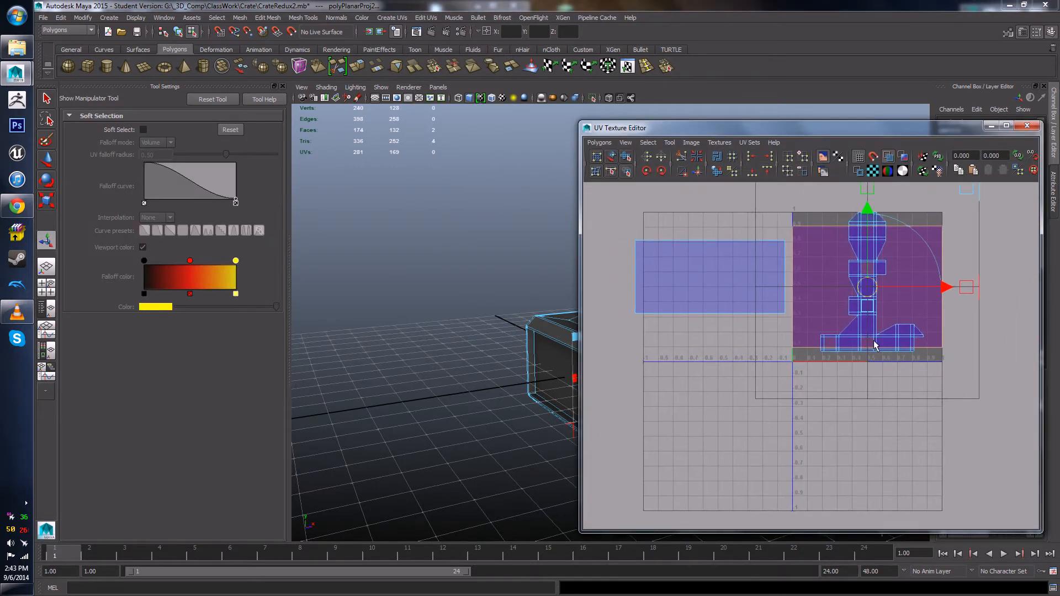
drag(867, 291, 701, 451)
alt+middle_drag(800, 454, 876, 377)
scroll(866, 339, up, 2)
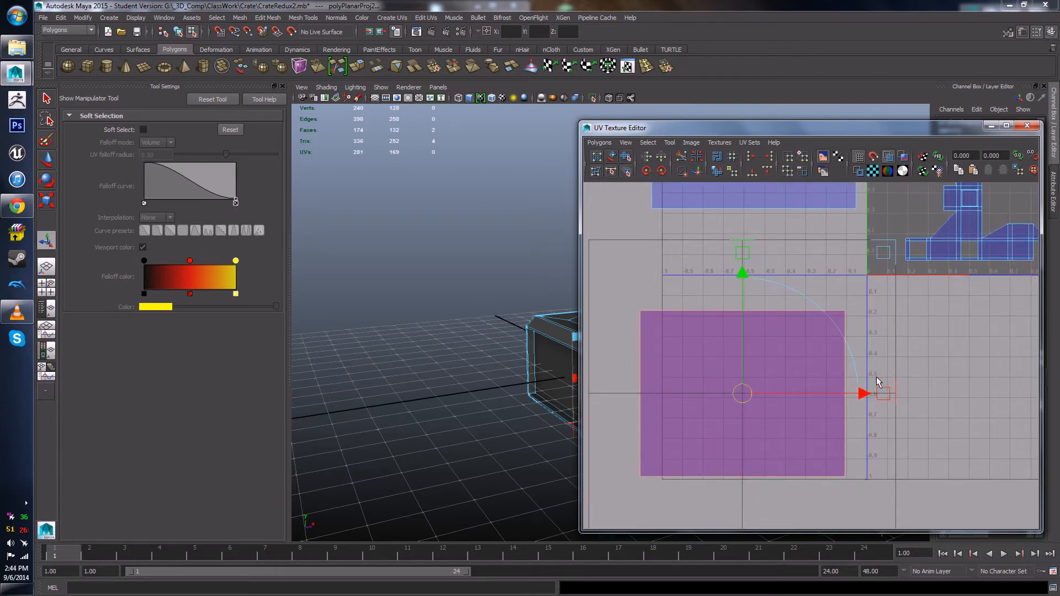
alt+middle_drag(736, 283, 730, 344)
Step: Switch to UV selection and select all four corner UVs of one of the two overlapping end panel shells
click(778, 329)
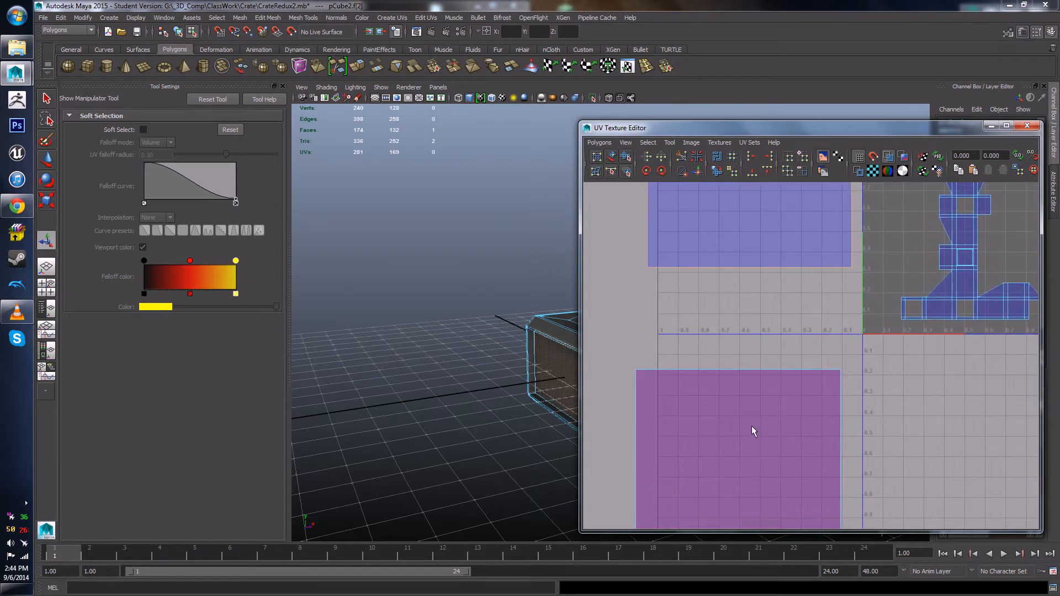
scroll(781, 412, down, 2)
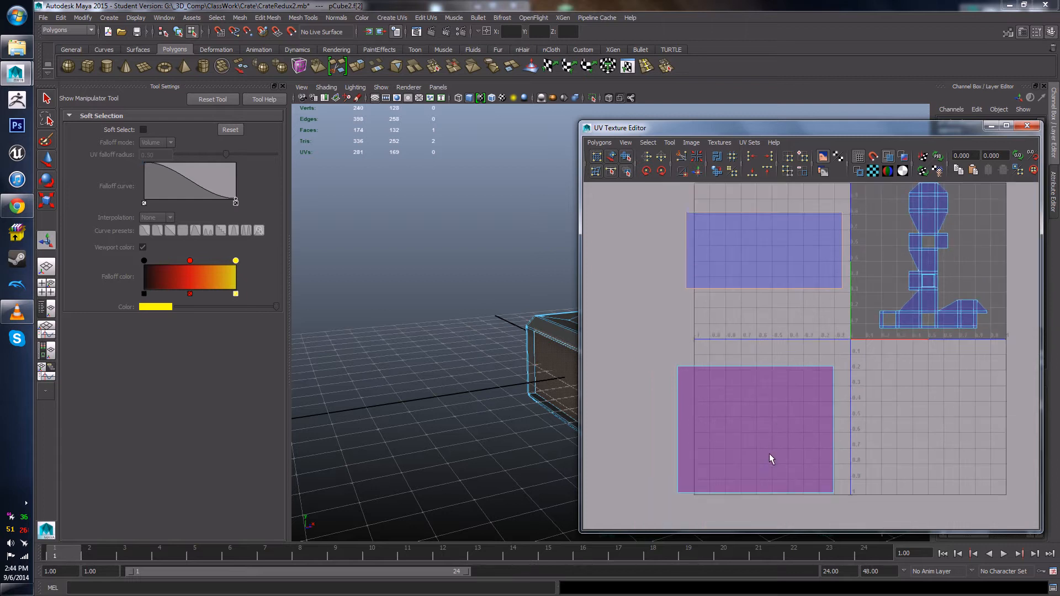
alt+middle_drag(771, 457, 797, 450)
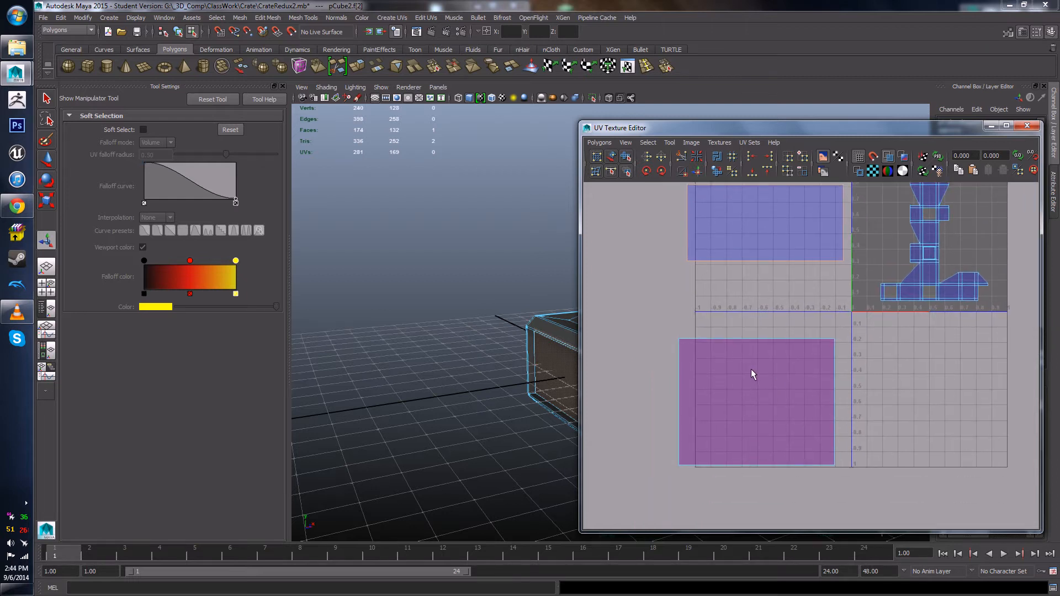
right_drag(751, 369, 773, 363)
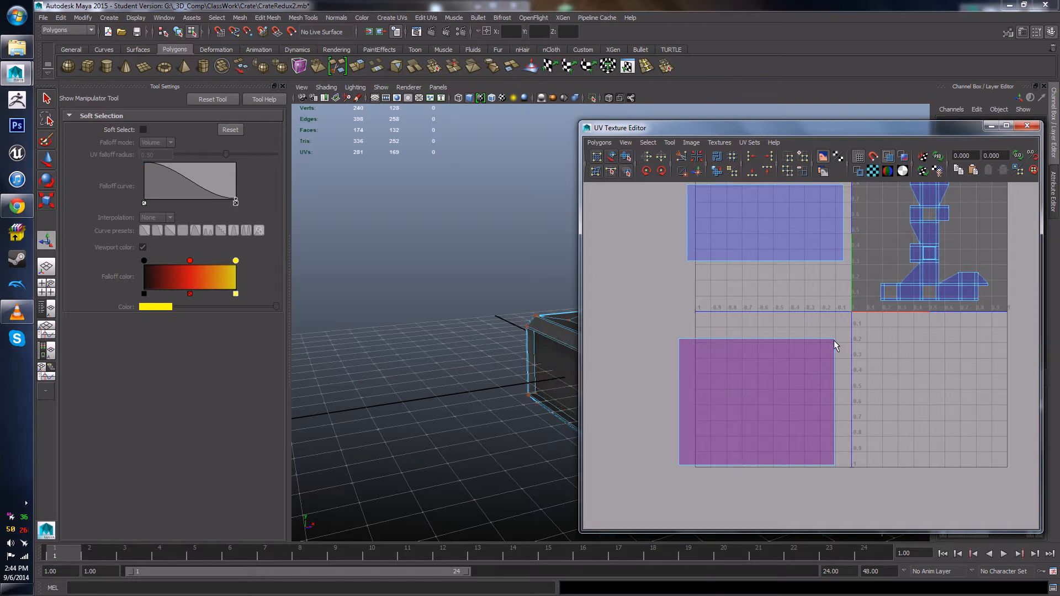
click(834, 340)
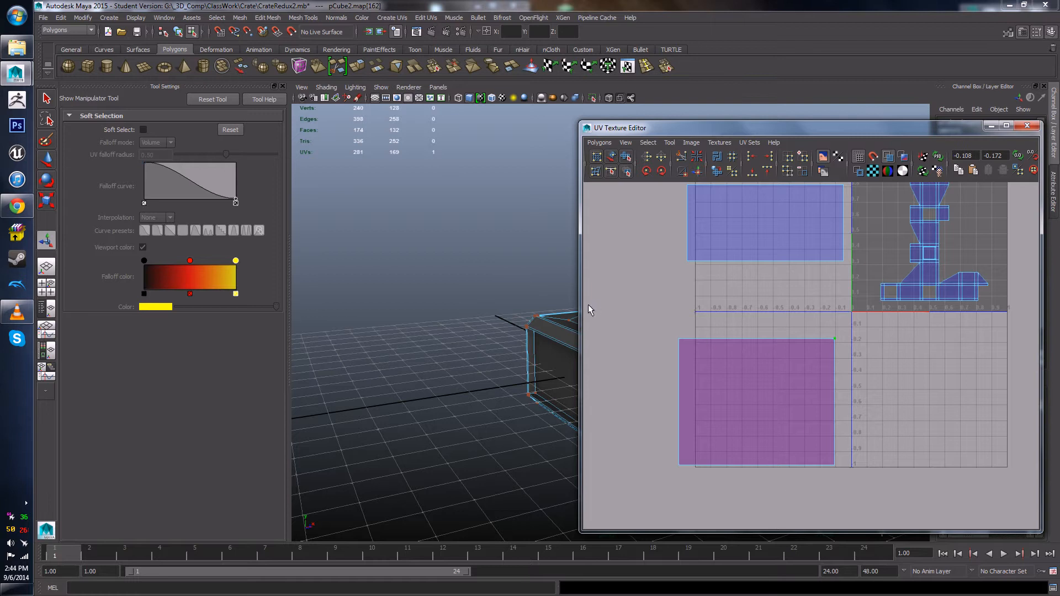
shift+drag(669, 318, 717, 387)
click(712, 347)
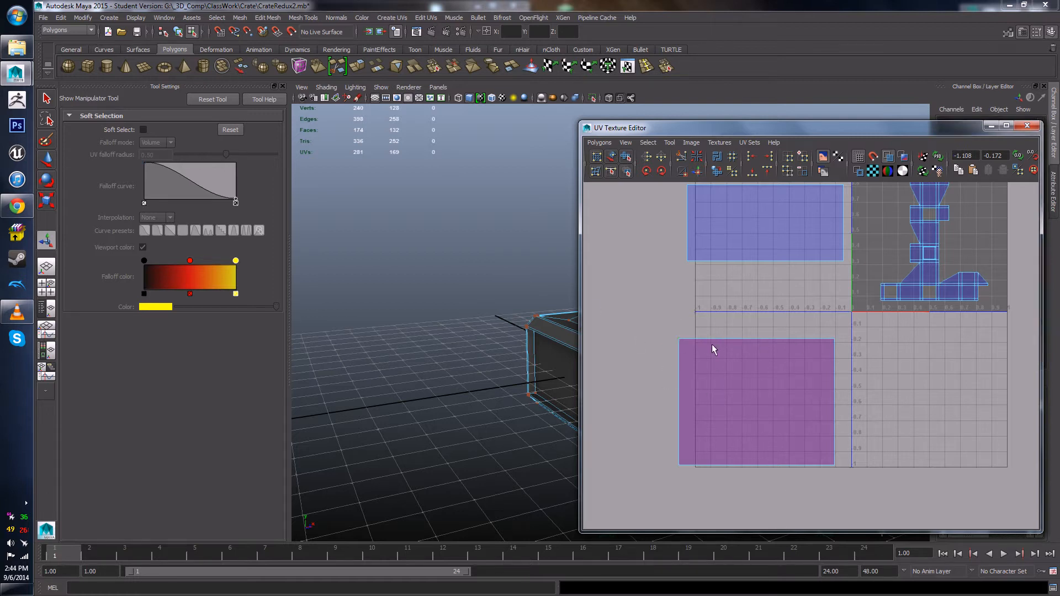
click(679, 339)
ctrl+right_drag(711, 304, 743, 295)
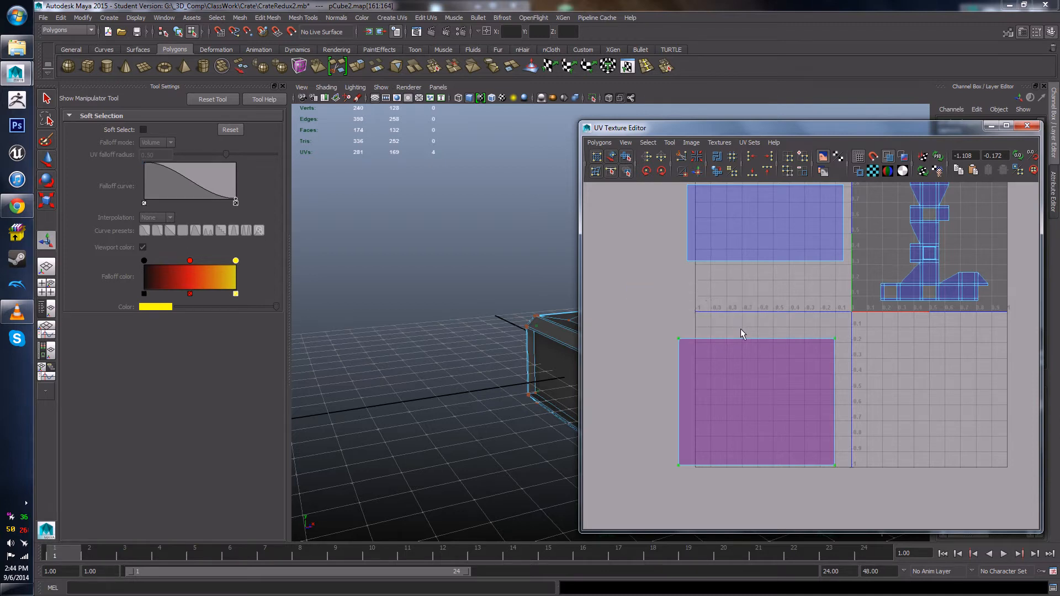
Step: Move the selected end panel shell straight down until it sits below the other end shell, flip it, and deselect it
scroll(742, 337, down, 3)
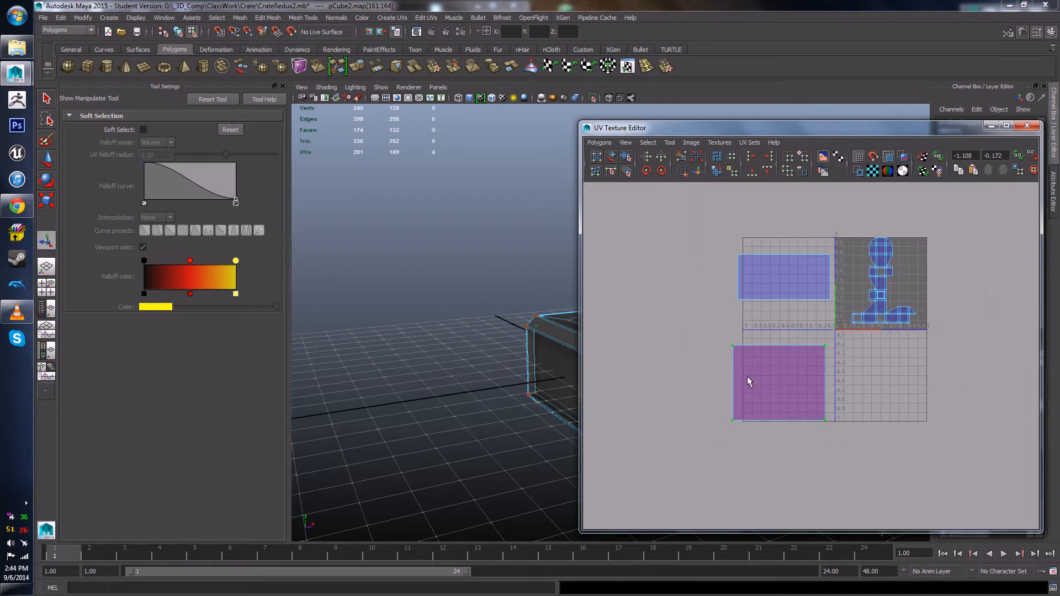
key(w)
drag(779, 319, 775, 415)
alt+middle_drag(842, 464, 844, 420)
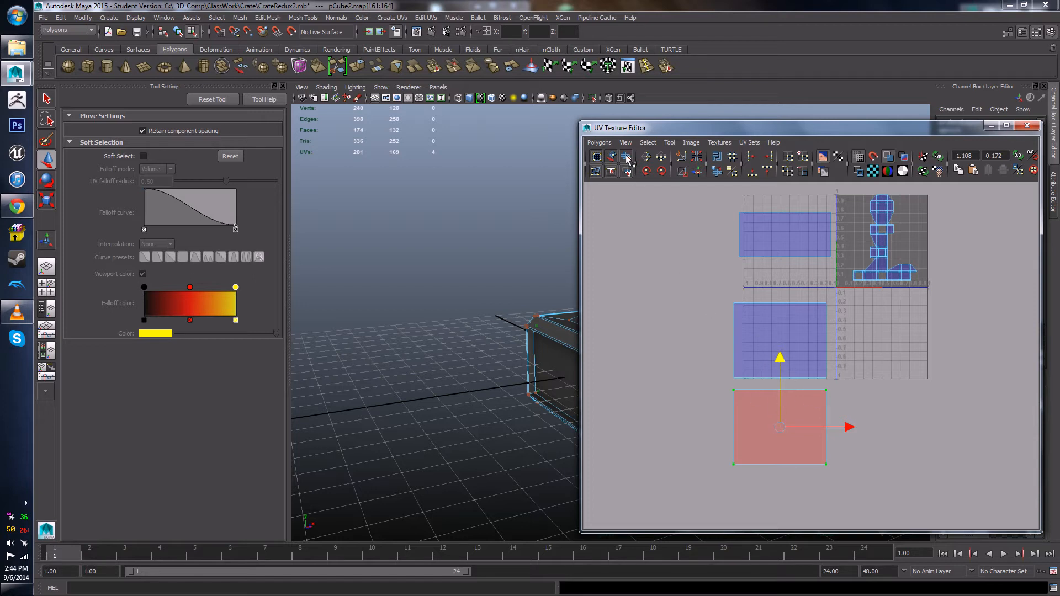
click(660, 157)
click(877, 458)
alt+middle_drag(767, 388, 713, 404)
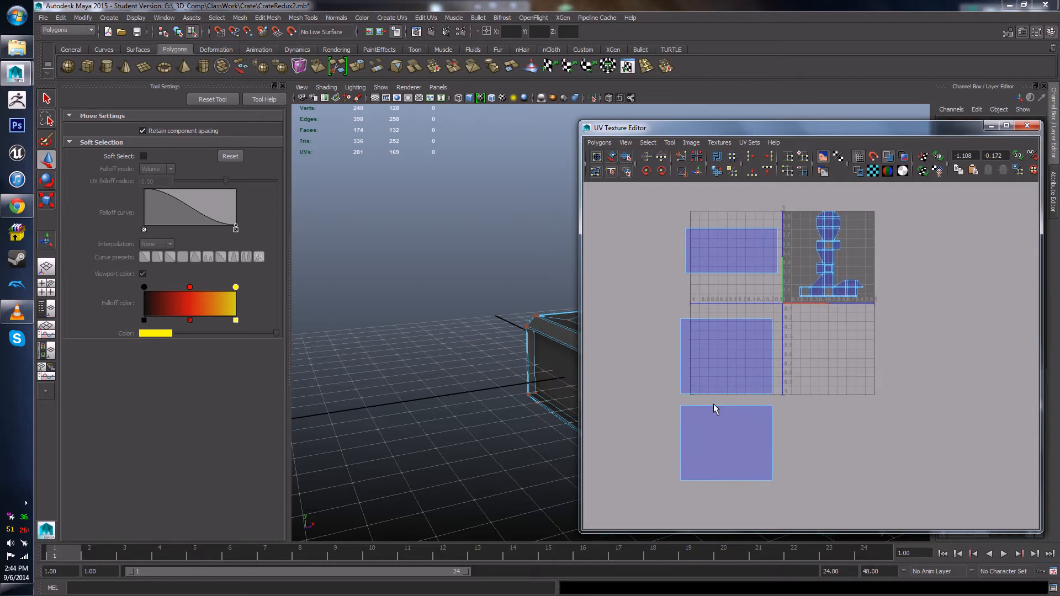
Step: Close the UV Texture Editor, return the crate body to face selection, and select a recessed panel face on its long side
alt+middle_drag(442, 292, 385, 312)
alt+middle_drag(506, 413, 441, 342)
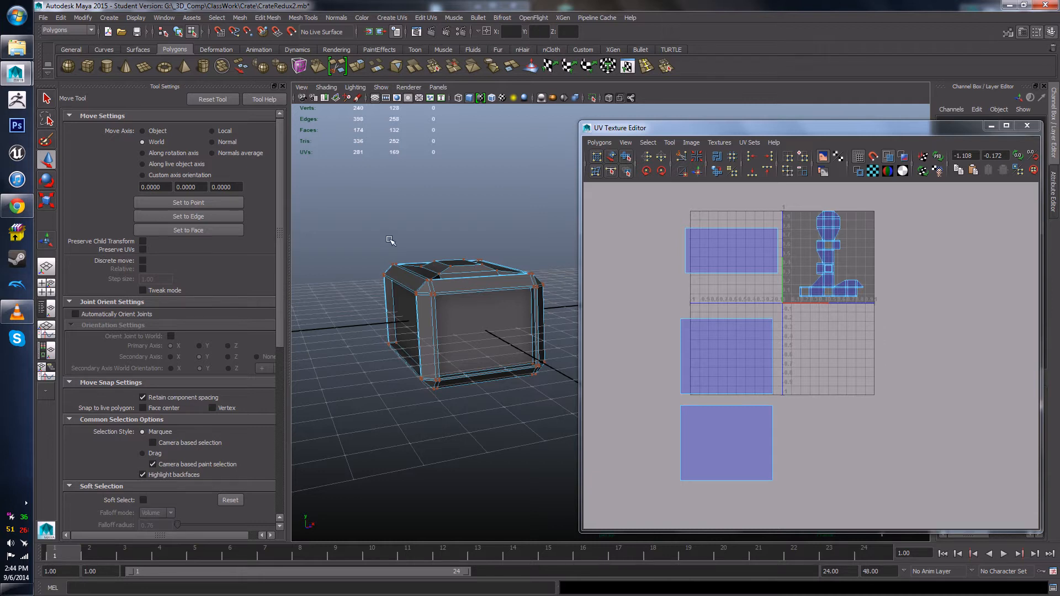
alt+drag(403, 285, 479, 329)
alt+middle_drag(478, 329, 386, 273)
alt+drag(386, 275, 427, 287)
right_drag(426, 287, 427, 303)
click(393, 349)
alt+drag(413, 355, 557, 378)
click(485, 324)
alt+middle_drag(557, 378, 412, 369)
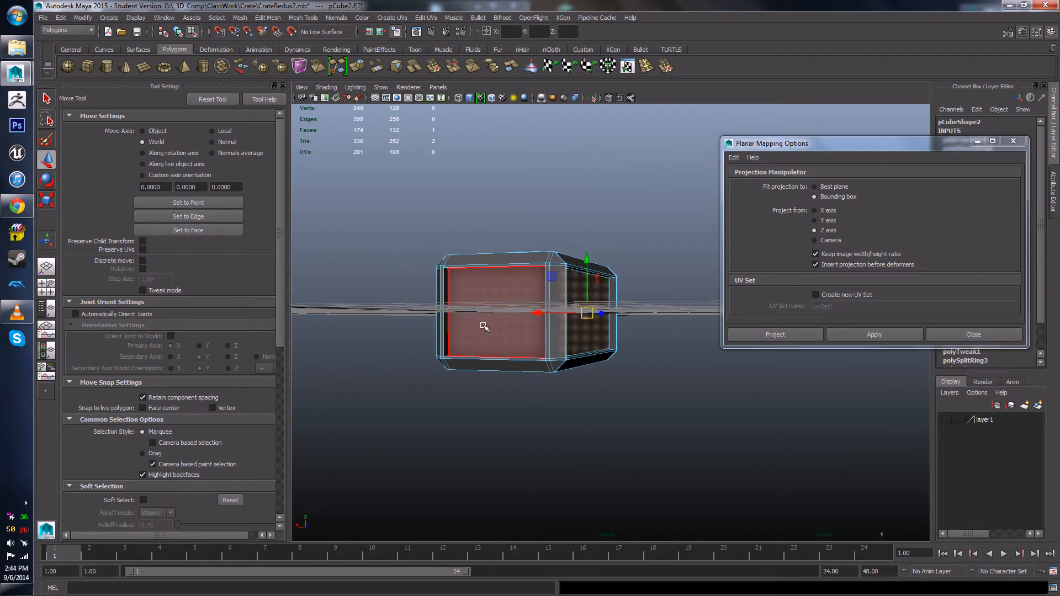
Step: Add the crate body's four other recessed panel faces to the selection, making five selected faces
shift+click(484, 326)
alt+drag(486, 337, 636, 348)
alt+middle_drag(679, 348, 547, 436)
shift+click(547, 442)
alt+drag(583, 475, 680, 471)
shift+click(578, 393)
alt+drag(580, 448, 488, 267)
shift+click(616, 331)
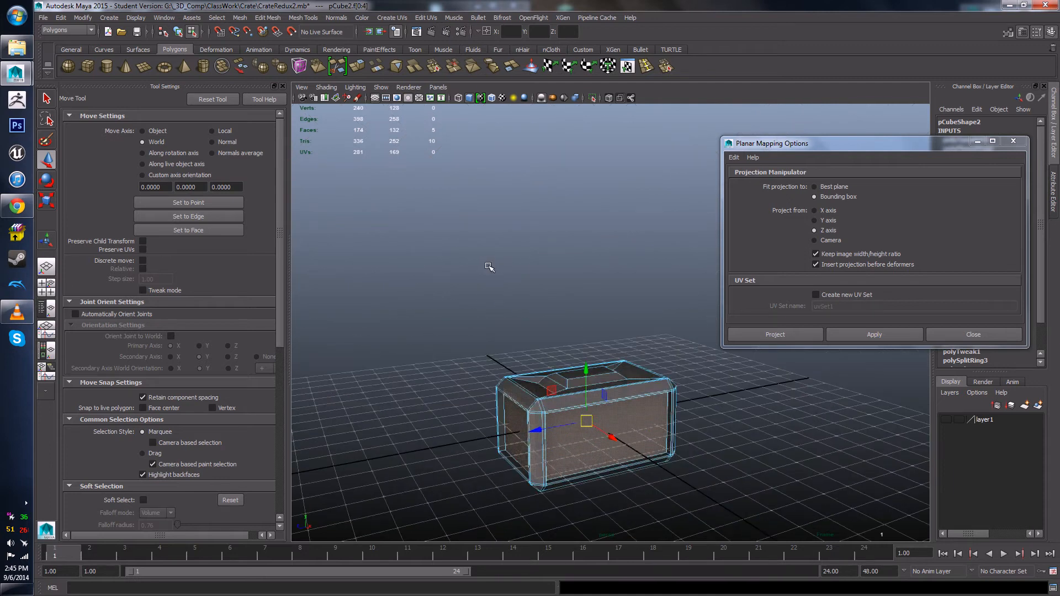
Step: Apply Automatic Mapping to the five selected panel faces and inspect the projection planes around the crate
click(392, 18)
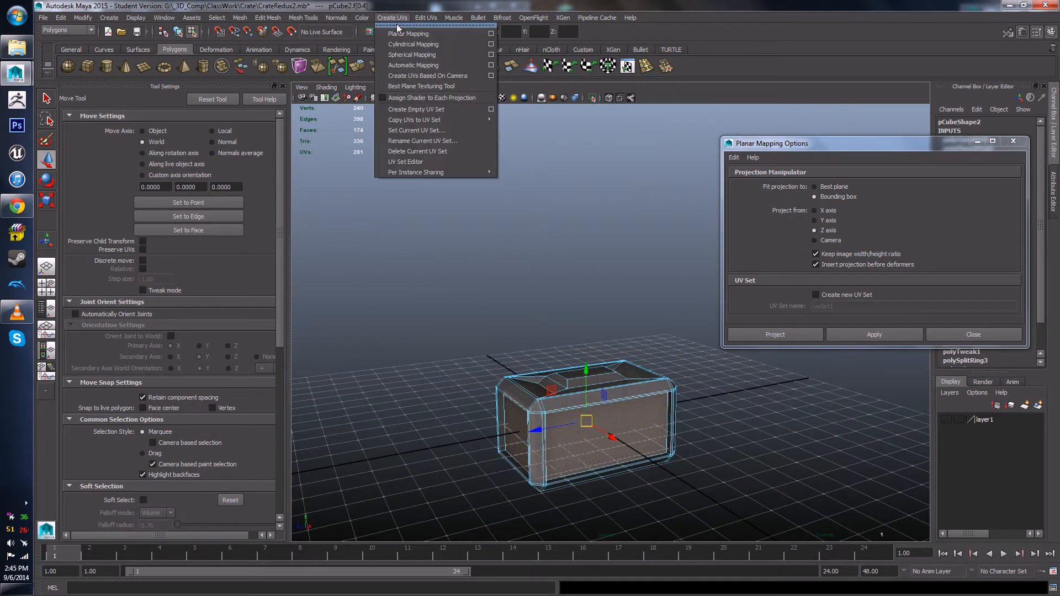
click(401, 65)
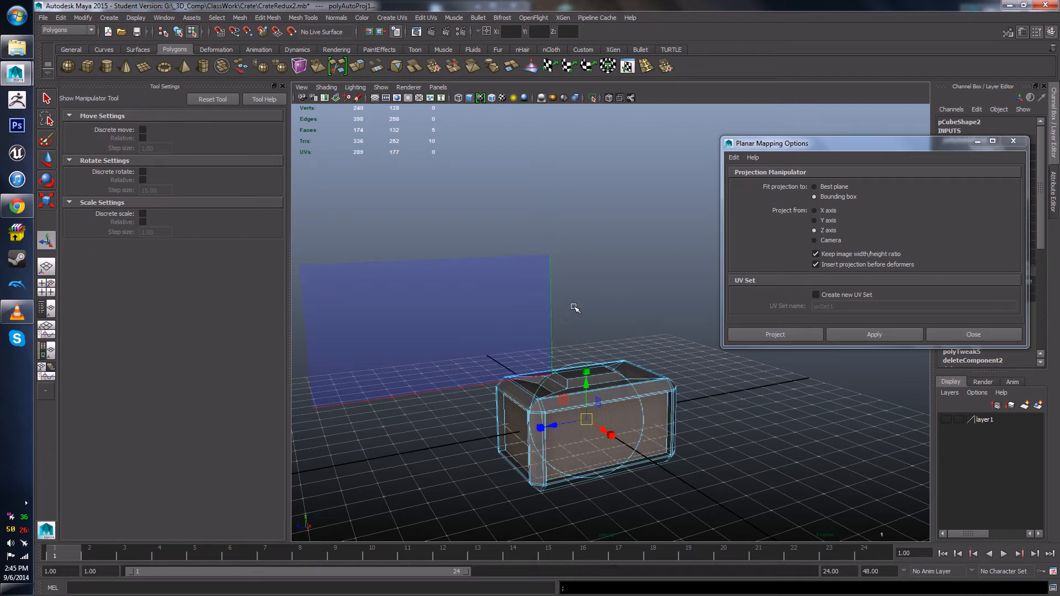
alt+middle_drag(679, 288, 678, 288)
alt+drag(678, 288, 632, 257)
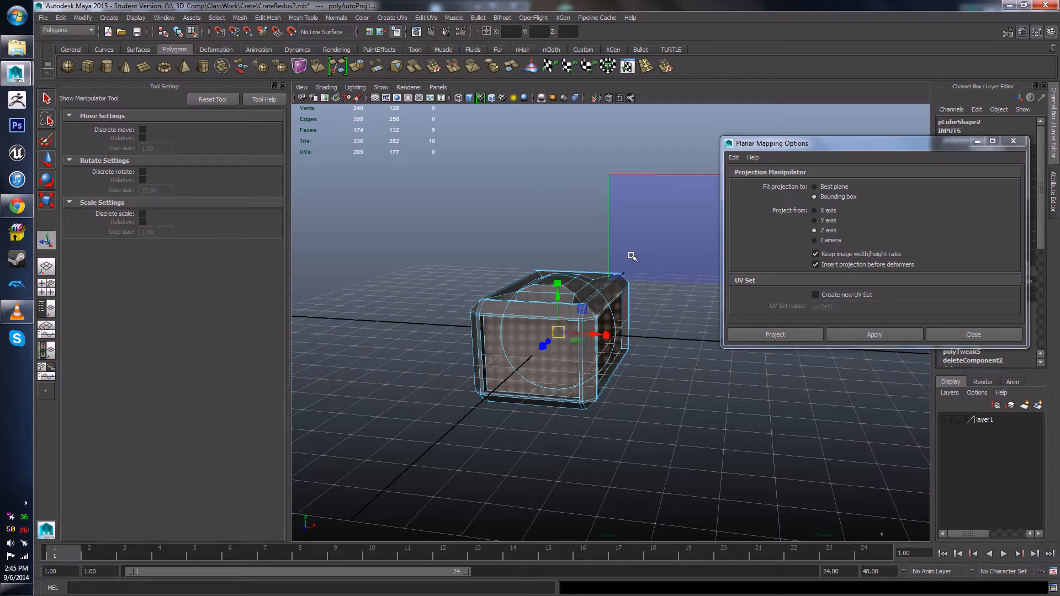
alt+drag(581, 307, 533, 373)
scroll(569, 304, down, 5)
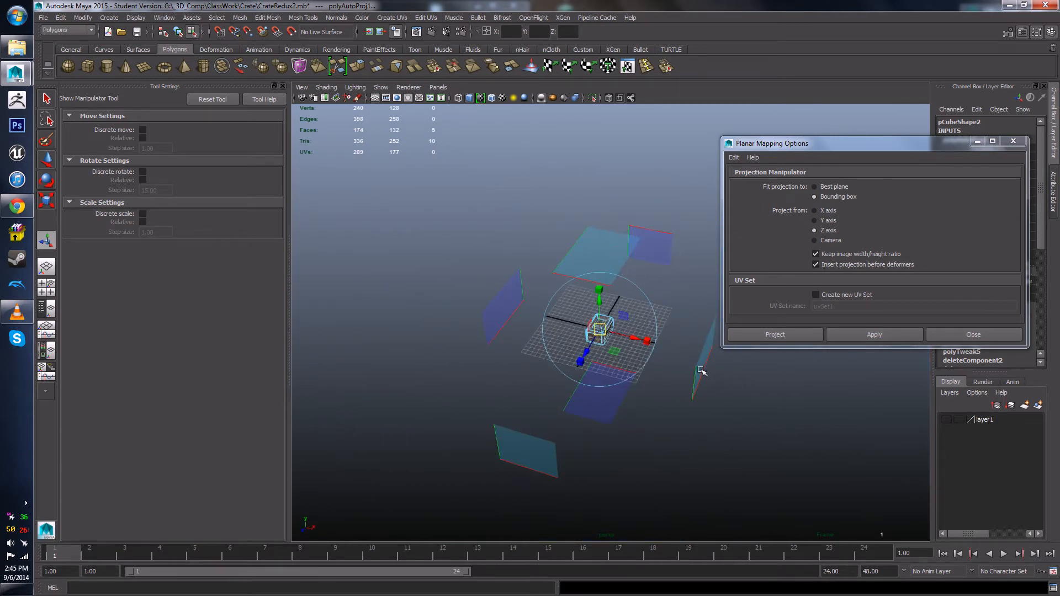
alt+drag(646, 500, 534, 331)
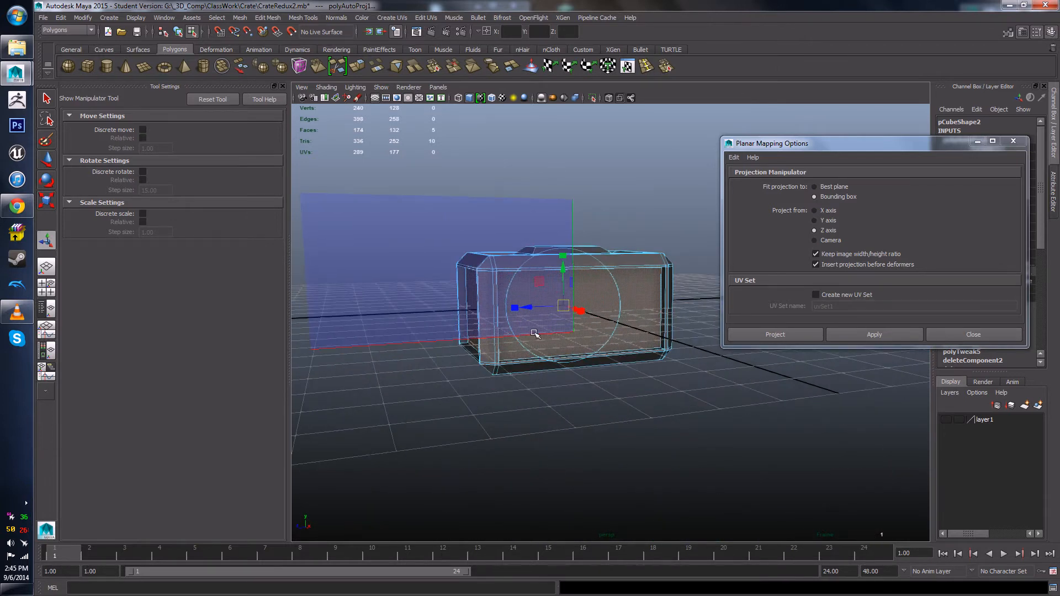
Step: Open the UV Texture Editor to view the automatically mapped panel shells in the UV square
click(454, 18)
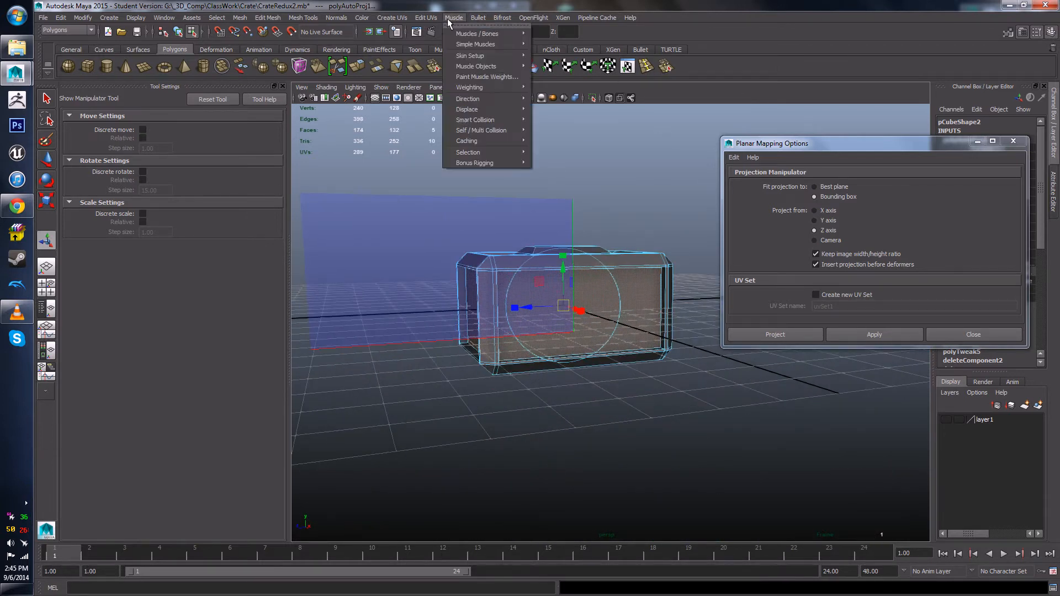
click(453, 239)
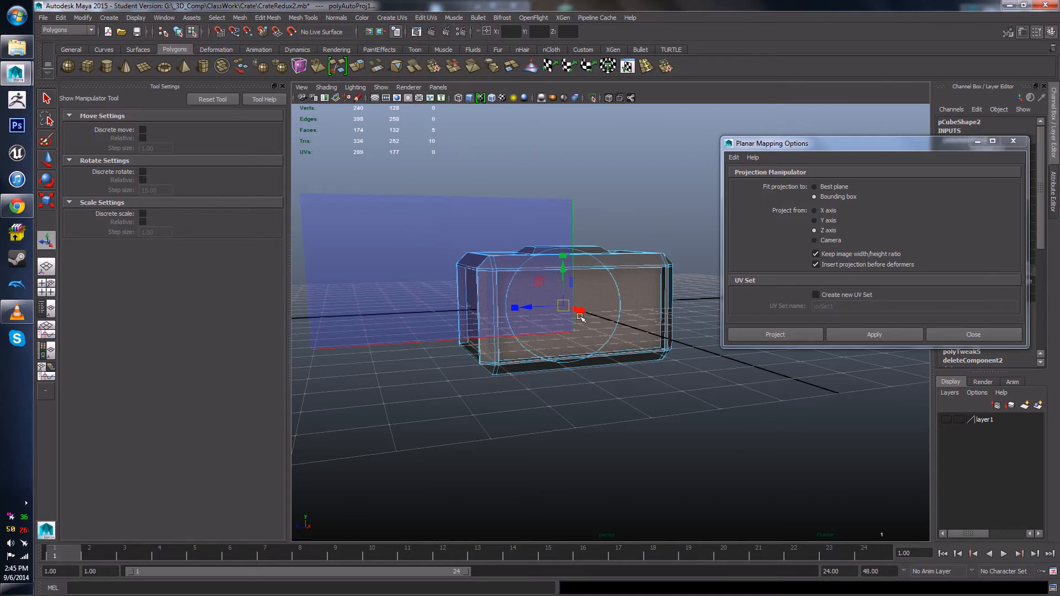
scroll(809, 390, up, 5)
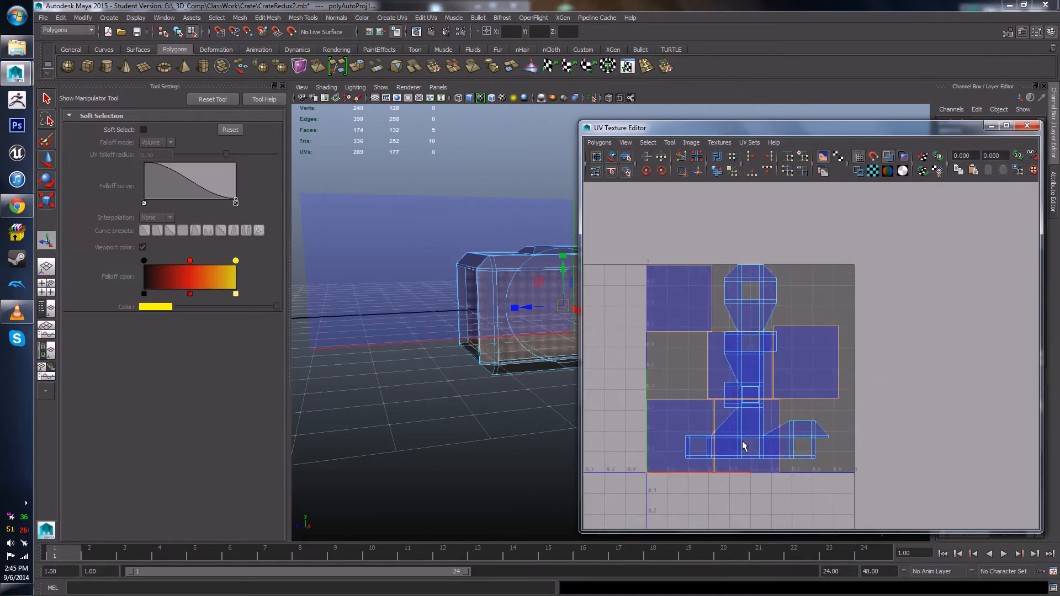
alt+middle_drag(743, 442, 771, 433)
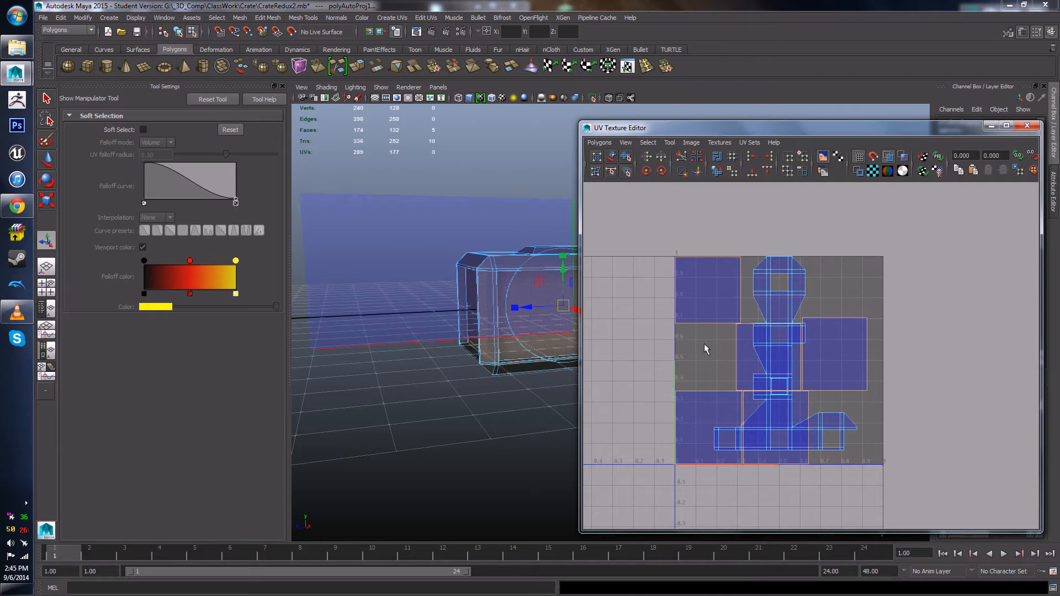
Step: Select all UVs of the five automatically mapped panel shells and move them outside the UV square, beside its U = 0 edge
right_click(702, 318)
right_drag(703, 319, 733, 314)
drag(724, 305, 743, 409)
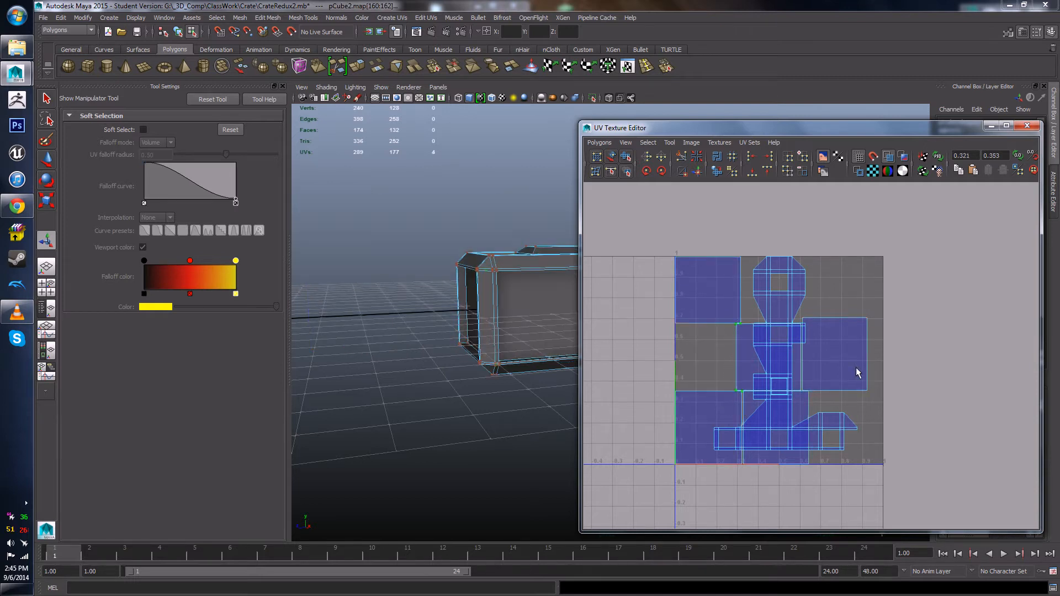
shift+drag(802, 383, 816, 402)
ctrl+right_drag(826, 360, 853, 357)
scroll(826, 412, down, 3)
key(w)
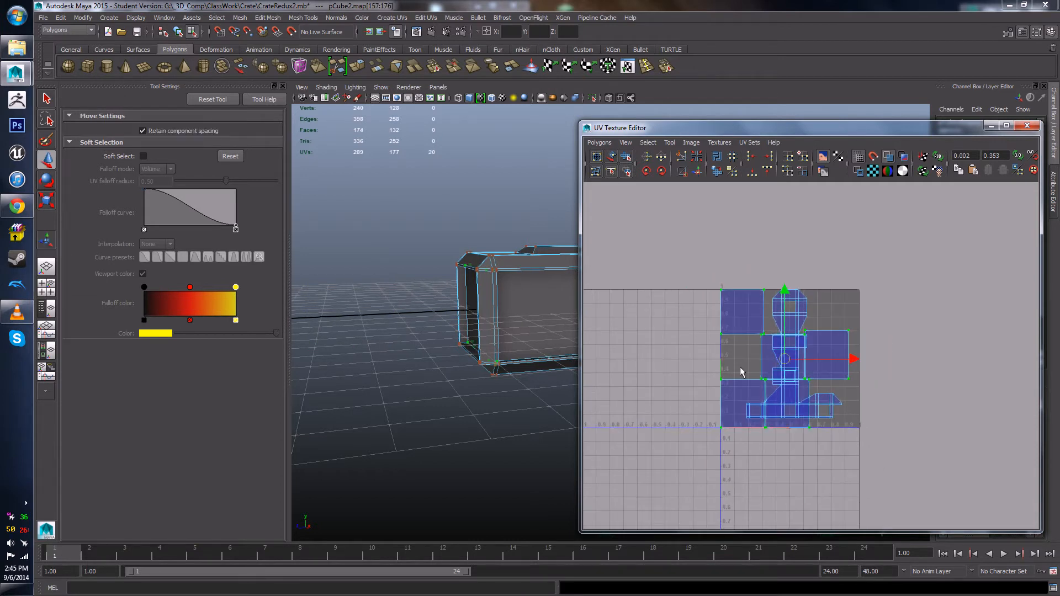
drag(785, 360, 652, 354)
Step: Return the crate body to face selection and select the recessed panel face on its long side to identify its shell
alt+middle_drag(526, 222, 485, 245)
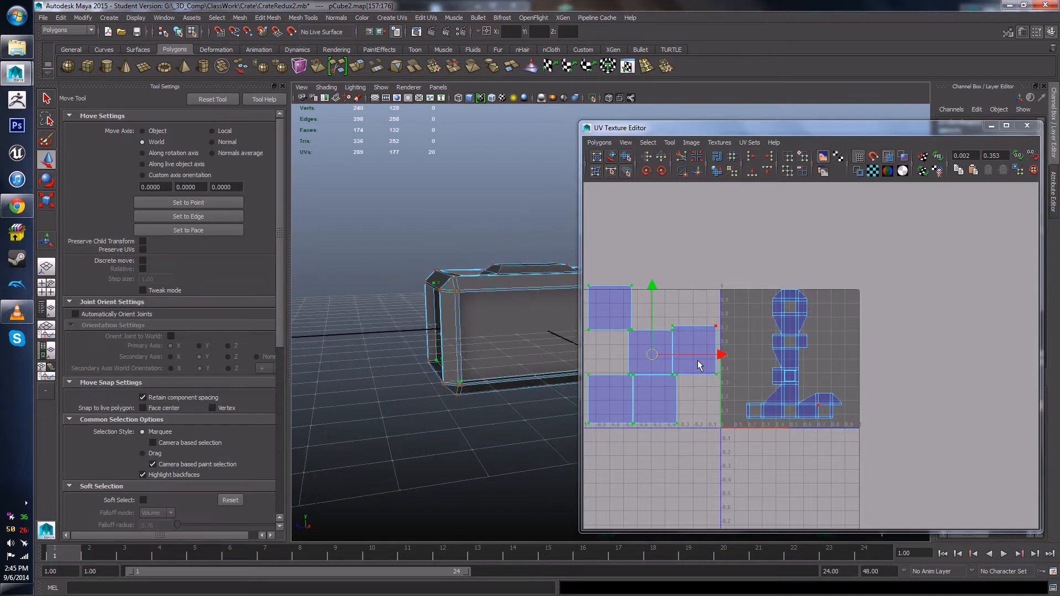
click(695, 341)
mouse_move(476, 332)
alt+mouse_down()
mouse_move(452, 362)
mouse_move(480, 343)
alt+mouse_up()
alt+drag(475, 390, 462, 383)
click(485, 350)
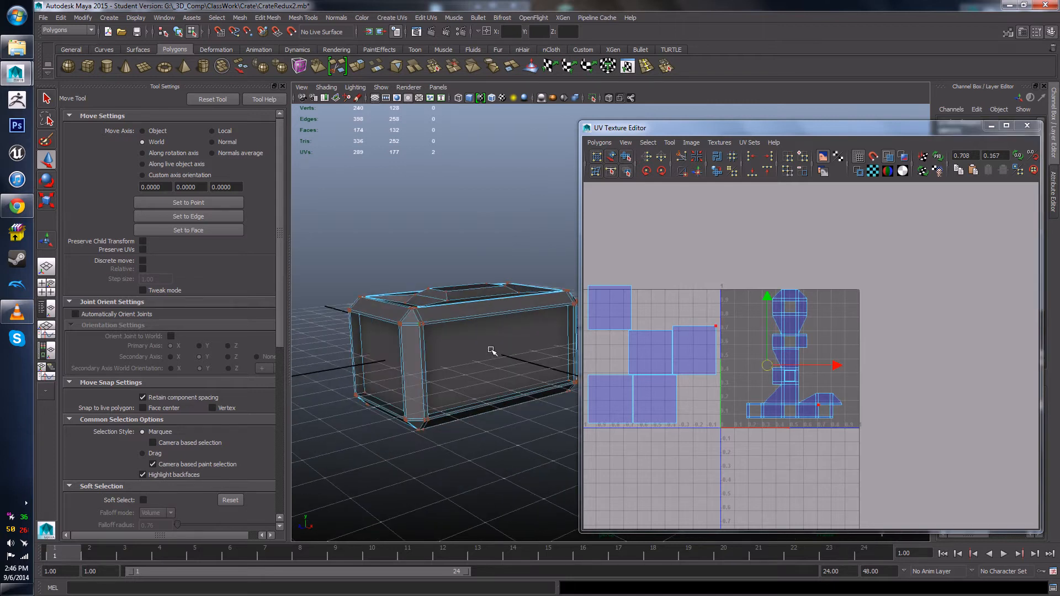
right_drag(491, 334, 490, 370)
click(490, 355)
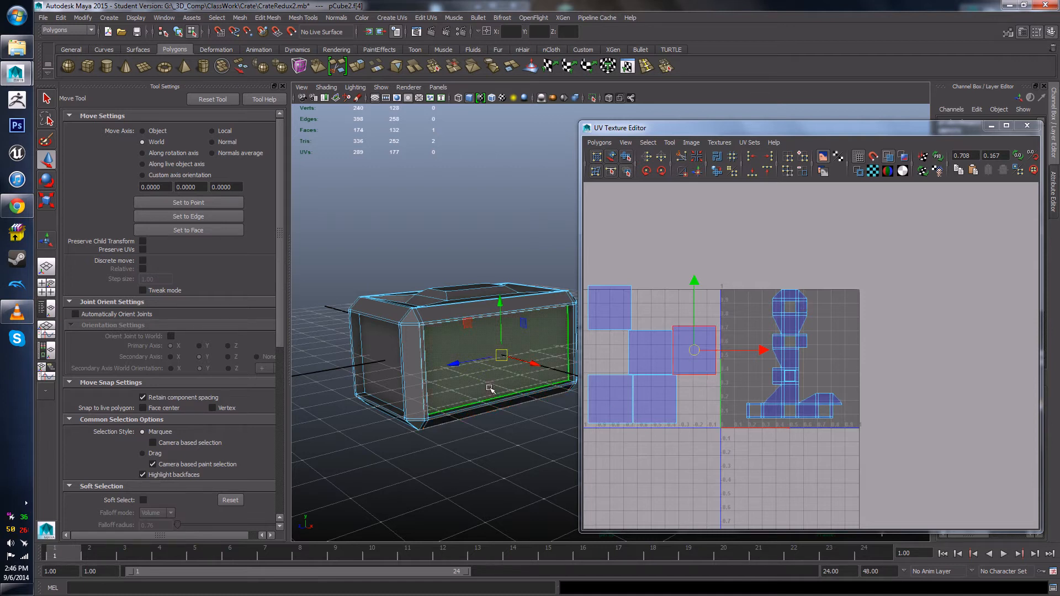
Step: Add the crate body's remaining recessed panel faces to the selection so that all five panel faces are selected
shift+click(371, 363)
alt+drag(371, 363, 471, 404)
shift+click(462, 346)
shift+click(508, 407)
alt+middle_drag(471, 405, 383, 388)
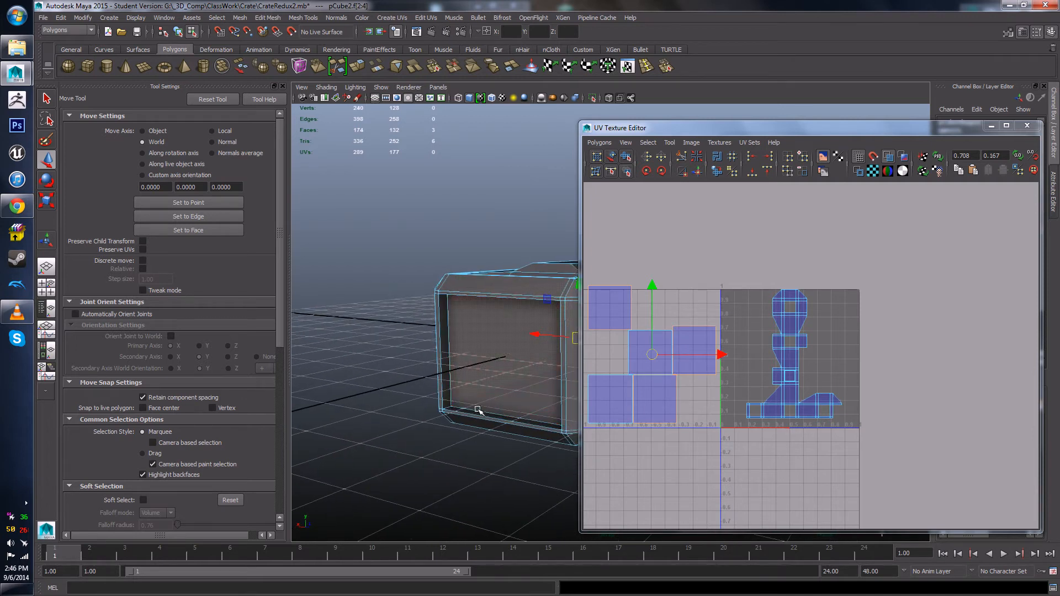
alt+drag(496, 335, 409, 380)
shift+click(489, 272)
Step: Apply Automatic Mapping to the five panel faces with 6 planes, optimized for less distortion, and scale mode None
click(426, 17)
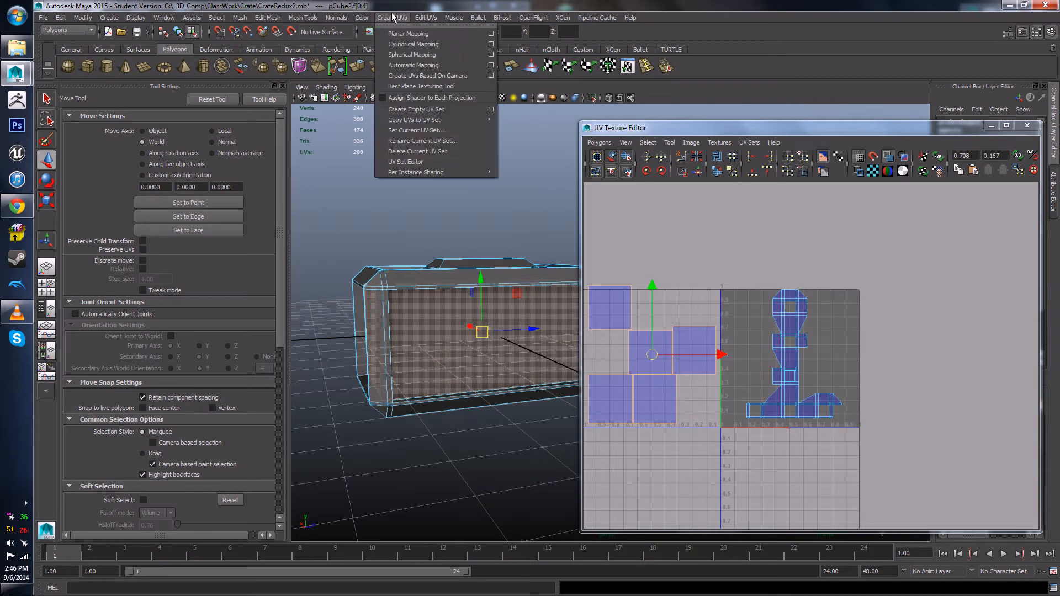
click(491, 66)
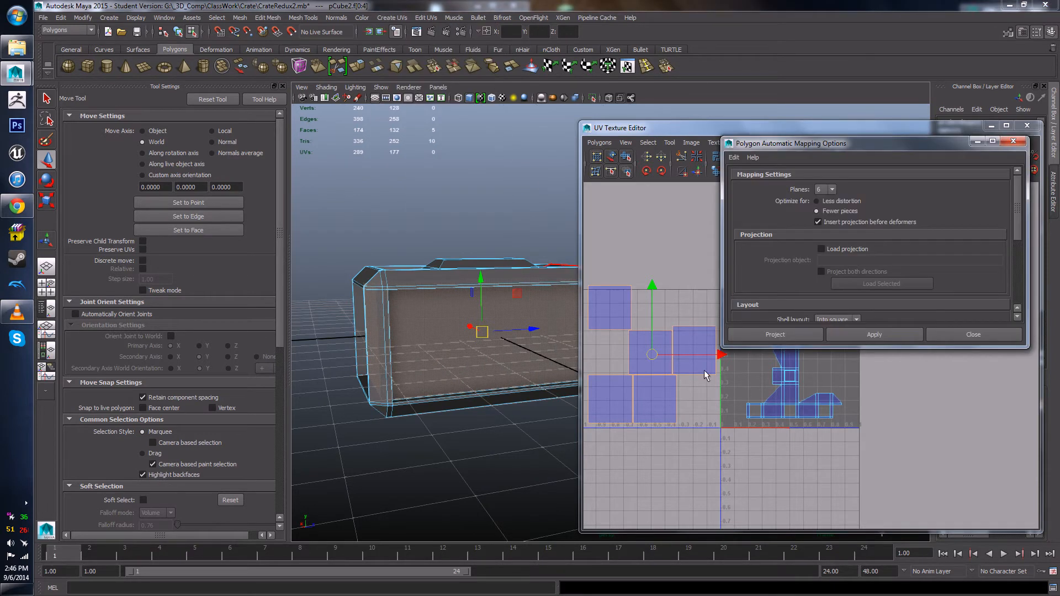
drag(836, 151, 744, 165)
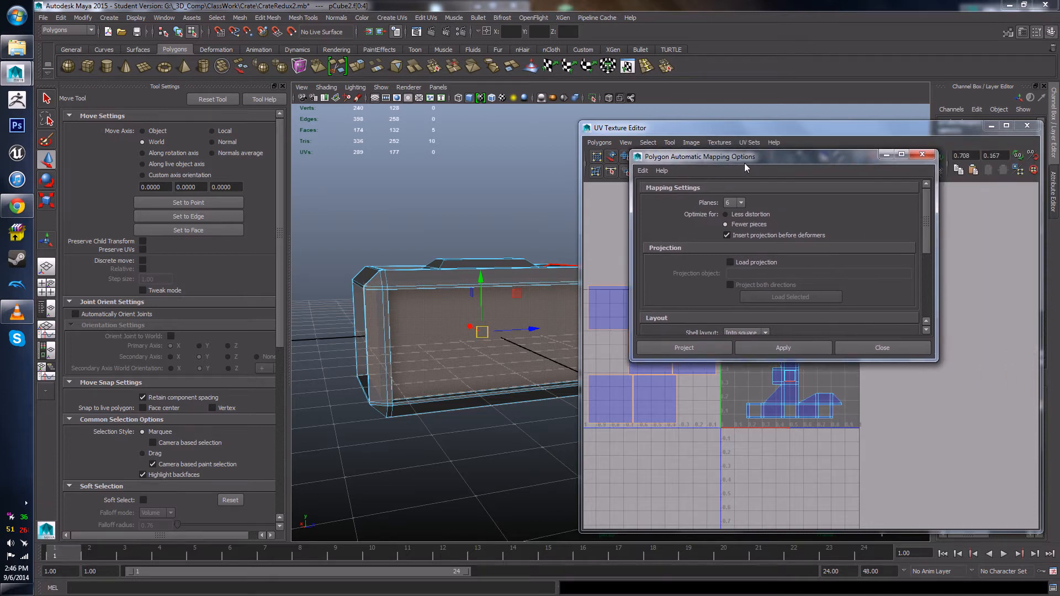
scroll(738, 249, down, 5)
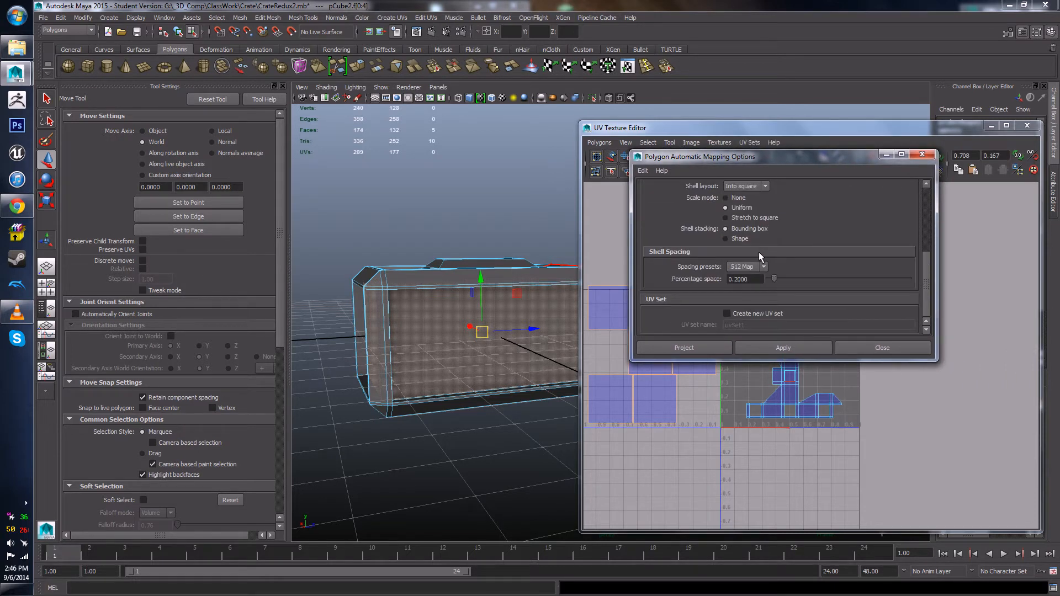
scroll(760, 250, up, 5)
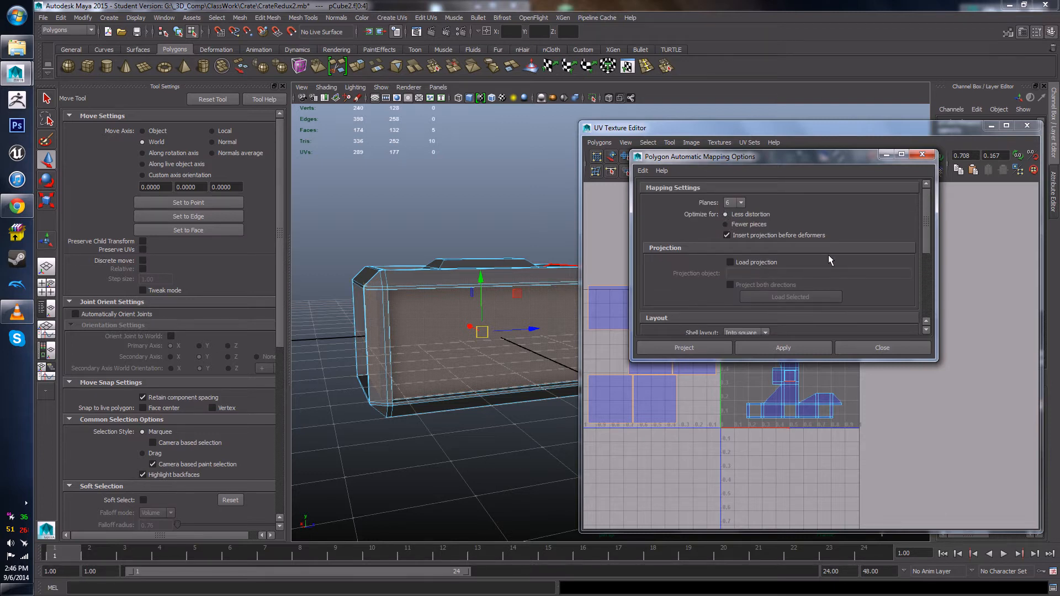
scroll(828, 259, down, 3)
scroll(825, 265, up, 3)
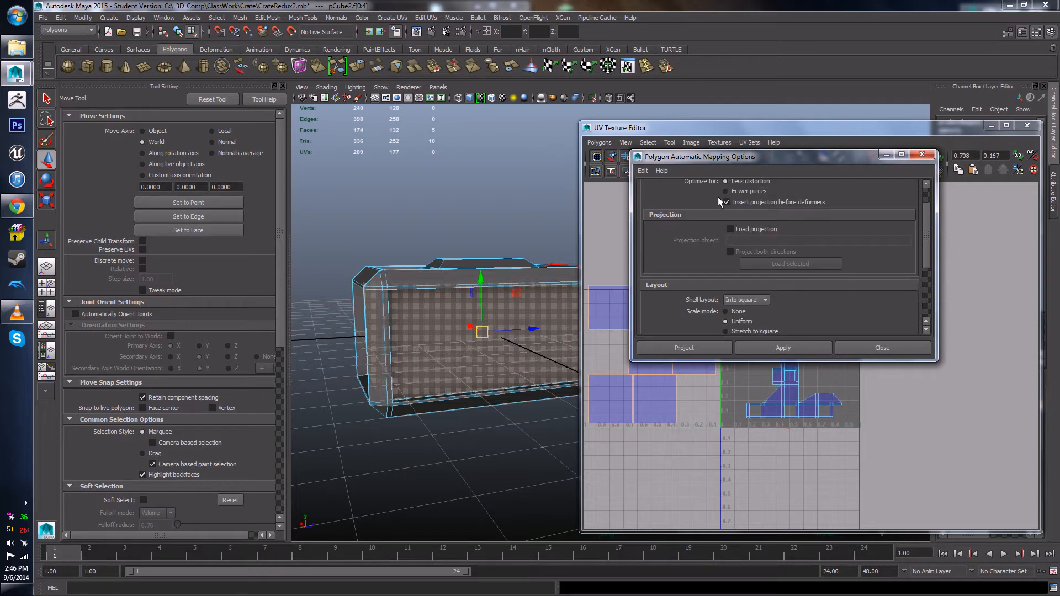
scroll(744, 259, down, 2)
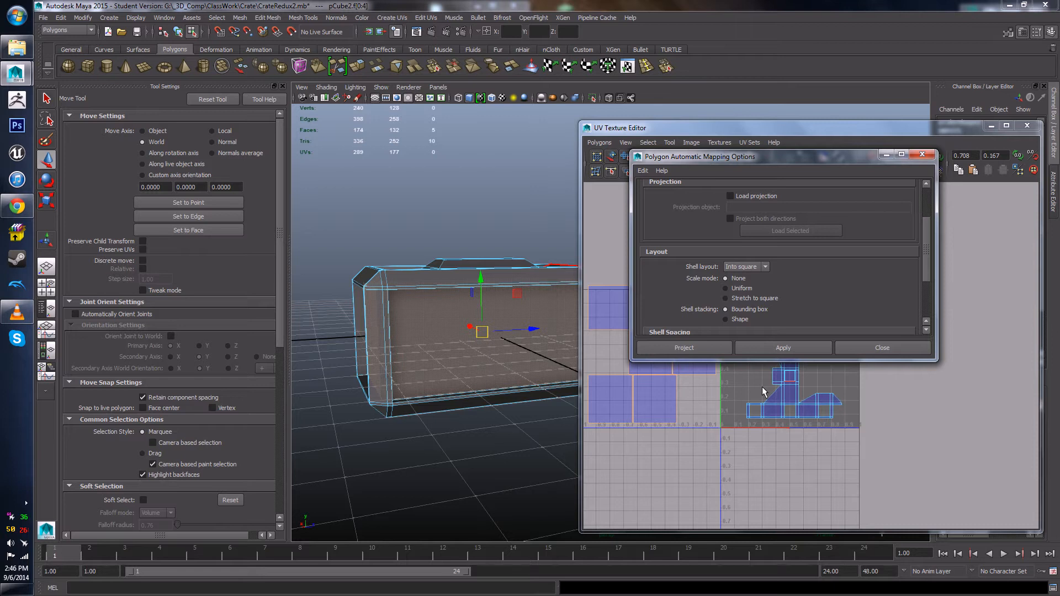
click(782, 348)
Step: Clear the selection and pick the recessed panel face on the crate's long side to identify its remapped shell
click(922, 417)
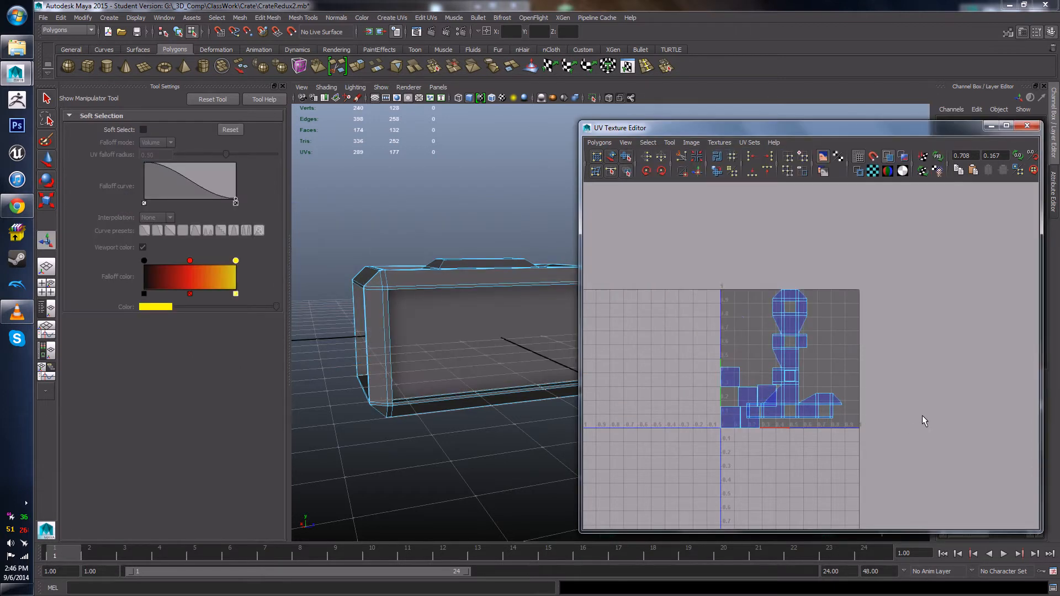
alt+middle_drag(839, 449, 806, 392)
scroll(833, 396, up, 3)
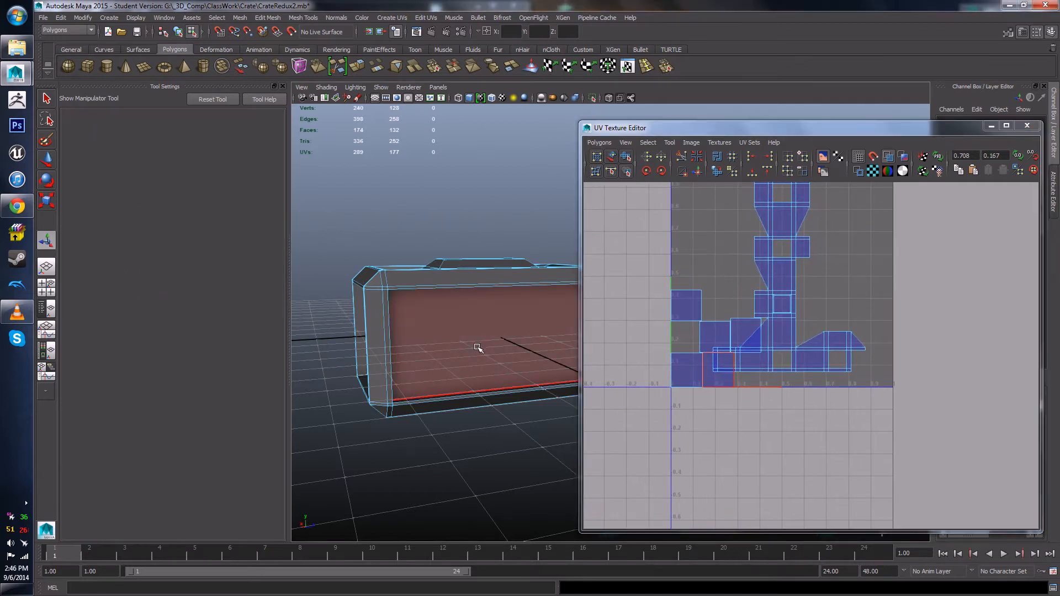
click(490, 387)
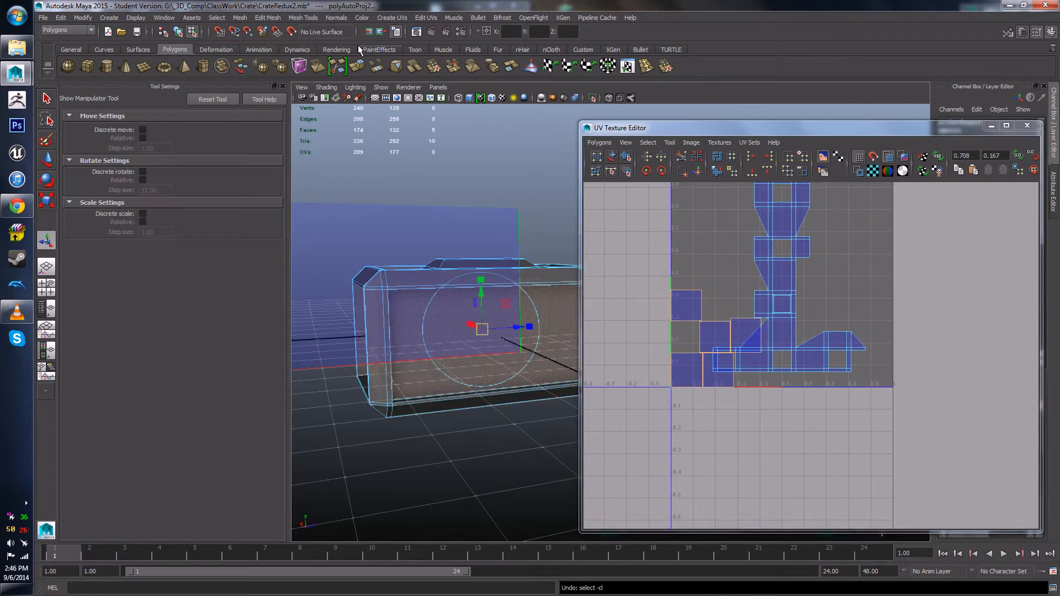
Step: Restore the five-face selection and reapply Automatic Mapping with the Into square layout and scale mode Stretch to square
click(426, 17)
mouse_move(402, 22)
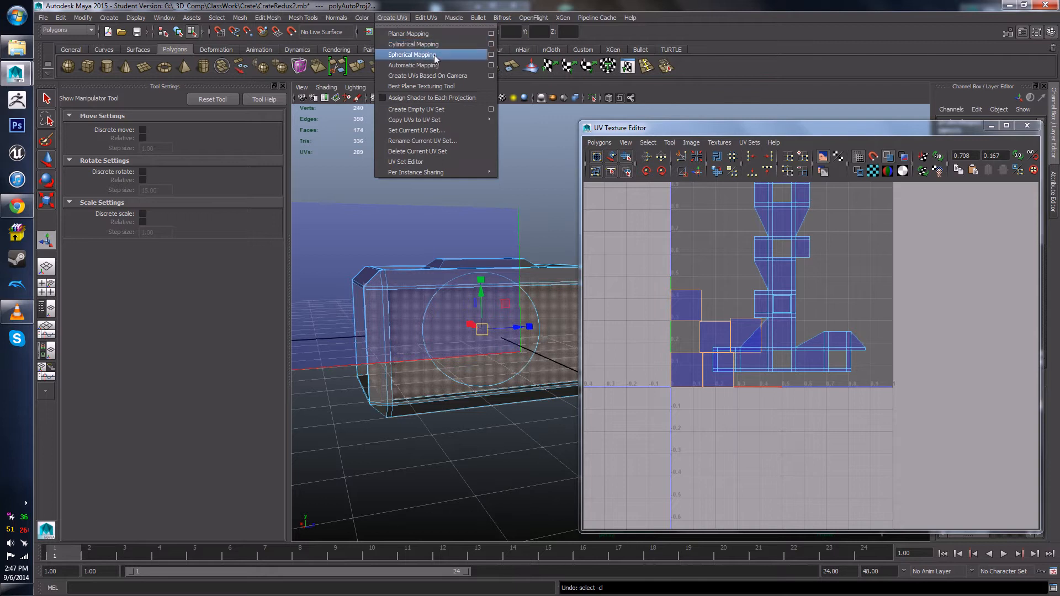
click(491, 65)
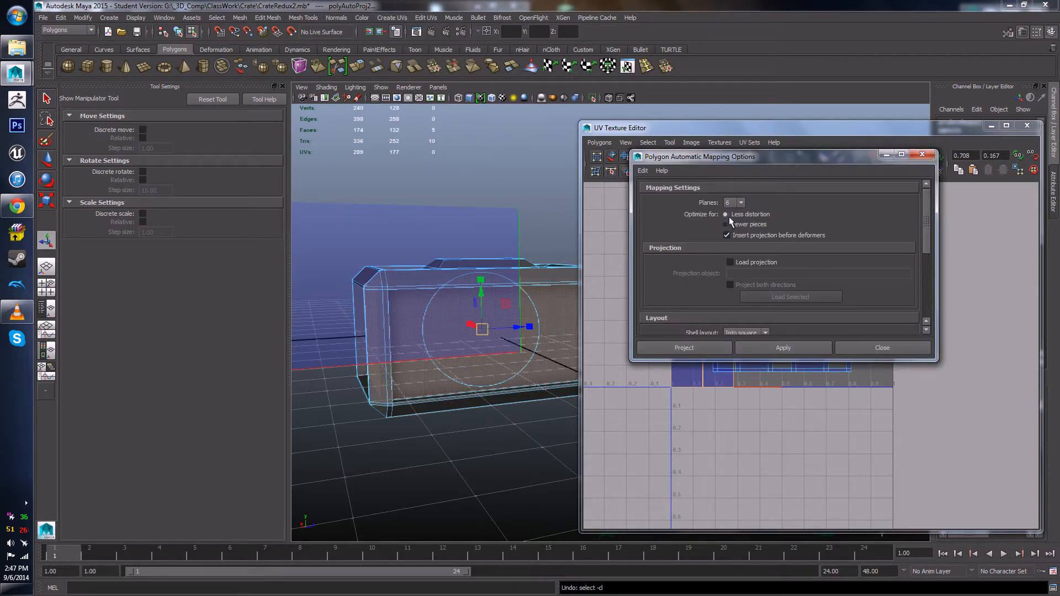
scroll(753, 267, down, 2)
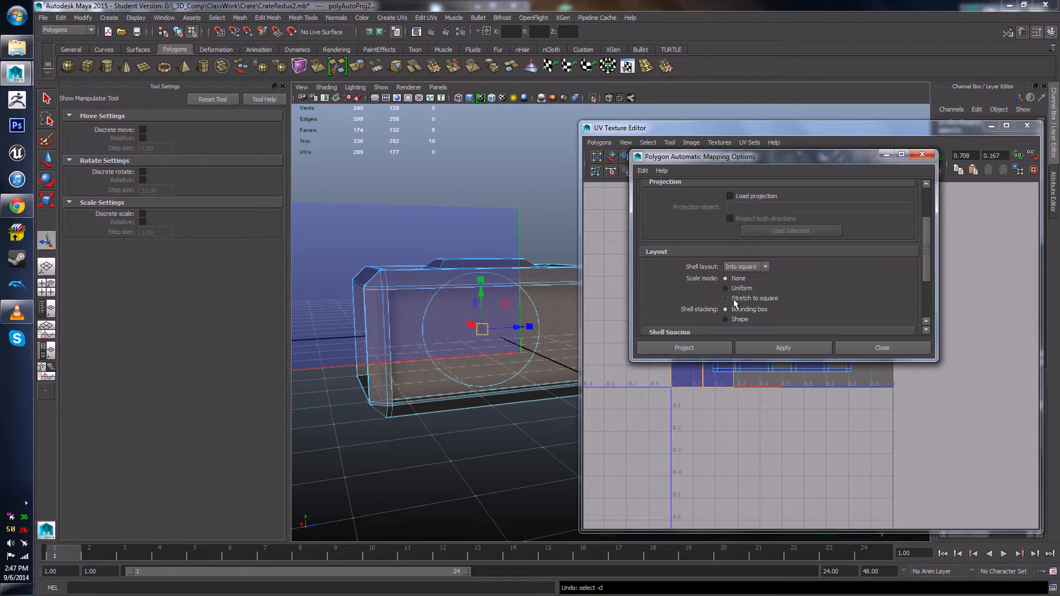
click(755, 266)
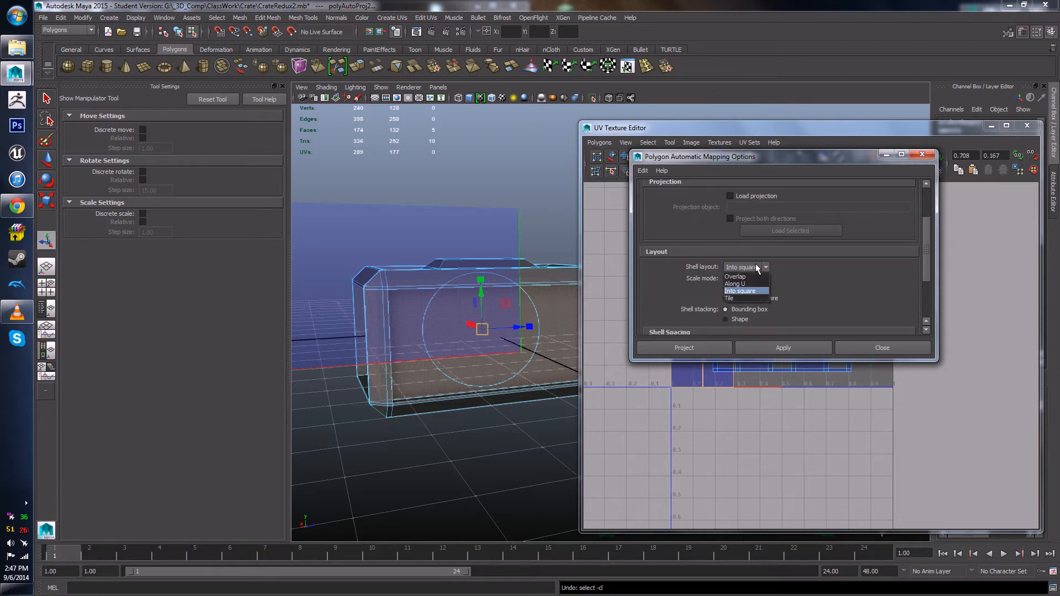
click(755, 264)
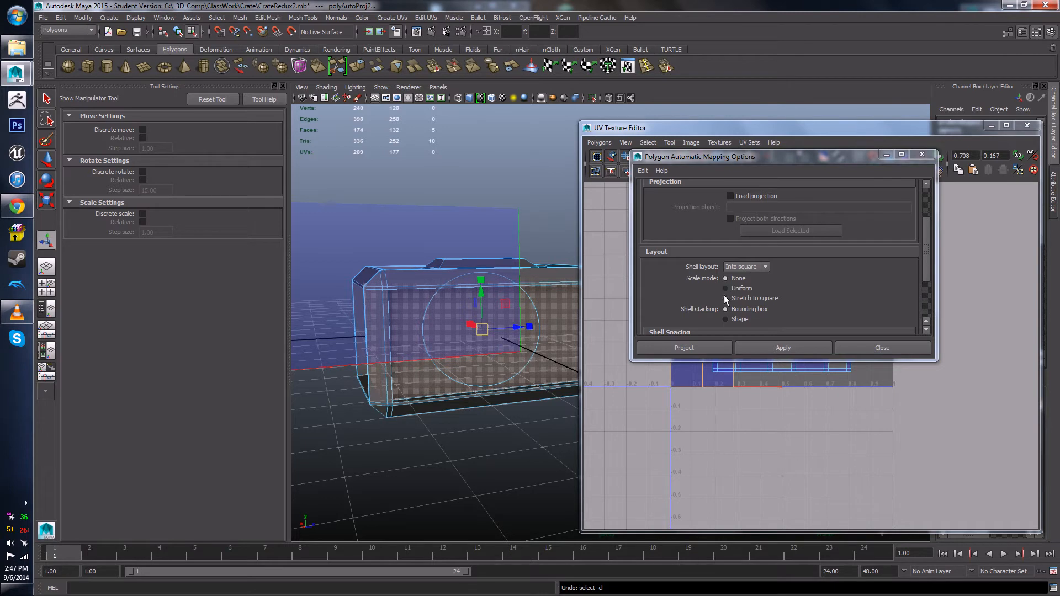
scroll(725, 285, down, 3)
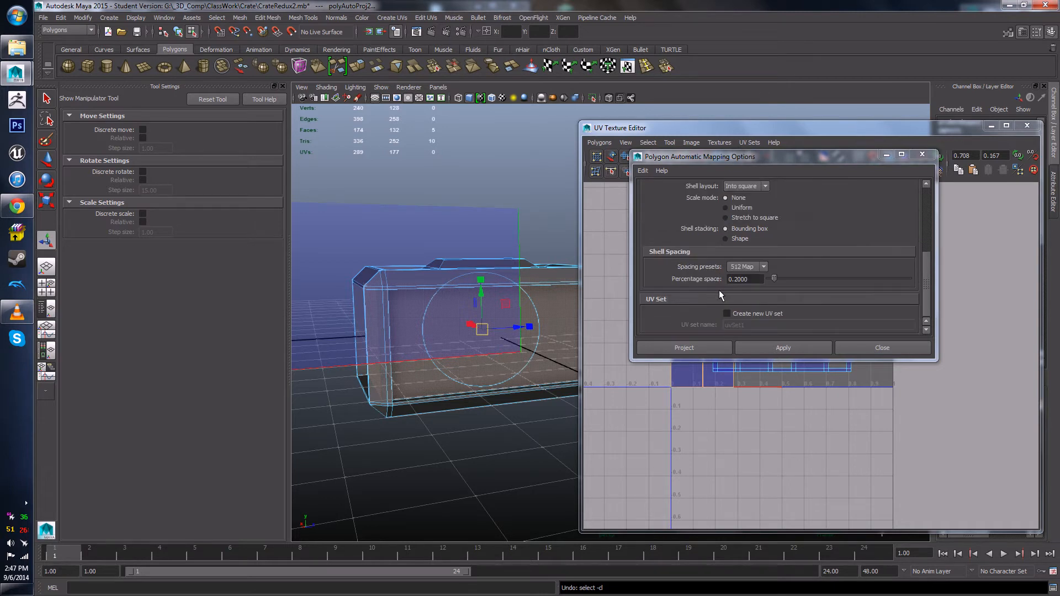
scroll(721, 290, up, 1)
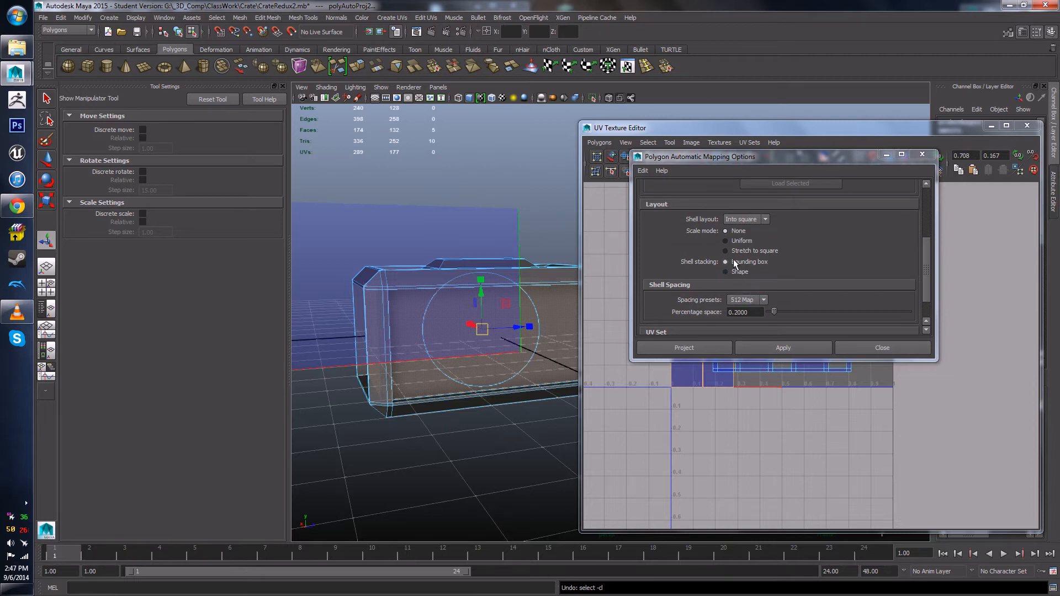
scroll(757, 278, up, 3)
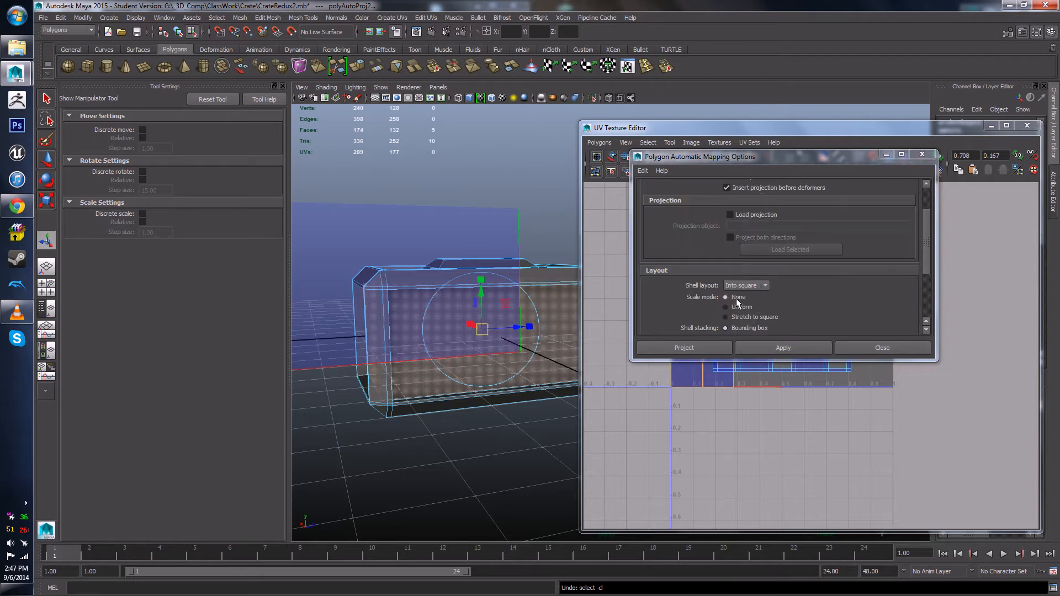
scroll(734, 300, down, 3)
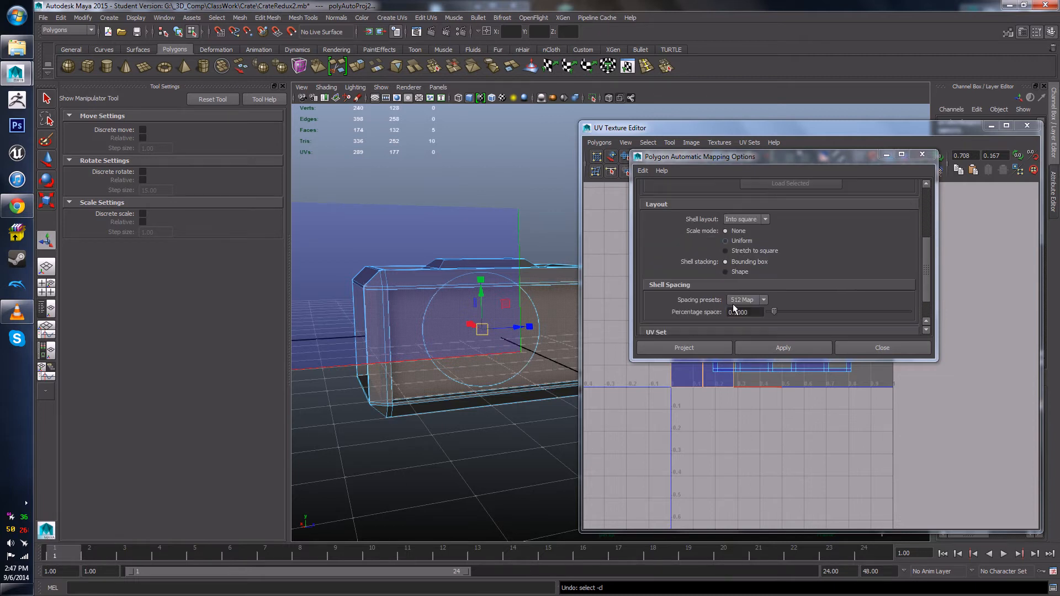
click(725, 251)
click(752, 348)
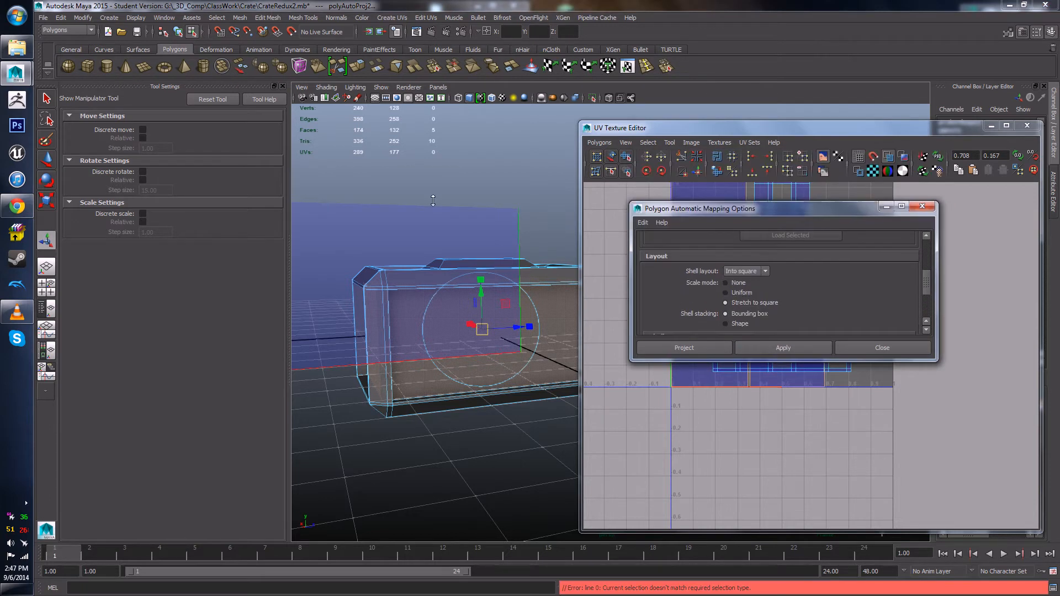
Step: Reapply Automatic Mapping to the five panel faces with scale mode Uniform and again with scale mode None to compare the layouts
drag(694, 157, 335, 188)
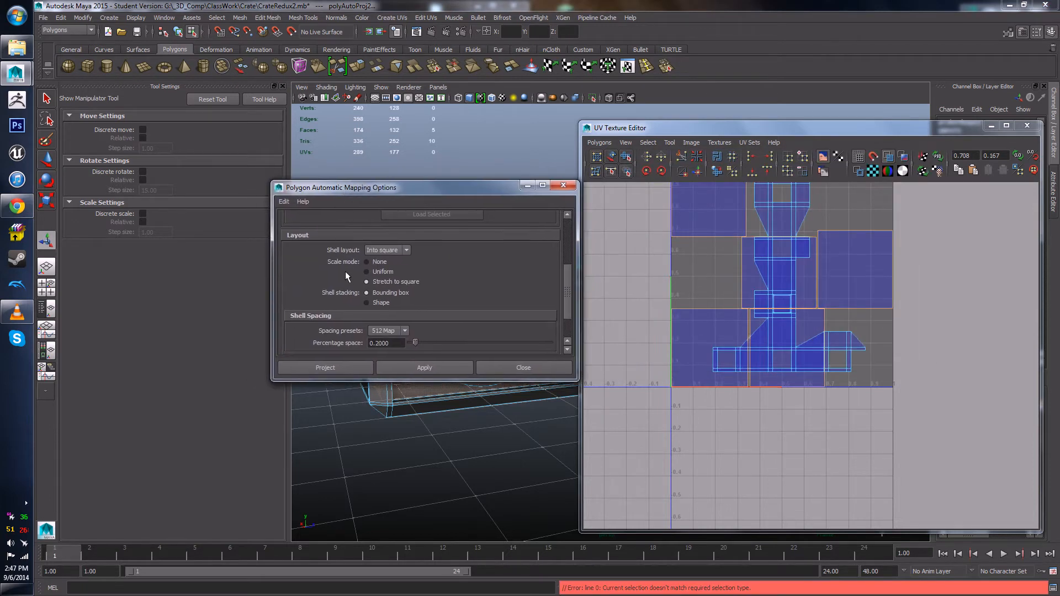
click(403, 370)
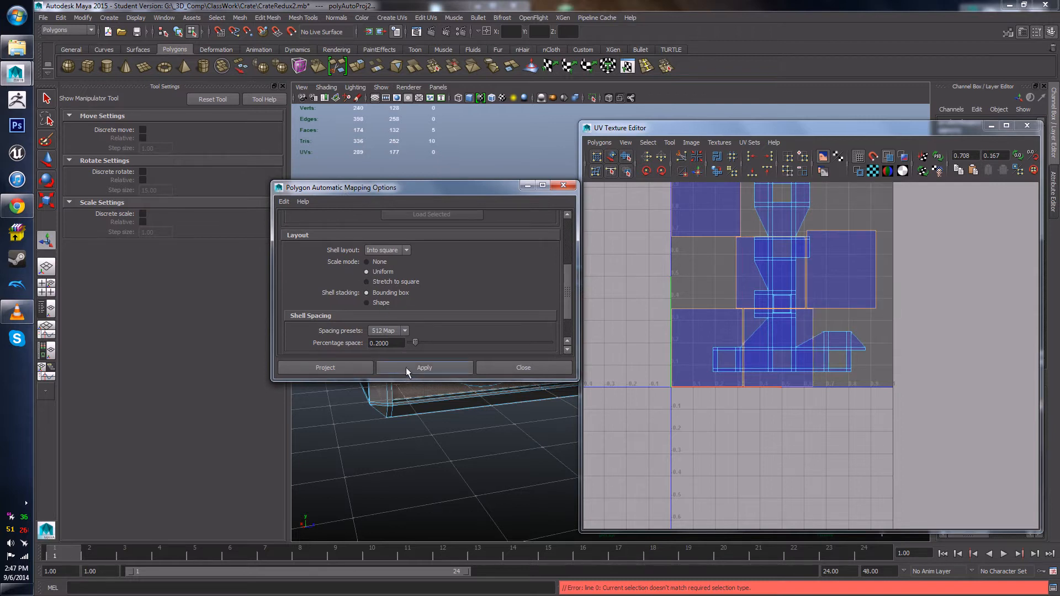
click(393, 372)
scroll(1000, 364, down, 5)
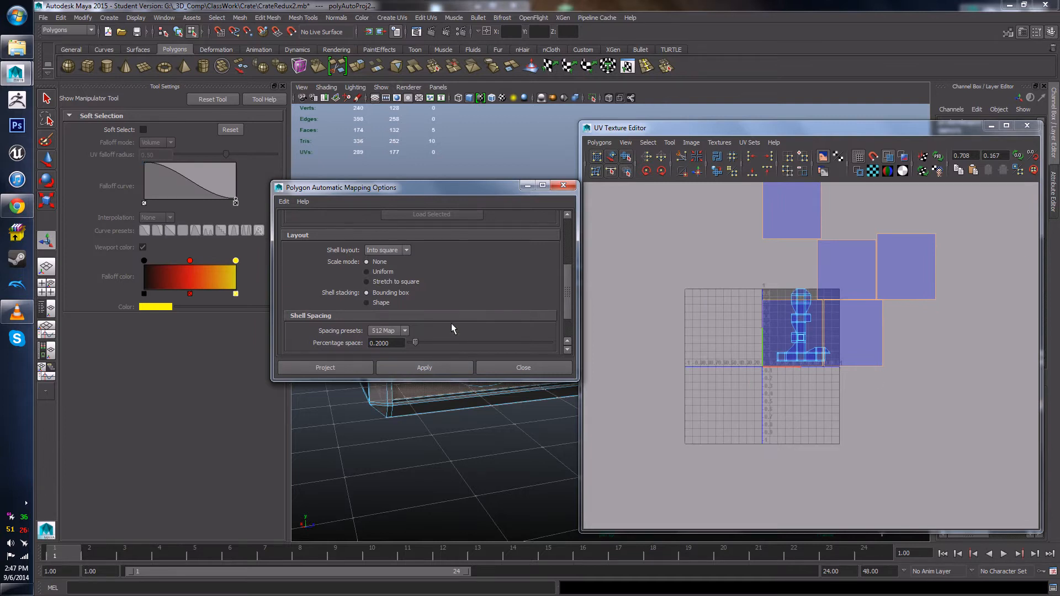
Step: Optimize the Automatic Mapping for fewer pieces and reapply it to the five panel faces
scroll(453, 297, up, 5)
scroll(454, 283, up, 1)
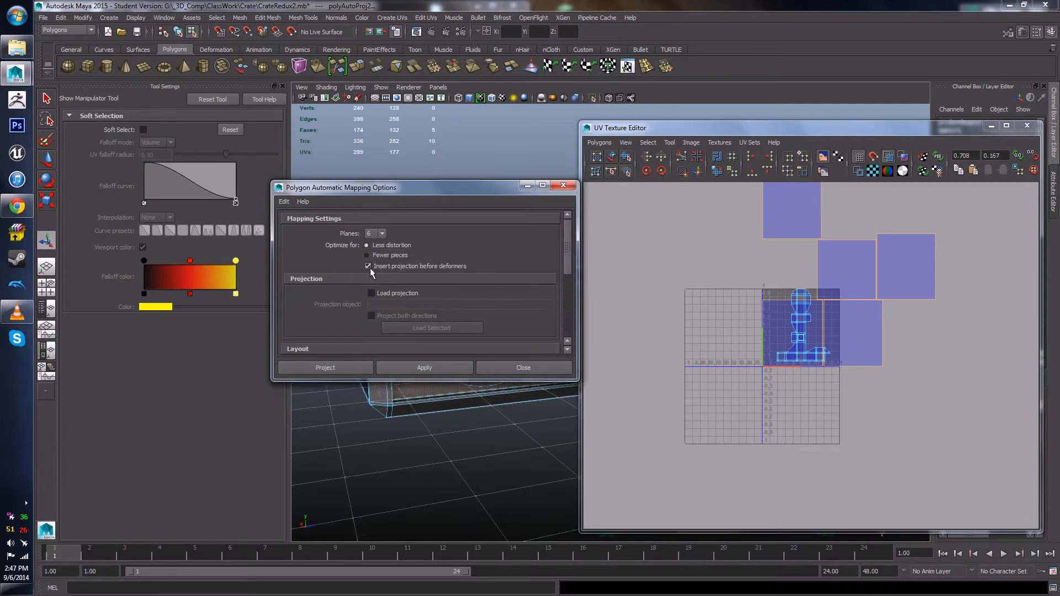
click(367, 256)
click(410, 364)
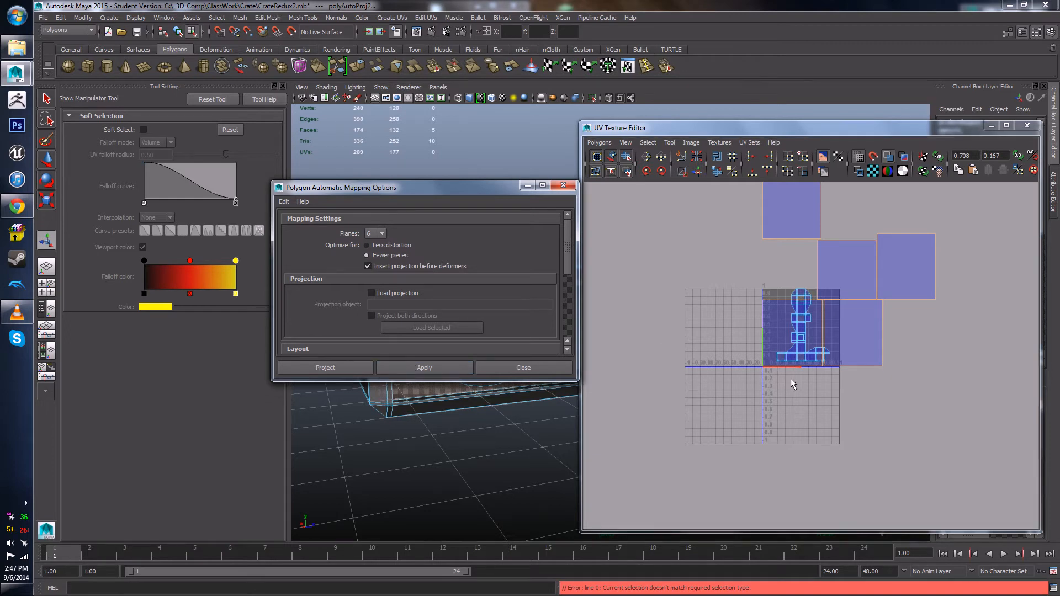
scroll(795, 375, down, 2)
alt+middle_drag(773, 345, 791, 330)
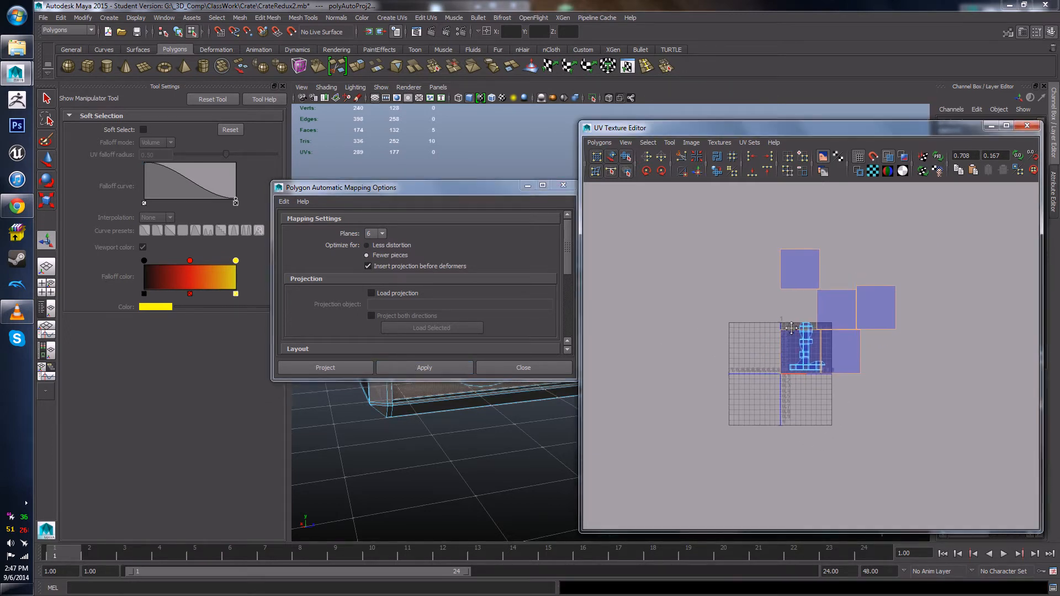
Step: Select all UVs of the five panel shells, move them outside the UV square beyond its U = 0 edge, and close the mapping options
right_drag(815, 331, 842, 336)
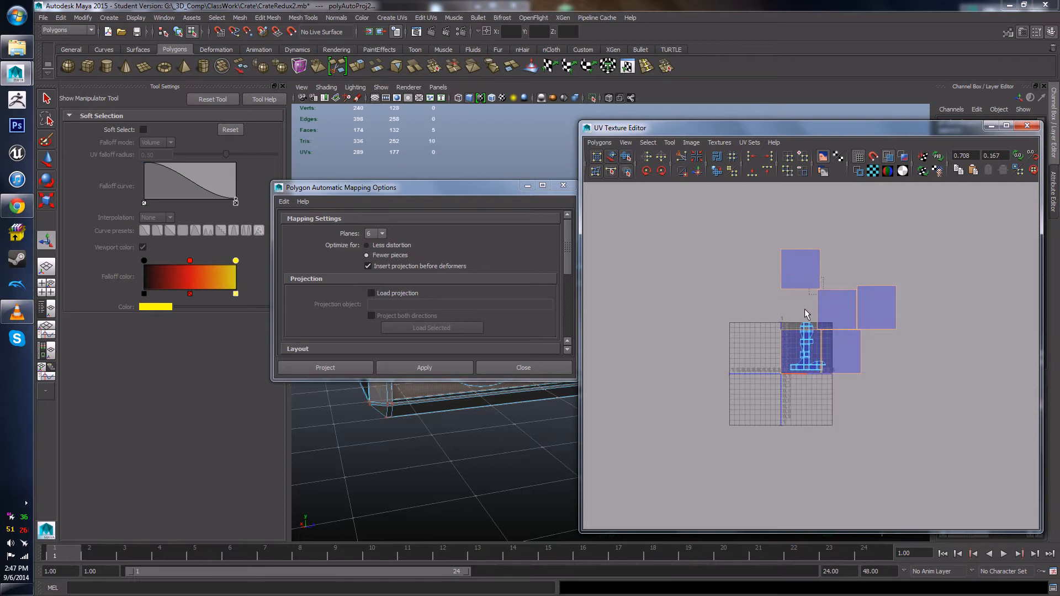
drag(812, 279, 867, 341)
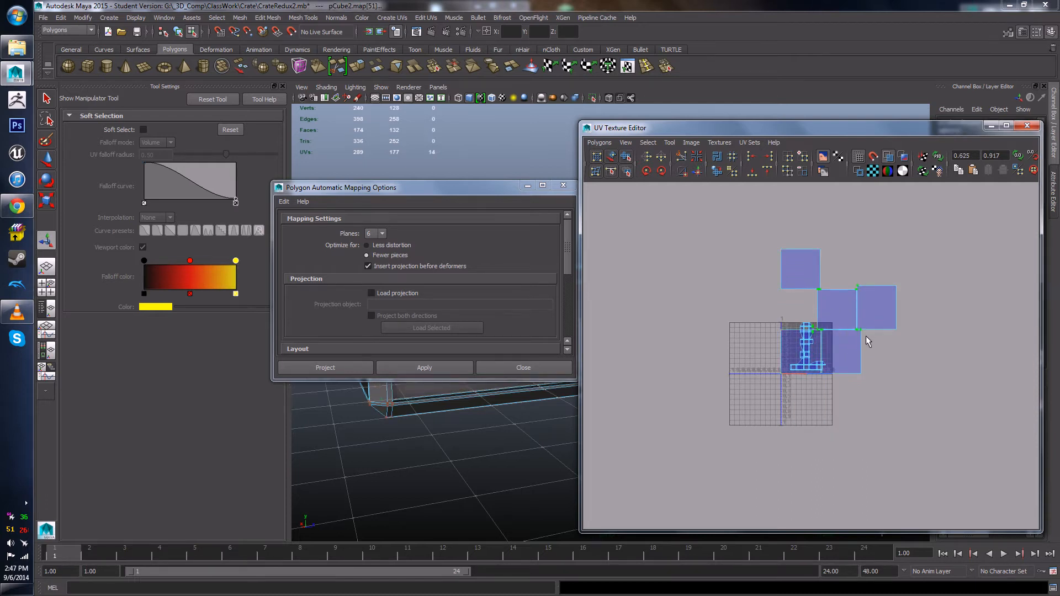
scroll(811, 357, up, 2)
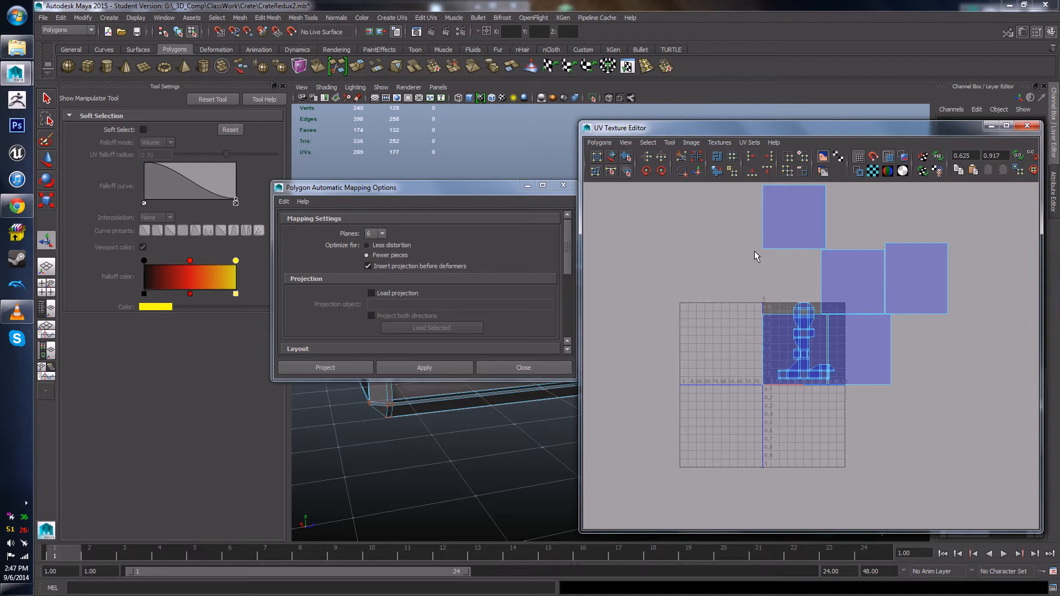
drag(750, 244, 776, 331)
shift+drag(837, 231, 942, 341)
ctrl+right_drag(841, 290, 898, 277)
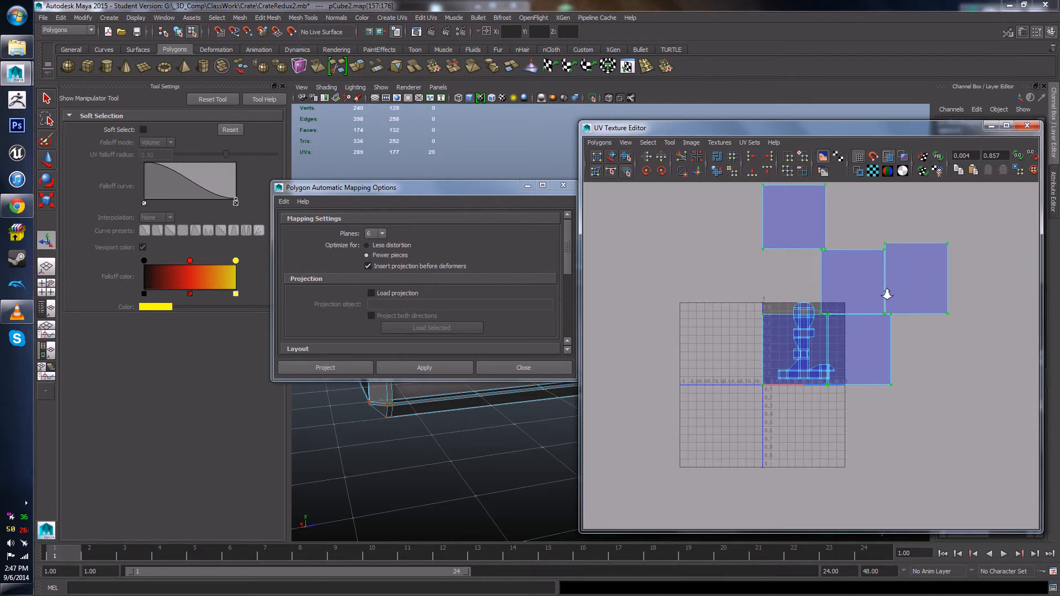
key(w)
scroll(811, 355, down, 2)
drag(831, 325, 674, 392)
alt+middle_drag(674, 392, 731, 317)
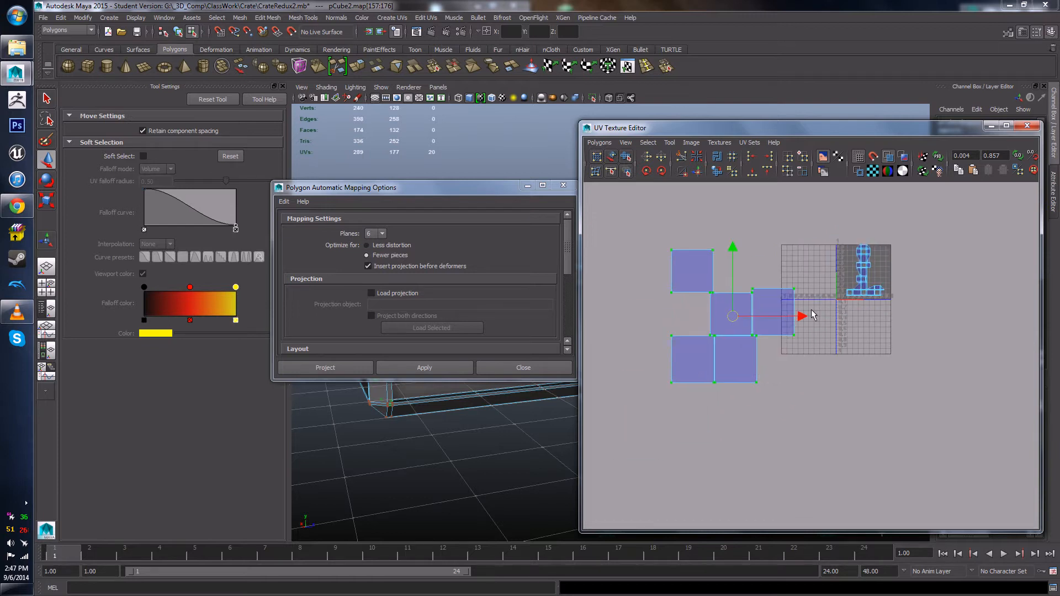
click(572, 186)
right_drag(469, 331, 490, 319)
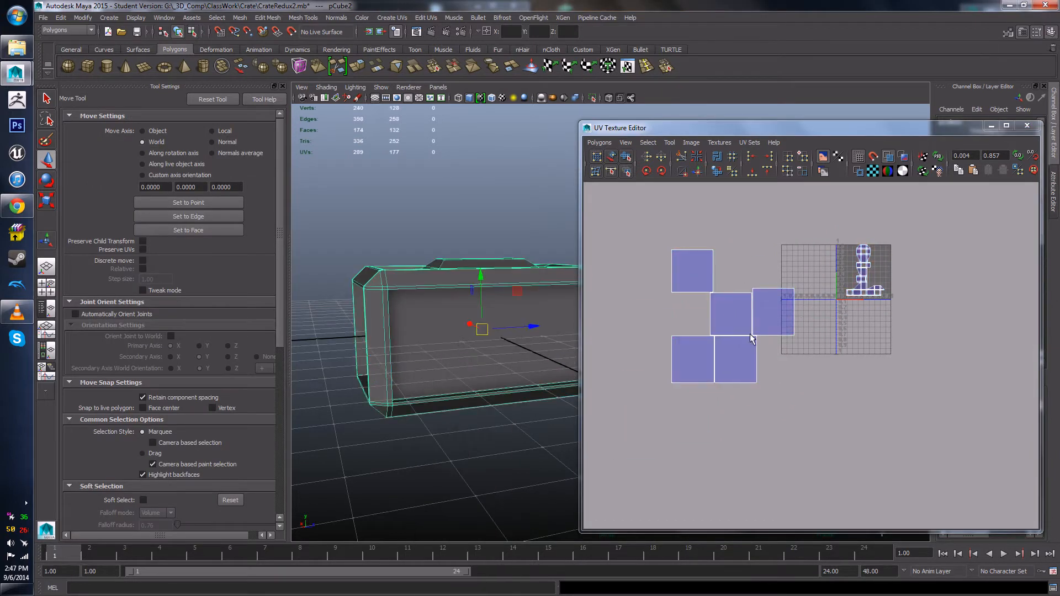
Step: Select the whole uppermost panel shell outside the UV square and unfold it to correct proportions with the Smooth UV tool
scroll(752, 338, up, 2)
alt+middle_drag(752, 337, 731, 394)
right_drag(728, 370, 754, 369)
drag(660, 213, 714, 248)
ctrl+right_drag(702, 269, 724, 264)
alt+middle_drag(686, 223, 698, 223)
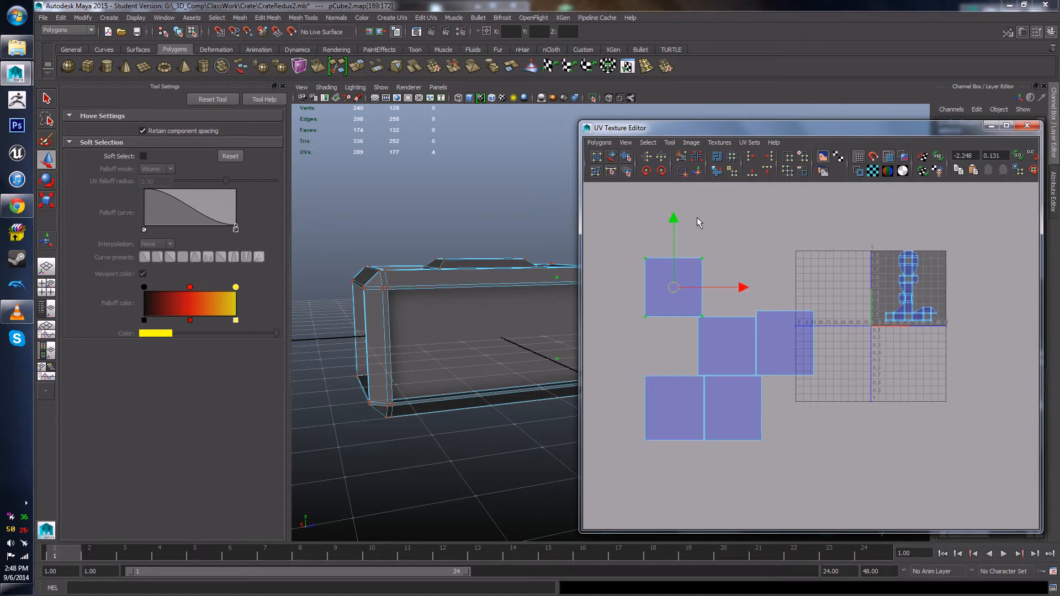
click(626, 157)
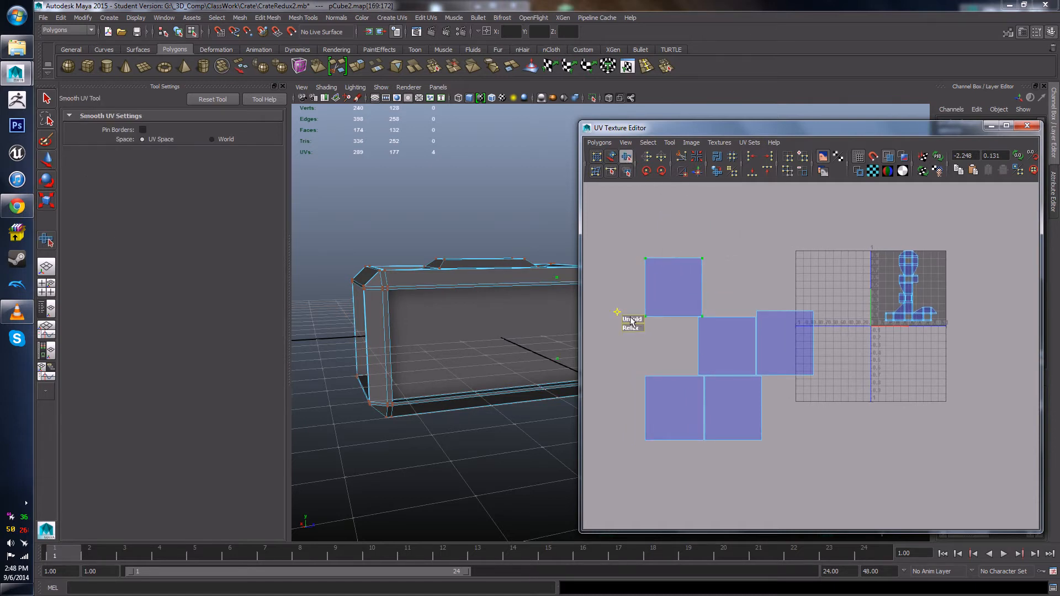
drag(652, 313, 658, 313)
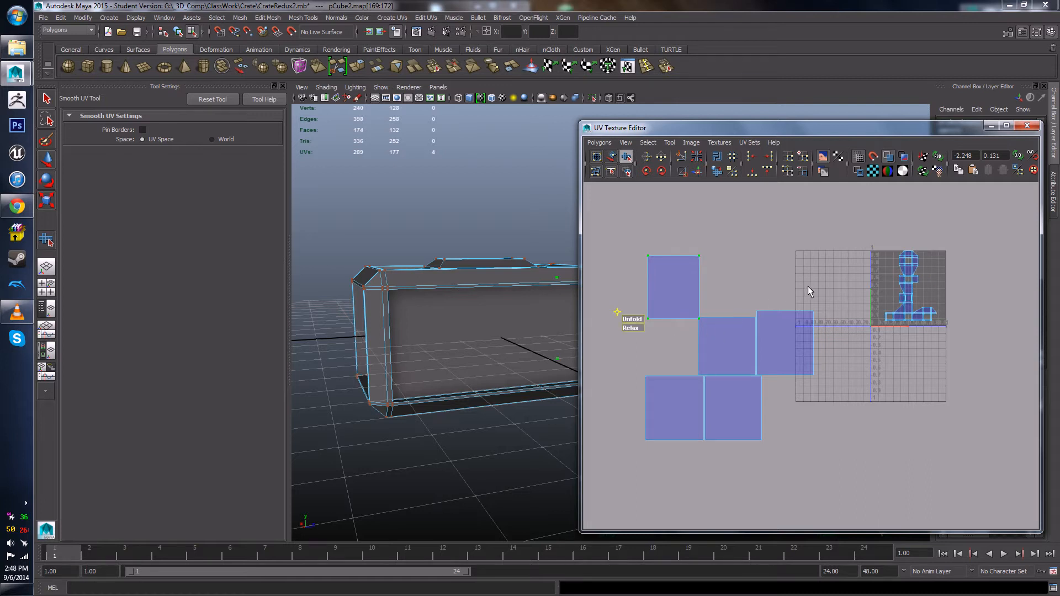
Step: Unfold the panel shell that overlaps the UV grid and move it up, clear of the neighbouring shell
click(807, 321)
ctrl+right_drag(807, 321, 832, 307)
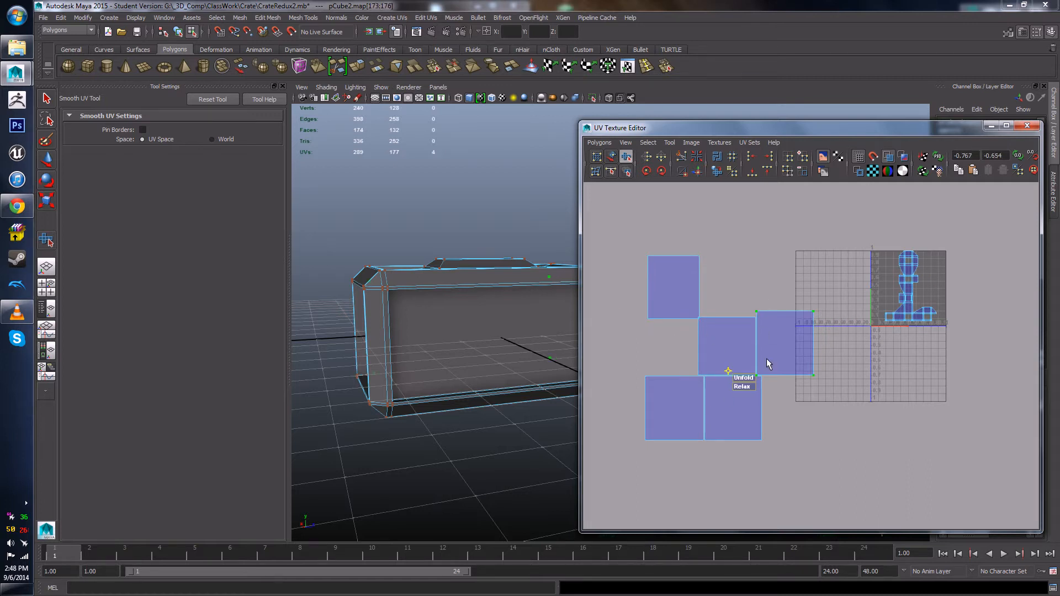
drag(742, 376, 815, 374)
key(w)
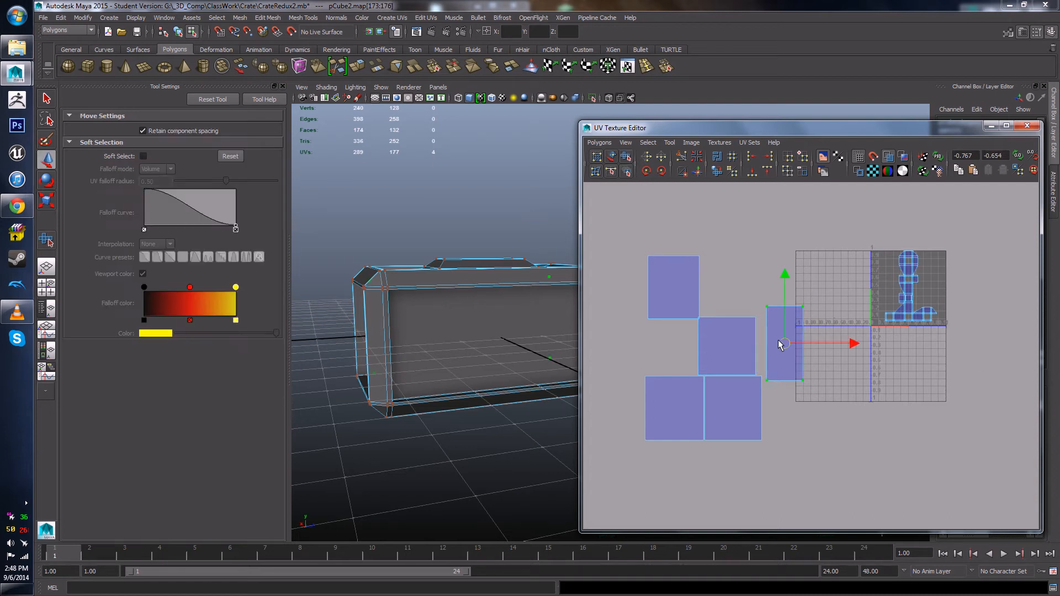
drag(783, 343, 775, 263)
Step: Unfold the middle panel shell and stack it exactly over the matching near-square shell unfolded first
click(757, 318)
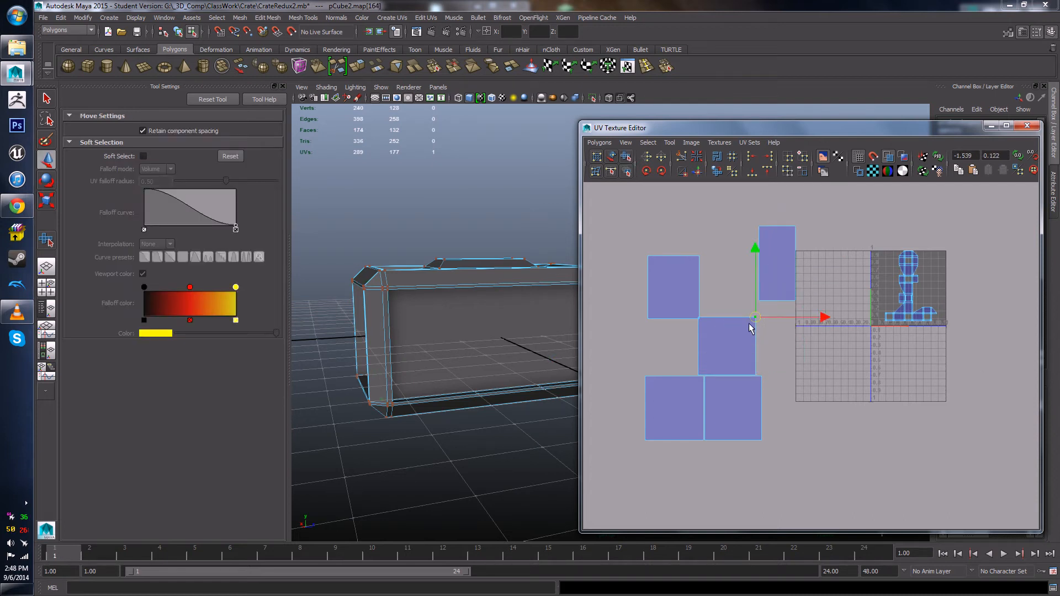
ctrl+right_drag(751, 326, 773, 313)
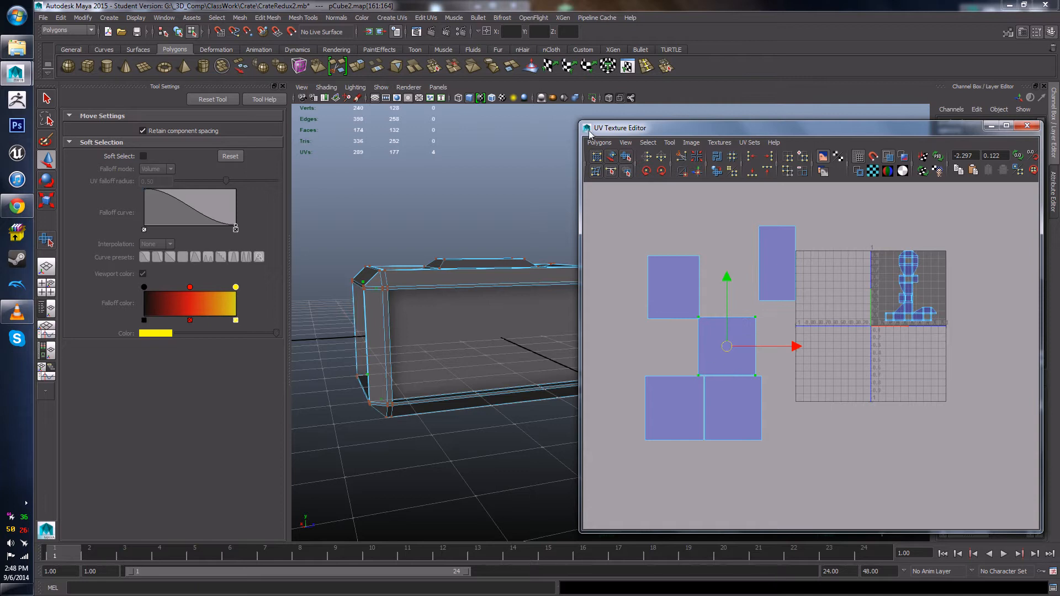
click(626, 157)
drag(683, 379, 876, 360)
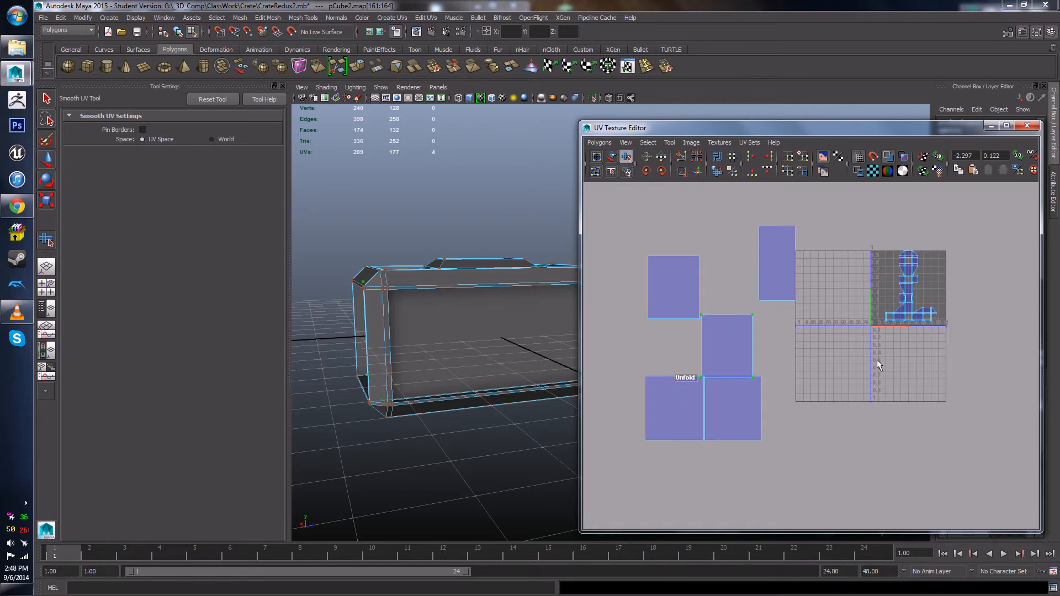
key(q)
key(w)
drag(727, 352, 673, 289)
Step: Unfold the lower panel shell farthest from the UV grid and move it across to the other side of its neighbour
drag(624, 380, 648, 386)
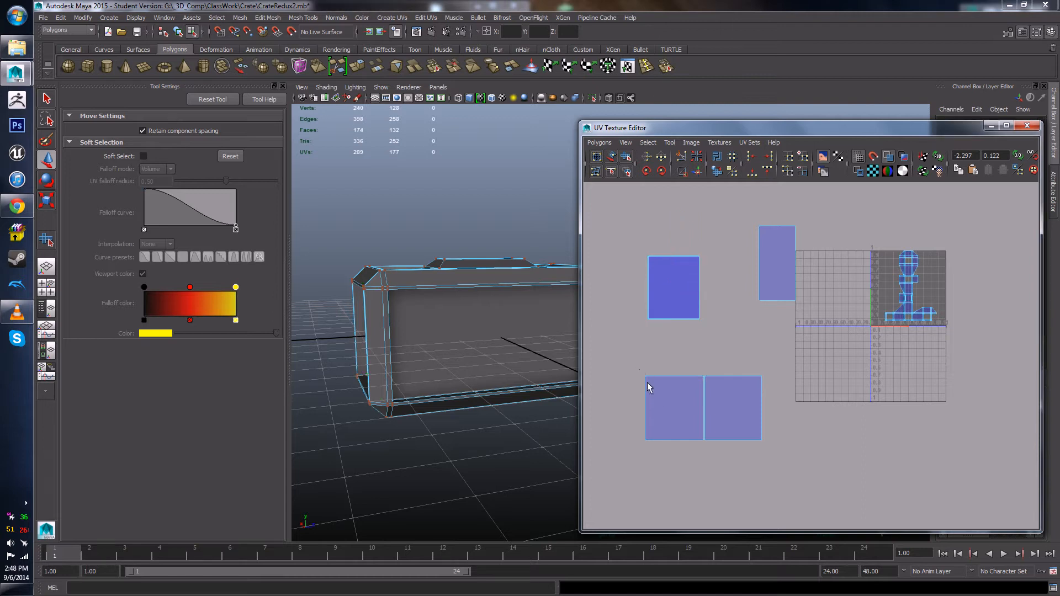
ctrl+right_drag(654, 392, 682, 381)
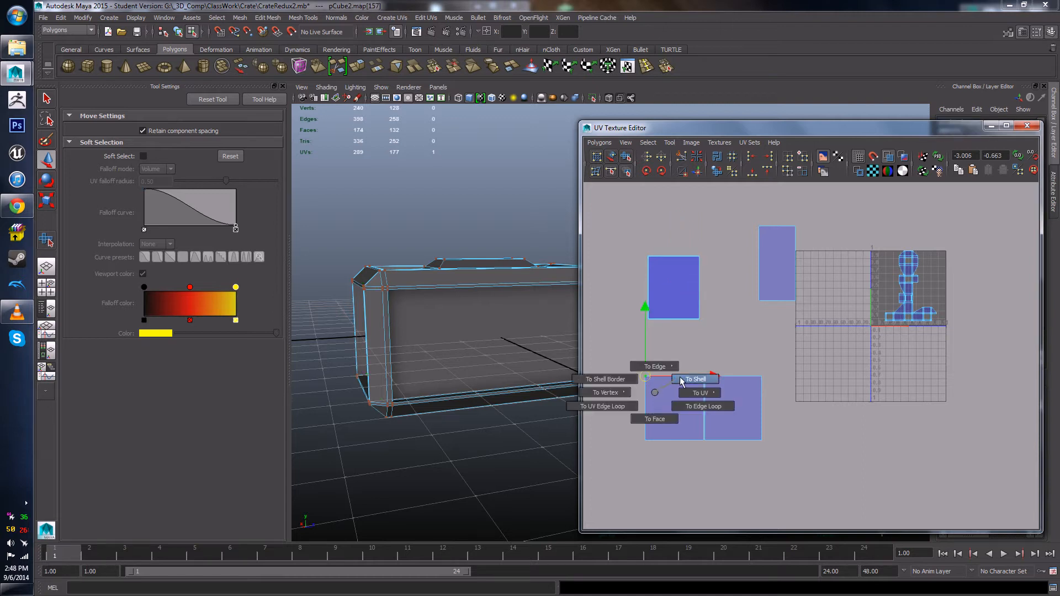
click(626, 158)
drag(638, 442, 946, 407)
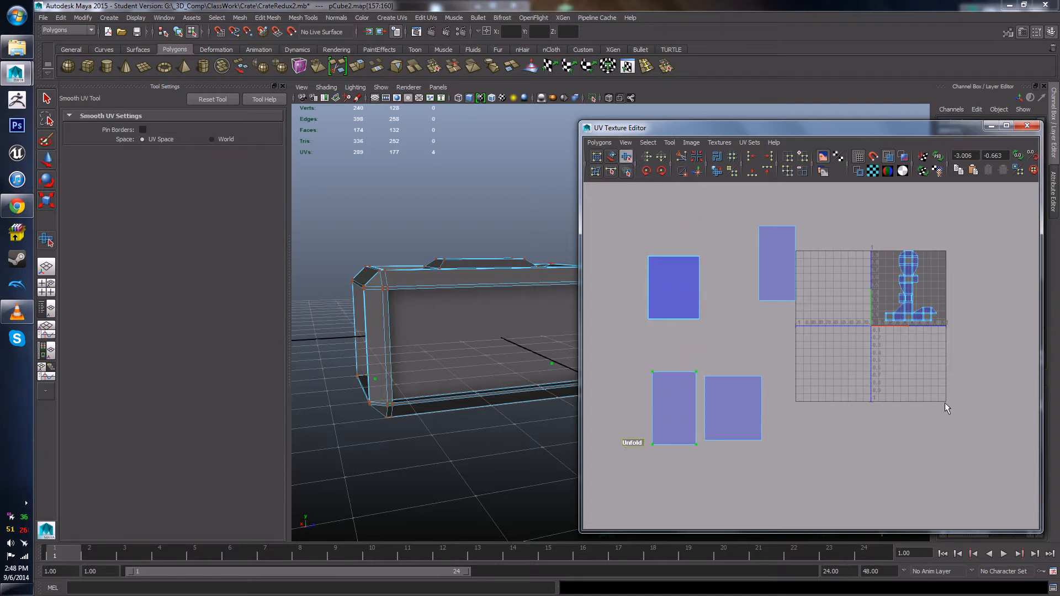
key(w)
drag(679, 393, 765, 396)
Step: Unfold the remaining lower panel shell and stack it over the matching narrow shell beside the UV grid
ctrl+right_drag(748, 384, 788, 369)
click(626, 171)
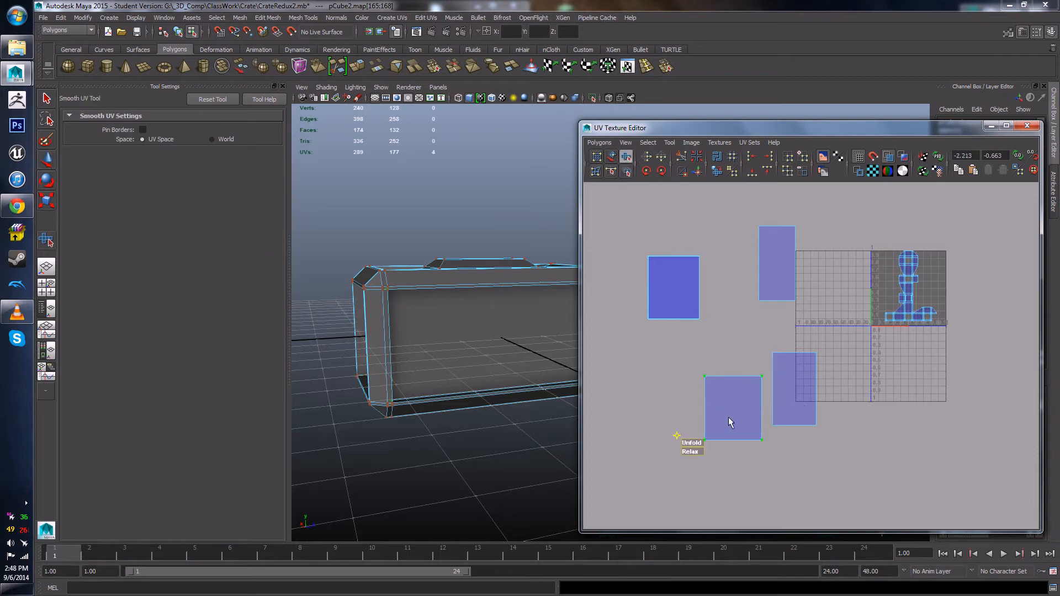
drag(701, 448, 892, 429)
key(q)
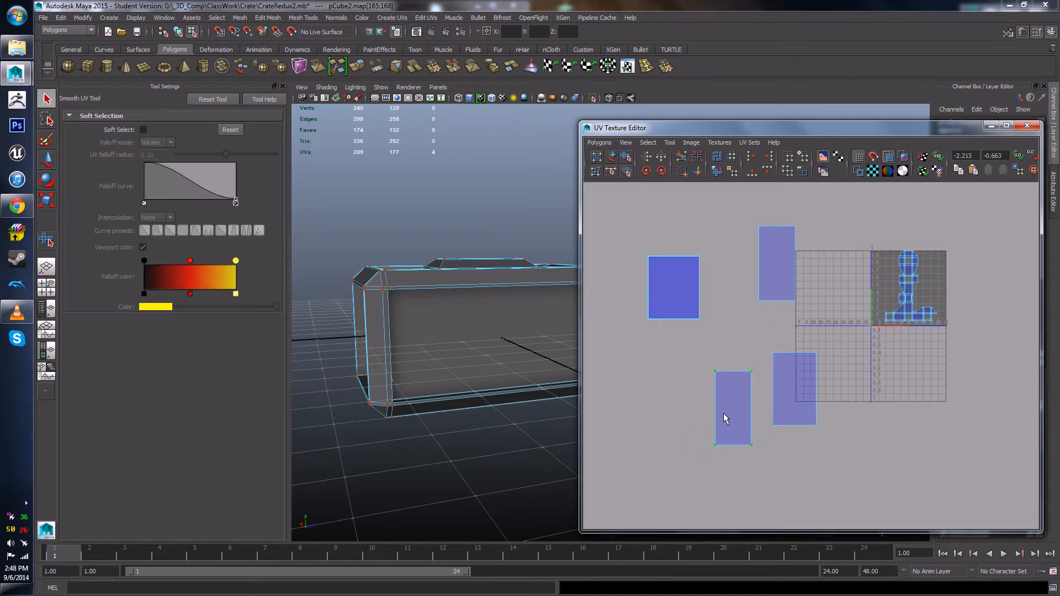
key(w)
drag(727, 411, 811, 299)
Step: Move the stacked narrow shells below the near-square pair and place the single wide shell beside both stacks
drag(772, 269, 671, 379)
drag(835, 456, 834, 456)
drag(789, 398, 734, 338)
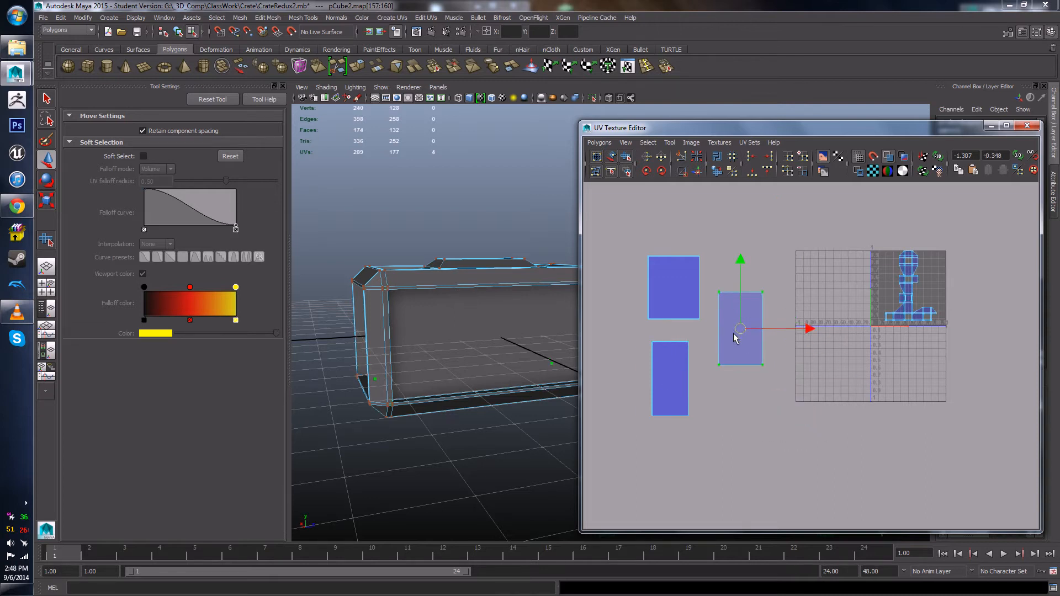
Step: Display the UV checker texture and inspect the panel faces from around and below the crate for distortion
click(873, 172)
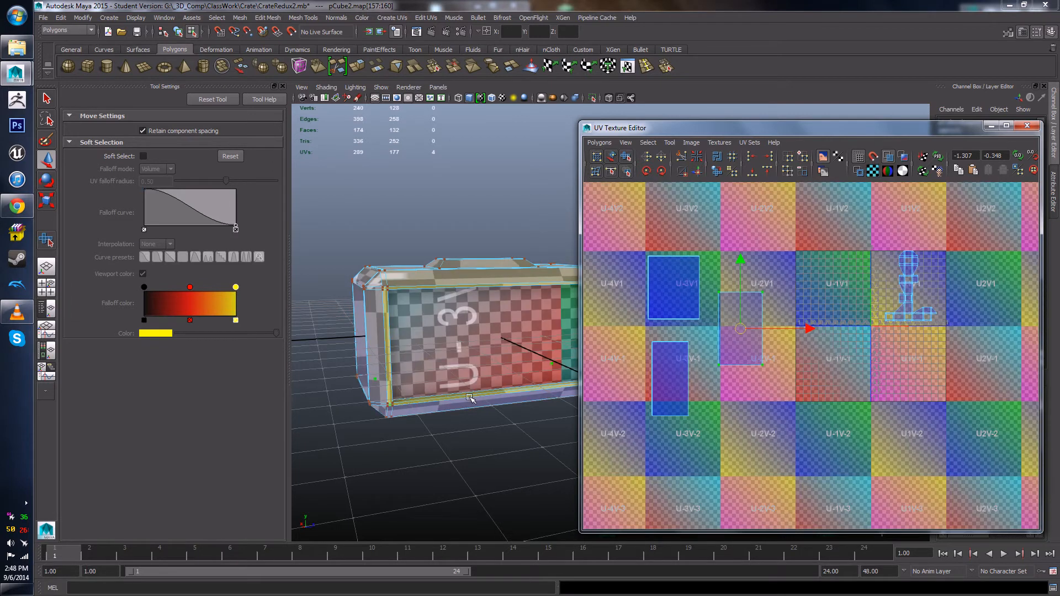
alt+drag(465, 379, 371, 291)
alt+drag(503, 389, 473, 361)
scroll(442, 381, up, 3)
alt+drag(330, 293, 424, 302)
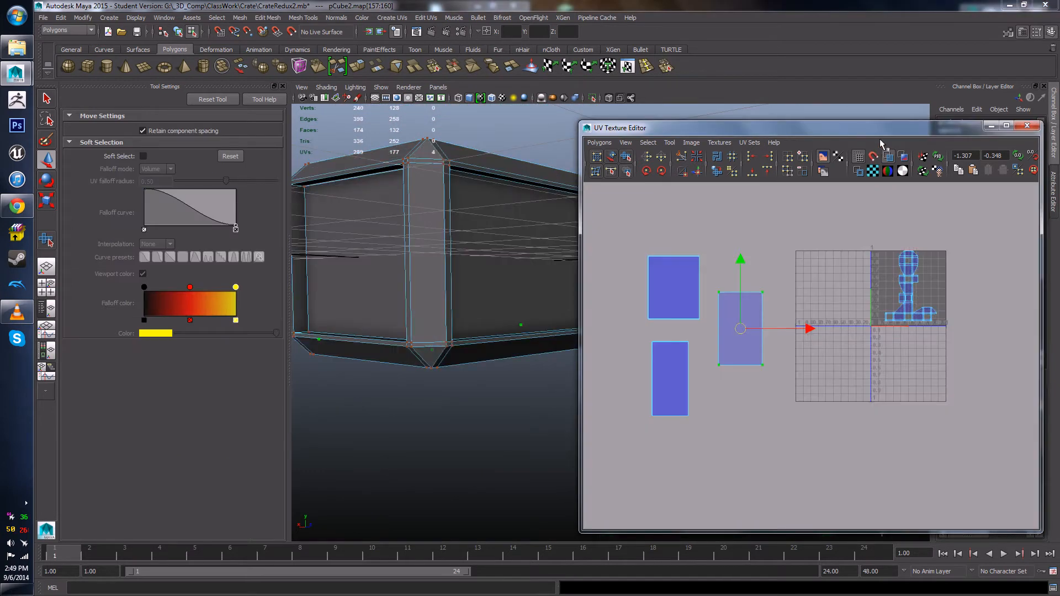
Step: Maximize the UV Texture Editor and place the wide shell beside the narrow stack with a small gap, level with its upper edge
drag(879, 132, 876, 18)
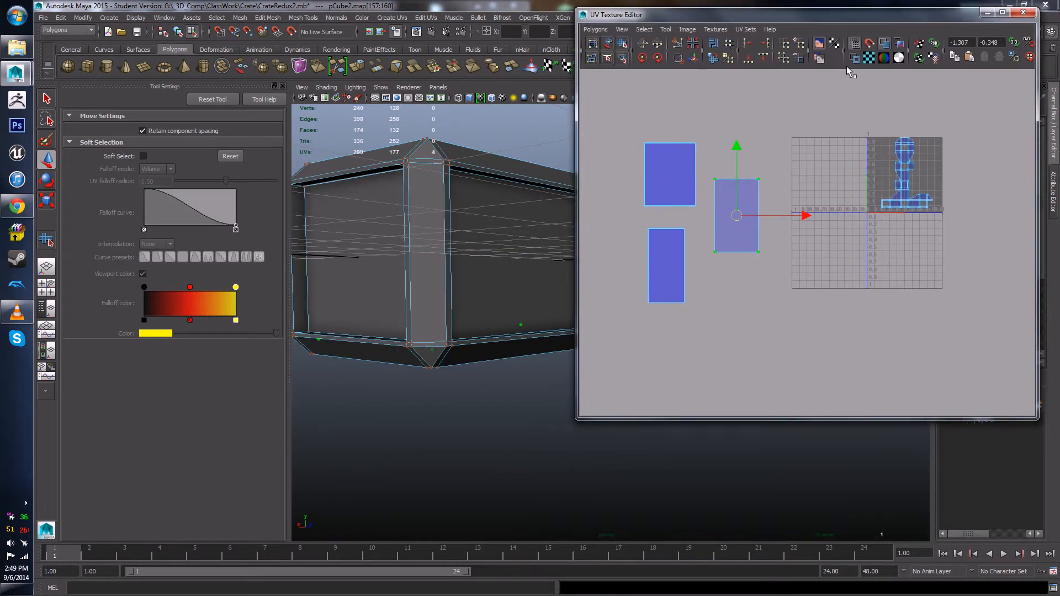
double_click(834, 15)
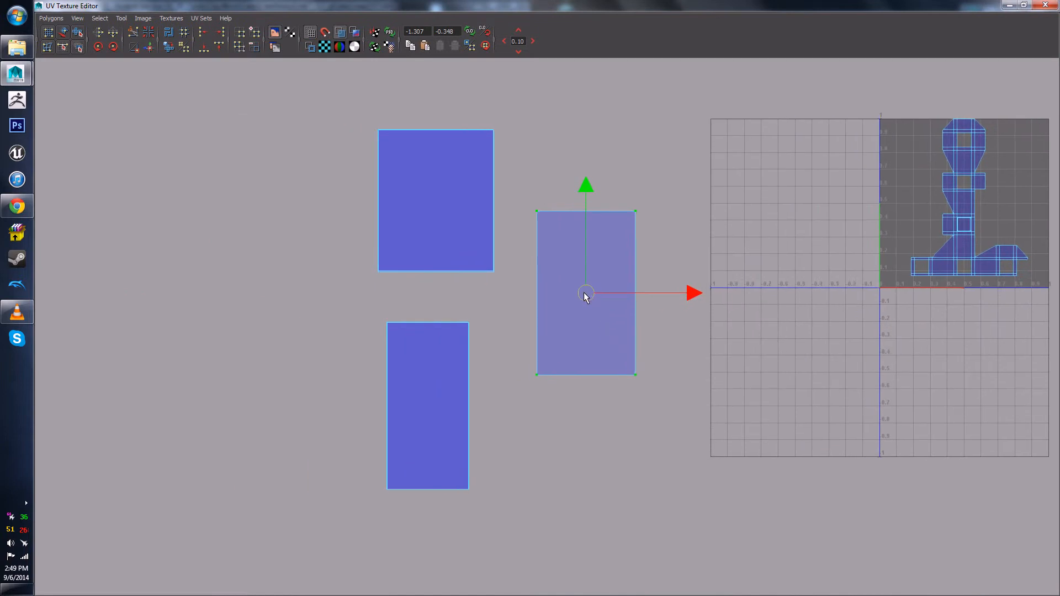
drag(584, 294, 526, 403)
key(r)
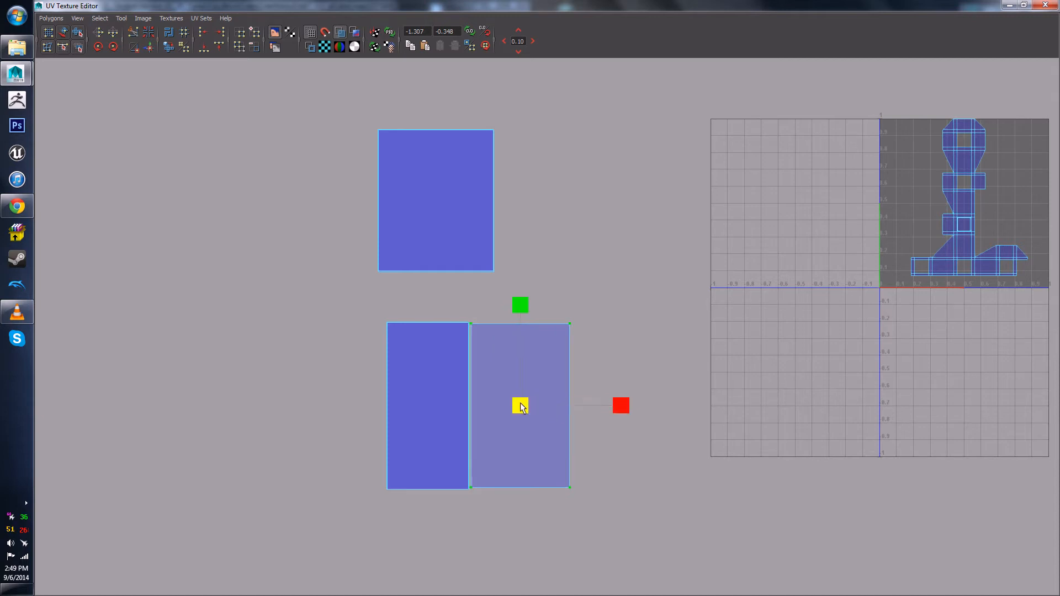
key(w)
drag(523, 404, 528, 405)
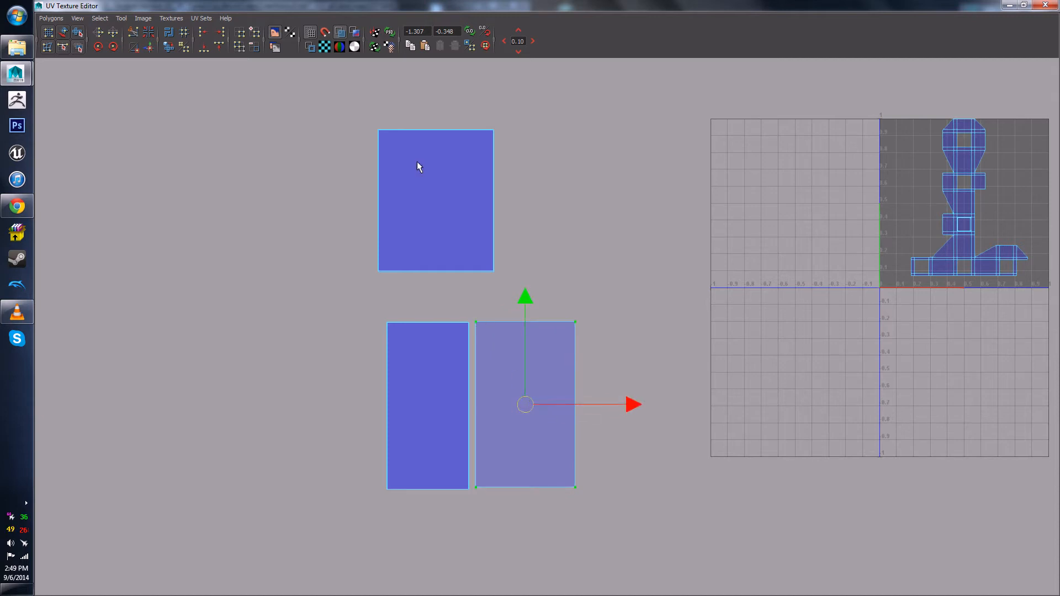
Step: Scale down the stacked near-square shells and place them beside the wide shell, aligned with its upper edge
drag(582, 303, 582, 303)
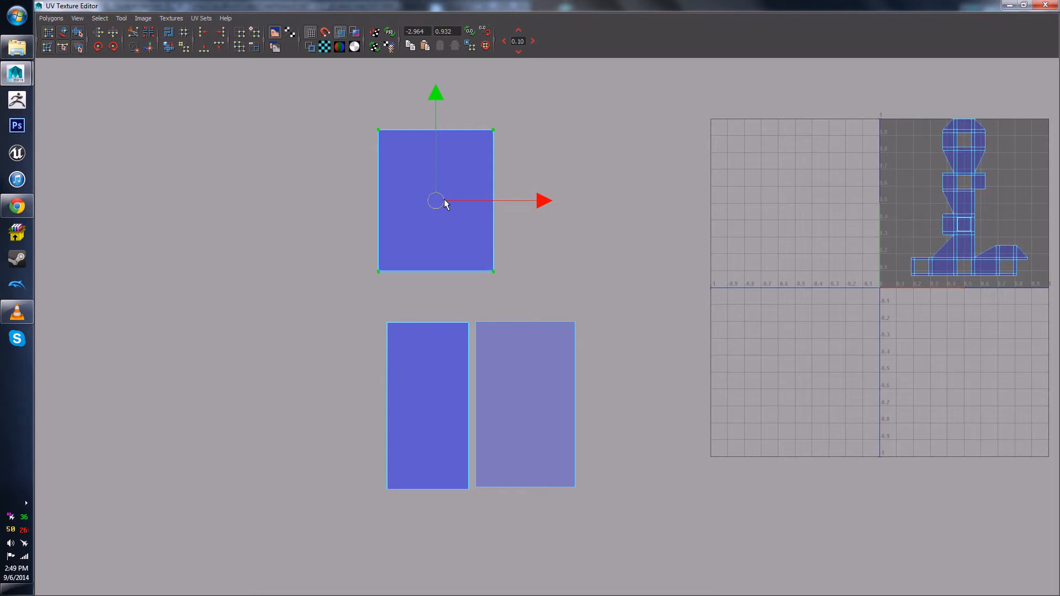
drag(445, 203, 423, 307)
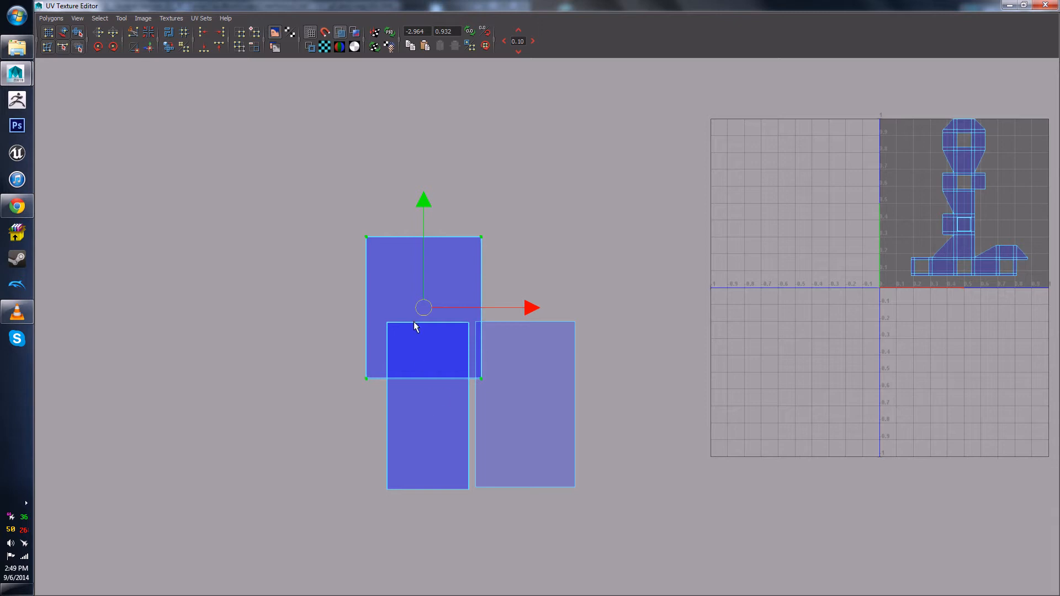
key(r)
drag(422, 307, 628, 380)
key(w)
key(r)
key(w)
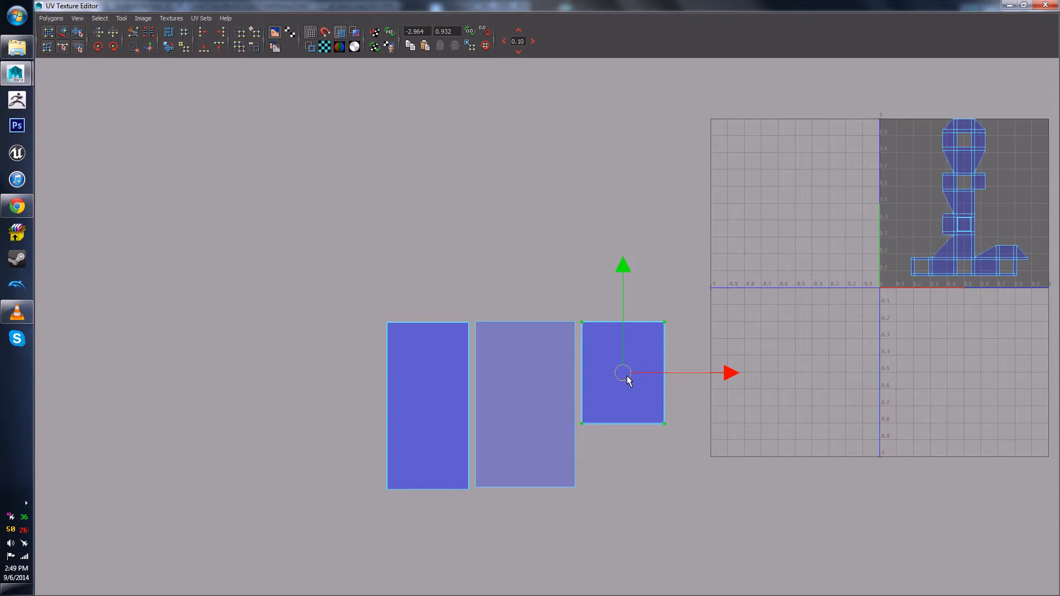
Step: Select one of the two stacked near-square shells and move it along U to sit beside its twin
click(666, 323)
mouse_move(667, 324)
right_down()
mouse_move(691, 321)
mouse_move(653, 330)
mouse_move(663, 327)
right_up()
drag(742, 373, 812, 368)
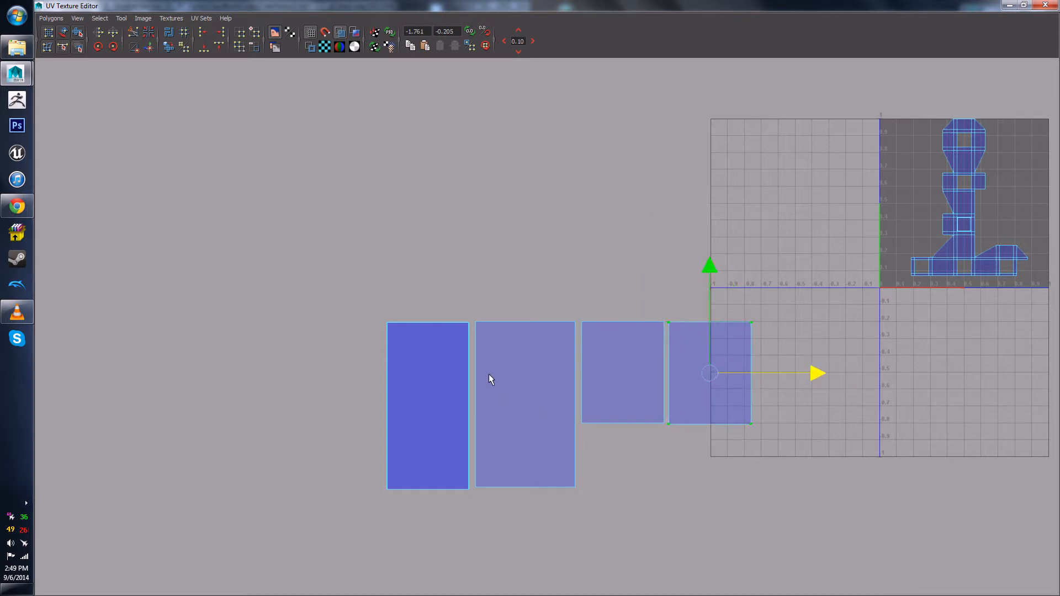
Step: Select one of the stacked narrow shells, move it along U to the outer end of the row, and clear the selection
click(468, 323)
ctrl+right_click(468, 324)
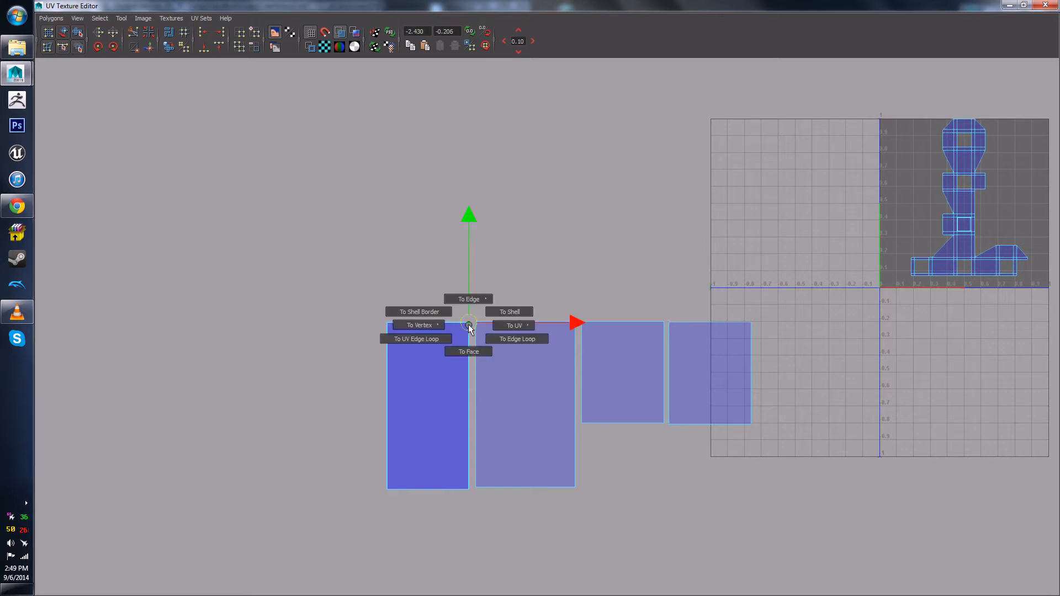
click(510, 313)
drag(539, 406, 442, 406)
click(605, 229)
Step: Check the checker texture on the crate's panels from several angles, then hide it again and return to the maximized UV Texture Editor
drag(655, 4, 671, 115)
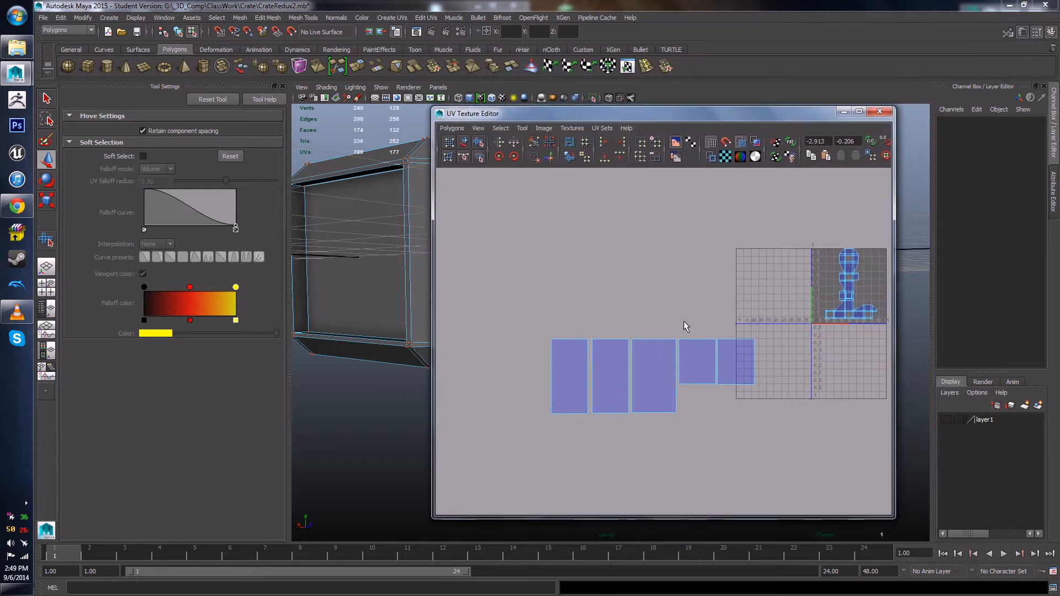
drag(539, 115, 775, 134)
alt+right_drag(558, 259, 482, 267)
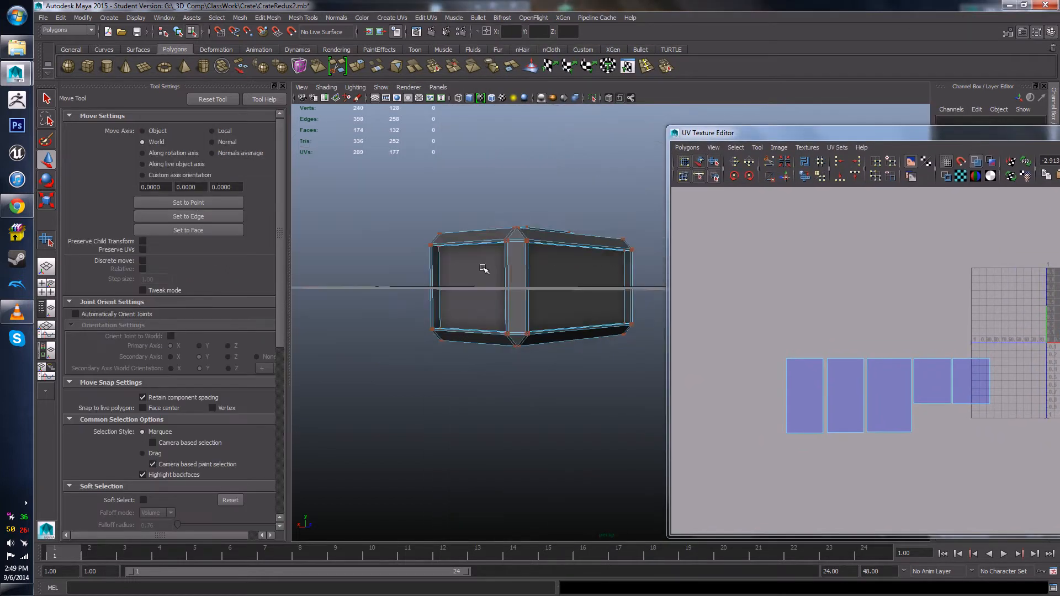
alt+drag(483, 268, 486, 370)
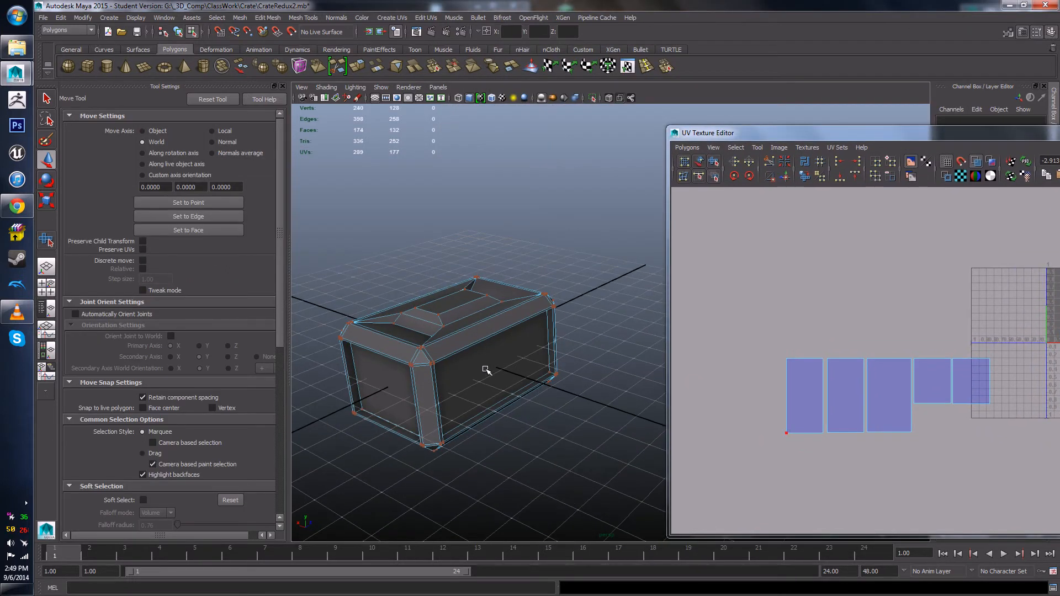
click(959, 177)
alt+drag(606, 383, 512, 406)
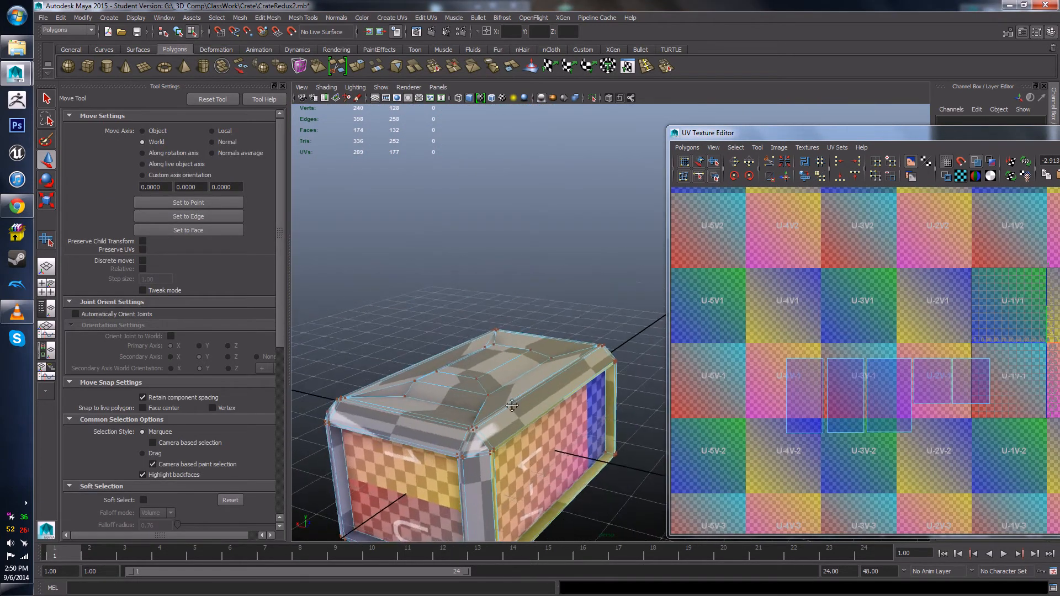
alt+middle_drag(512, 406, 497, 309)
alt+right_drag(497, 309, 469, 381)
mouse_move(469, 381)
alt+mouse_down()
mouse_move(464, 414)
mouse_move(480, 377)
alt+mouse_up()
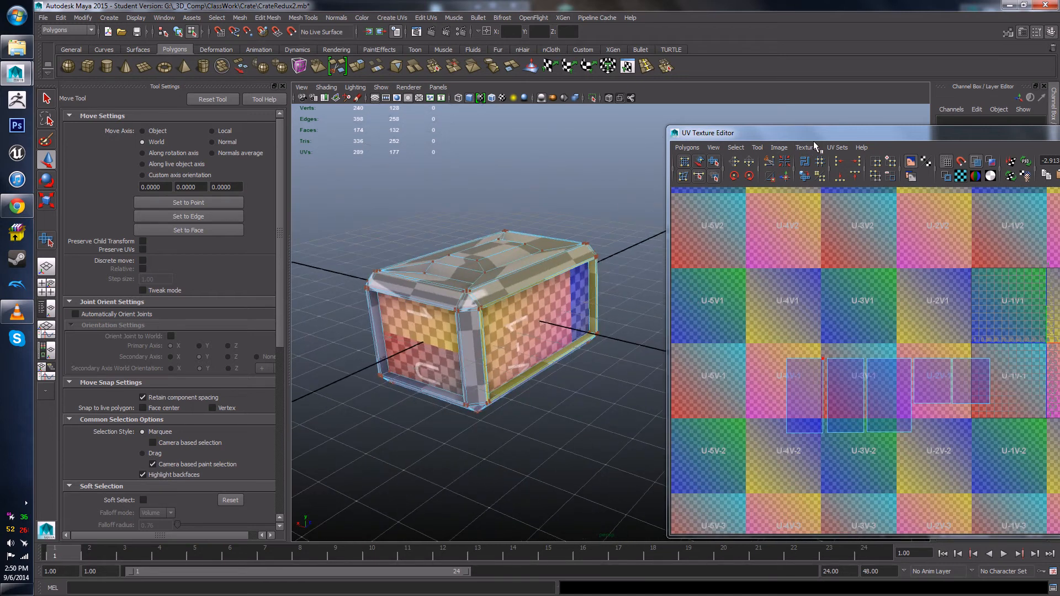
drag(815, 133, 631, 1)
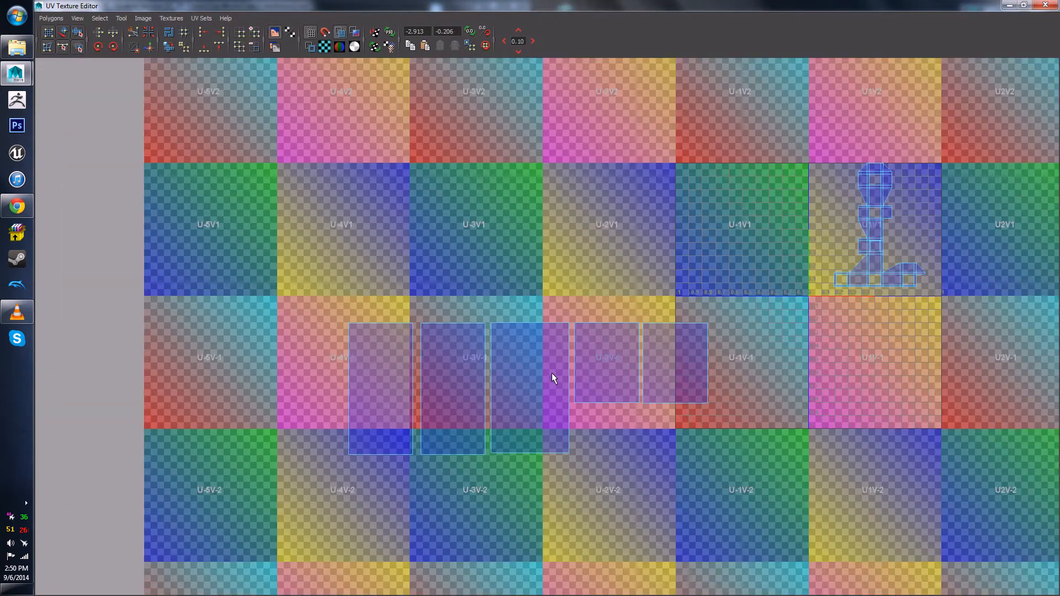
scroll(552, 372, down, 2)
click(327, 46)
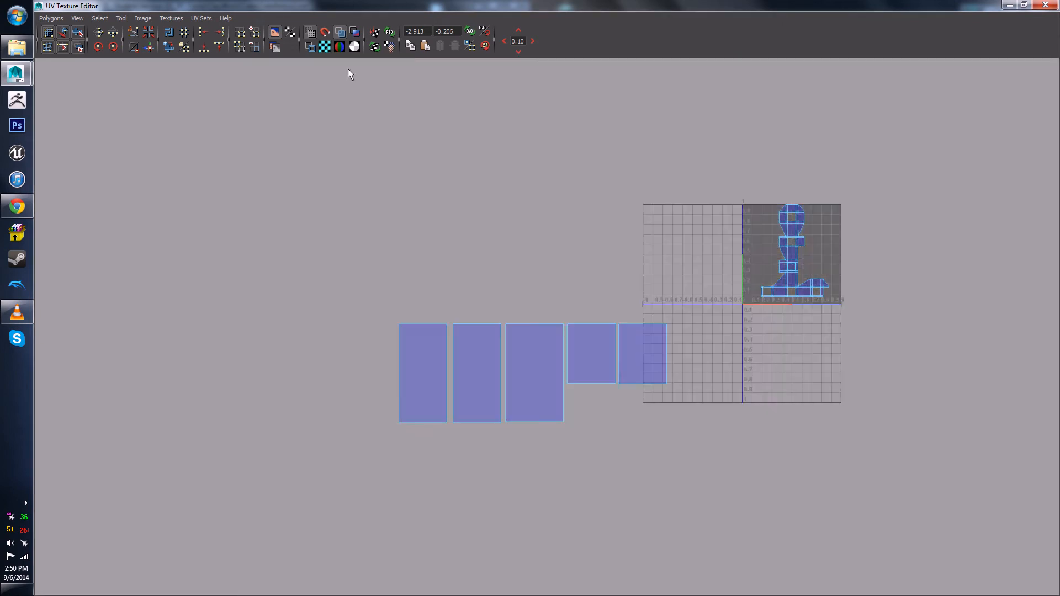
Step: Select all UVs of the five panel shells, scale them down, and move the row into the grid quadrant with negative U and V
scroll(557, 360, down, 1)
right_drag(351, 299, 392, 298)
drag(312, 274, 630, 433)
key(r)
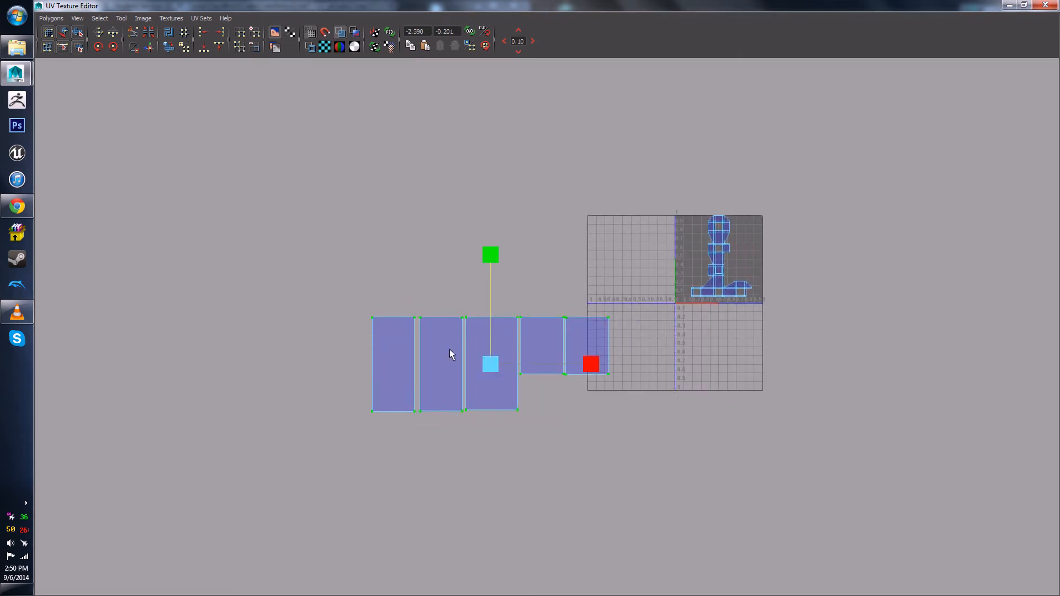
drag(493, 363, 635, 325)
key(w)
key(r)
key(w)
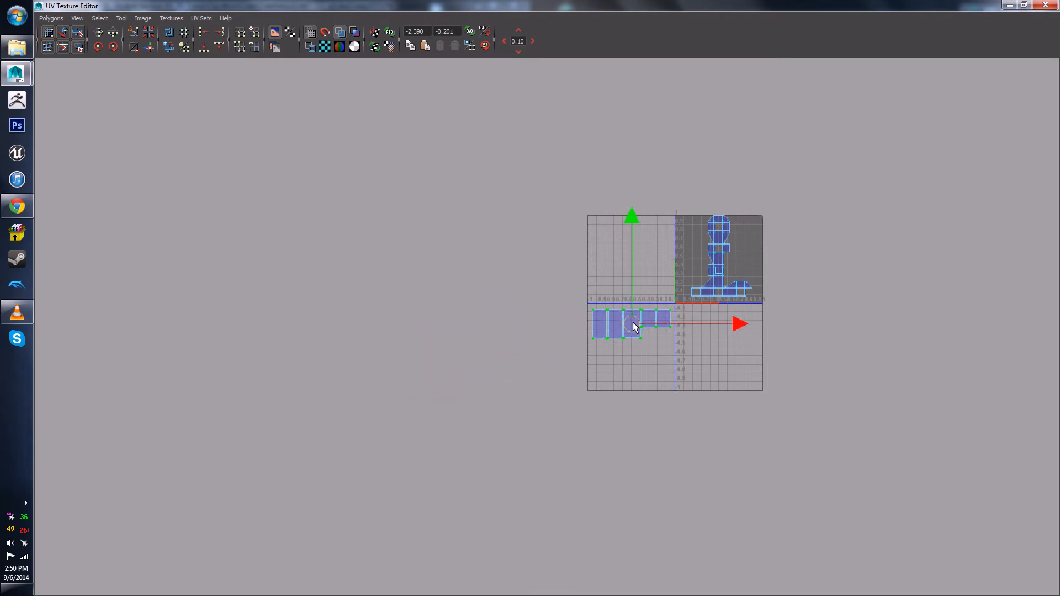
click(760, 432)
scroll(760, 433, up, 2)
alt+middle_drag(718, 356, 608, 471)
scroll(608, 471, up, 4)
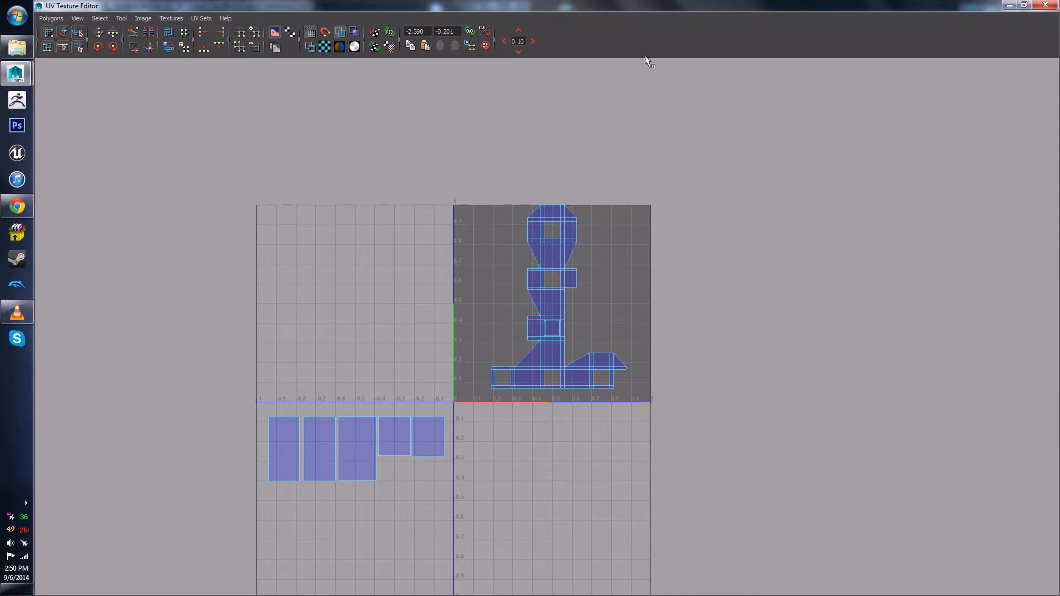
Step: Restore the UV Texture Editor to a smaller window and inspect the crate's frame edges and corners in the viewport
scroll(552, 227, up, 5)
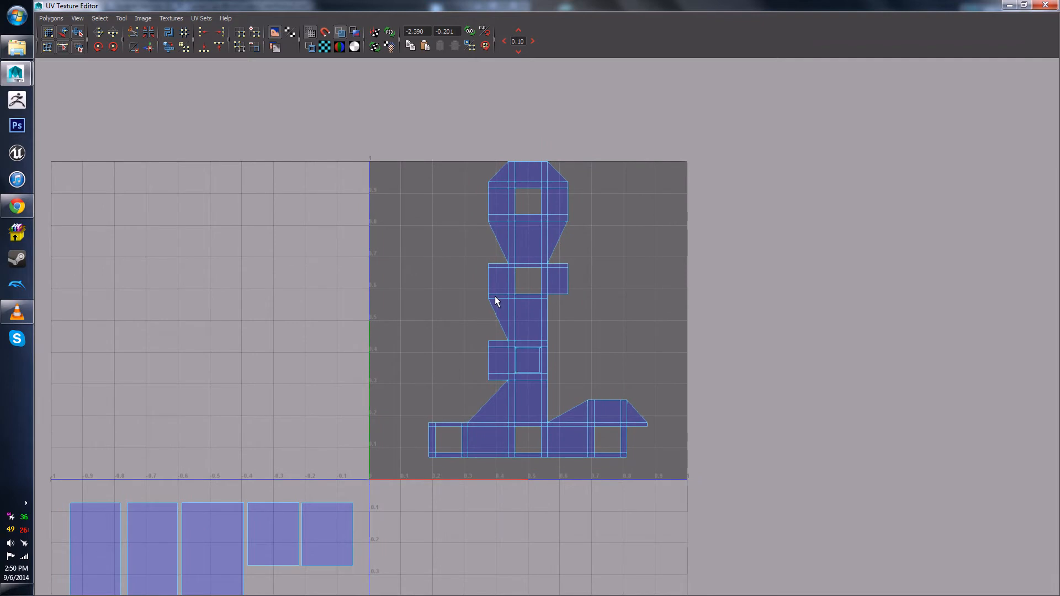
drag(603, 4, 819, 76)
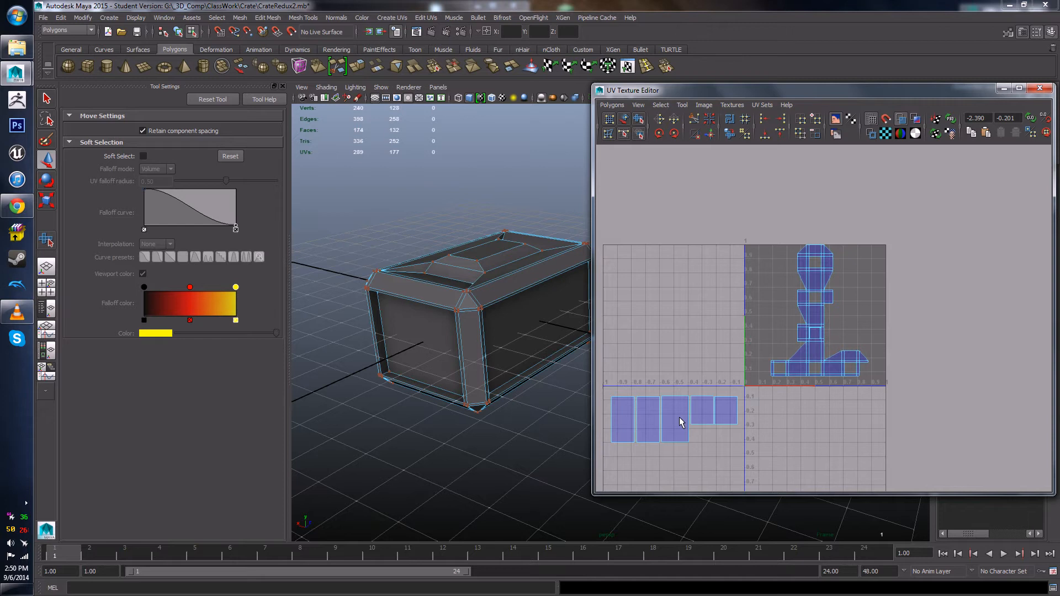
alt+drag(442, 296, 423, 268)
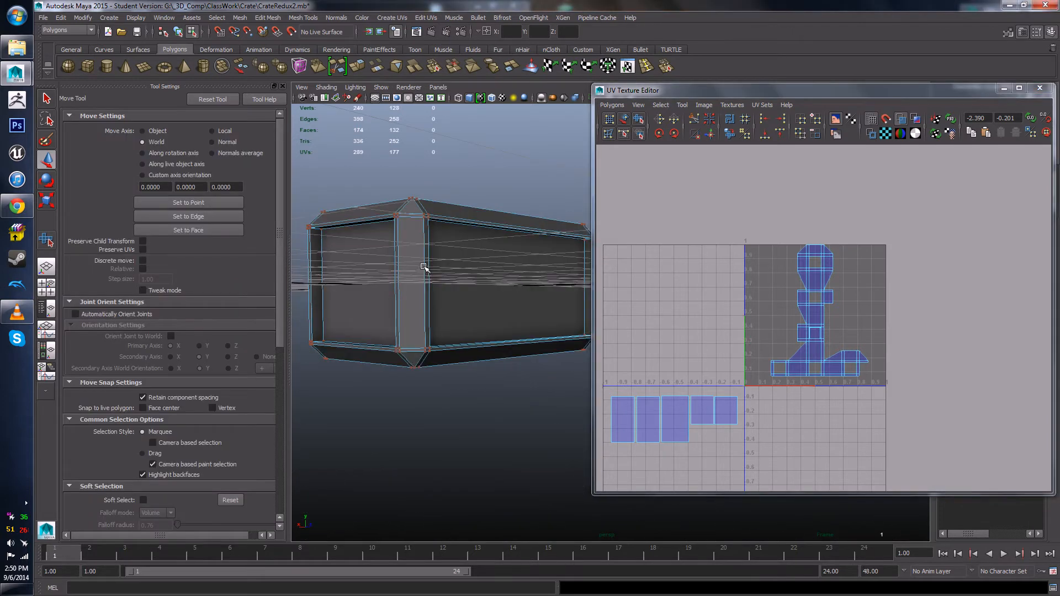
alt+middle_drag(424, 267, 513, 301)
scroll(458, 333, up, 5)
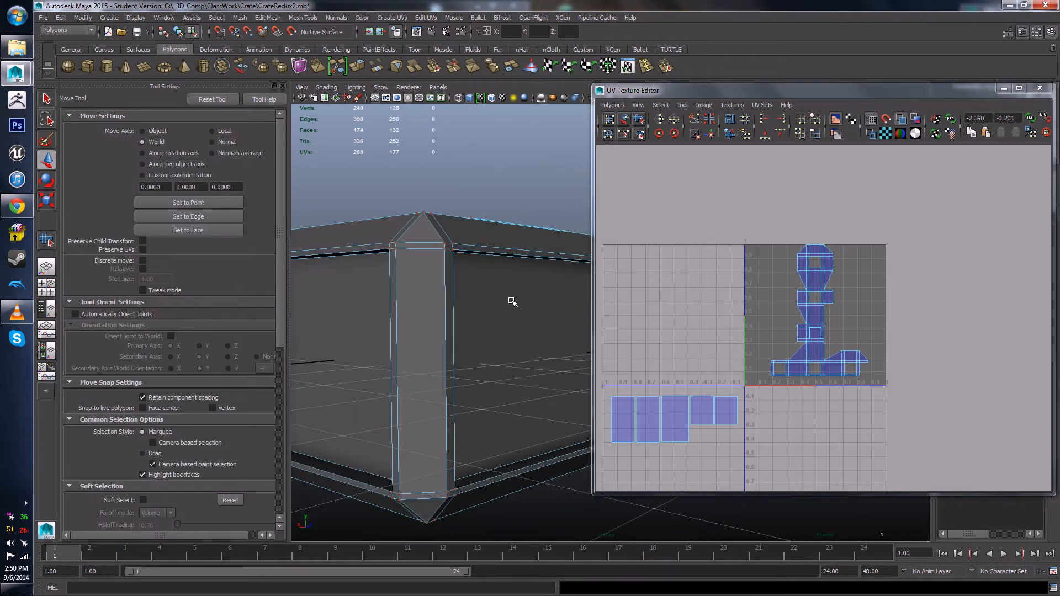
alt+drag(513, 300, 491, 316)
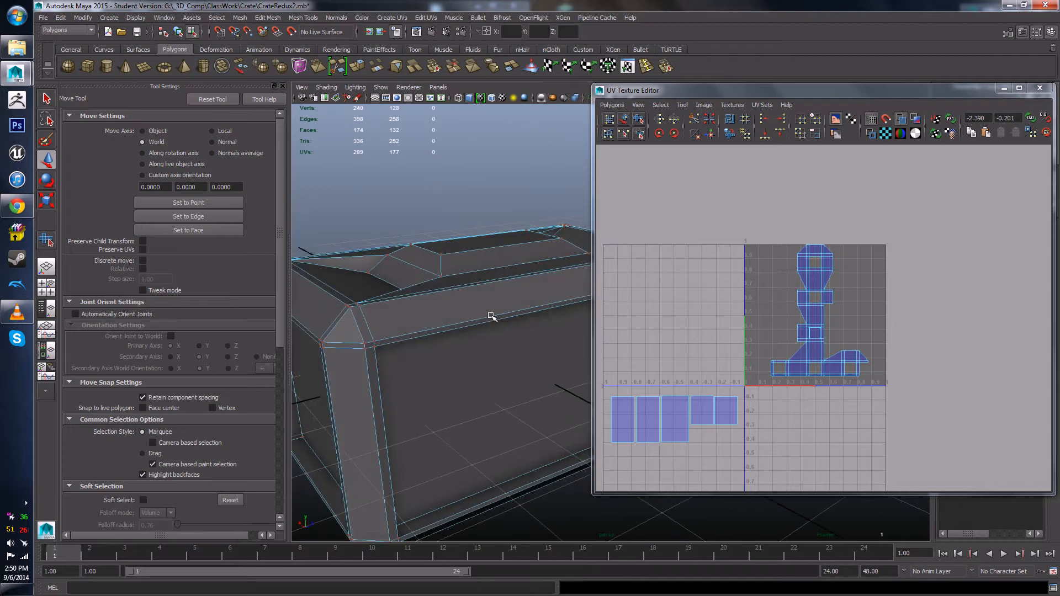
scroll(483, 310, down, 5)
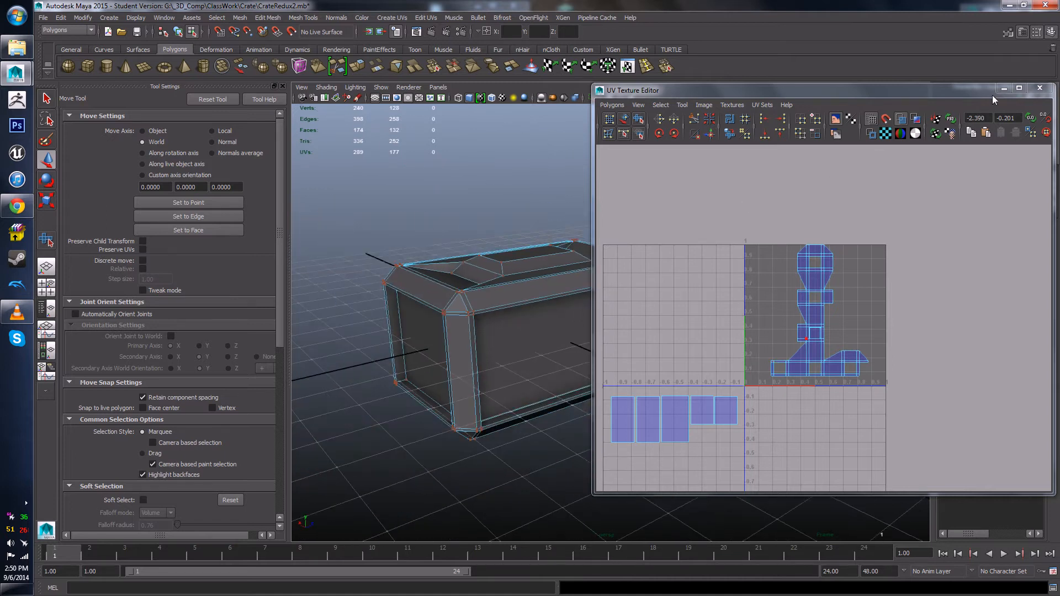
Step: Minimize the UV Texture Editor and switch the crate to face selection
click(1004, 89)
alt+drag(558, 309, 652, 283)
scroll(549, 326, up, 6)
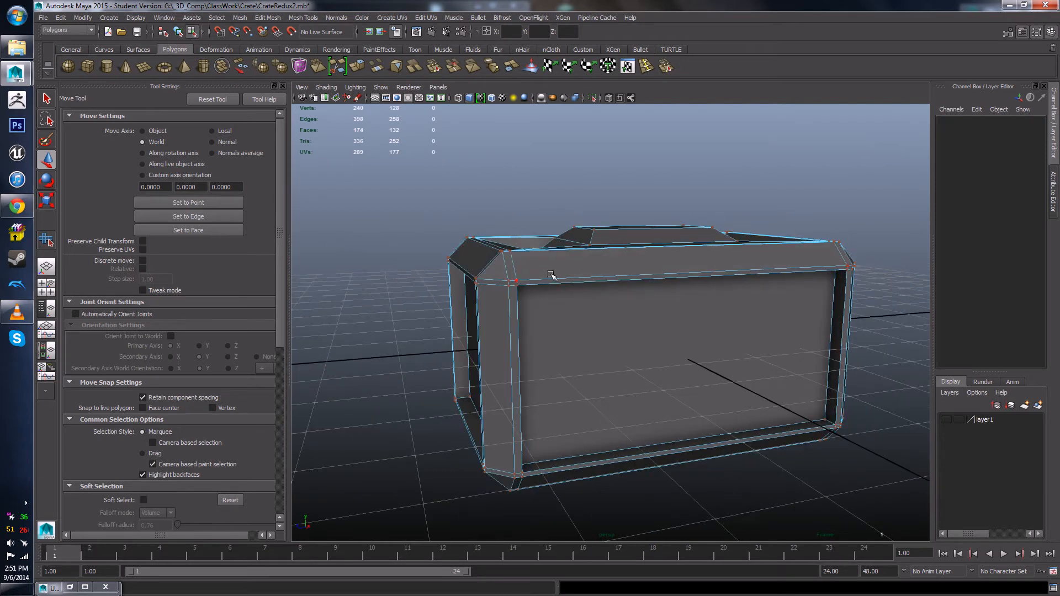
right_drag(551, 274, 555, 300)
alt+drag(555, 300, 558, 280)
alt+drag(376, 185, 407, 191)
drag(976, 225, 983, 265)
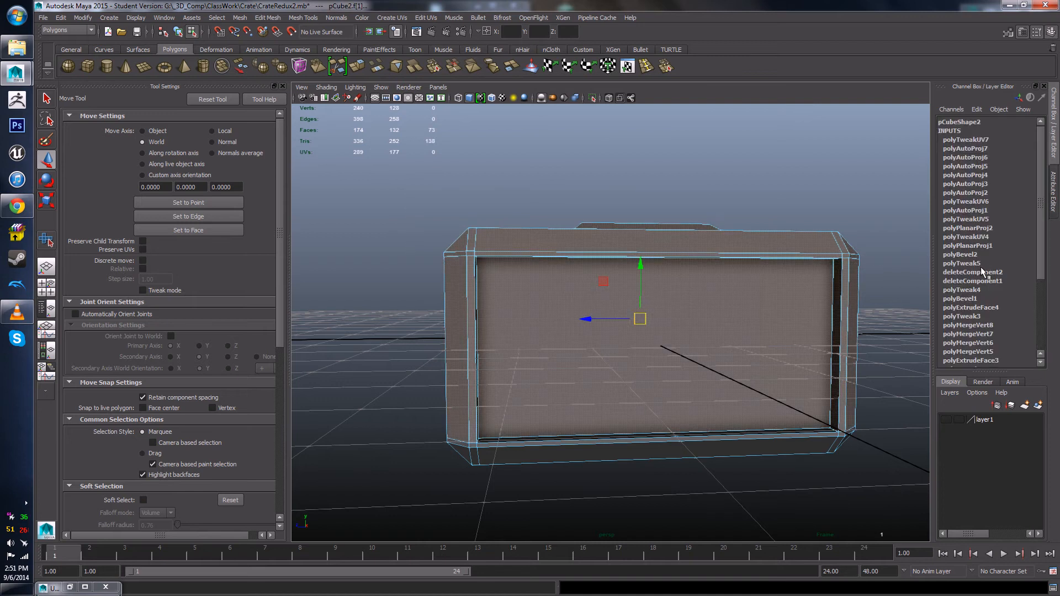
alt+drag(558, 288, 677, 295)
alt+drag(728, 349, 734, 347)
alt+drag(646, 332, 664, 355)
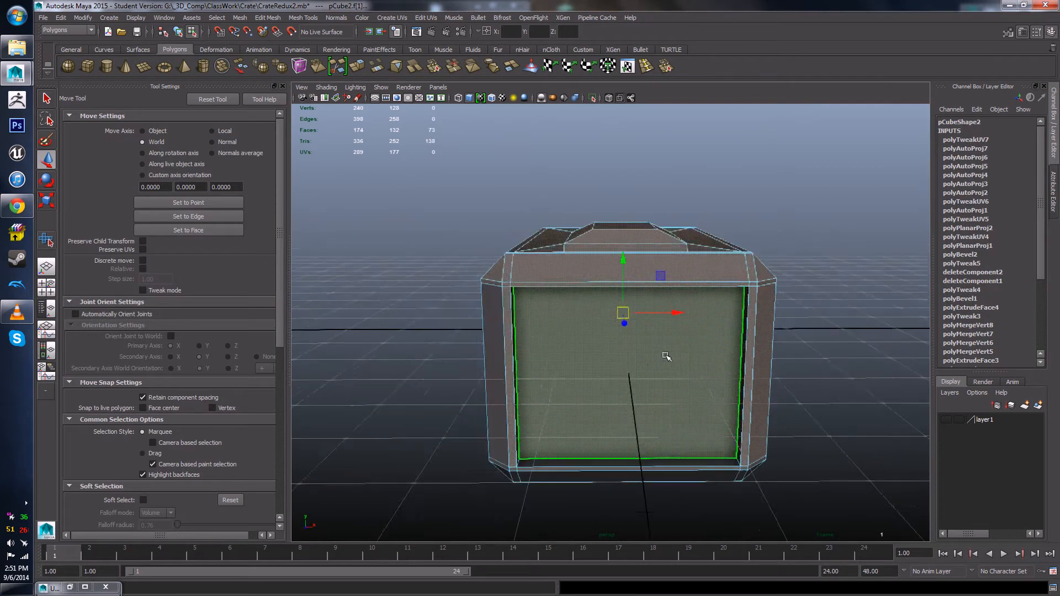
scroll(664, 355, down, 5)
click(751, 237)
Step: Marquee-select the crate's upper faces, deselect the body faces below the top rim, and check the lid selection from several angles
alt+drag(741, 311, 739, 298)
mouse_move(650, 244)
alt+mouse_down()
mouse_move(651, 256)
mouse_move(636, 241)
alt+mouse_up()
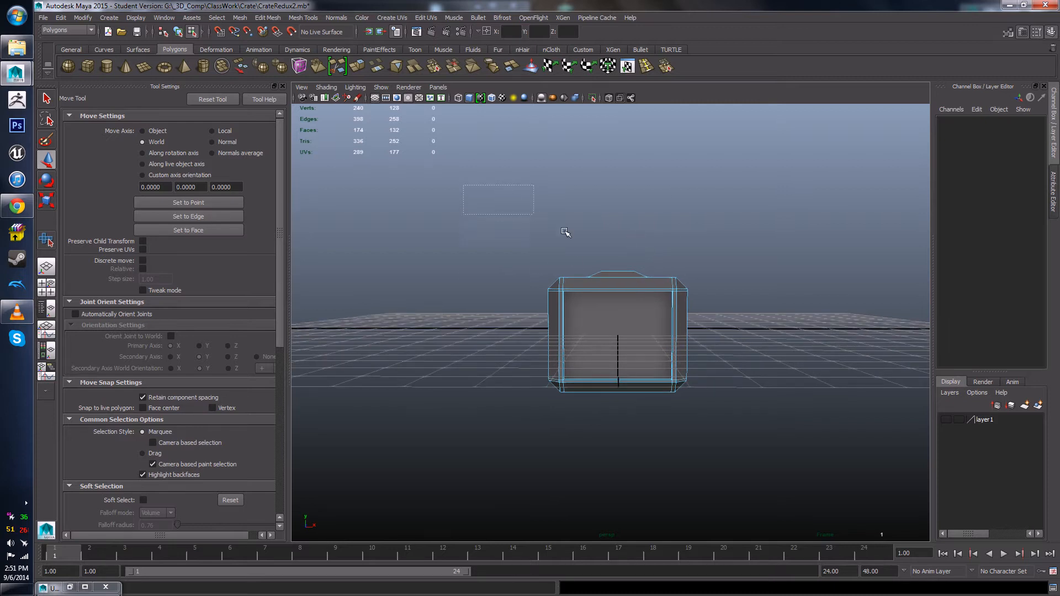
drag(566, 232, 790, 326)
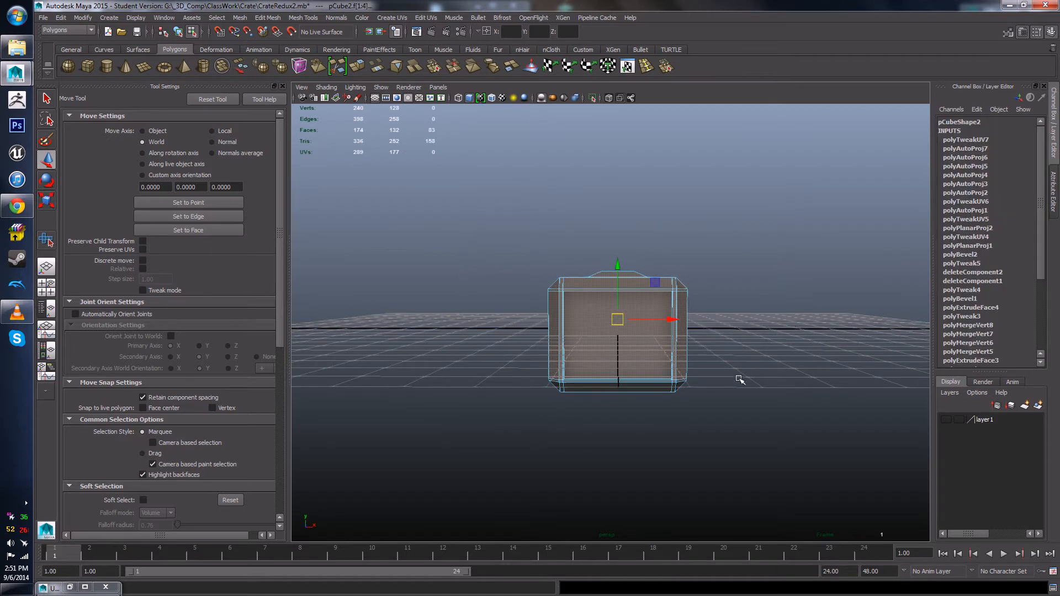
alt+drag(745, 390, 837, 379)
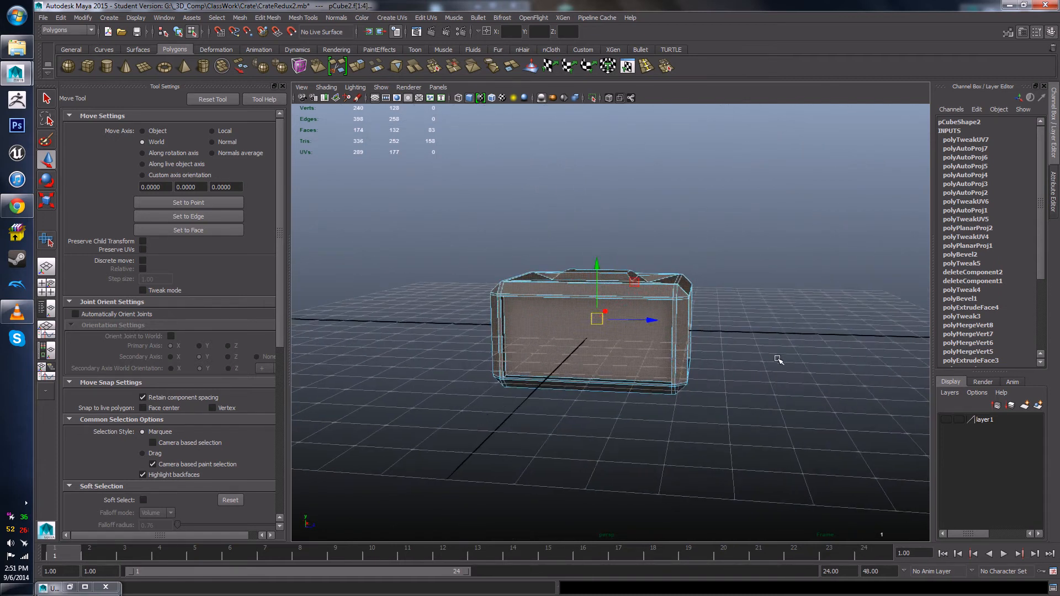
alt+drag(778, 360, 762, 399)
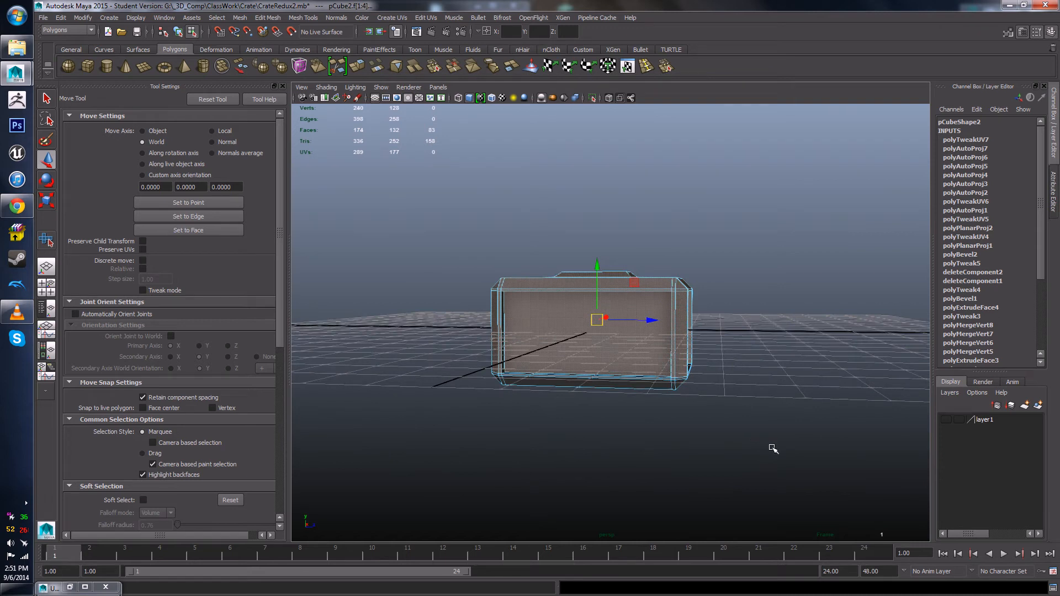
drag(773, 448, 382, 320)
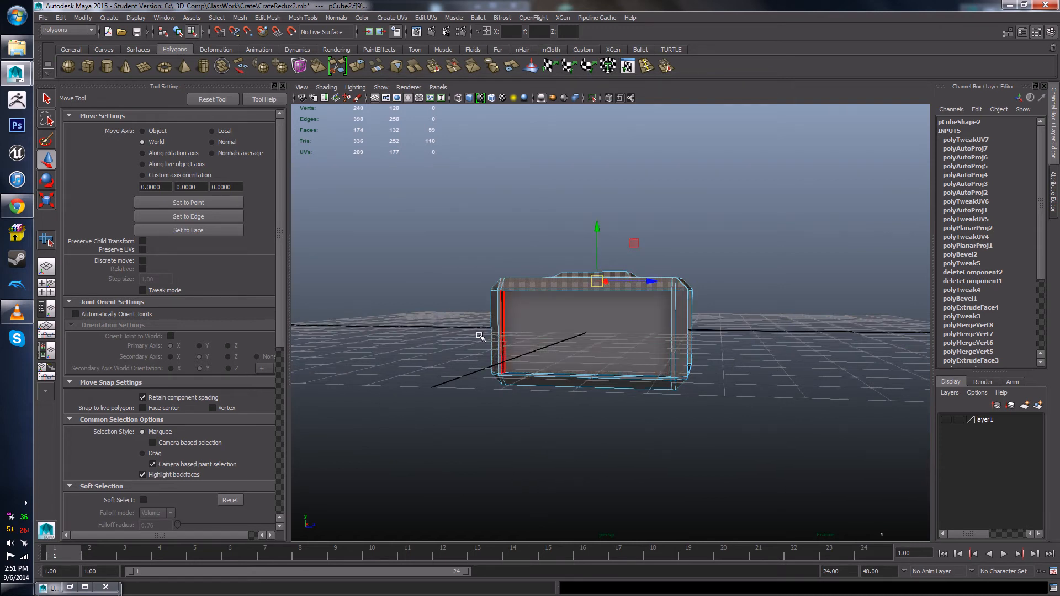
alt+drag(480, 336, 556, 310)
scroll(560, 344, up, 4)
scroll(556, 310, up, 3)
alt+middle_drag(556, 310, 598, 355)
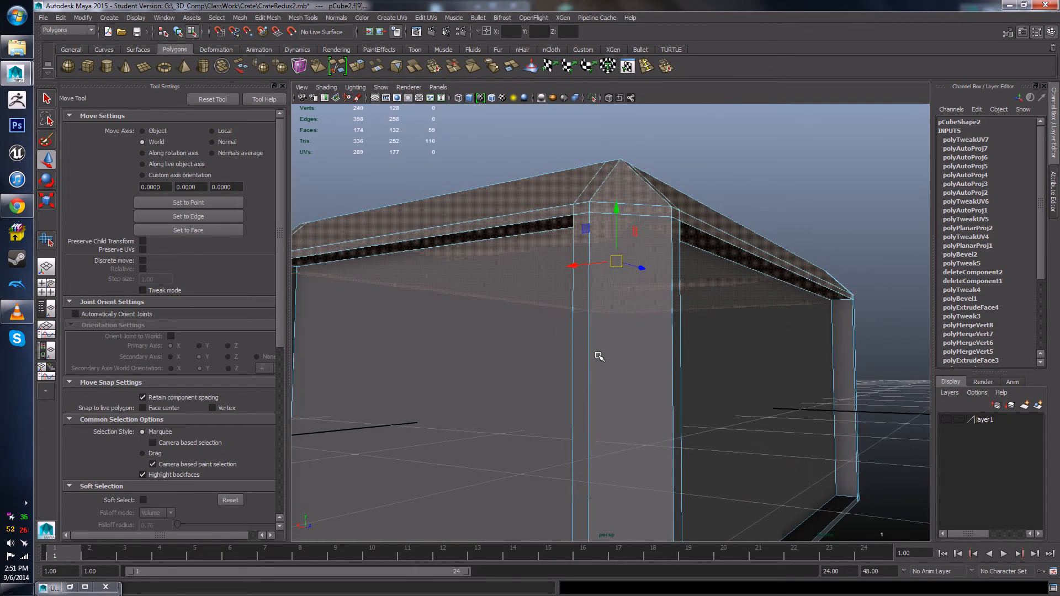
alt+drag(599, 356, 558, 244)
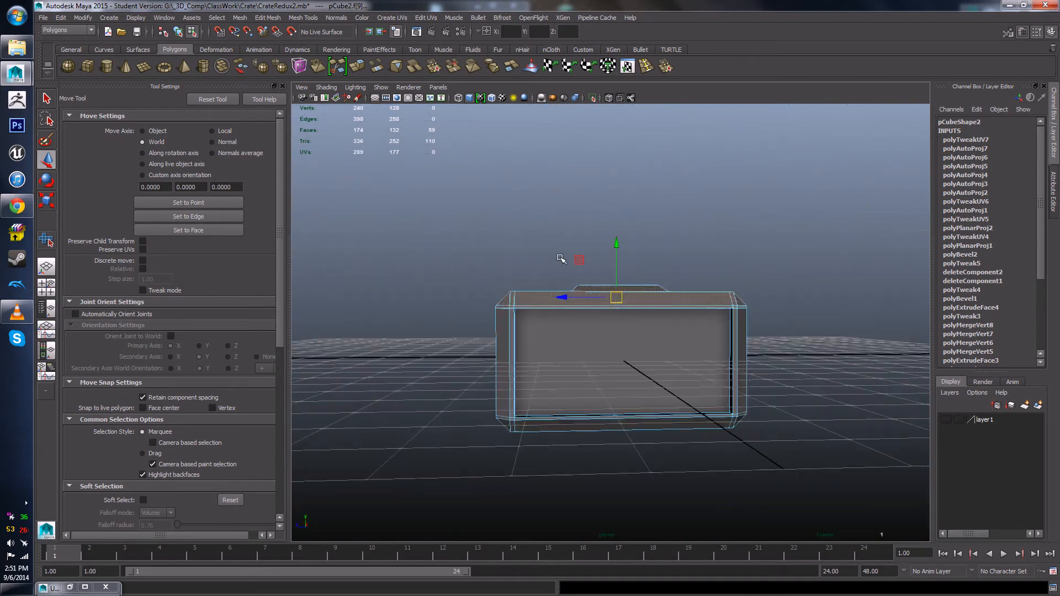
alt+drag(580, 247, 527, 198)
Step: Planar-map the selected lid faces from the Y axis, fitted to the bounding box with the image width/height ratio kept
click(431, 18)
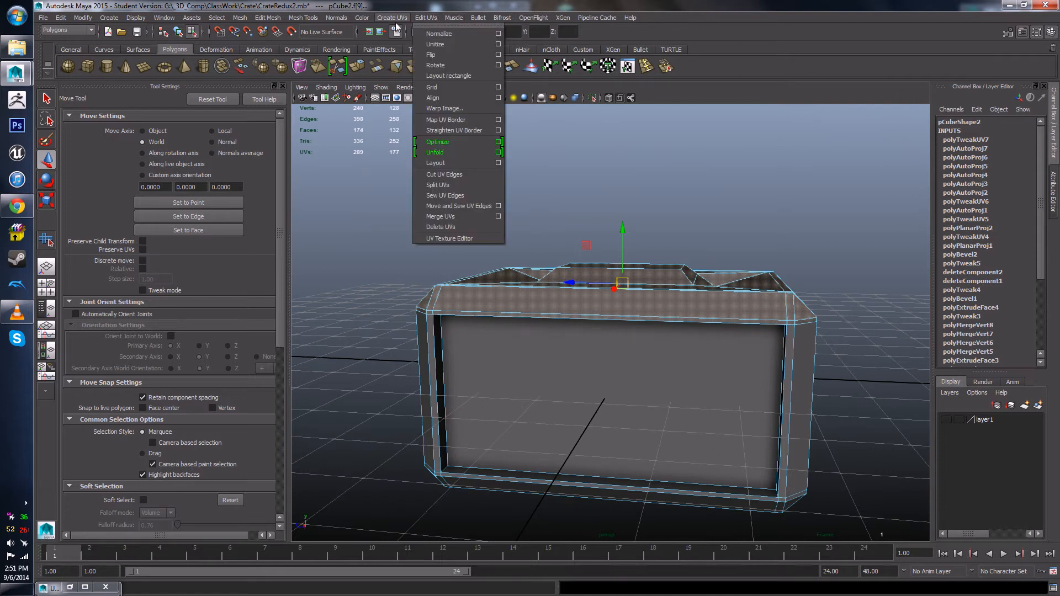
mouse_move(392, 17)
click(490, 34)
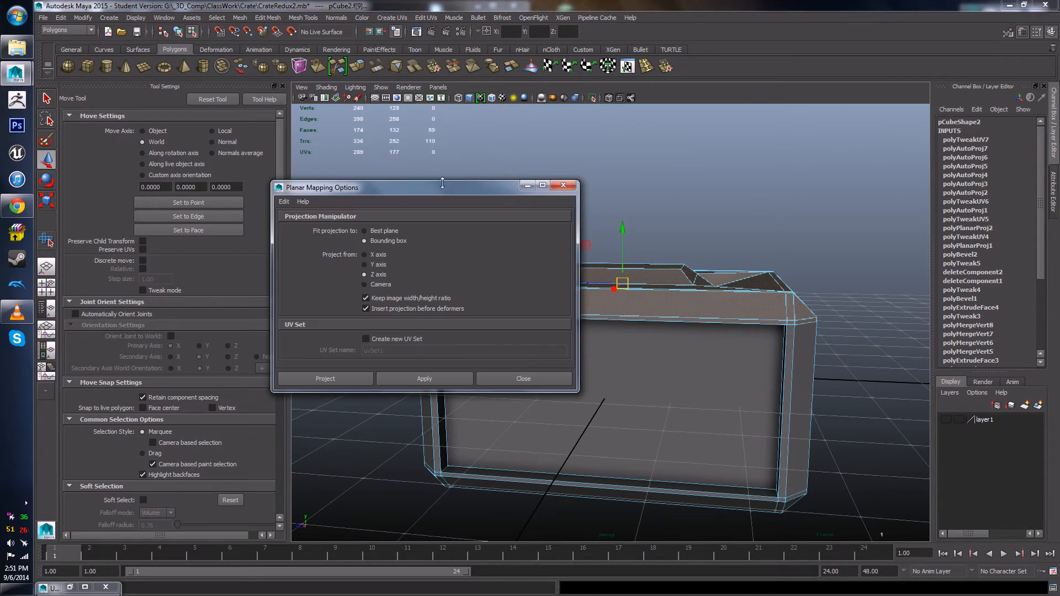
drag(441, 183, 288, 157)
alt+drag(544, 213, 568, 194)
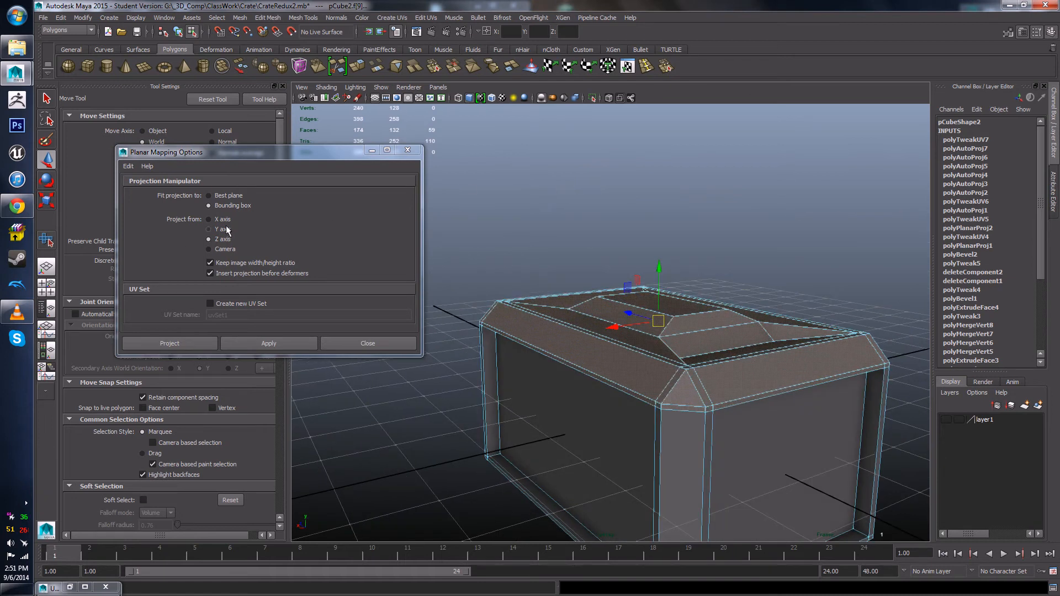
click(210, 230)
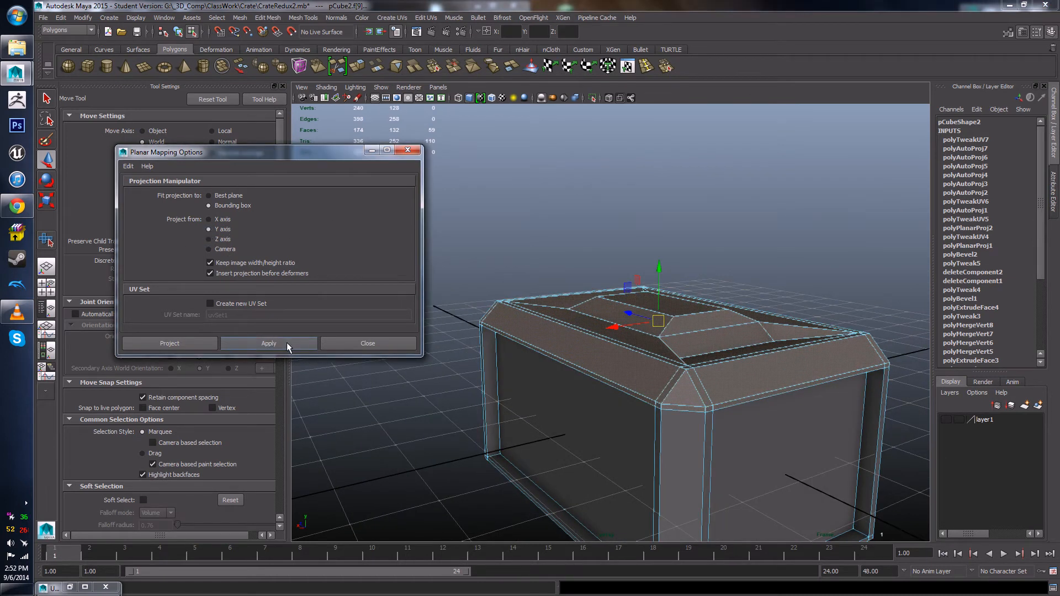
click(286, 344)
alt+drag(734, 336, 760, 305)
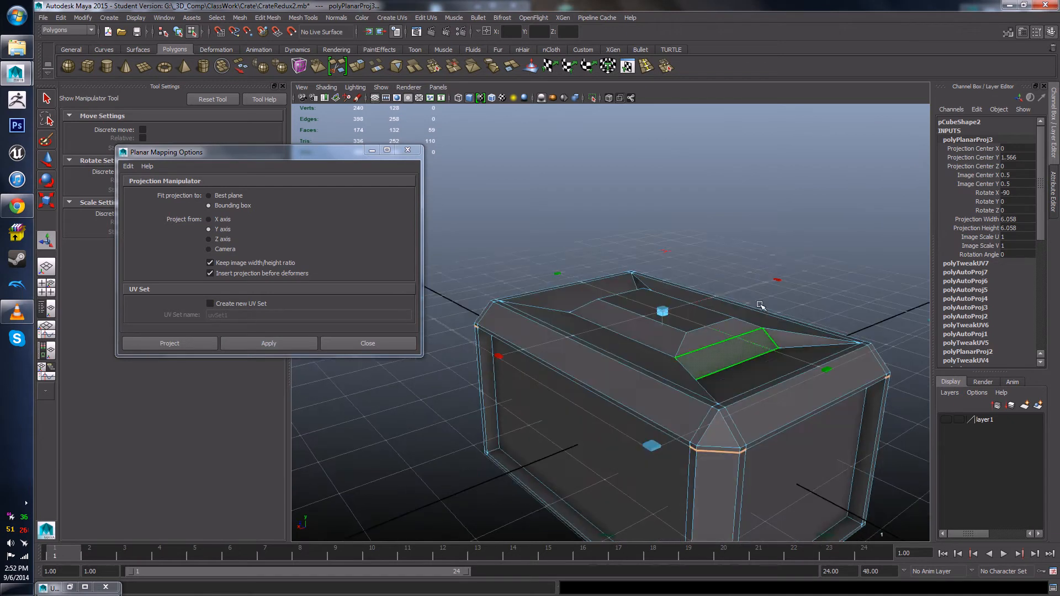
Step: Open the UV Texture Editor and move the lid projection out of the UV square along negative U and up in V
click(425, 18)
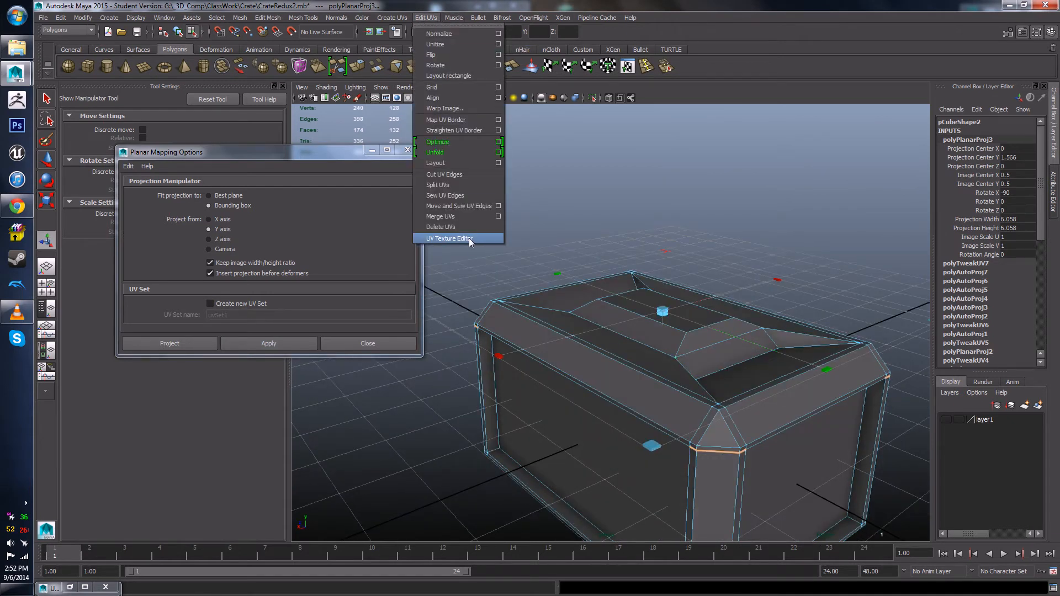
click(469, 237)
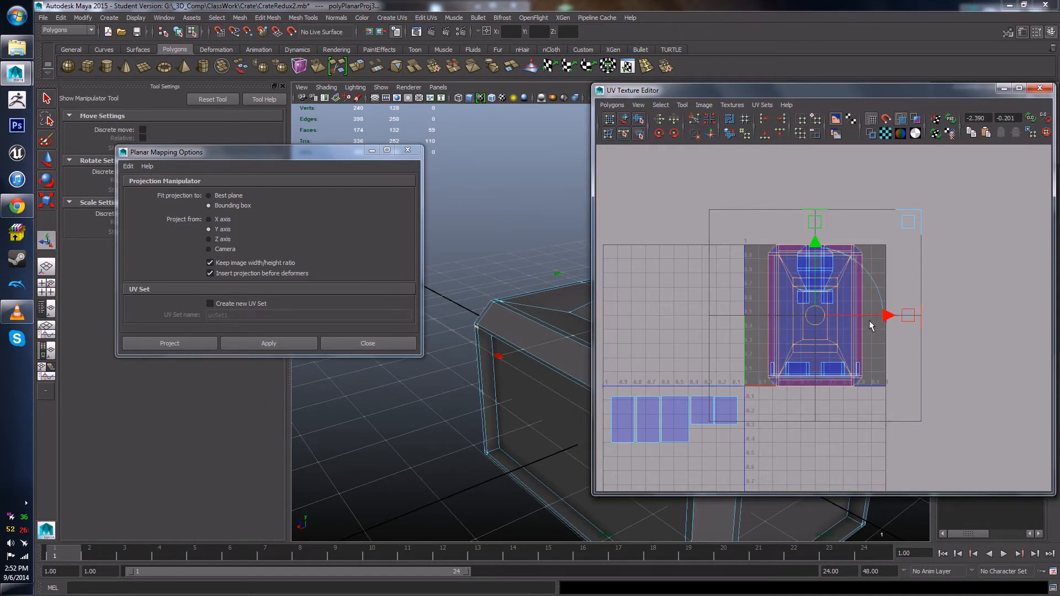
drag(887, 314, 729, 310)
alt+middle_drag(653, 330, 724, 313)
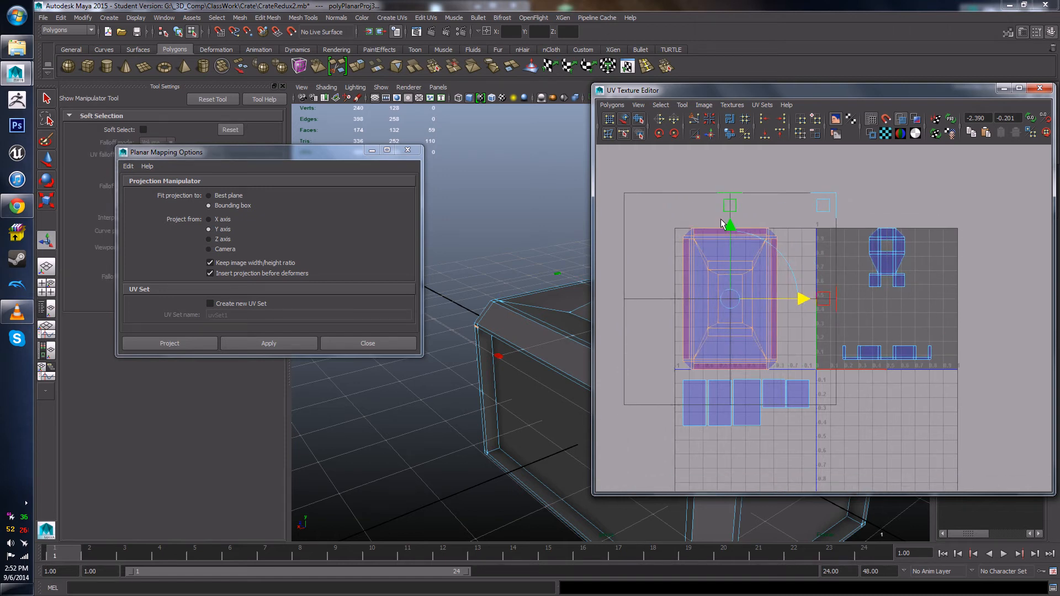
drag(725, 233, 725, 196)
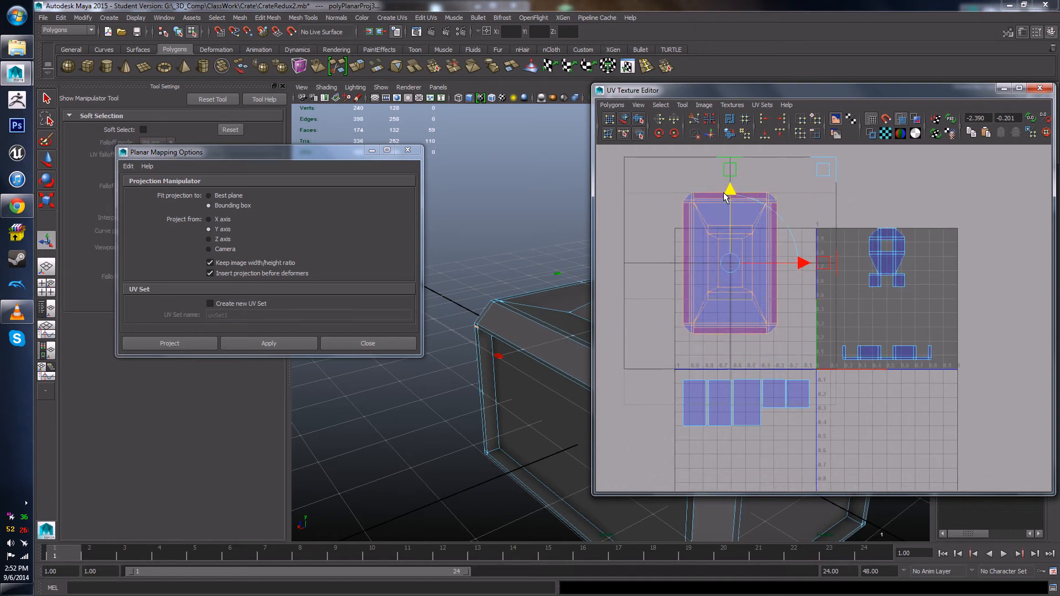
Step: Show the checker texture, scale the lid shell up well beyond the UV square, and minimize the planar mapping options
click(886, 134)
key(r)
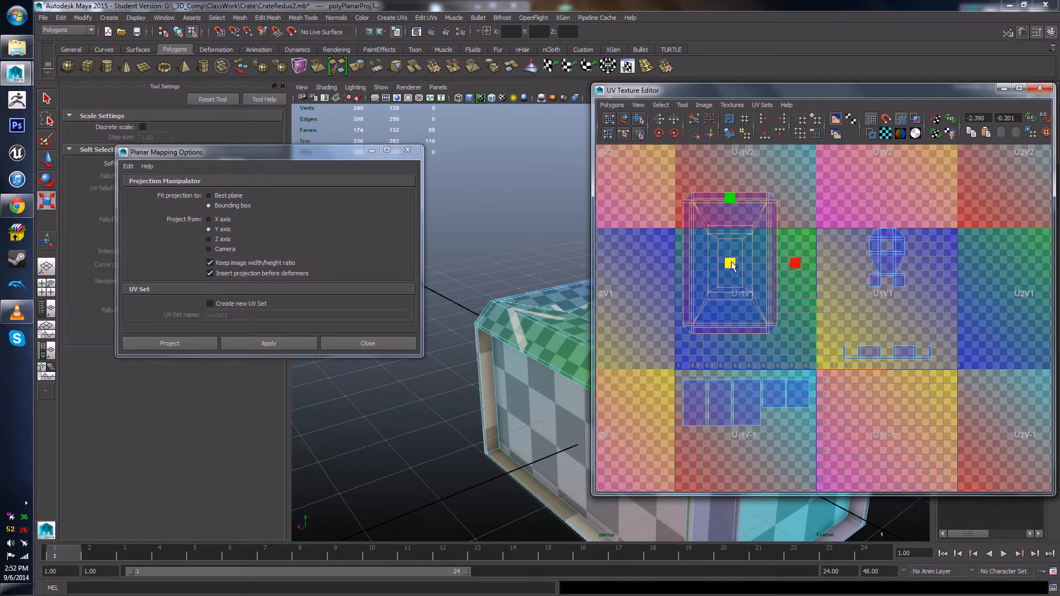
drag(731, 263, 950, 276)
alt+right_drag(949, 276, 787, 282)
drag(773, 290, 821, 305)
click(372, 150)
Step: Inspect the checker on the lid's slopes and select a sloped face near the corner to locate its UVs
alt+drag(452, 287, 494, 285)
alt+right_drag(494, 285, 530, 284)
alt+middle_drag(464, 332, 516, 282)
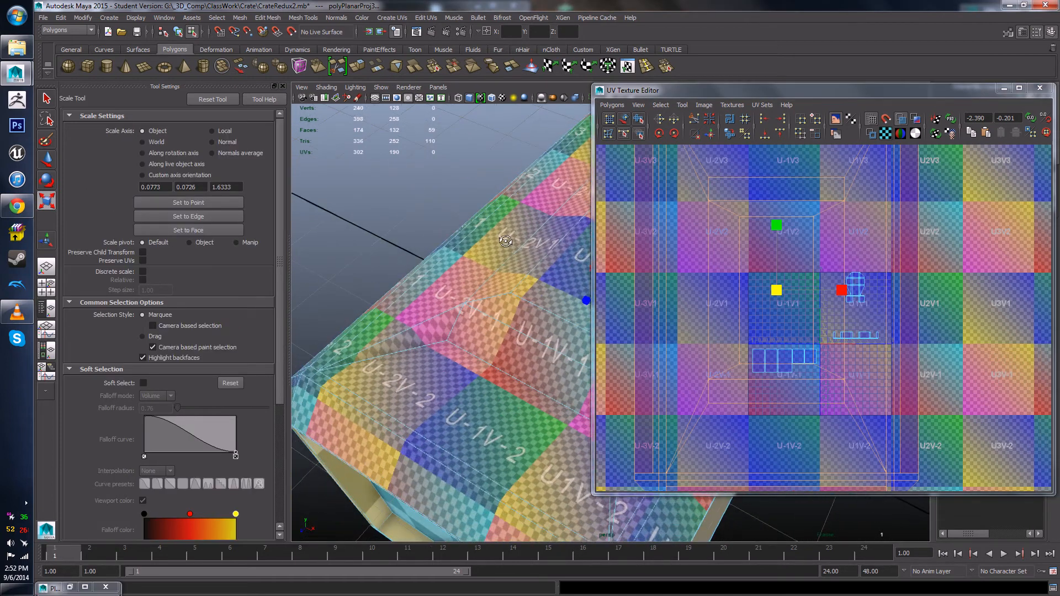
alt+right_drag(469, 298, 514, 293)
mouse_move(486, 290)
alt+mouse_down()
mouse_move(504, 278)
mouse_move(481, 285)
alt+mouse_up()
right_drag(419, 284, 420, 324)
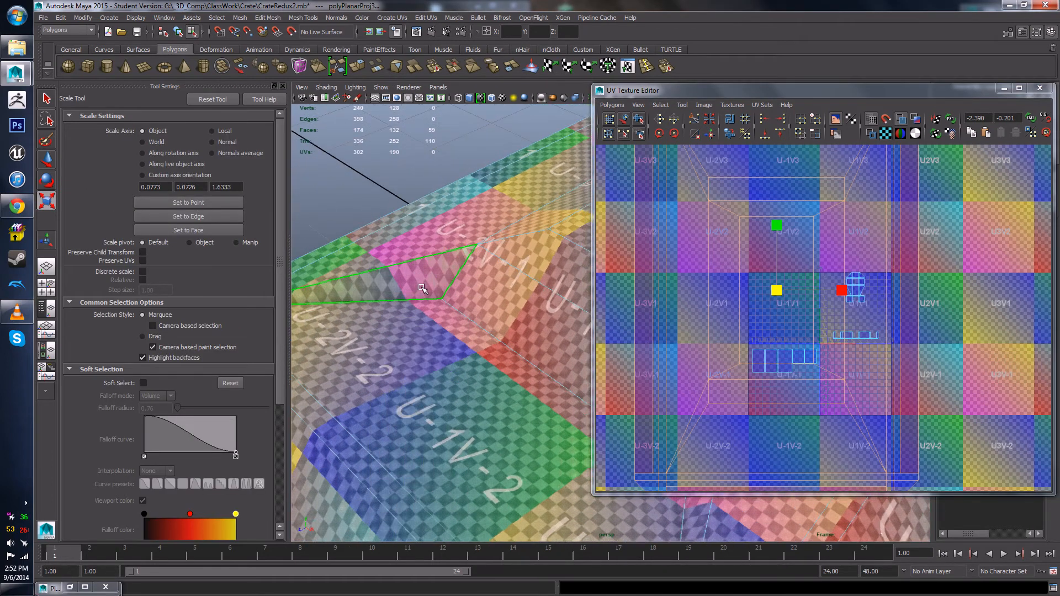
click(420, 286)
alt+middle_drag(442, 281, 480, 298)
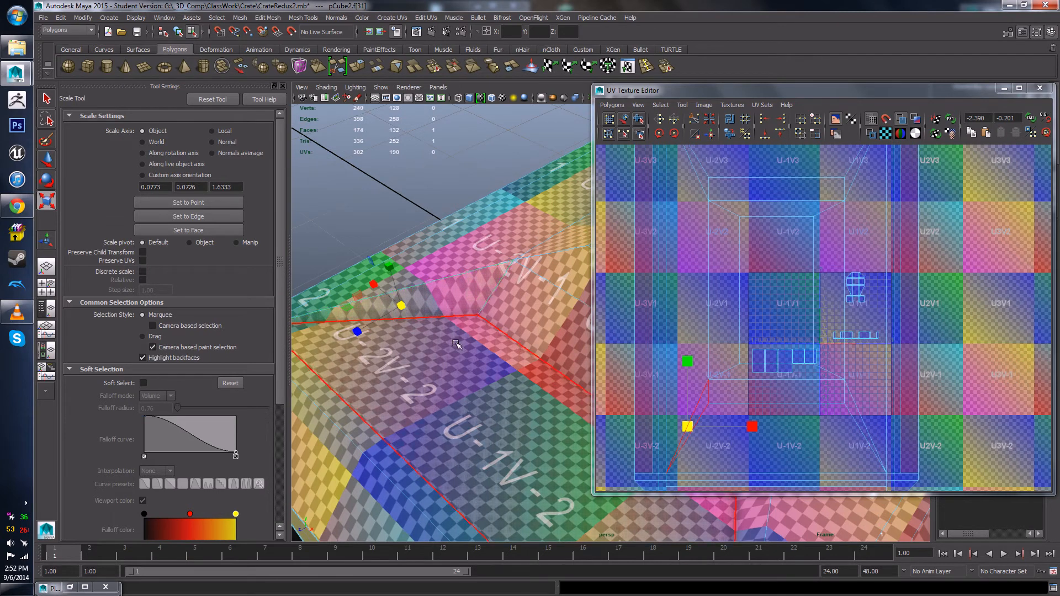
Step: Examine the checker pattern across the whole lid from above and from the side for stretching
alt+drag(462, 287, 550, 348)
alt+middle_drag(549, 348, 376, 331)
alt+right_drag(375, 331, 315, 326)
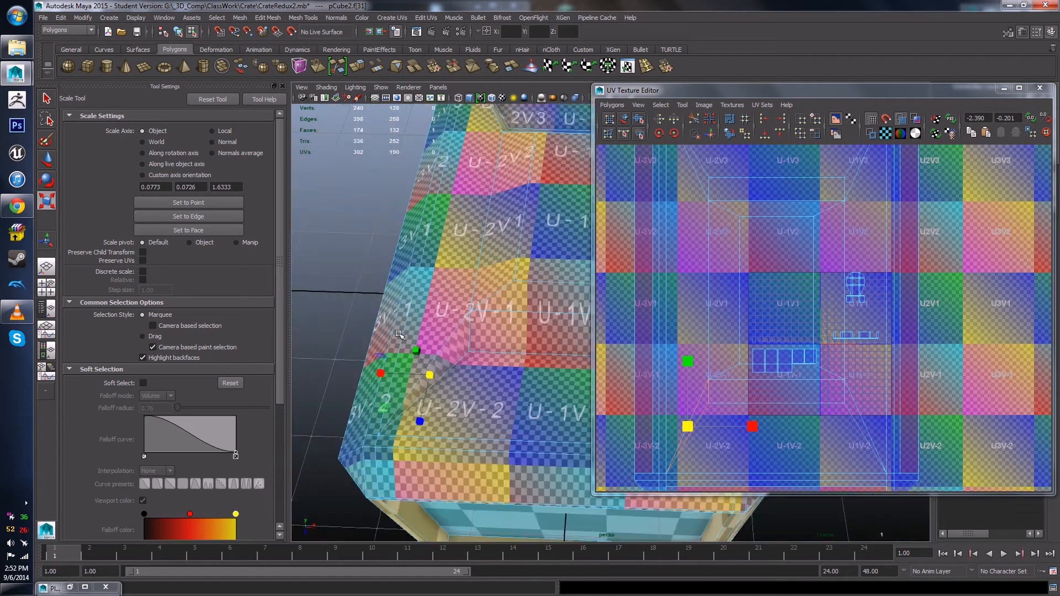
alt+drag(375, 321, 337, 276)
alt+drag(470, 272, 476, 358)
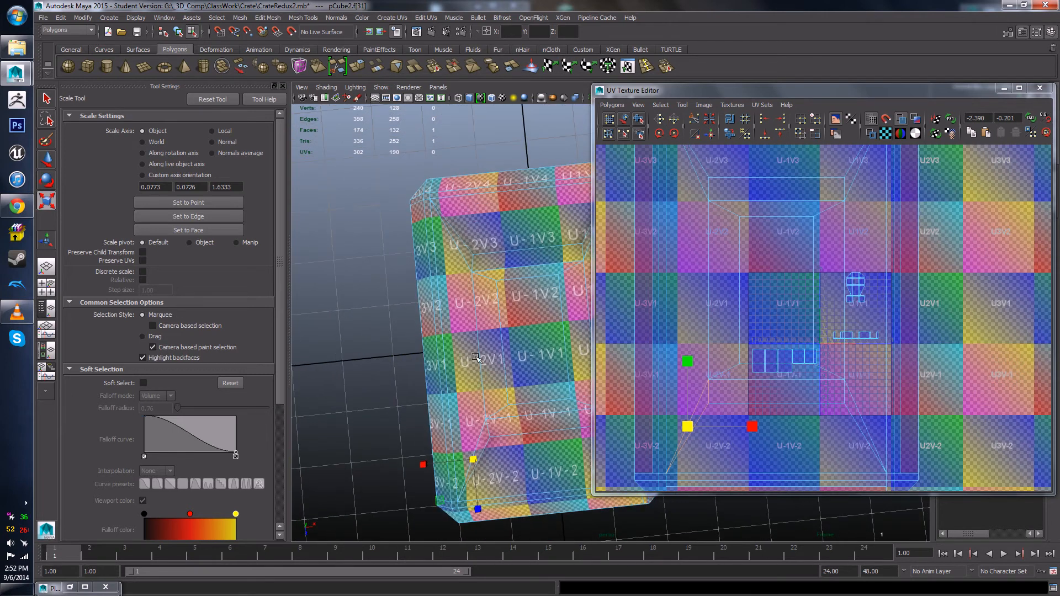
alt+drag(458, 257, 486, 225)
alt+drag(457, 281, 459, 315)
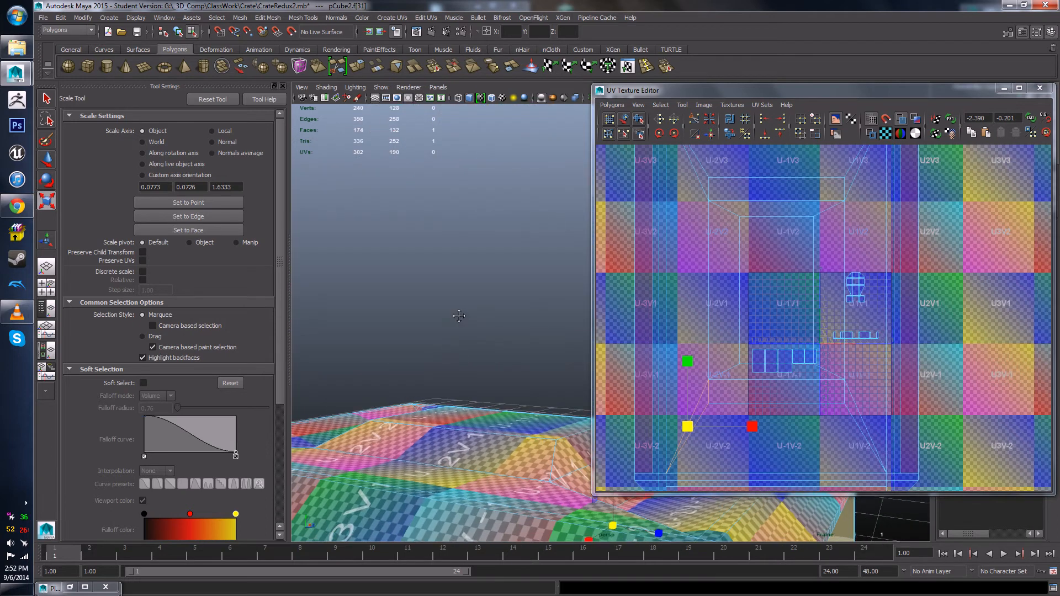
alt+middle_drag(459, 314, 467, 269)
Step: Select the thin bevel face under the lid's long side to locate its UVs, and hide the checker texture
double_click(445, 395)
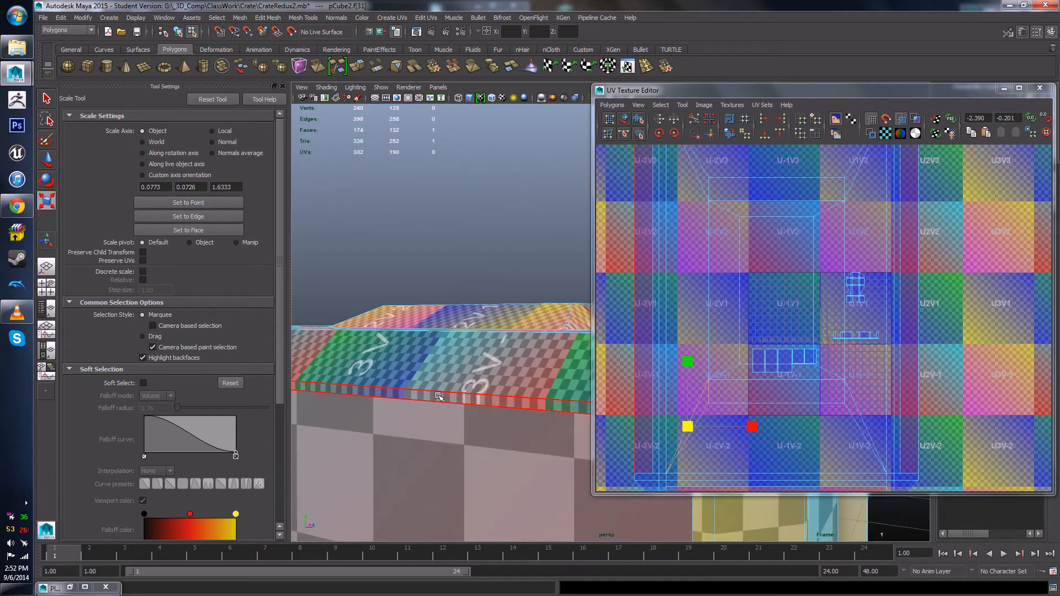
click(438, 395)
alt+right_drag(438, 396, 464, 301)
alt+drag(464, 301, 421, 318)
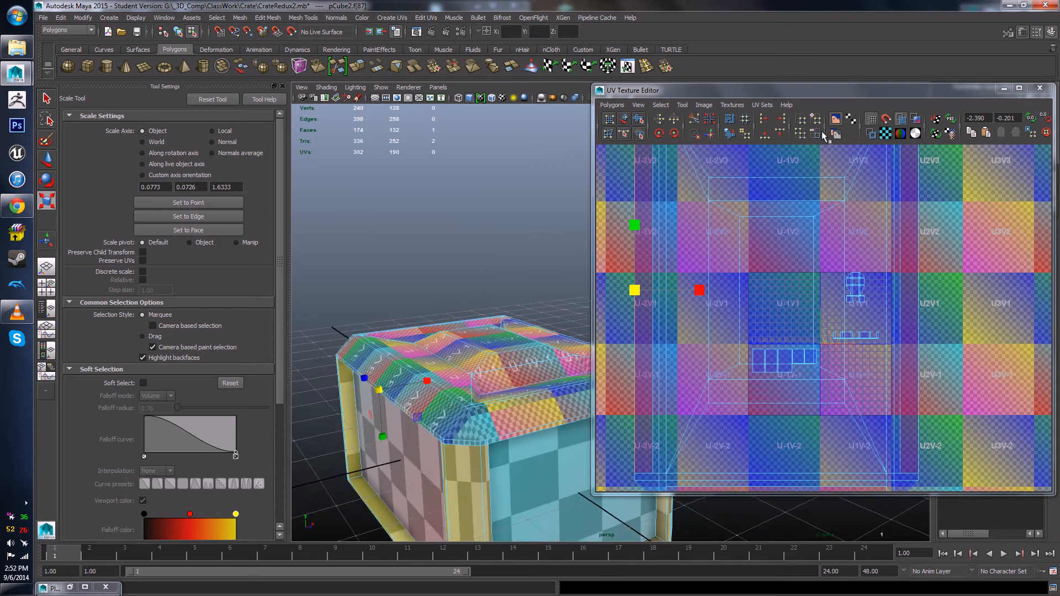
click(885, 137)
alt+drag(378, 245, 570, 167)
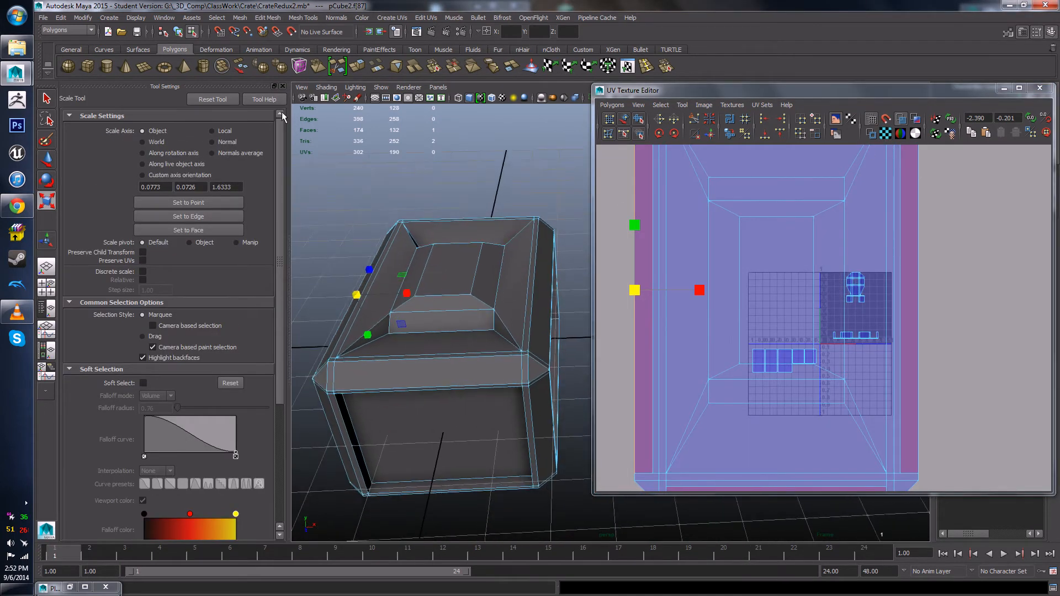
Step: Close the tool settings and turn on UV distortion shading for the crate
click(283, 87)
alt+drag(386, 259, 455, 227)
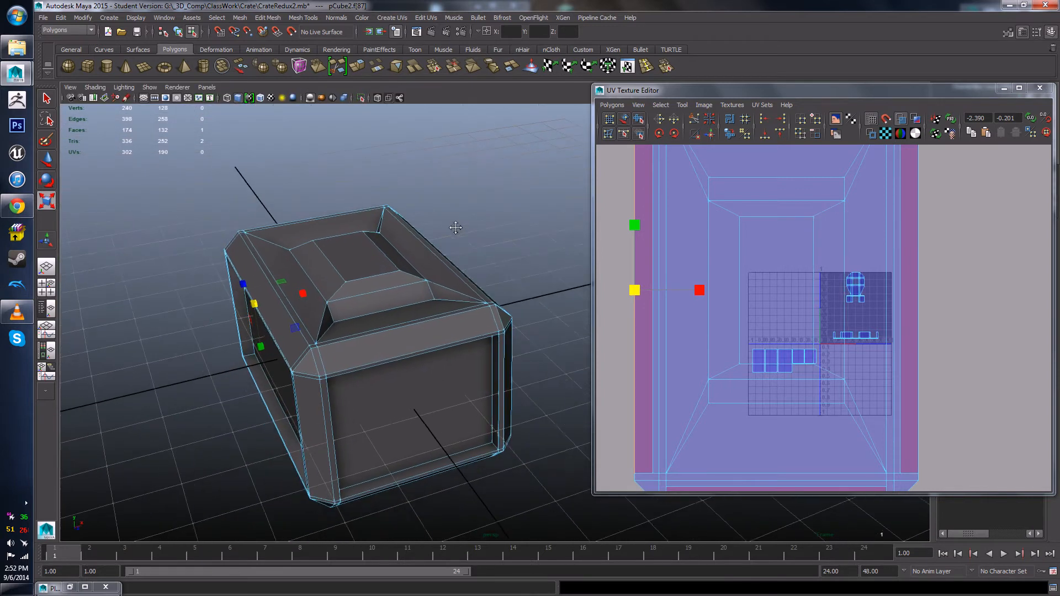
alt+middle_drag(456, 228, 453, 225)
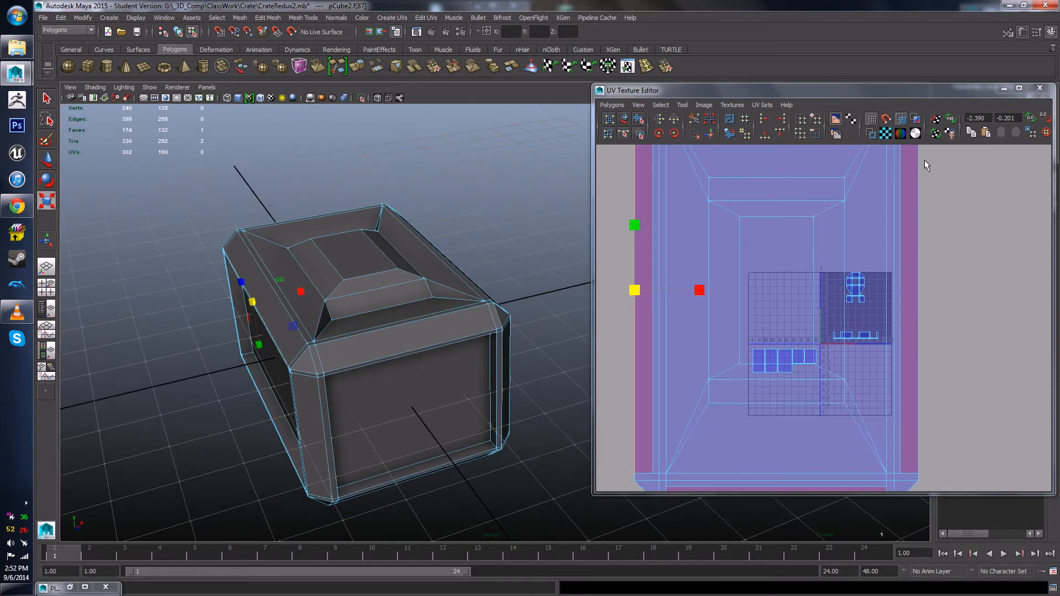
click(915, 119)
mouse_move(436, 301)
alt+mouse_down()
mouse_move(450, 308)
mouse_move(483, 282)
mouse_move(428, 270)
alt+mouse_up()
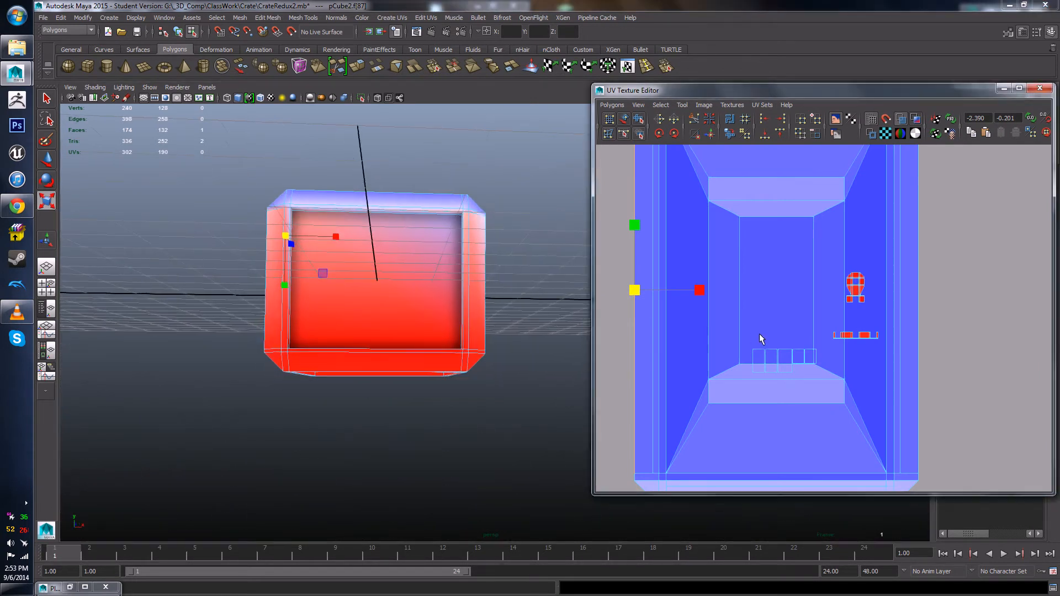
Step: Examine the distortion shading around the crate and select its recessed side panels to locate their UV shells
scroll(822, 353, up, 5)
alt+drag(132, 372, 443, 347)
click(375, 314)
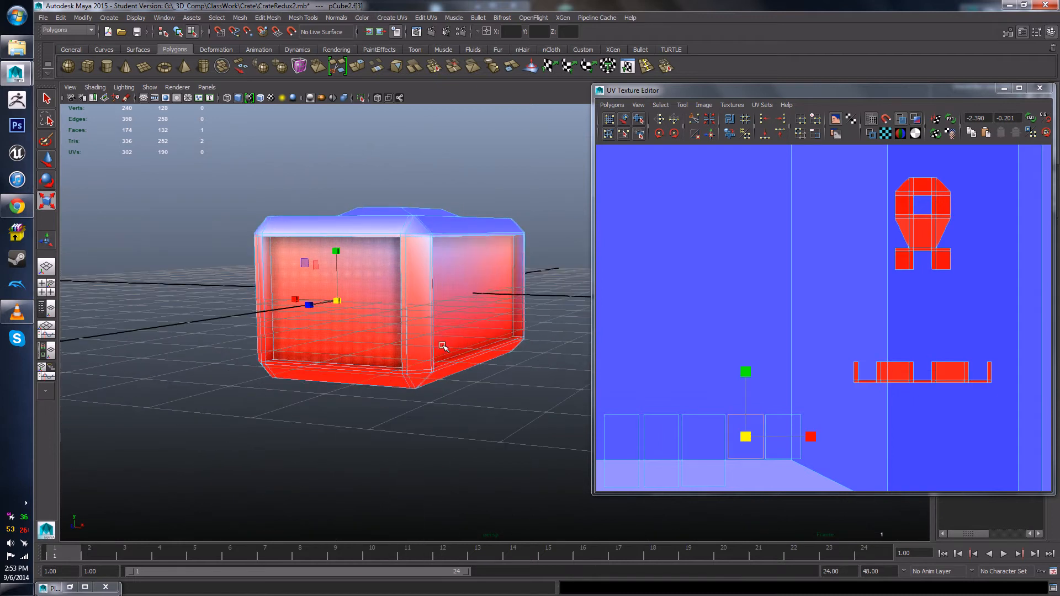
shift+click(461, 308)
alt+drag(461, 308, 513, 355)
shift+click(461, 339)
shift+click(404, 426)
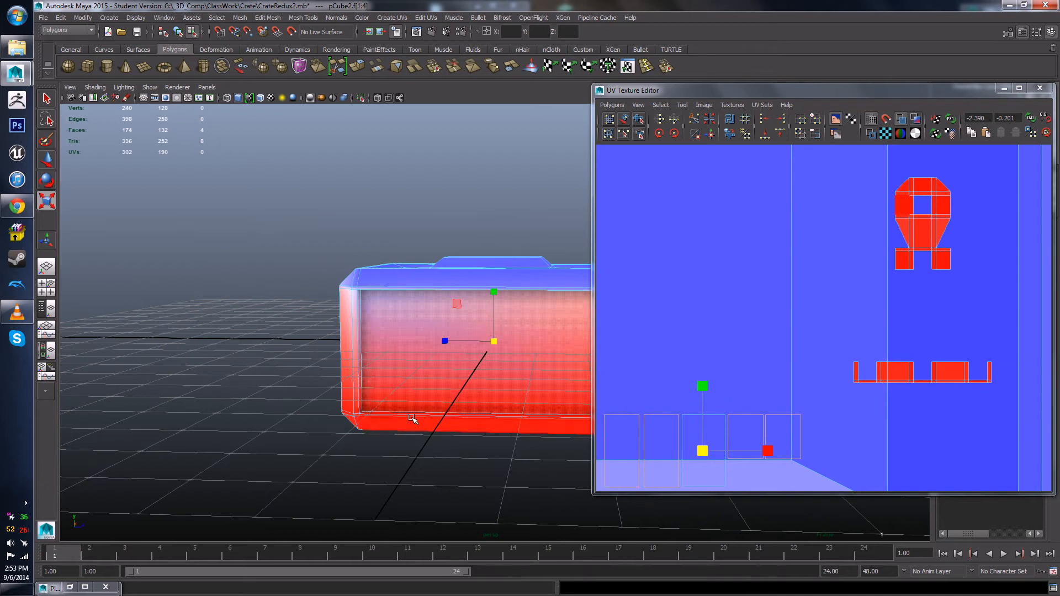
Step: Select the lower rim face and two side panels to locate their UVs, and turn off the distortion shading
click(411, 417)
alt+drag(416, 392, 423, 383)
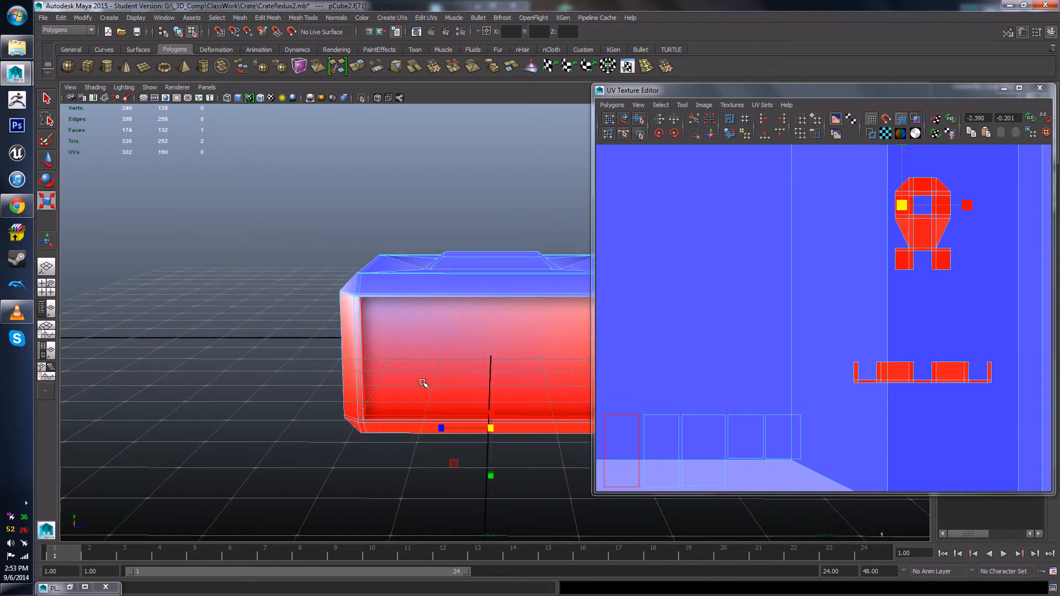
click(430, 344)
alt+drag(359, 356, 478, 354)
shift+click(435, 353)
alt+drag(291, 386, 426, 385)
alt+middle_drag(447, 376, 380, 374)
click(915, 119)
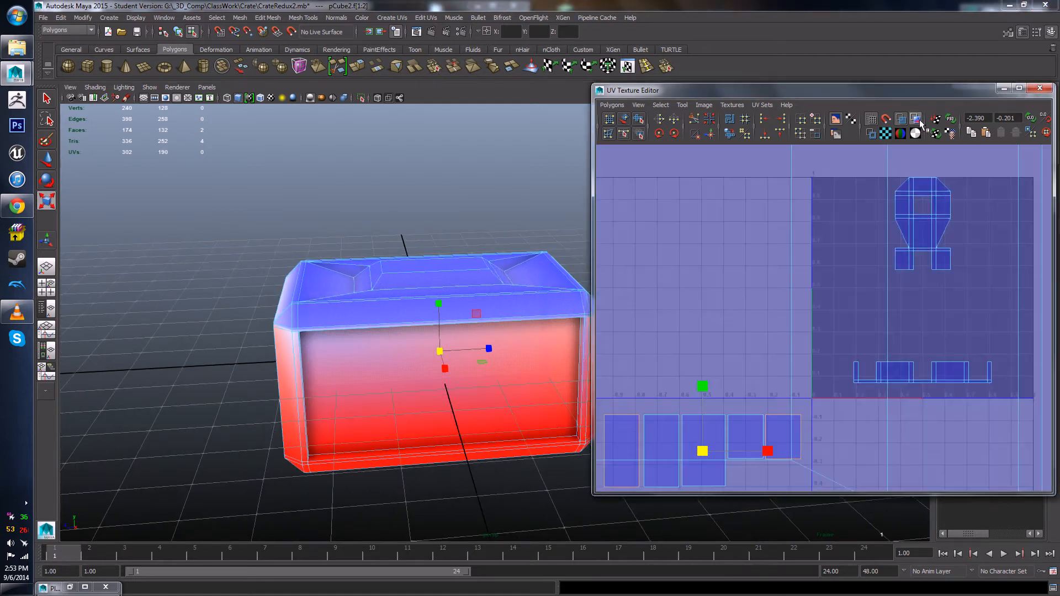
Step: Select the whole lid UV shell and scale it down to fit inside the tile beside the UV square
scroll(826, 348, down, 5)
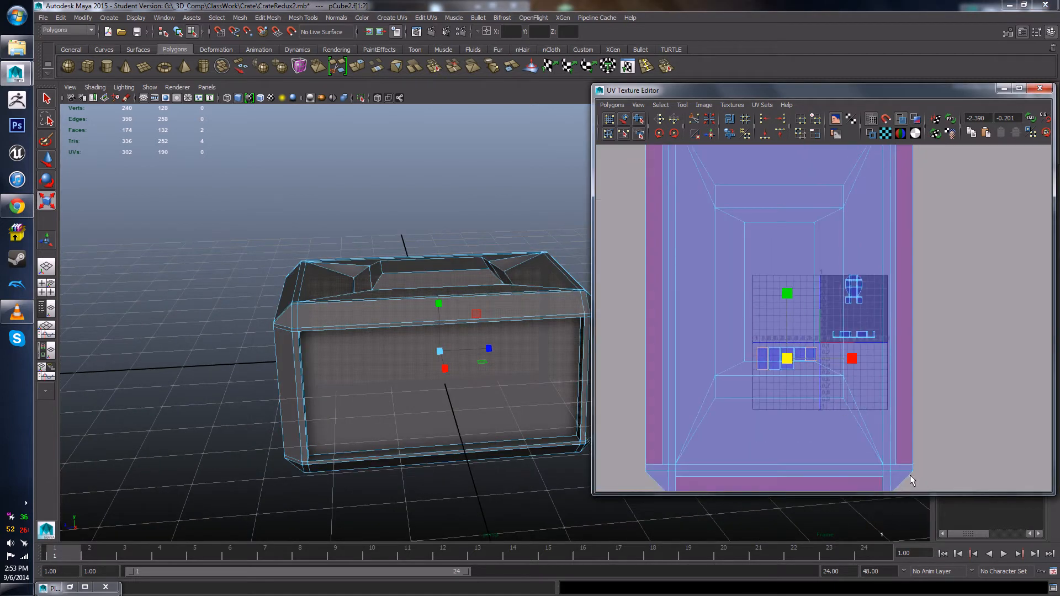
right_drag(910, 480, 956, 464)
drag(874, 437, 920, 479)
ctrl+right_drag(918, 468, 942, 457)
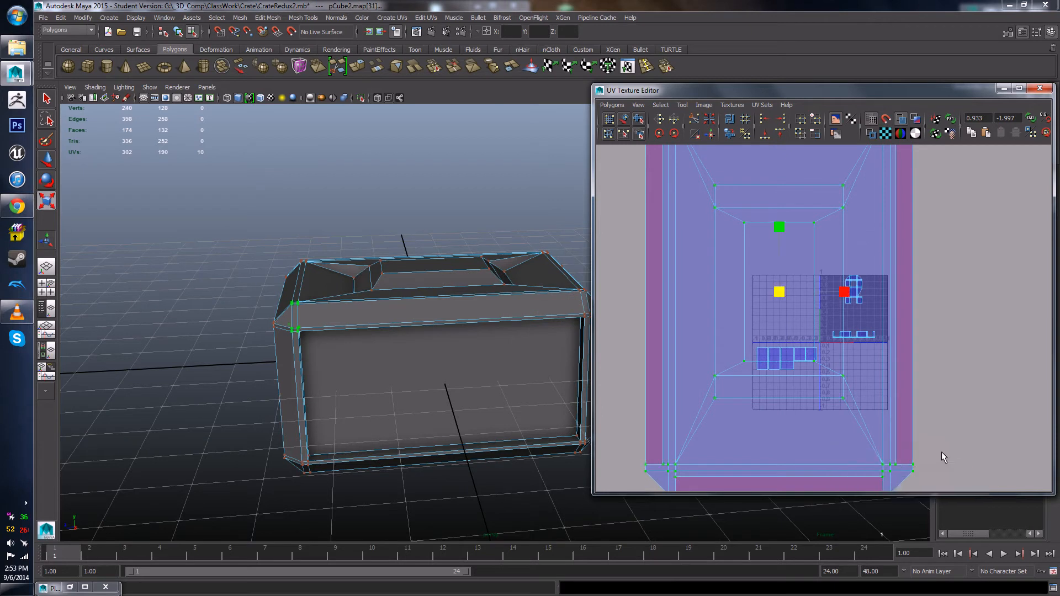
drag(781, 295, 720, 279)
key(q)
key(w)
scroll(753, 277, up, 5)
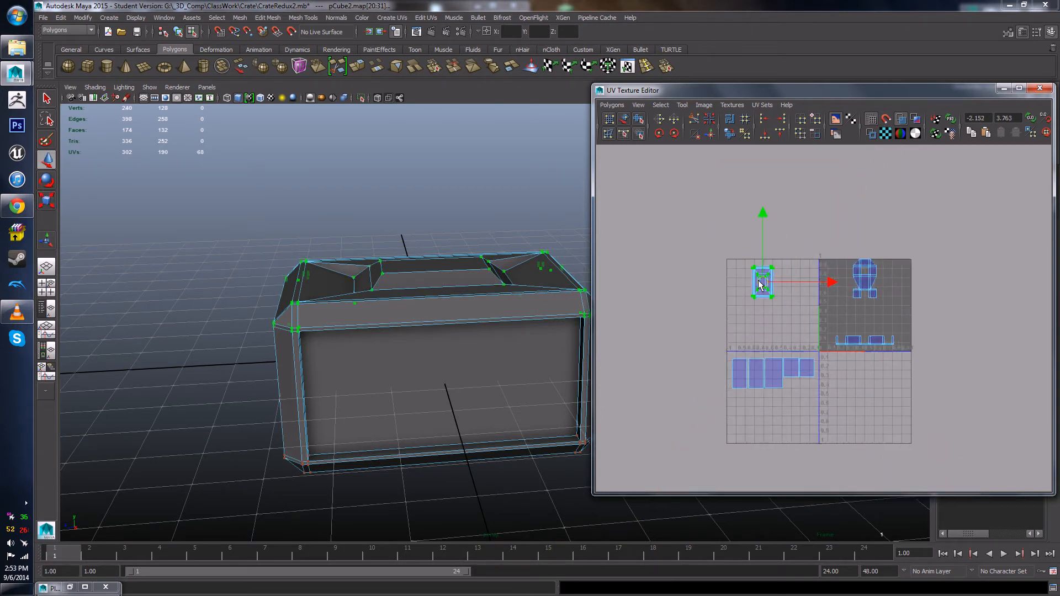
Step: Convert the lid shell selection to faces and move the shell nearer the middle of the tile beside the UV square
right_drag(752, 276, 749, 286)
alt+middle_drag(724, 302, 781, 331)
mouse_move(767, 302)
ctrl+right_down()
mouse_move(816, 298)
mouse_move(766, 296)
ctrl+right_up()
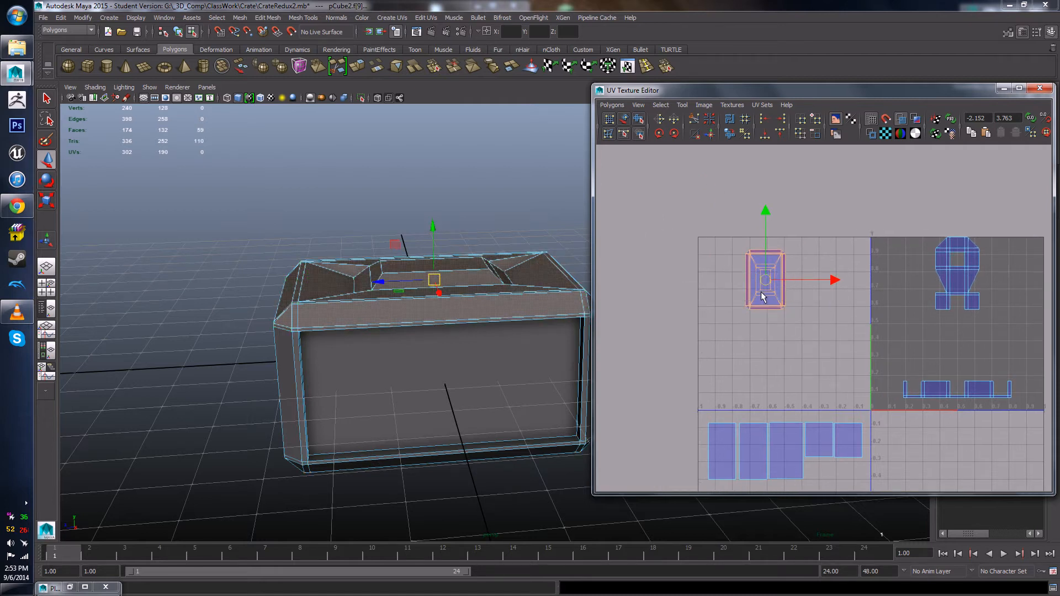
scroll(761, 279, up, 5)
alt+middle_drag(760, 275, 798, 304)
drag(767, 282, 795, 321)
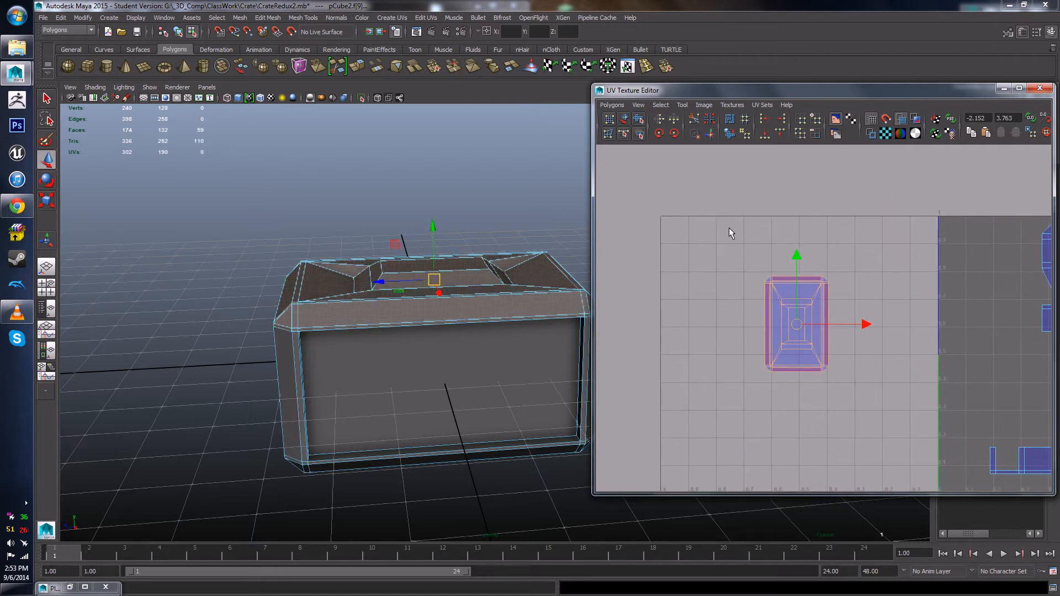
Step: Reselect all of the lid shell's UVs and try the Smooth UV tool on them
click(730, 230)
right_drag(773, 276, 814, 275)
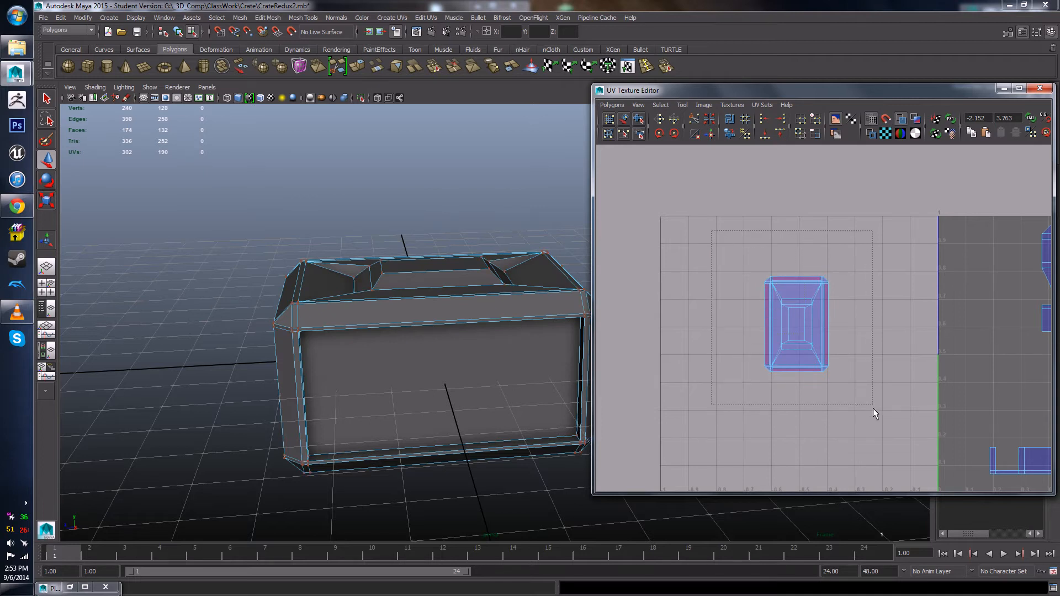
drag(873, 413, 874, 411)
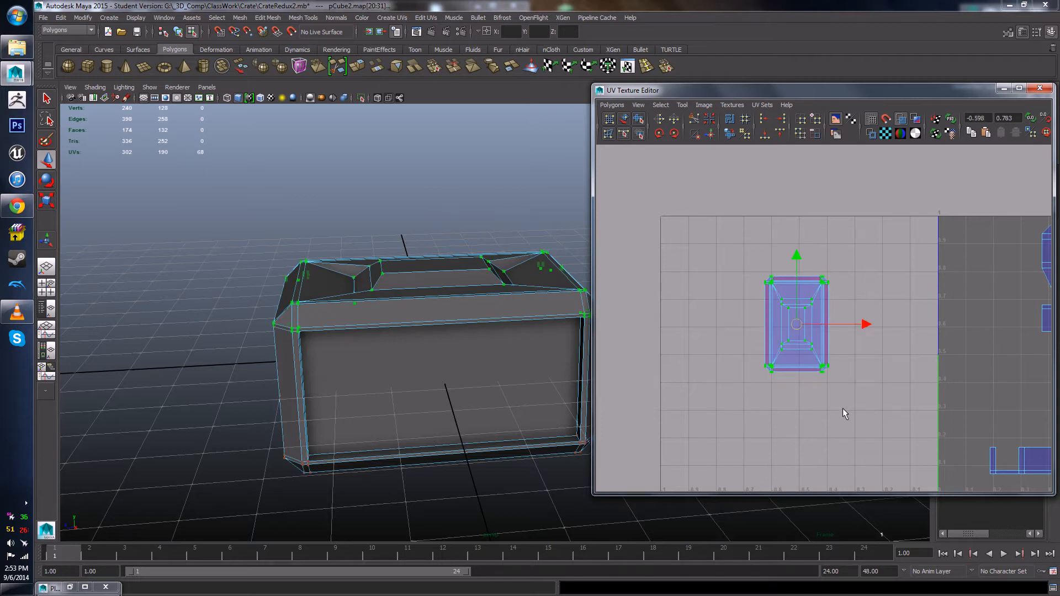
click(642, 124)
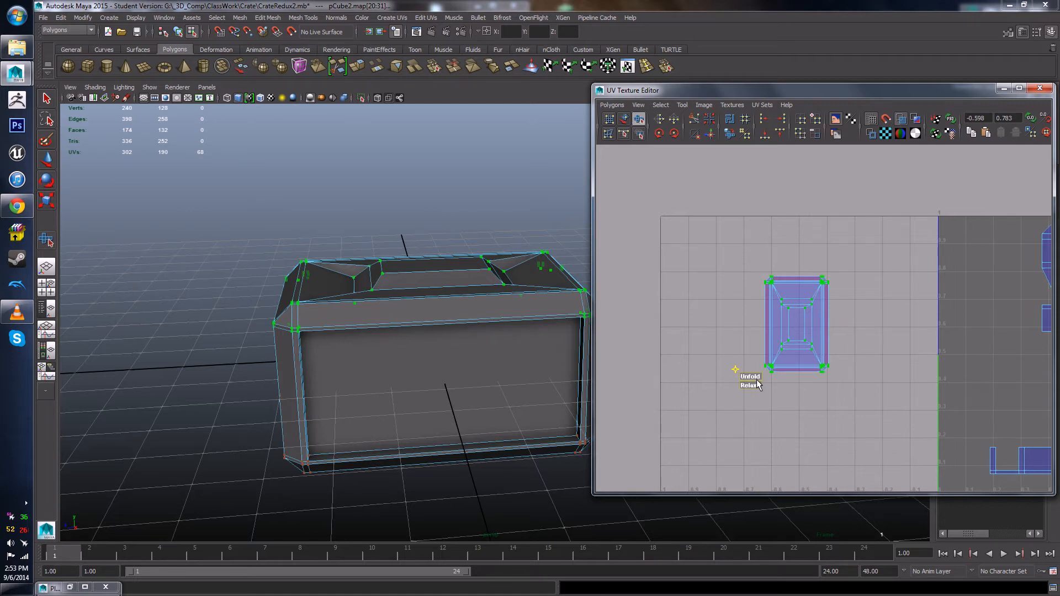
drag(752, 380, 781, 398)
drag(852, 385, 704, 405)
alt+right_drag(705, 405, 846, 329)
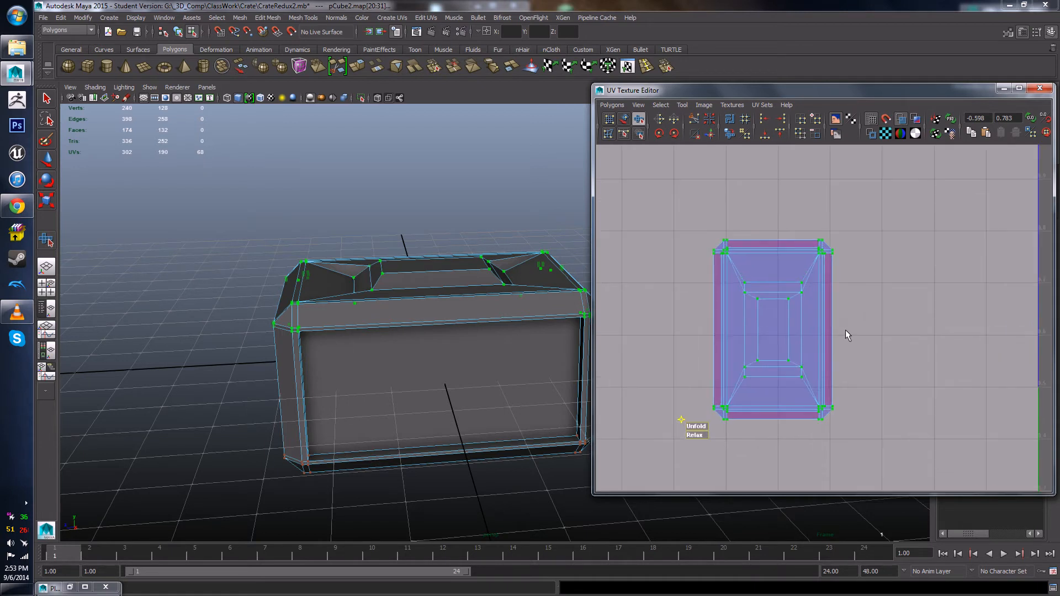
Step: Maximize the UV Texture Editor and unfold the lid shell until its overlapping border strips spread outward
alt+middle_drag(846, 330, 880, 274)
alt+right_drag(880, 275, 825, 168)
alt+middle_drag(824, 167, 837, 236)
drag(825, 90, 809, 7)
alt+right_drag(584, 303, 585, 327)
alt+middle_drag(584, 327, 599, 292)
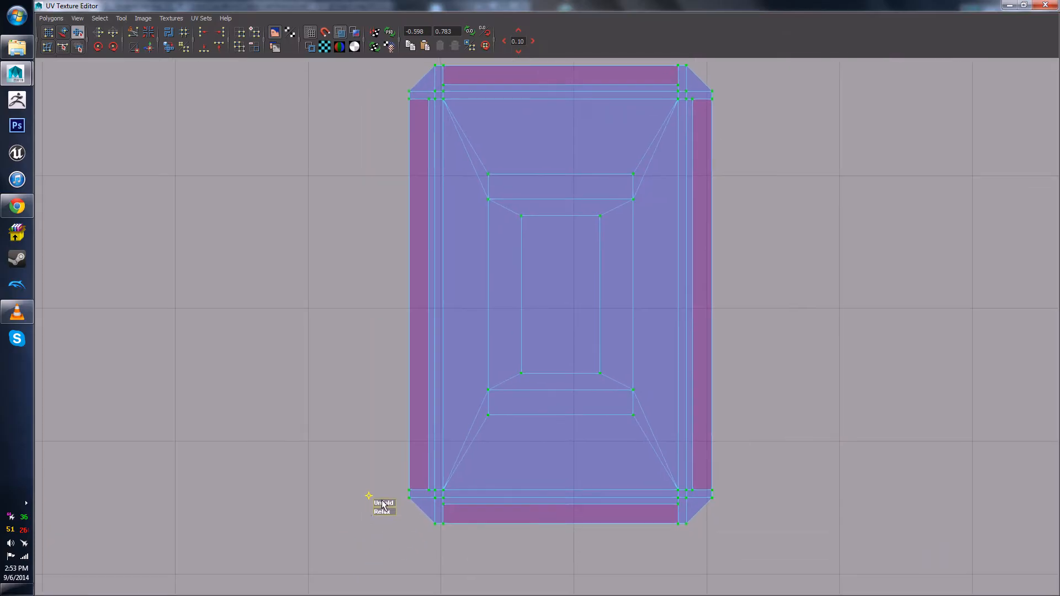
drag(383, 503, 433, 501)
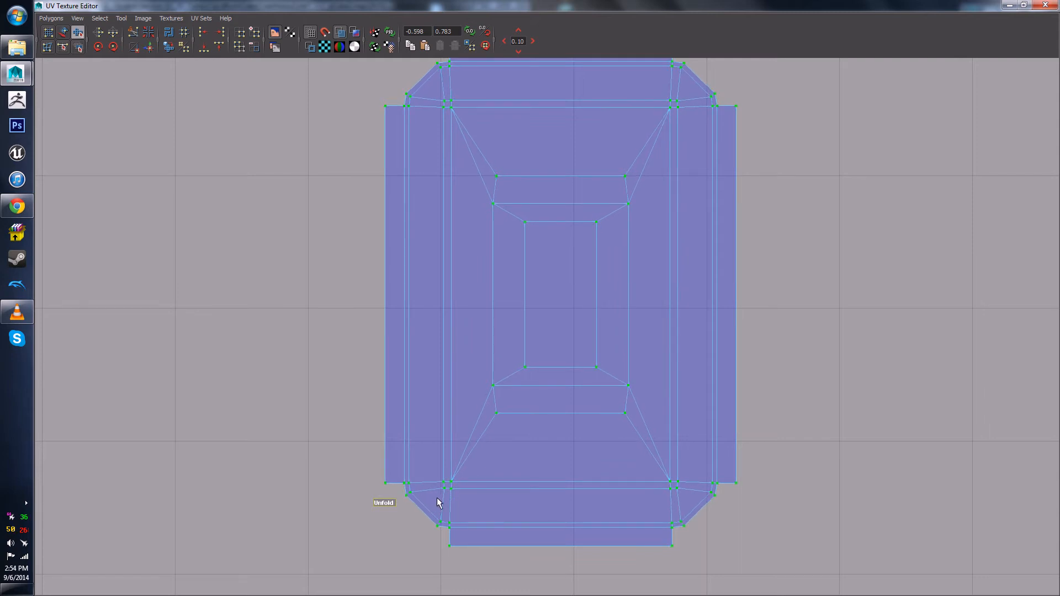
drag(436, 498, 437, 498)
scroll(592, 415, down, 3)
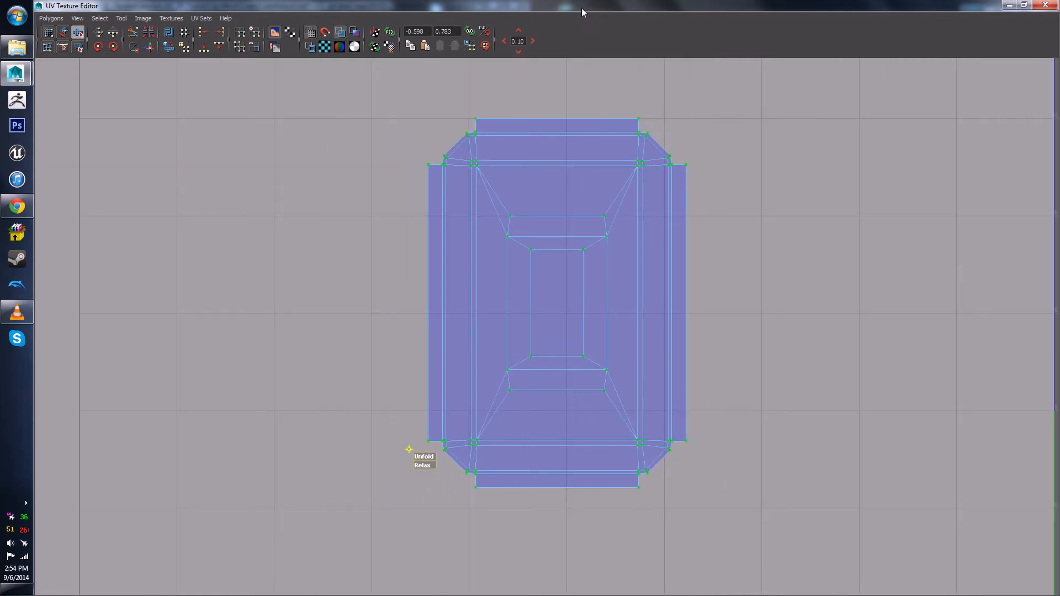
Step: Restore the UV Texture Editor window, turn on the distortion shading, and return the crate to object selection
drag(581, 8, 824, 107)
alt+middle_drag(716, 175, 652, 184)
right_drag(430, 281, 431, 309)
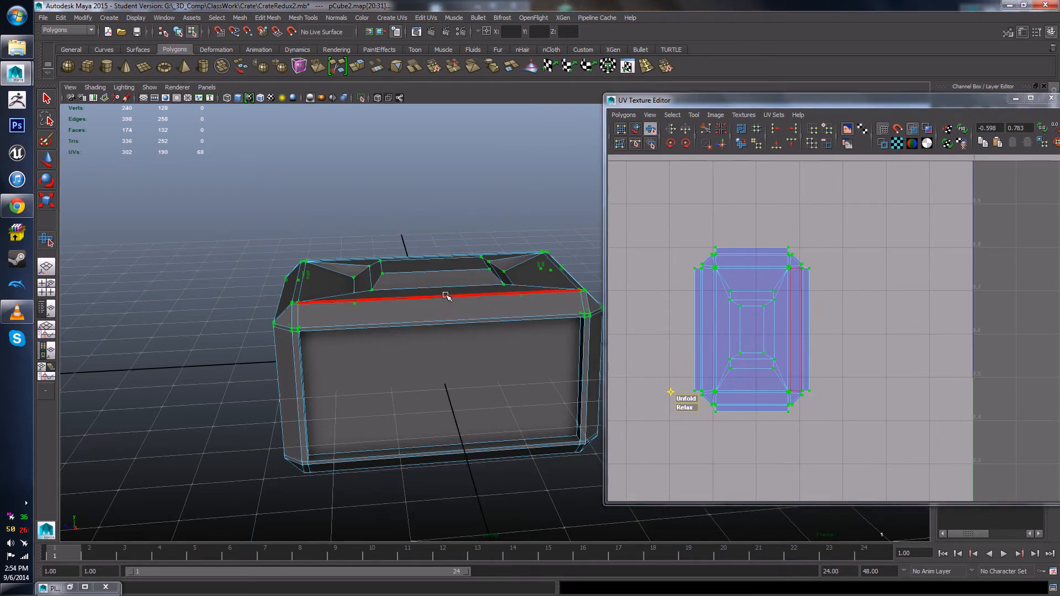
click(926, 132)
mouse_move(489, 278)
alt+mouse_down()
mouse_move(487, 267)
mouse_move(505, 297)
alt+mouse_up()
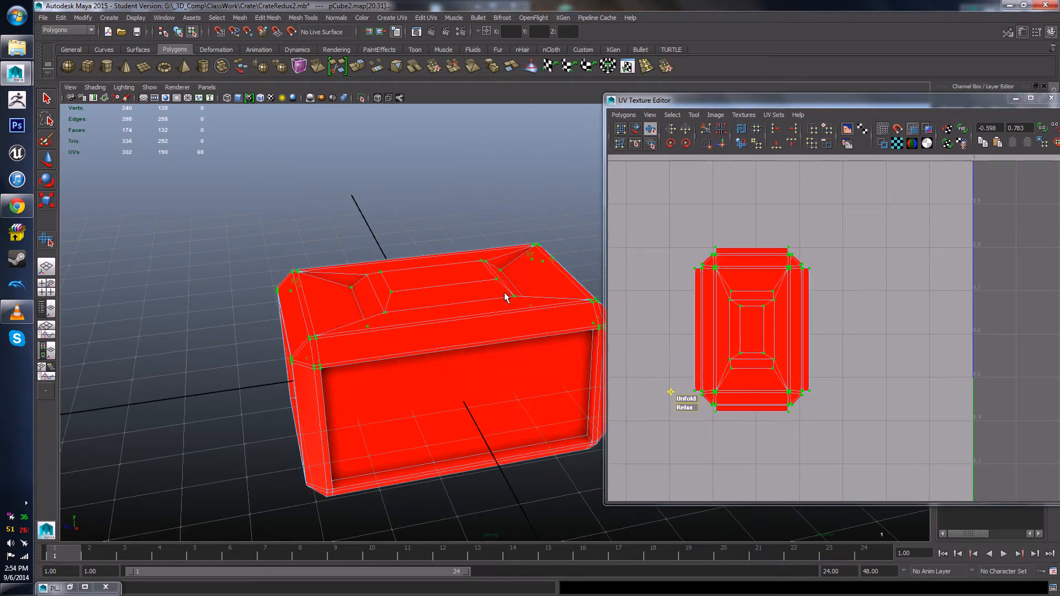
right_drag(504, 297, 542, 277)
alt+drag(497, 265, 436, 263)
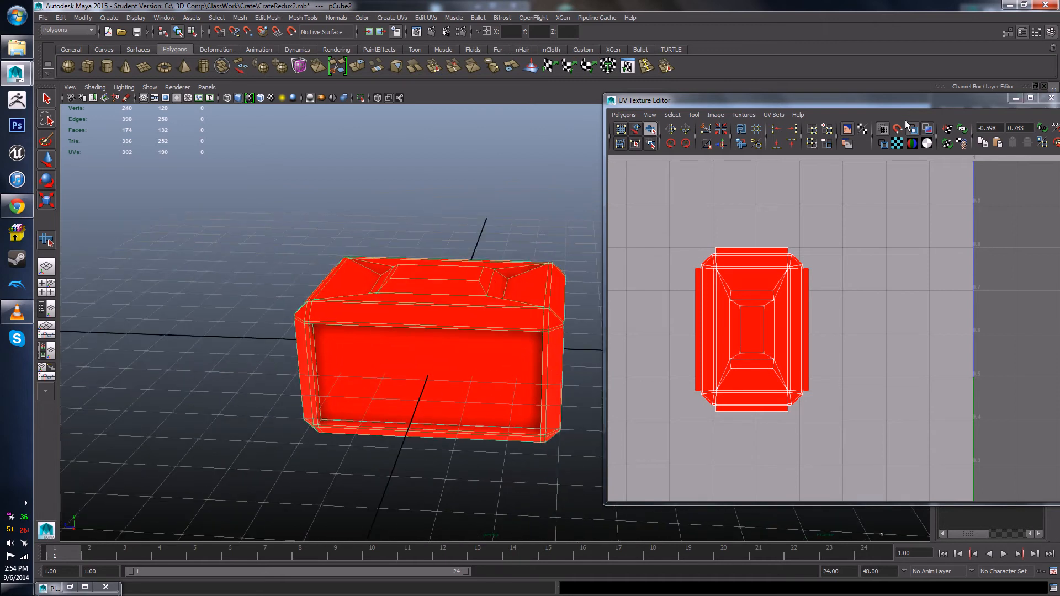
scroll(916, 253, down, 4)
alt+middle_drag(894, 316, 880, 258)
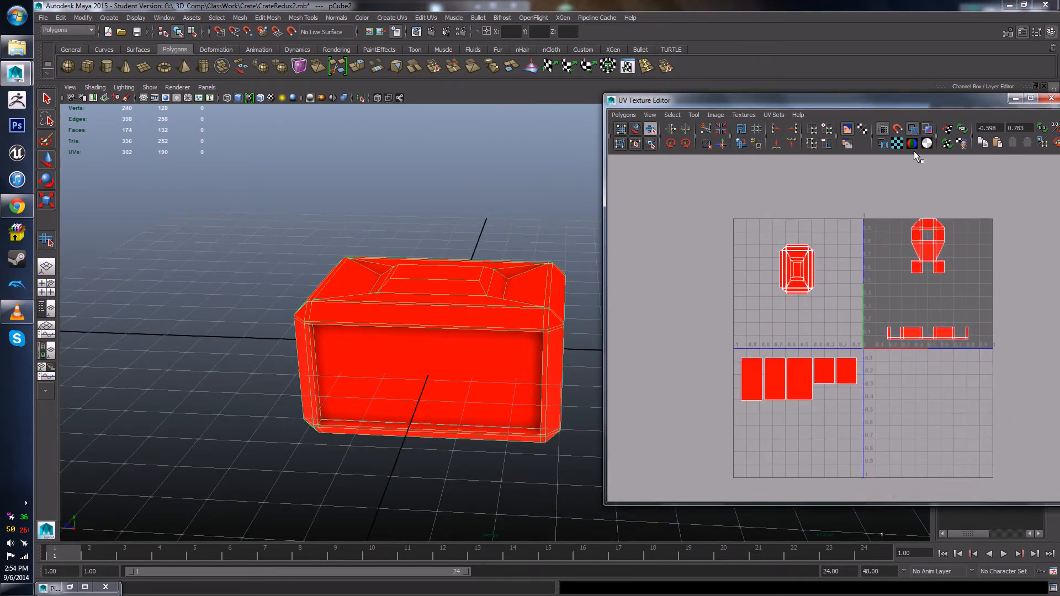
Step: Compare the crate and its UV shells with the distortion shading toggled off and on
click(927, 130)
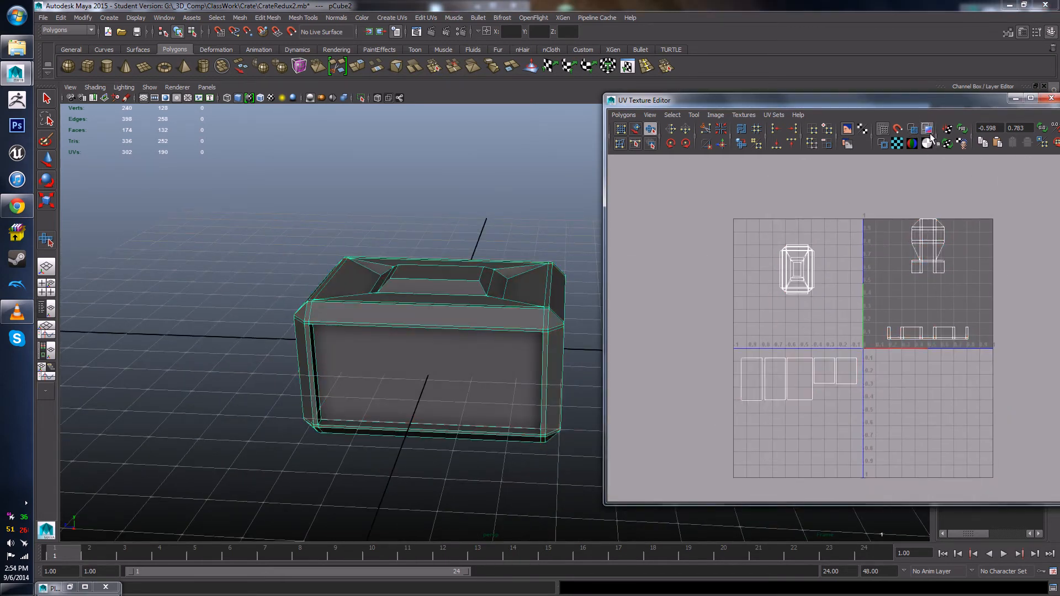
click(927, 131)
mouse_move(480, 348)
alt+mouse_down()
mouse_move(431, 267)
mouse_move(456, 337)
mouse_move(480, 345)
mouse_move(484, 312)
mouse_move(561, 308)
mouse_move(496, 331)
alt+mouse_up()
scroll(897, 274, up, 5)
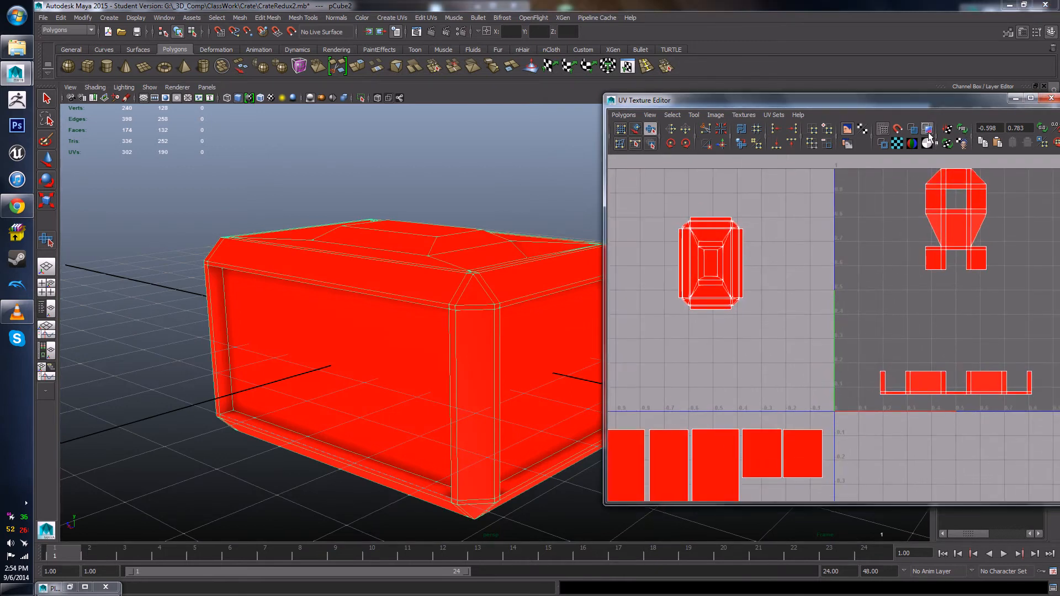
click(926, 129)
click(927, 129)
click(926, 129)
click(927, 129)
scroll(686, 264, up, 3)
alt+middle_drag(686, 264, 793, 335)
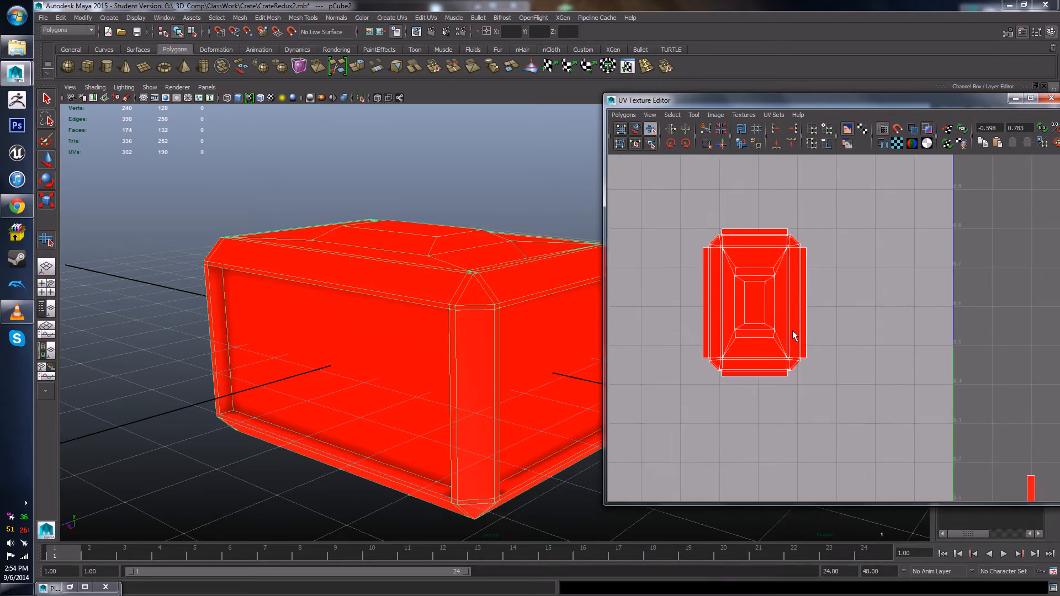
Step: Replace the distortion shading with the colored checker texture and examine the lid from above
click(926, 143)
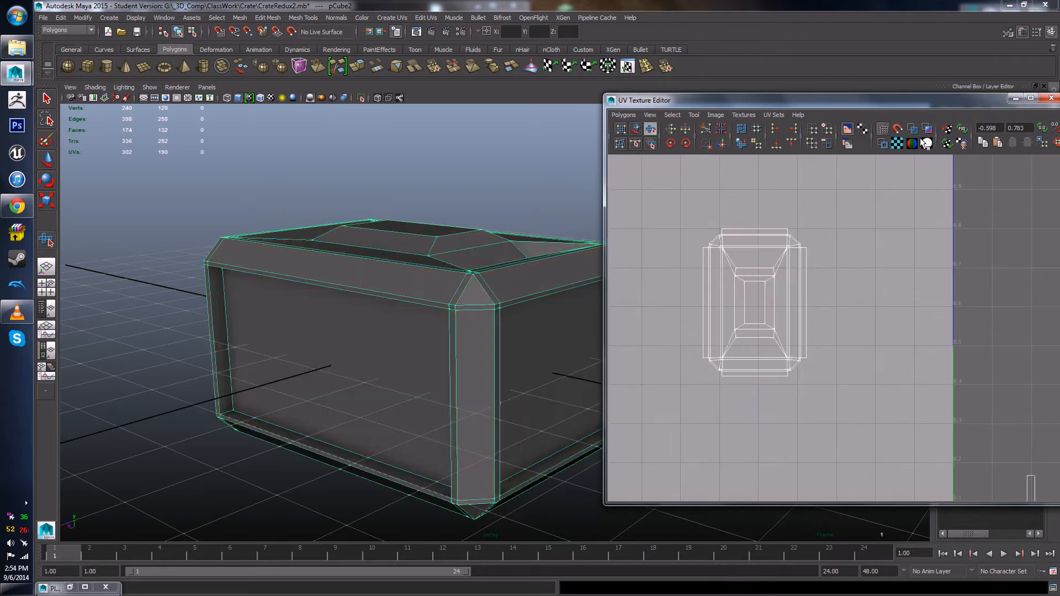
click(914, 133)
click(898, 143)
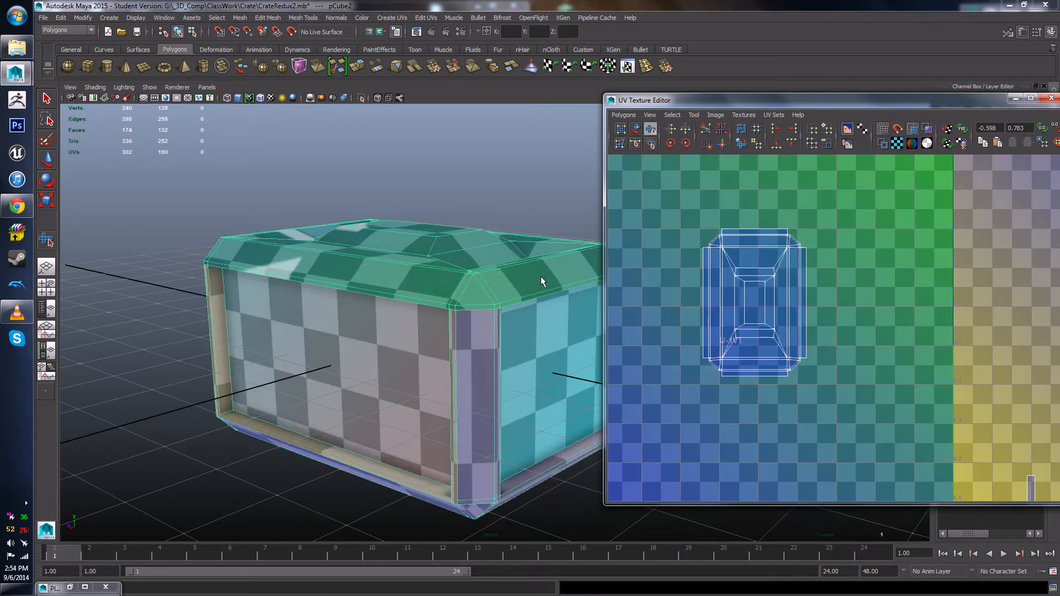
mouse_move(541, 276)
alt+mouse_down()
mouse_move(530, 331)
mouse_move(491, 310)
alt+mouse_up()
scroll(726, 316, down, 5)
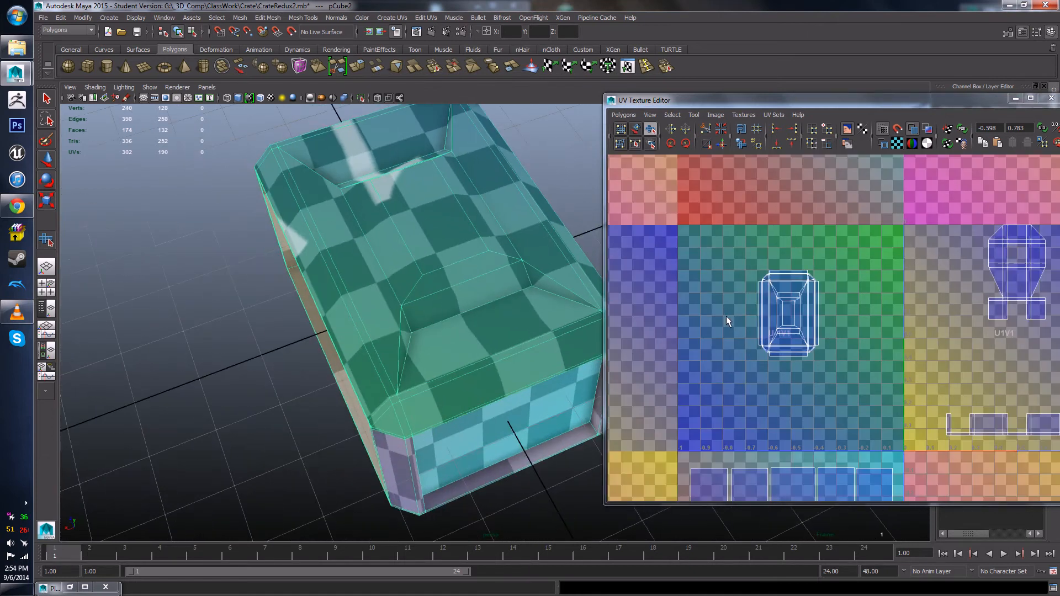
Step: Select all of the lid shell's UVs and scale them up well beyond the UV tile for a finer checker
right_drag(778, 314, 808, 286)
drag(842, 359, 764, 269)
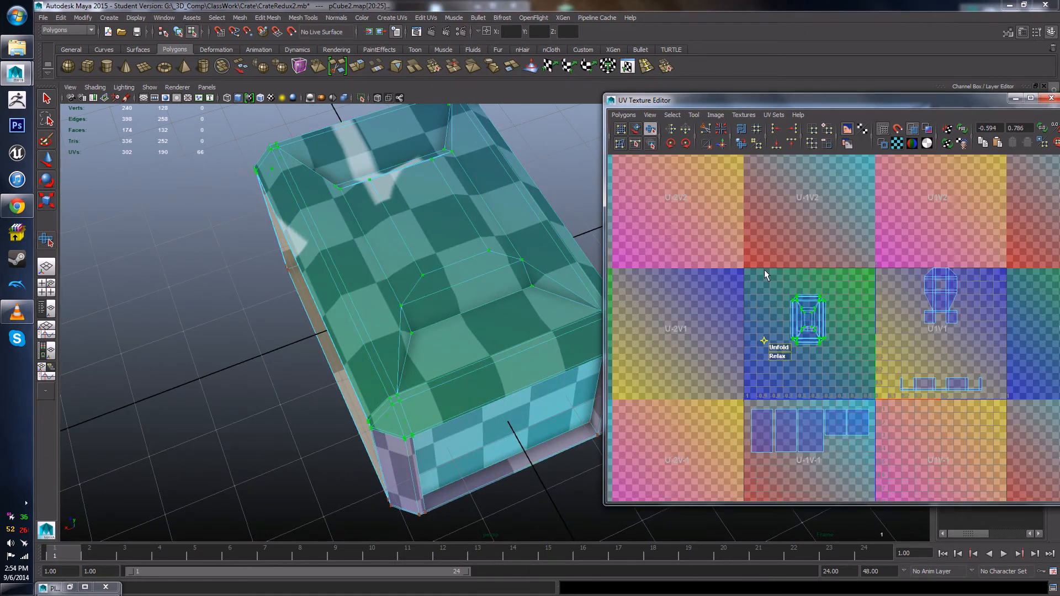
key(w)
drag(809, 319, 1057, 303)
drag(805, 318, 1011, 320)
Step: Examine the enlarged checker pattern across the lid's slopes, raised center and corner for stretching
alt+drag(433, 334, 338, 333)
scroll(335, 257, up, 3)
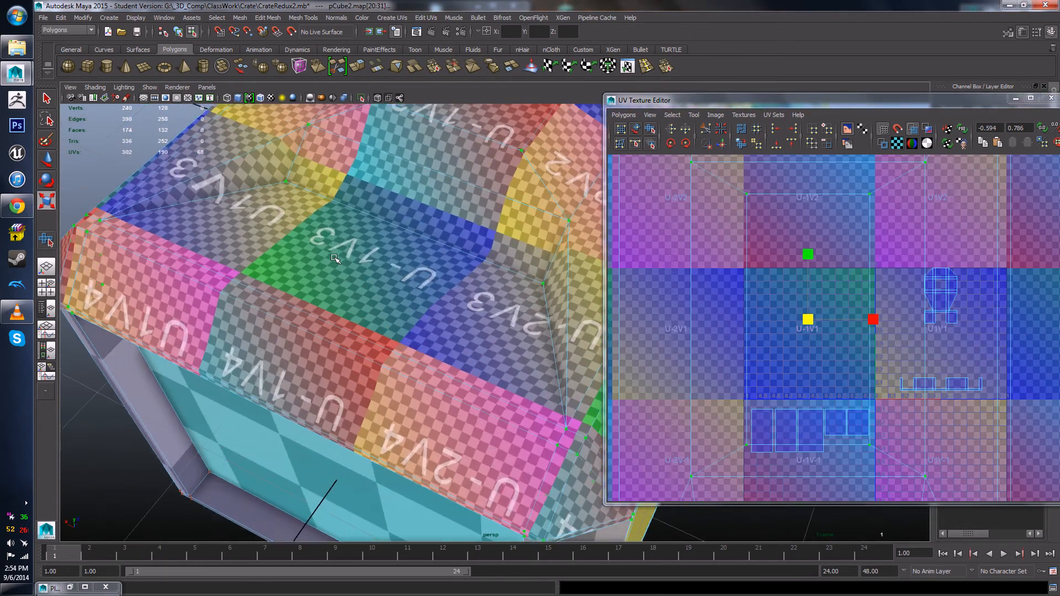
alt+drag(333, 256, 353, 306)
scroll(351, 312, up, 3)
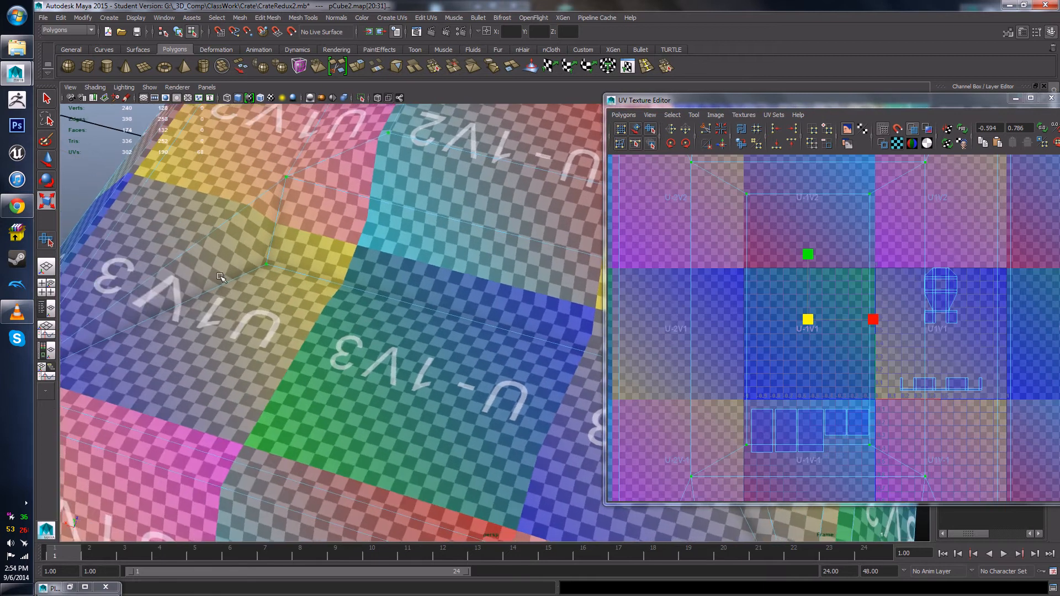
scroll(267, 271, down, 3)
mouse_move(267, 271)
alt+mouse_down()
mouse_move(270, 251)
mouse_move(278, 272)
alt+mouse_up()
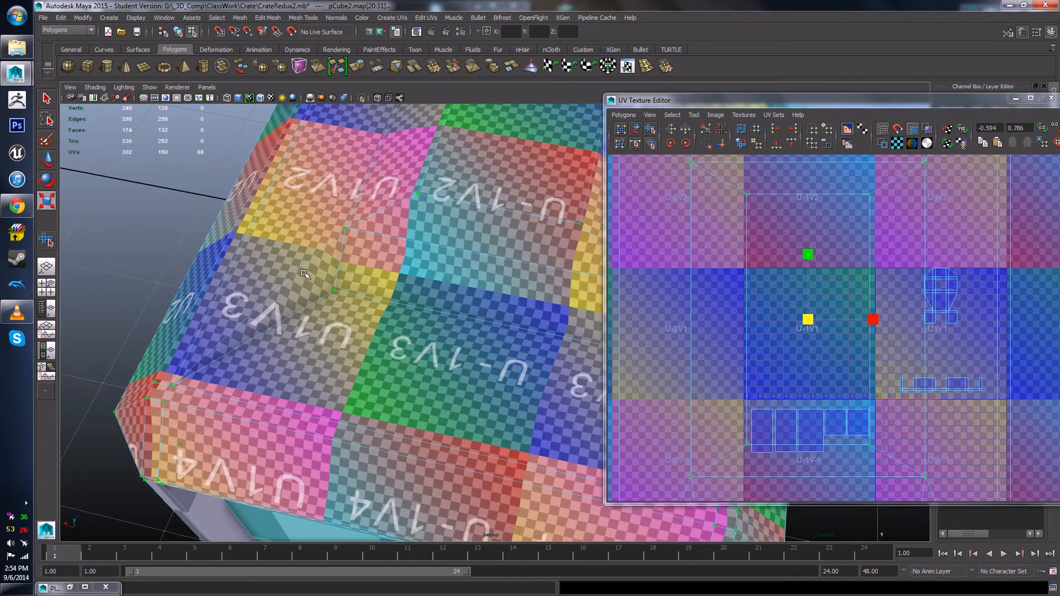
alt+drag(298, 346, 352, 326)
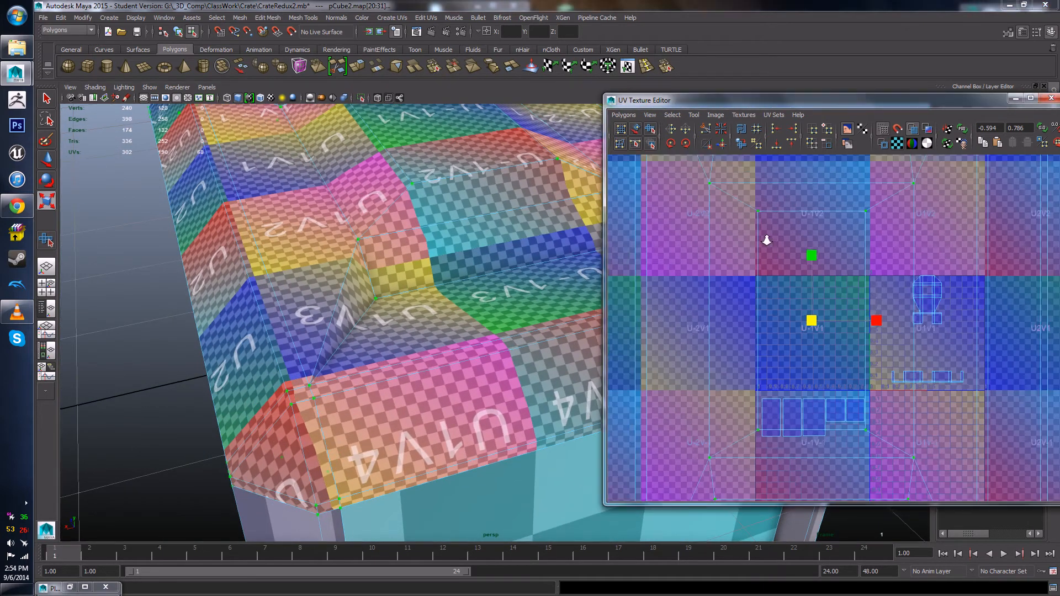
scroll(773, 236, down, 2)
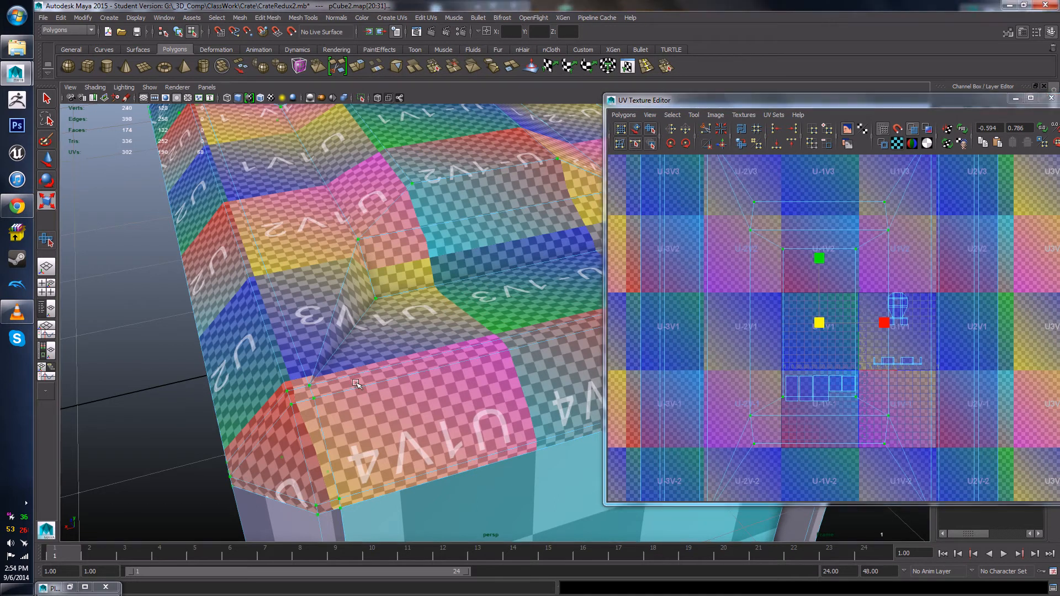
Step: Scale the lid's UV shell back down to fit inside its UV tile and turn off the checker texture
alt+drag(376, 408, 479, 424)
drag(821, 326, 763, 310)
click(899, 144)
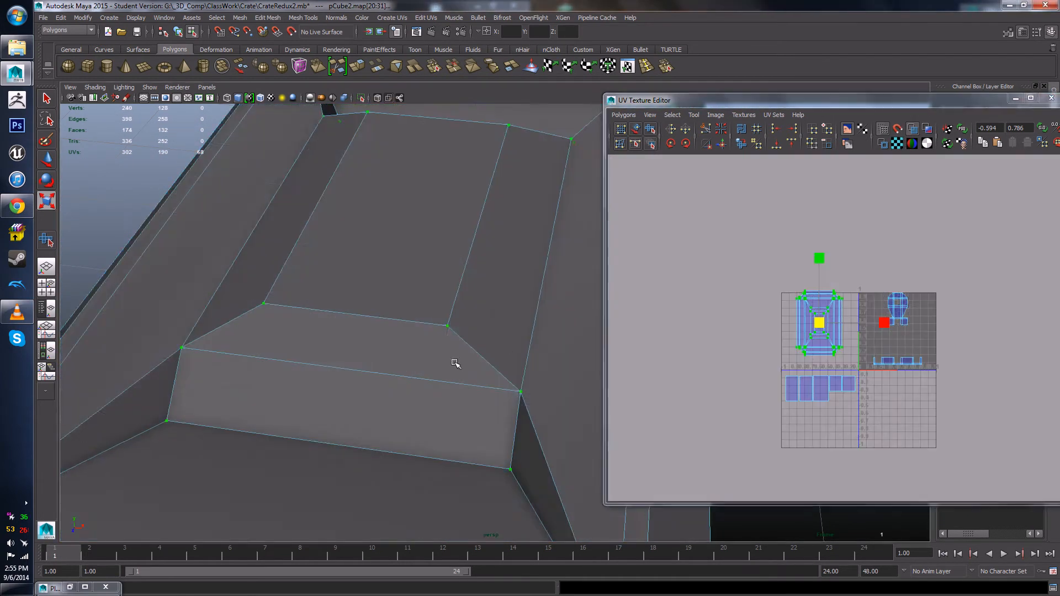
Step: Move the lid's UV shell to the upper-left corner of the tile beside the UV square and shrink it to roughly half size
scroll(455, 364, down, 3)
scroll(805, 343, up, 4)
key(w)
drag(804, 319, 783, 330)
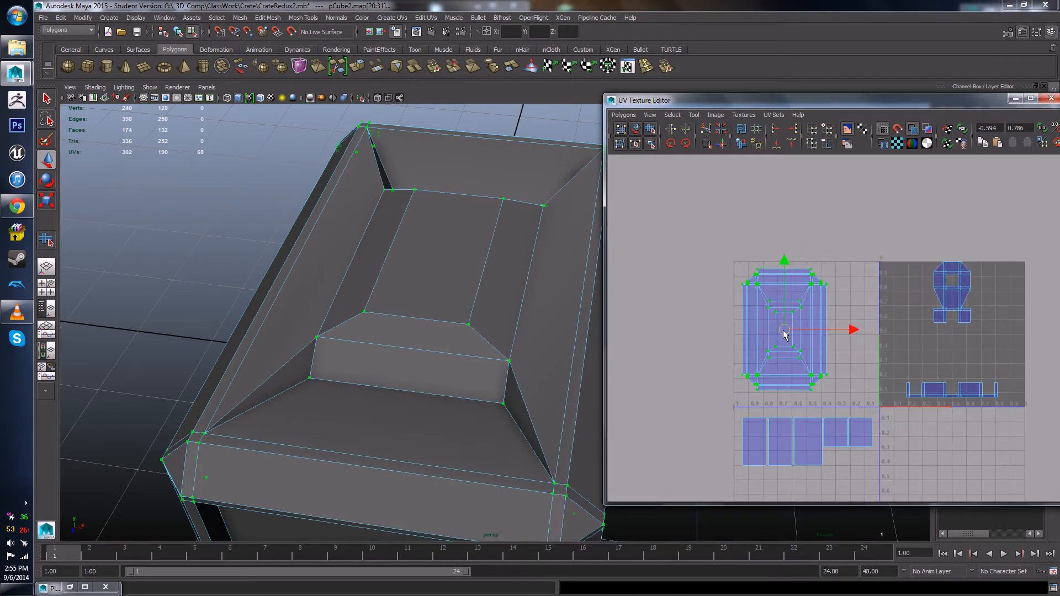
alt+middle_drag(774, 399, 725, 344)
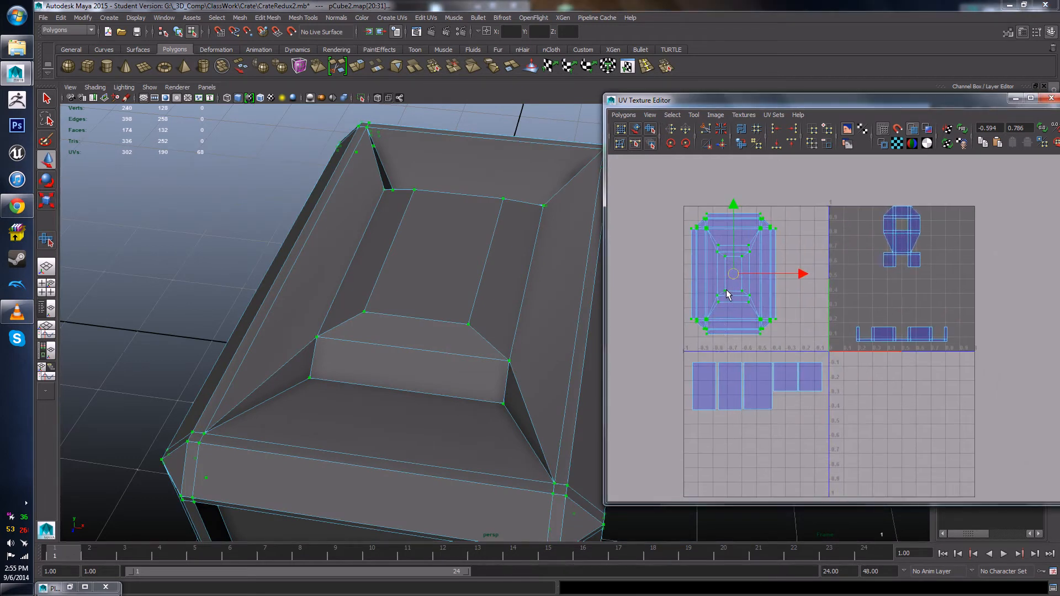
key(r)
drag(733, 282, 713, 251)
key(w)
Step: Examine the crate's side panels and underside from below, and return to object selection
scroll(491, 300, down, 4)
alt+drag(492, 300, 462, 312)
alt+drag(473, 375, 395, 287)
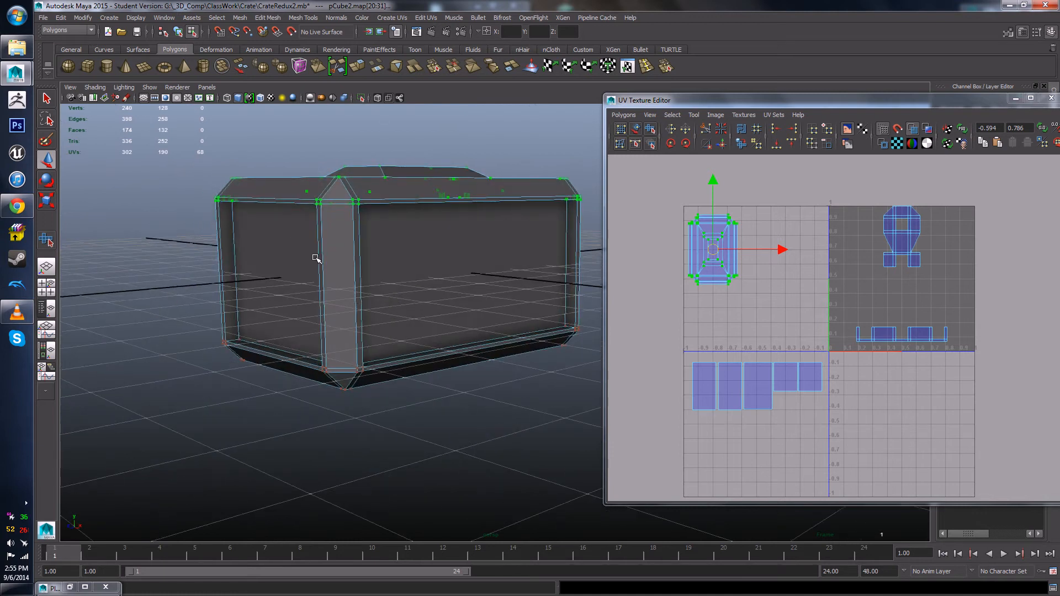
alt+drag(354, 379, 416, 402)
scroll(417, 401, up, 3)
alt+middle_drag(416, 402, 380, 462)
scroll(397, 348, up, 2)
scroll(381, 462, down, 5)
alt+drag(373, 433, 420, 397)
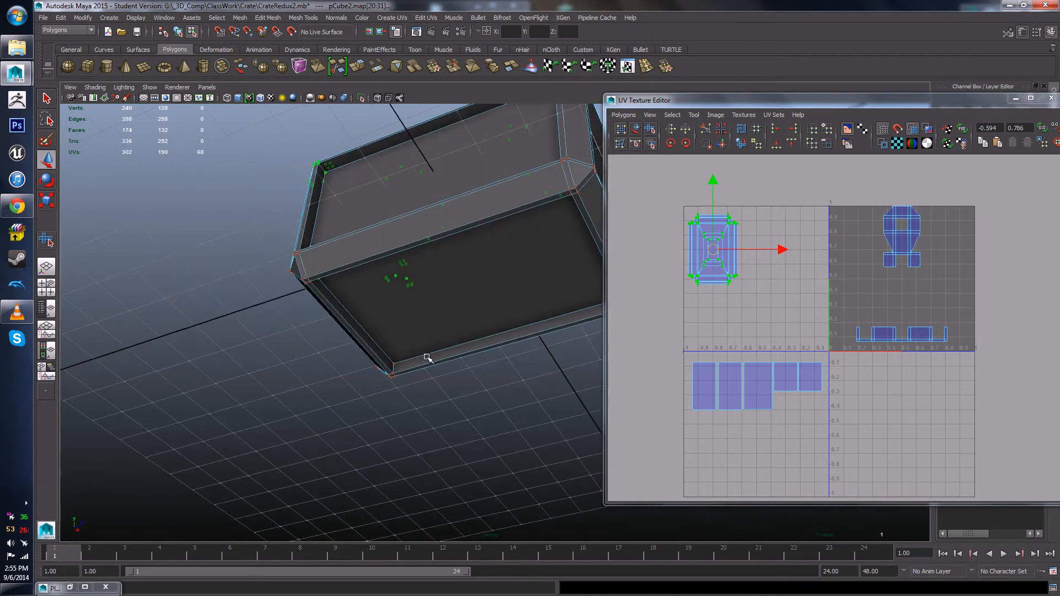
click(437, 294)
alt+drag(438, 291, 379, 348)
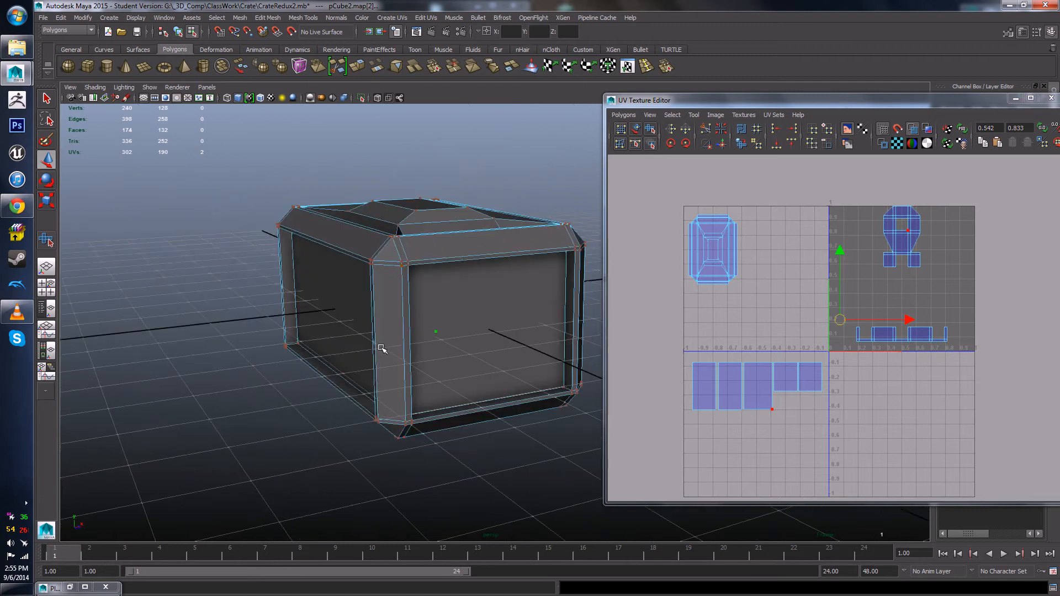
right_drag(390, 302, 413, 291)
alt+drag(418, 264, 377, 318)
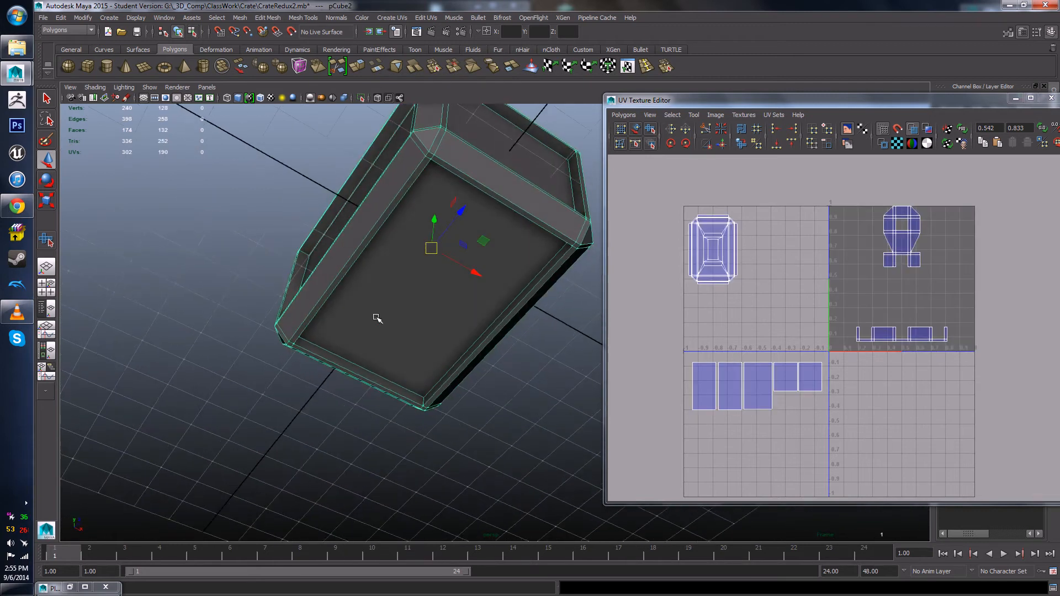
right_drag(390, 307, 389, 324)
click(388, 323)
alt+drag(388, 323, 453, 230)
key(ctrl+z)
Step: Duplicate the crate and stack the copy directly on top of the original
right_drag(453, 229, 481, 225)
click(481, 225)
scroll(429, 362, down, 3)
alt+drag(430, 362, 376, 371)
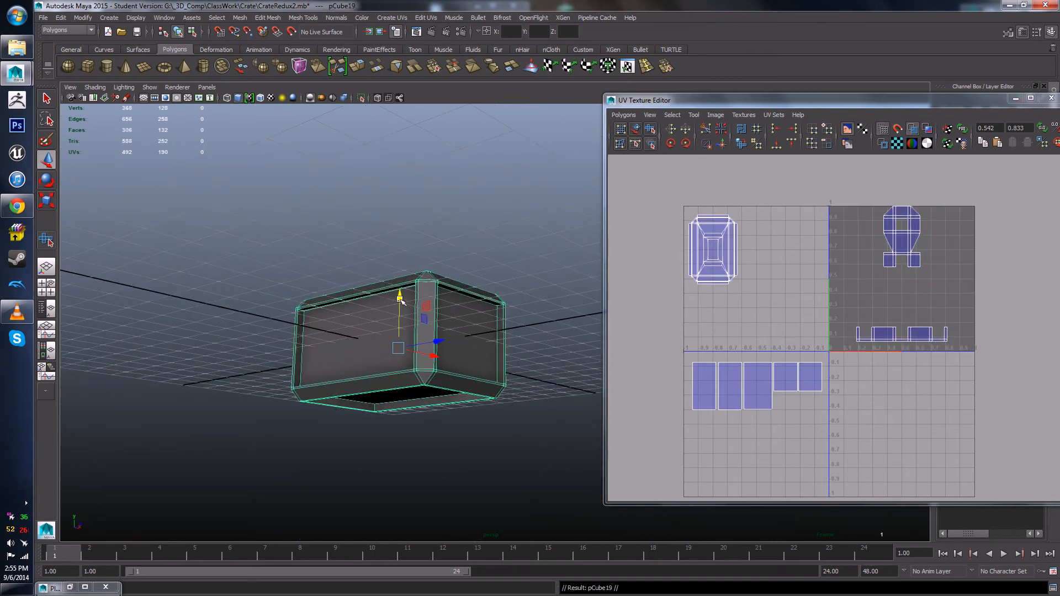
drag(400, 300, 411, 202)
alt+drag(364, 260, 416, 194)
click(417, 194)
scroll(208, 284, up, 3)
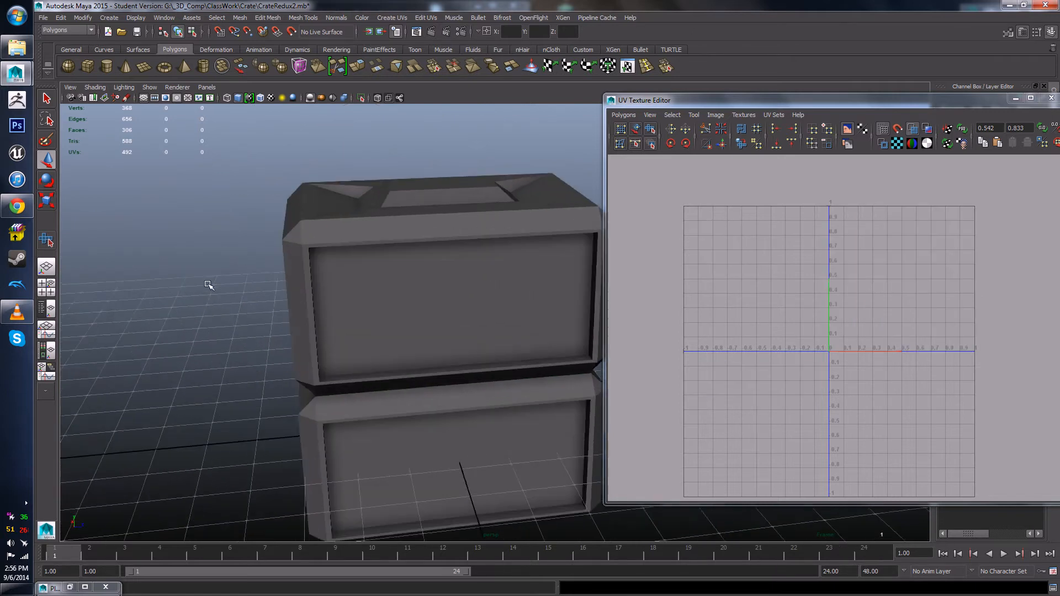
Step: Lift the crate copy off the original and lower it back down onto the lid to check the stacking
alt+drag(208, 284, 381, 297)
click(340, 322)
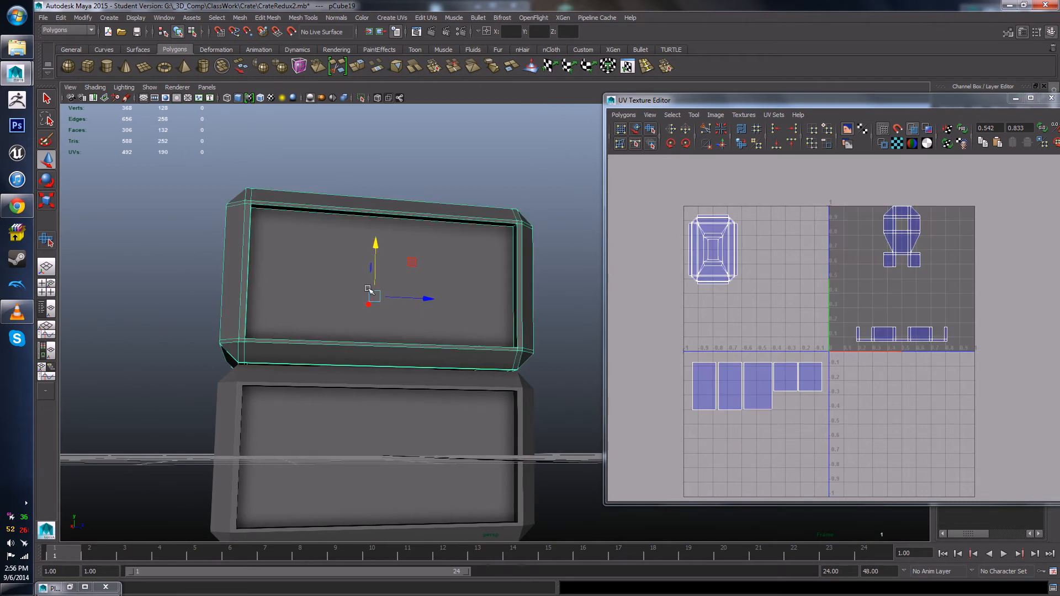
drag(380, 246, 381, 218)
alt+drag(367, 381, 365, 375)
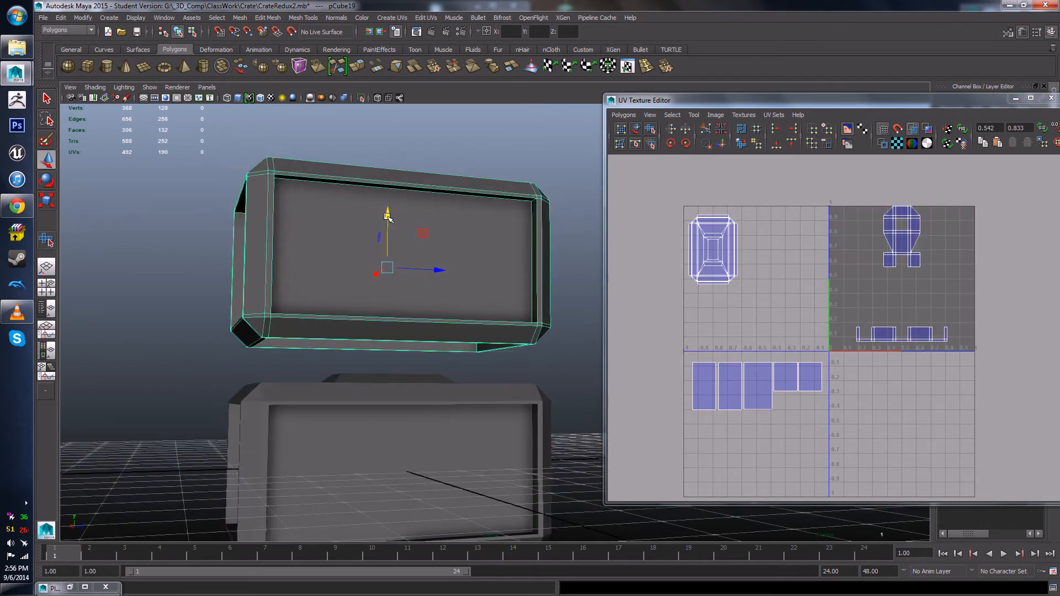
drag(388, 218, 388, 259)
click(408, 187)
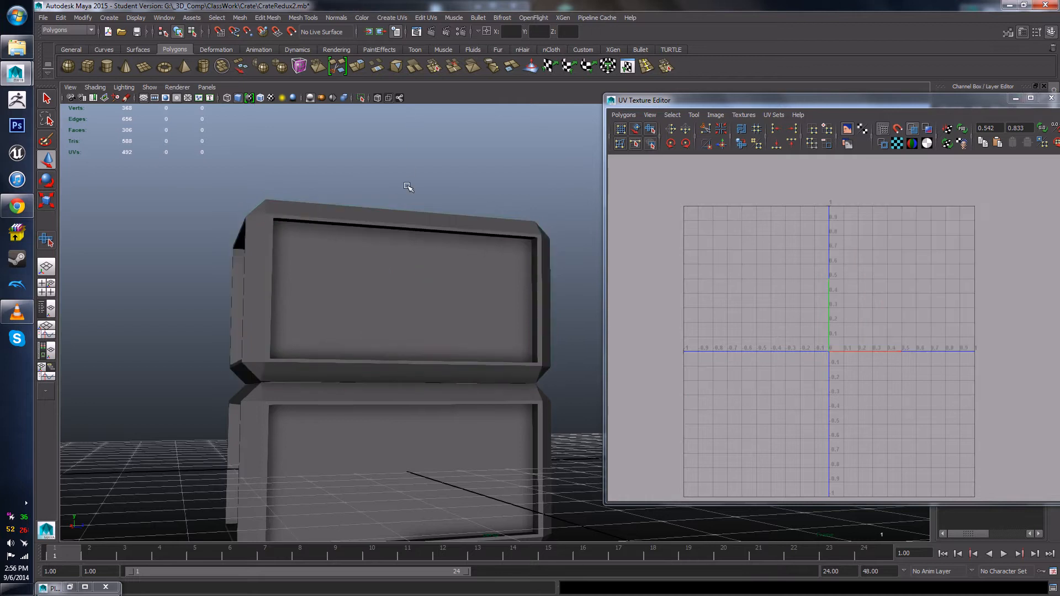
Step: Delete the stacked crate copy, keeping only the original crate
scroll(408, 187, down, 4)
alt+drag(407, 187, 403, 305)
alt+drag(419, 370, 417, 379)
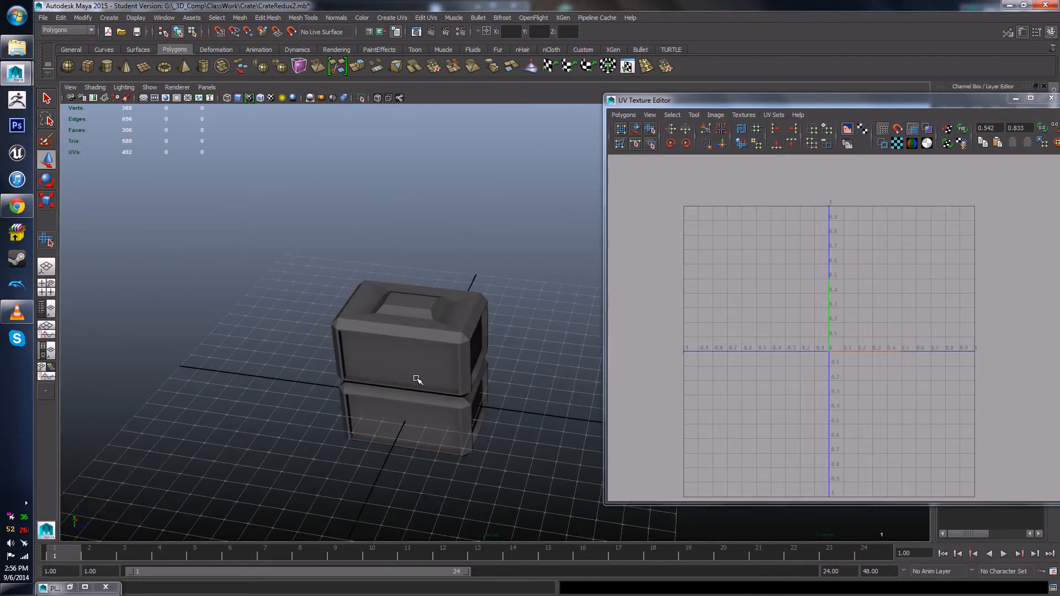
click(416, 377)
key(Delete)
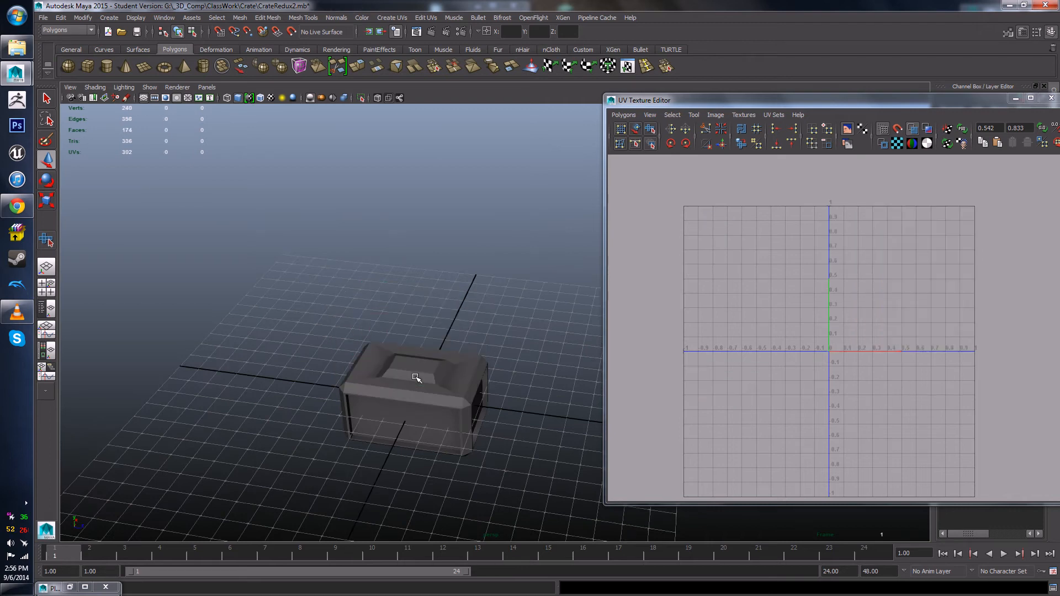
Step: Select the edges at both ends of the lid's raised center and scale them outward along the lid's length
scroll(416, 377, up, 6)
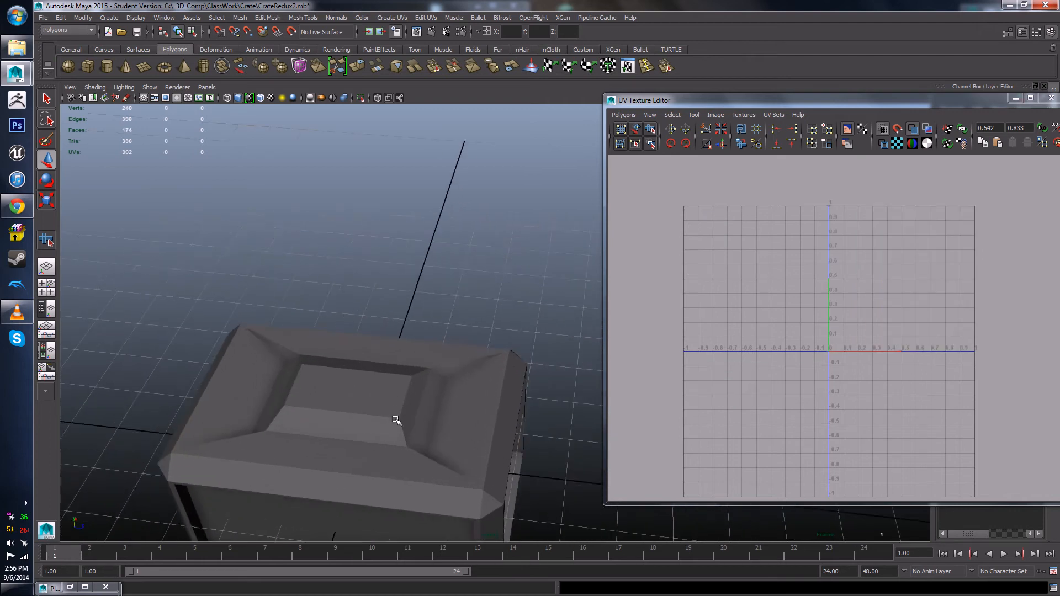
scroll(429, 385, up, 3)
click(418, 369)
alt+drag(410, 415, 452, 366)
alt+drag(382, 394, 355, 350)
right_drag(355, 350, 351, 309)
click(265, 339)
shift+click(525, 327)
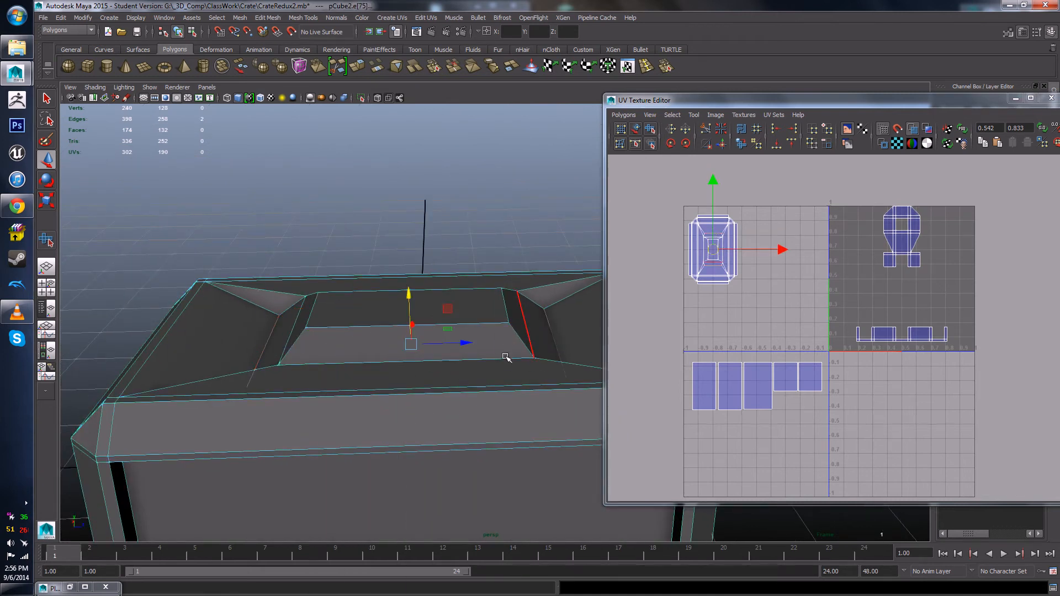
key(r)
scroll(471, 367, down, 3)
alt+middle_drag(488, 364, 447, 343)
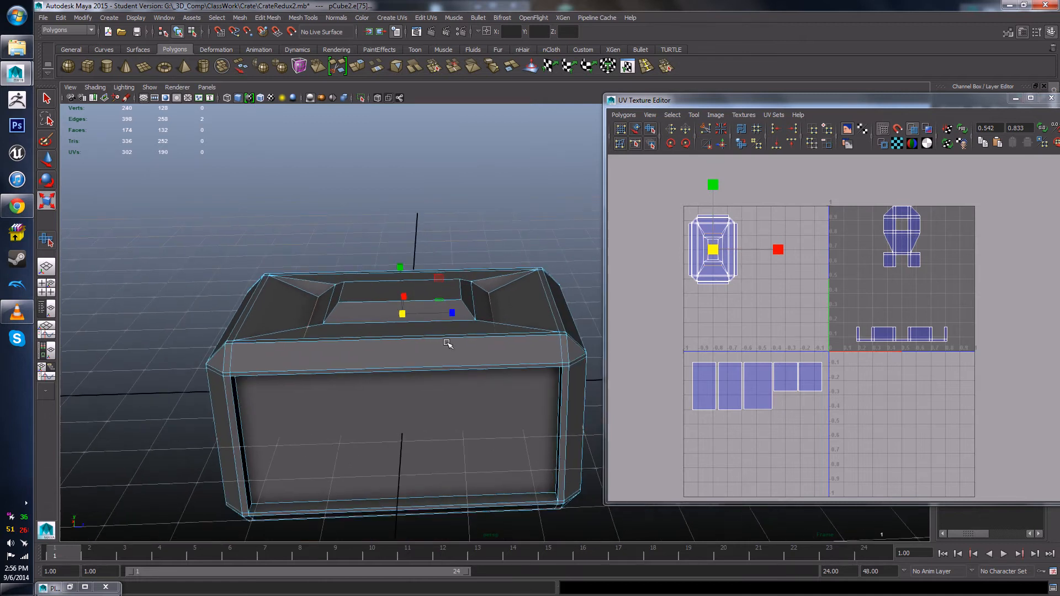
scroll(445, 345, up, 3)
alt+drag(441, 346, 442, 358)
scroll(442, 358, down, 3)
alt+middle_drag(440, 360, 450, 334)
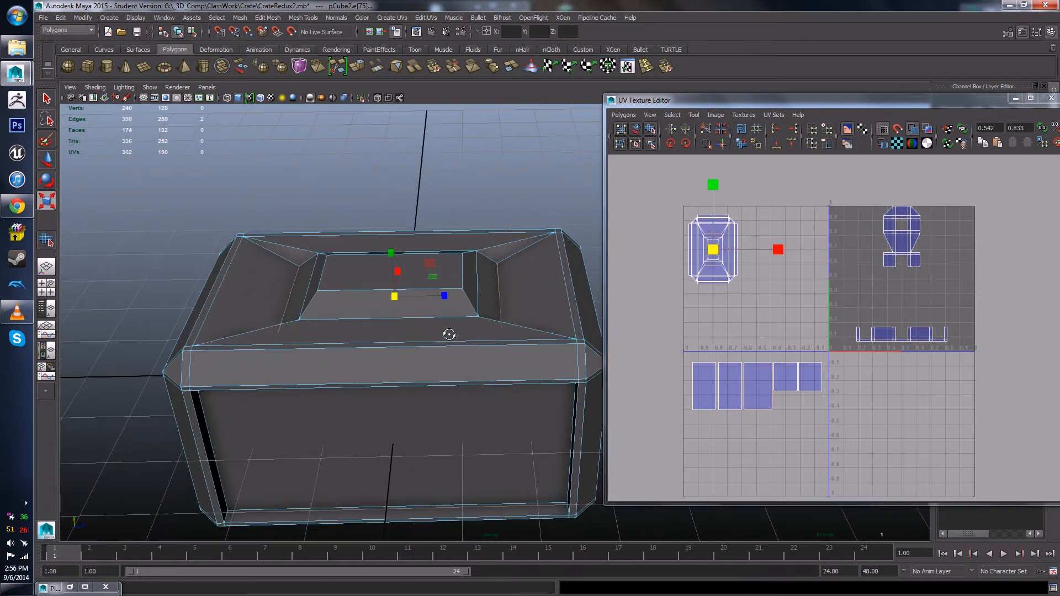
alt+drag(450, 334, 458, 296)
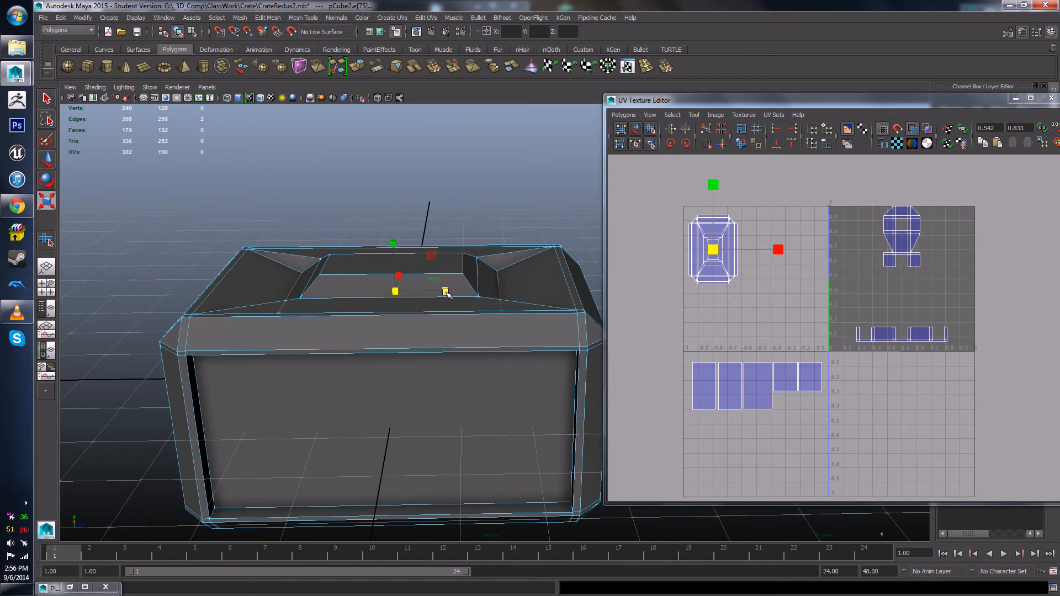
drag(443, 292, 469, 278)
right_drag(487, 265, 535, 251)
click(559, 203)
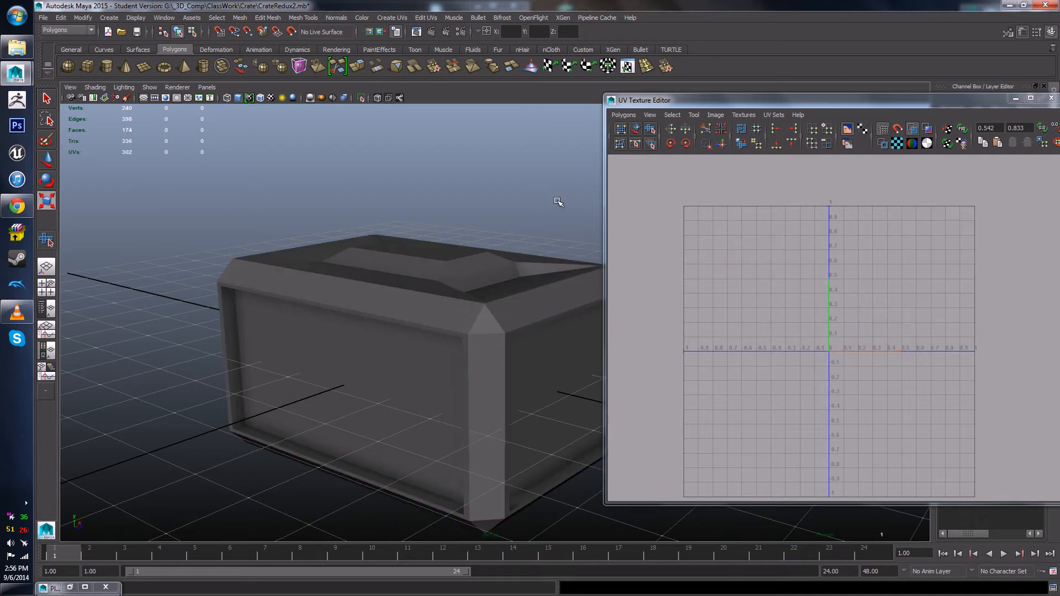
Step: Display the colored checker texture on the crate again and examine the reshaped lid from above for stretching
alt+drag(547, 253, 386, 343)
click(468, 360)
scroll(733, 298, up, 5)
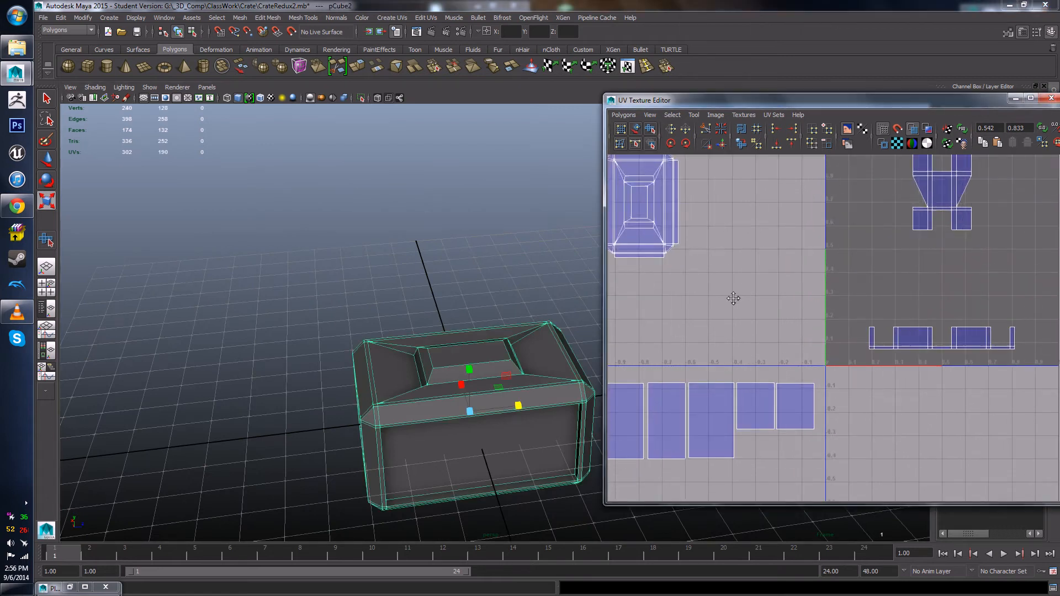
click(897, 144)
alt+drag(478, 365, 438, 425)
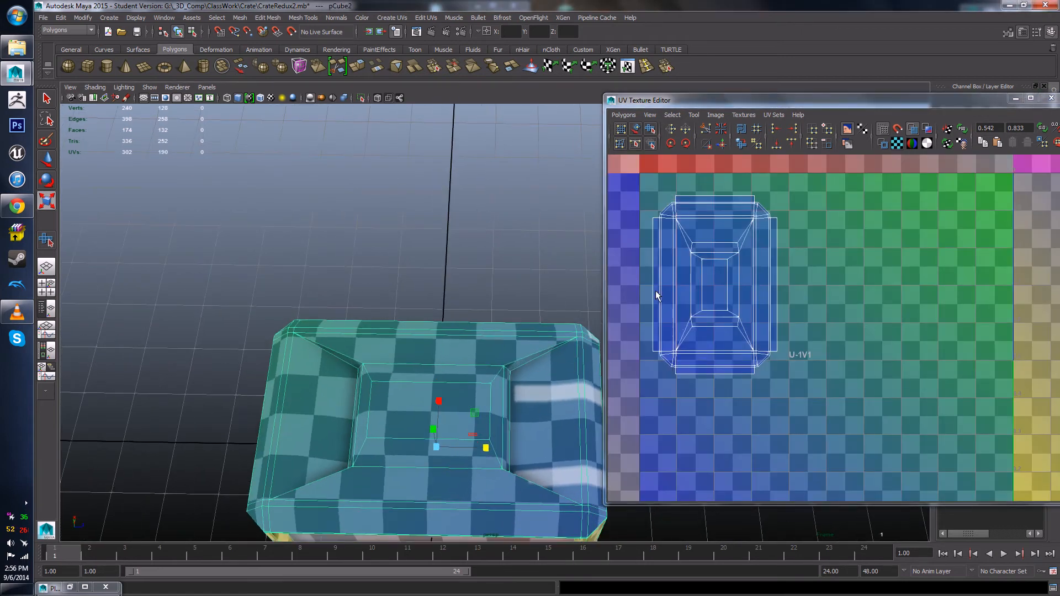
Step: Select all UVs of the lid shell and unfold them with the Smooth UV tool
scroll(657, 294, down, 3)
right_click(718, 286)
right_drag(747, 292, 760, 287)
drag(679, 215, 850, 417)
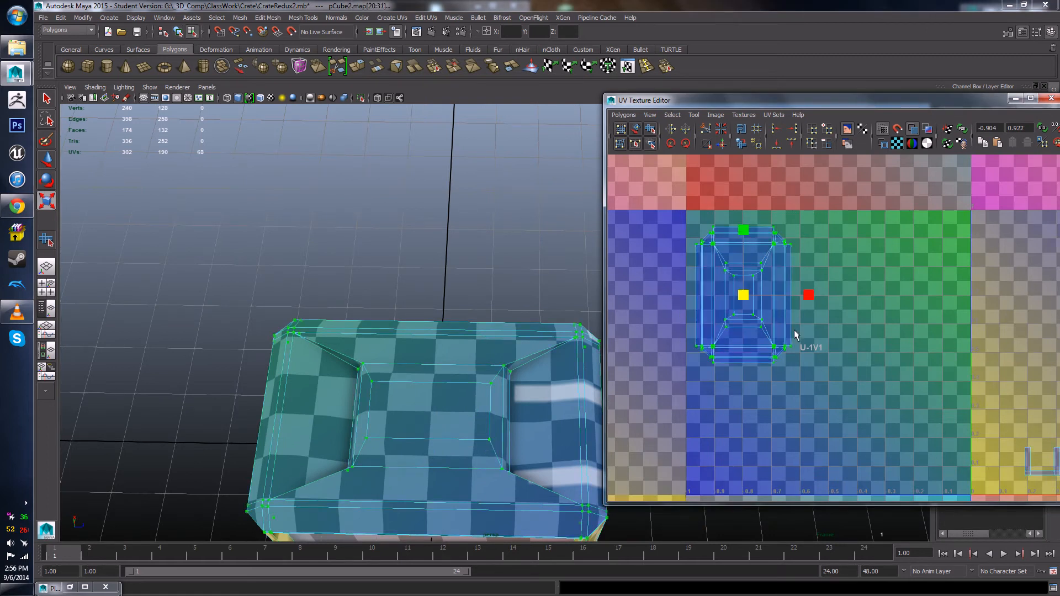
click(651, 129)
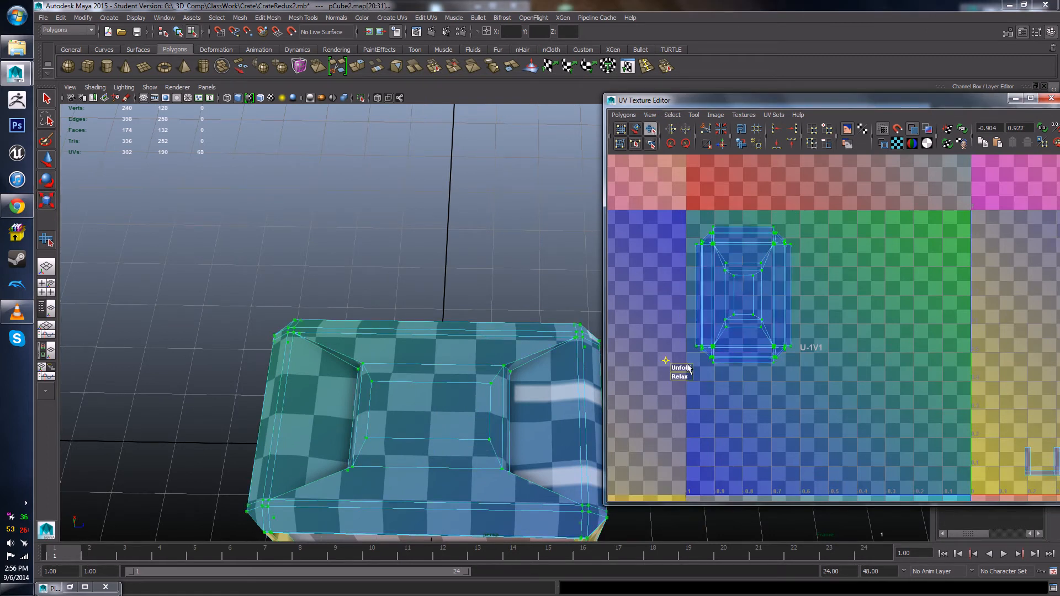
drag(688, 369, 723, 364)
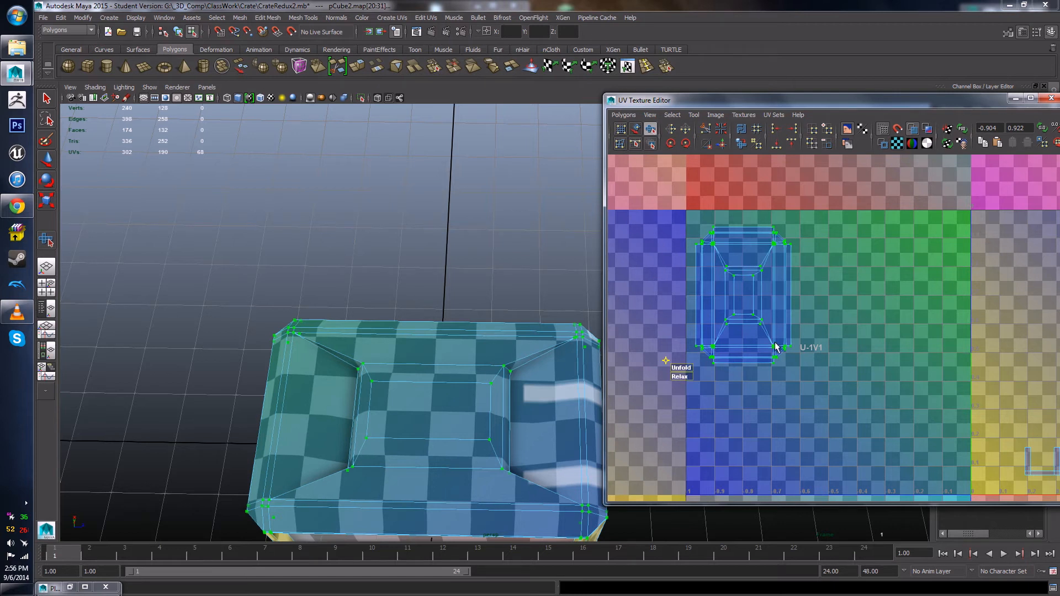
Step: Hide the checker texture display and return from UV editing to object mode on the crate
click(898, 144)
alt+drag(504, 381, 485, 309)
right_drag(466, 334, 519, 322)
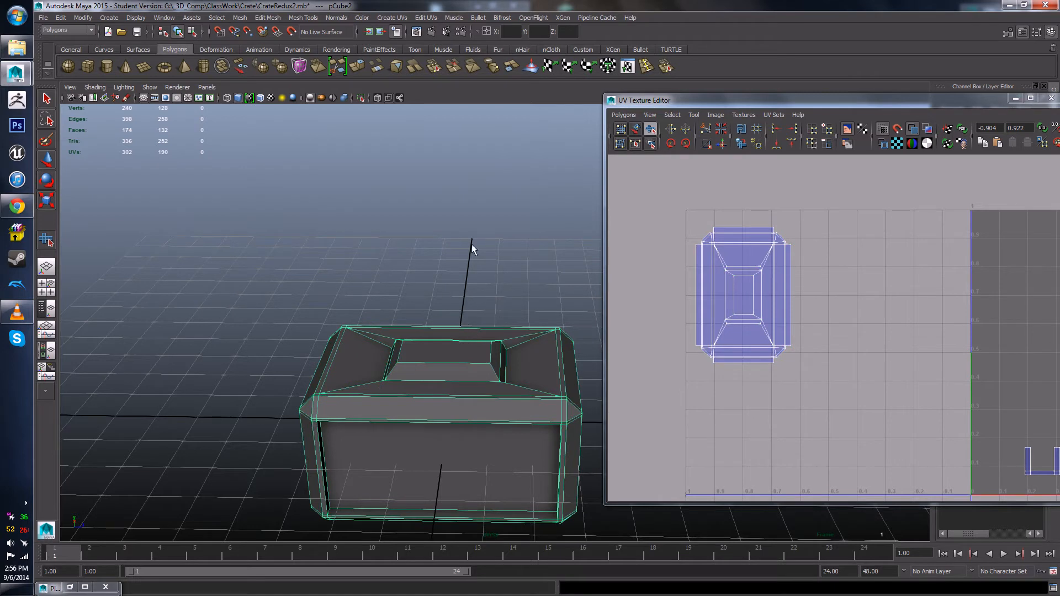
alt+drag(471, 244, 402, 220)
click(402, 221)
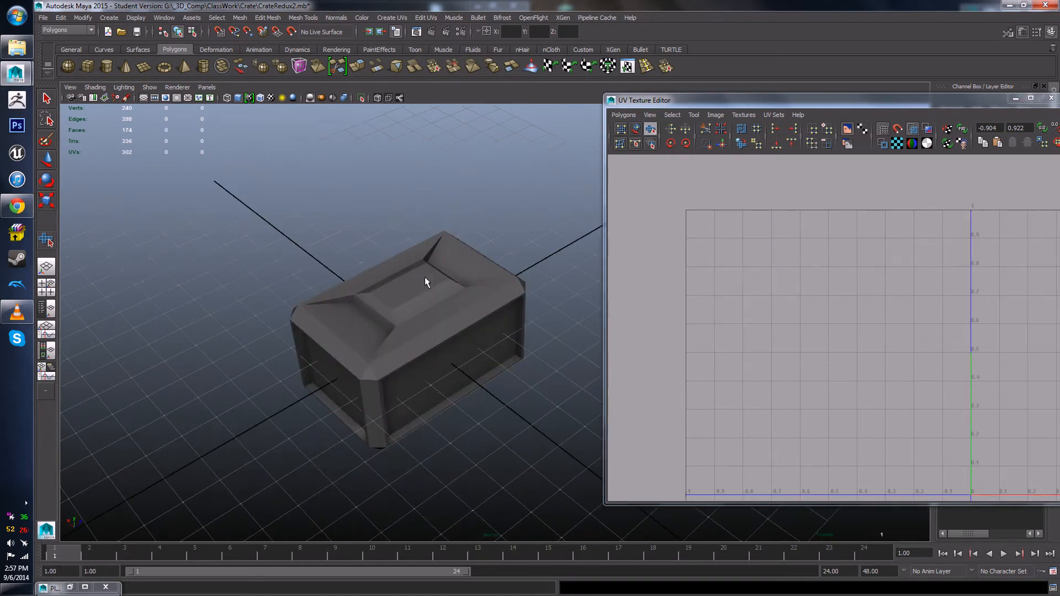
Step: Select the crate in the viewport and switch to face selection with one corner in view
alt+drag(425, 277, 456, 267)
click(440, 328)
alt+drag(440, 328, 369, 333)
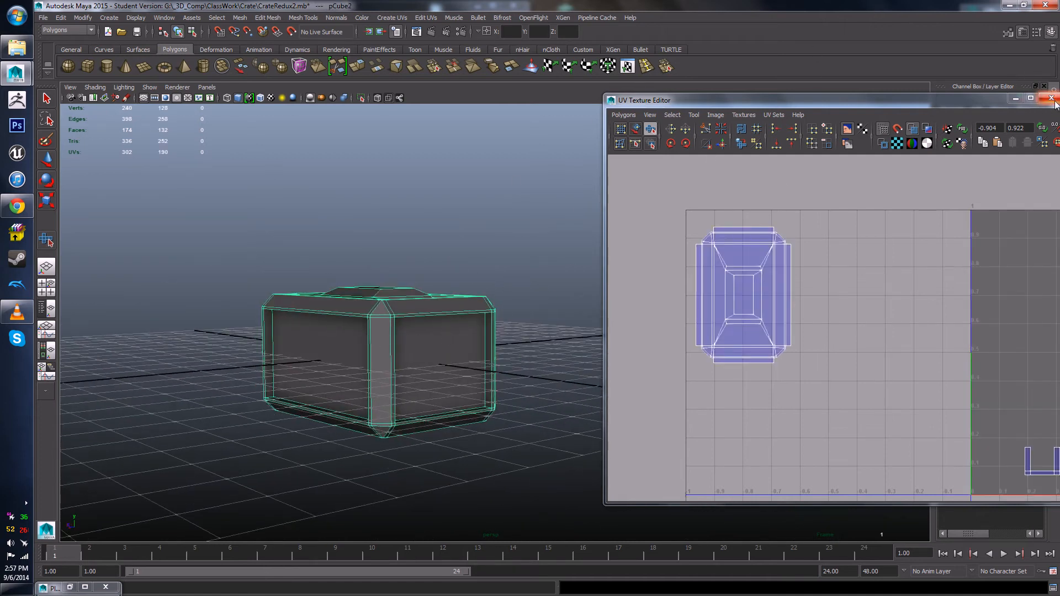
alt+drag(437, 343, 325, 346)
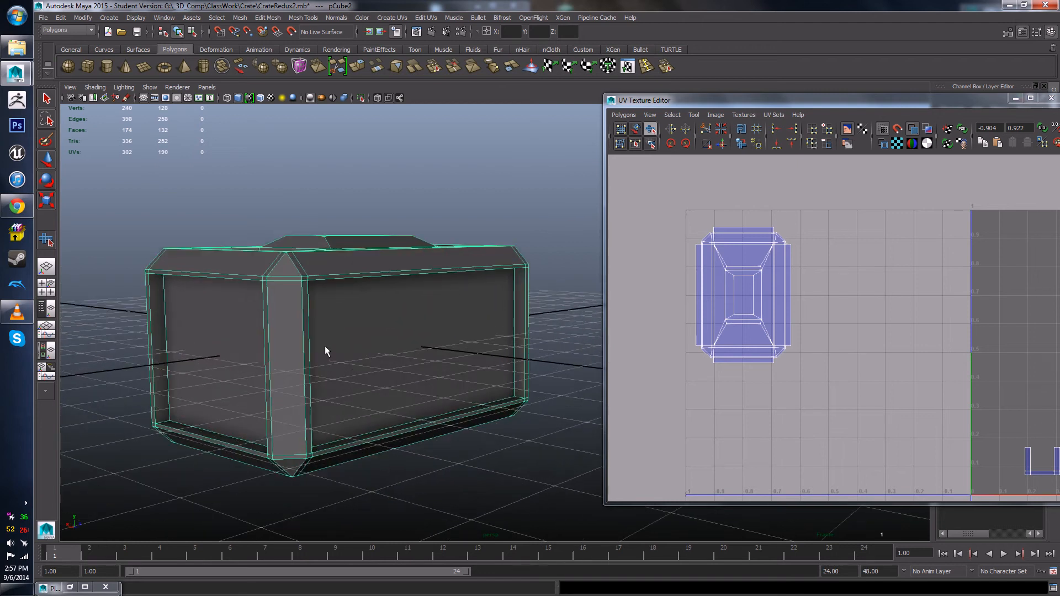
right_drag(325, 346, 259, 352)
click(259, 354)
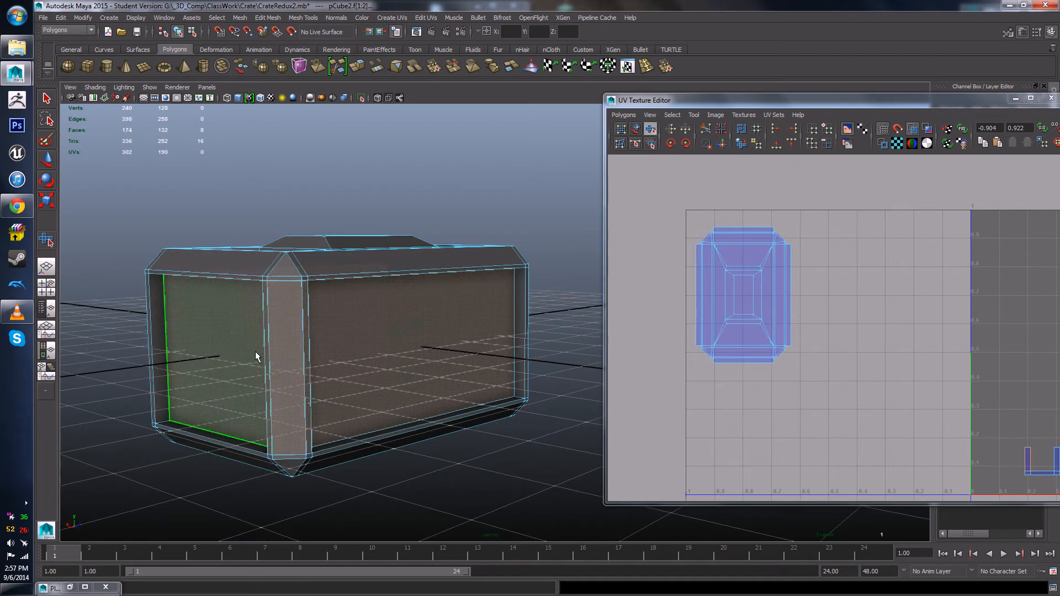
ctrl+click(255, 357)
ctrl+click(386, 404)
alt+drag(366, 400, 379, 355)
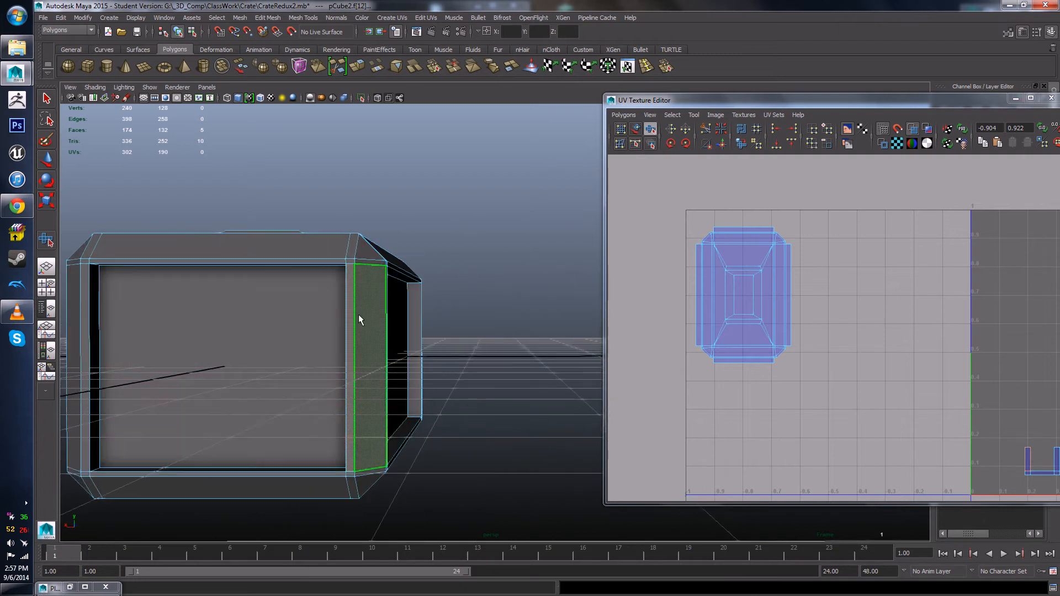
alt+drag(373, 300, 357, 343)
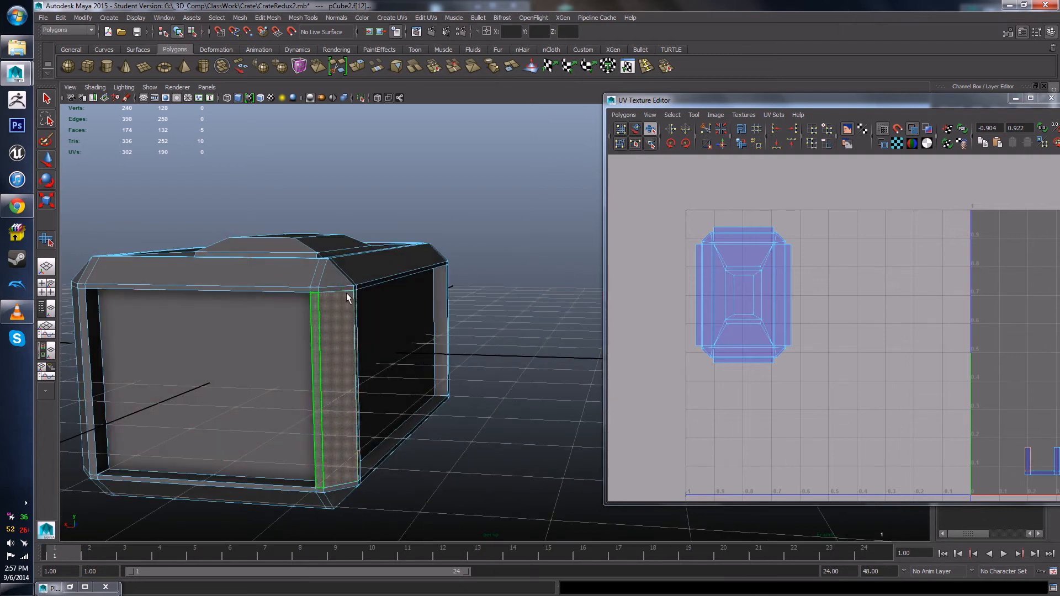
Step: Select only the vertical strip faces at the crate's four corners, excluding the end panels and the long side panels
alt+drag(358, 441, 268, 337)
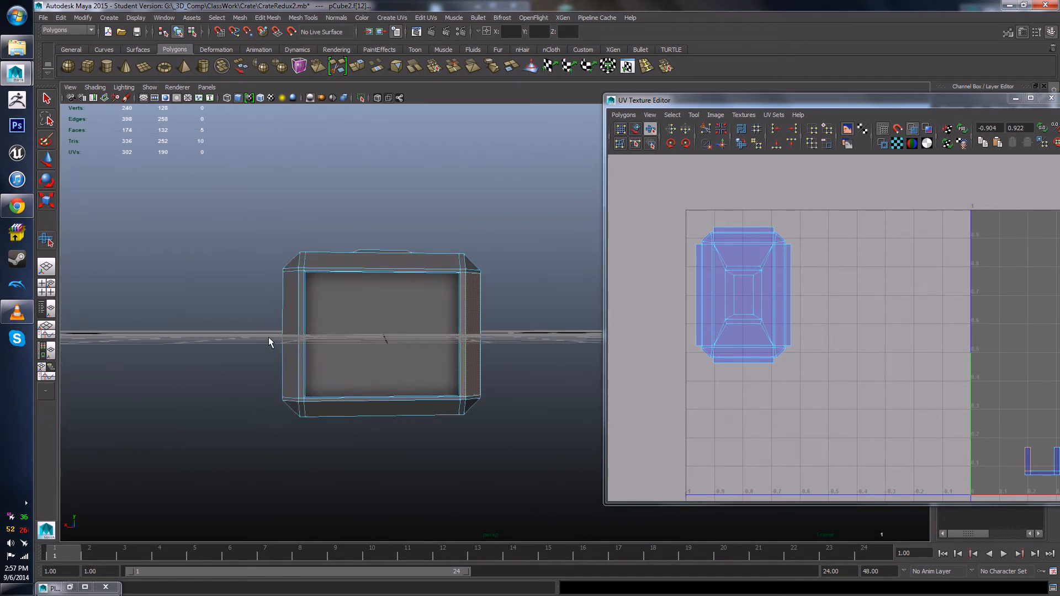
drag(595, 335, 595, 336)
alt+drag(504, 389, 407, 381)
ctrl+click(323, 343)
ctrl+click(455, 342)
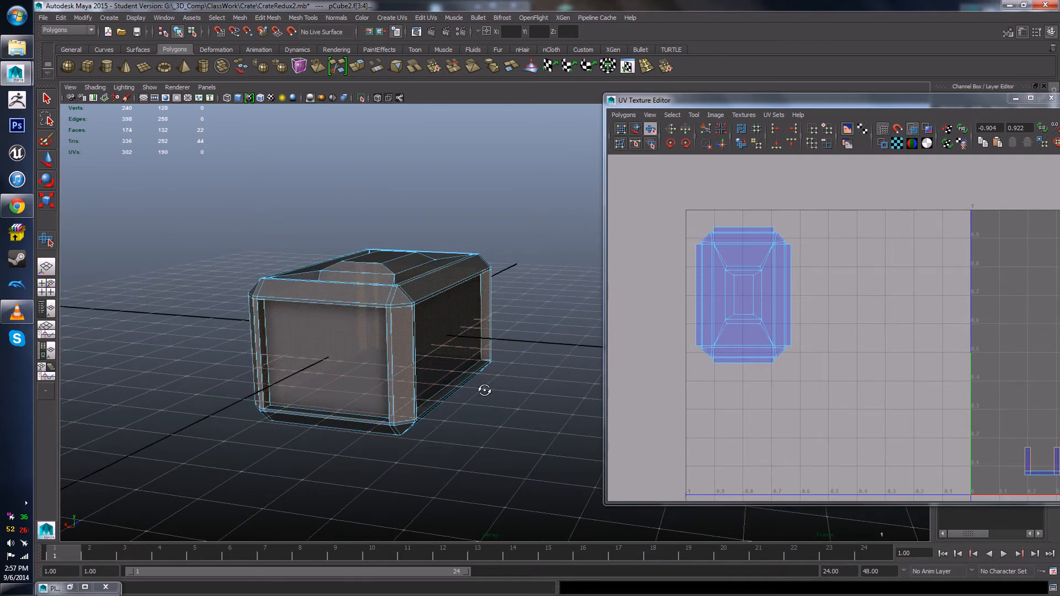
alt+drag(482, 385, 342, 417)
ctrl+click(458, 348)
ctrl+click(446, 370)
alt+drag(447, 370, 466, 353)
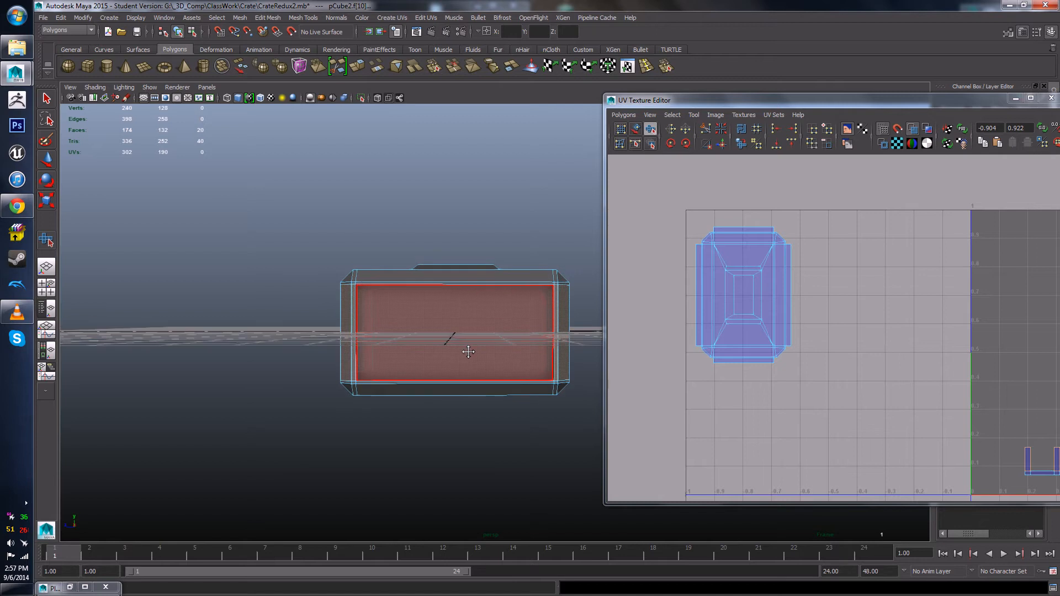
Step: Apply a planar mapping to the selected corner faces, projected from the X axis and fitted to the bounding box
click(392, 17)
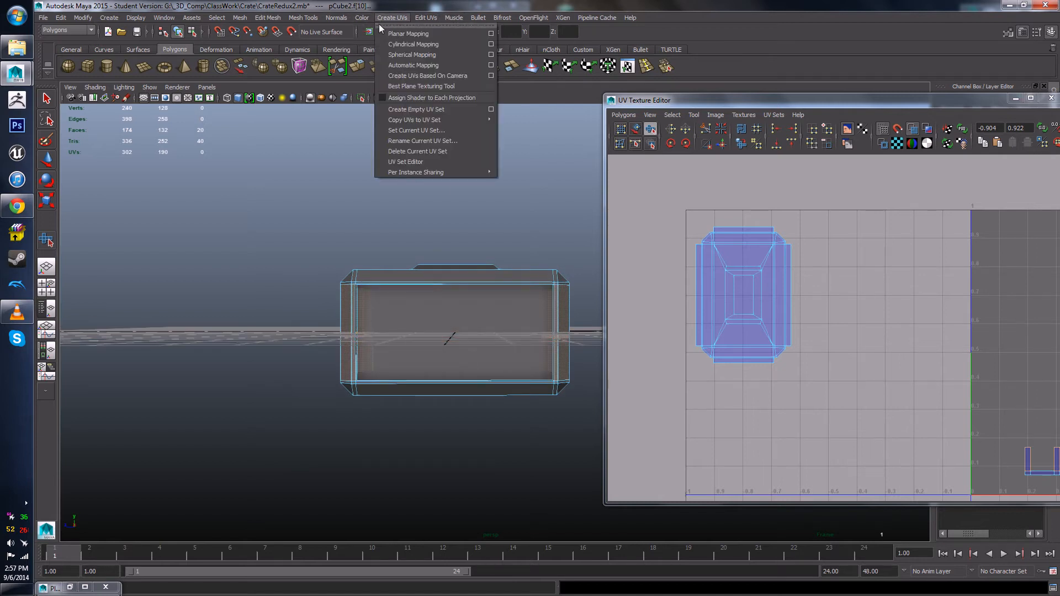
click(501, 35)
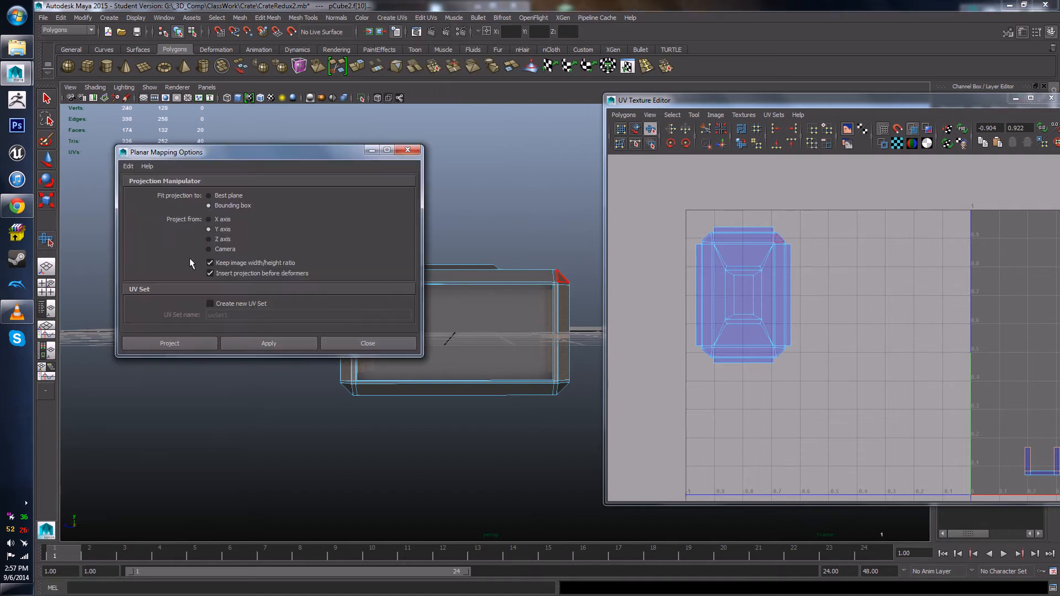
click(253, 343)
scroll(867, 436, down, 4)
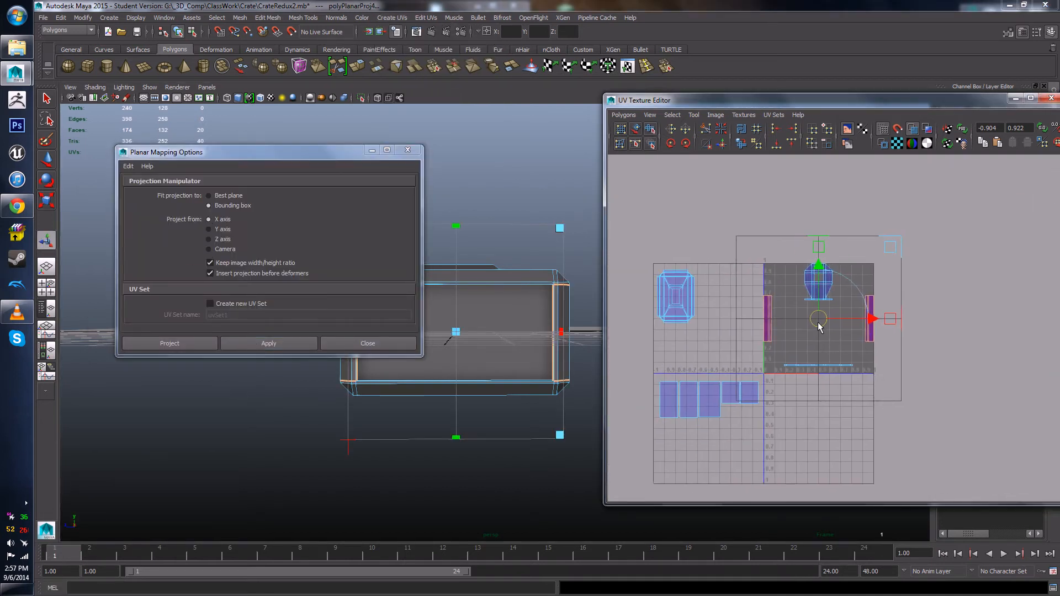
Step: Move the projected corner strips below the existing rectangular shells and enlarge the UV Texture Editor to work on them
drag(820, 327, 734, 473)
alt+middle_drag(855, 415, 877, 349)
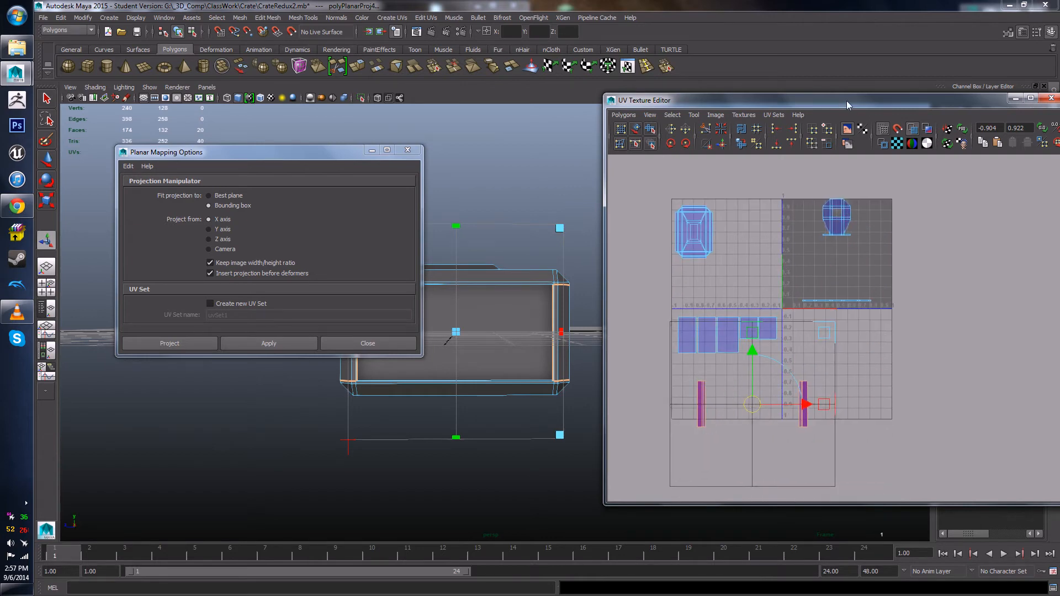
drag(847, 105, 772, 1)
alt+middle_drag(472, 479, 647, 367)
scroll(491, 482, up, 1)
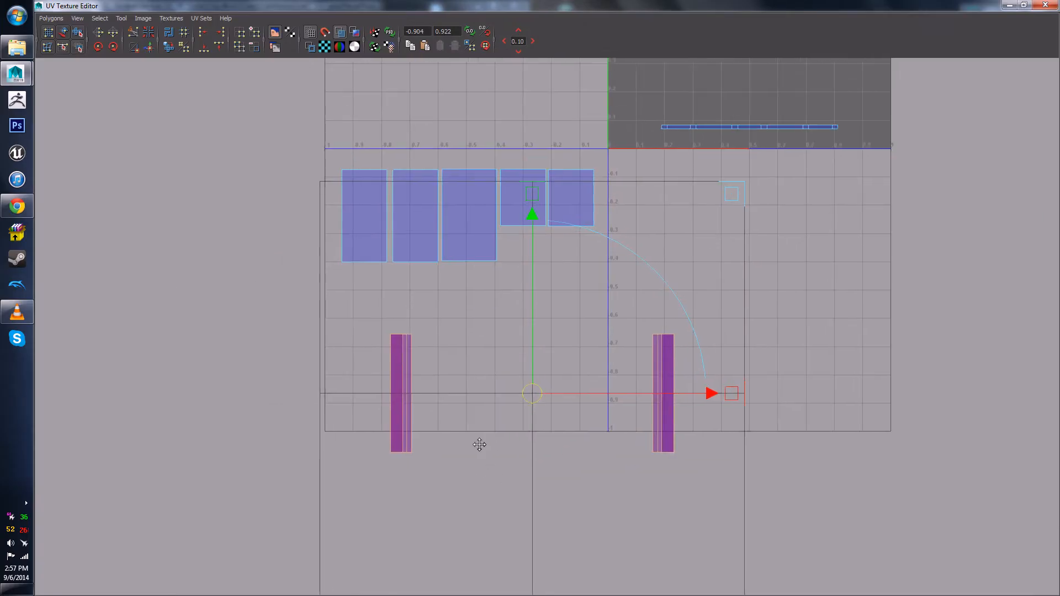
alt+middle_drag(479, 445, 464, 452)
Step: Unfold one corner shell of the left-hand strip stack with the Smooth UV tool and move it clear to the right
right_click(465, 364)
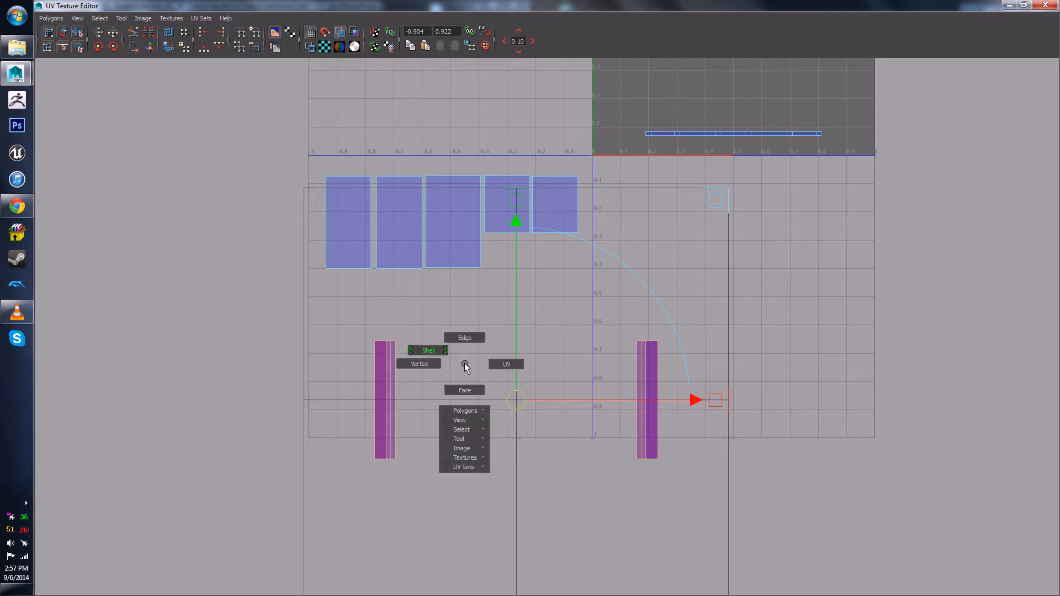
click(498, 365)
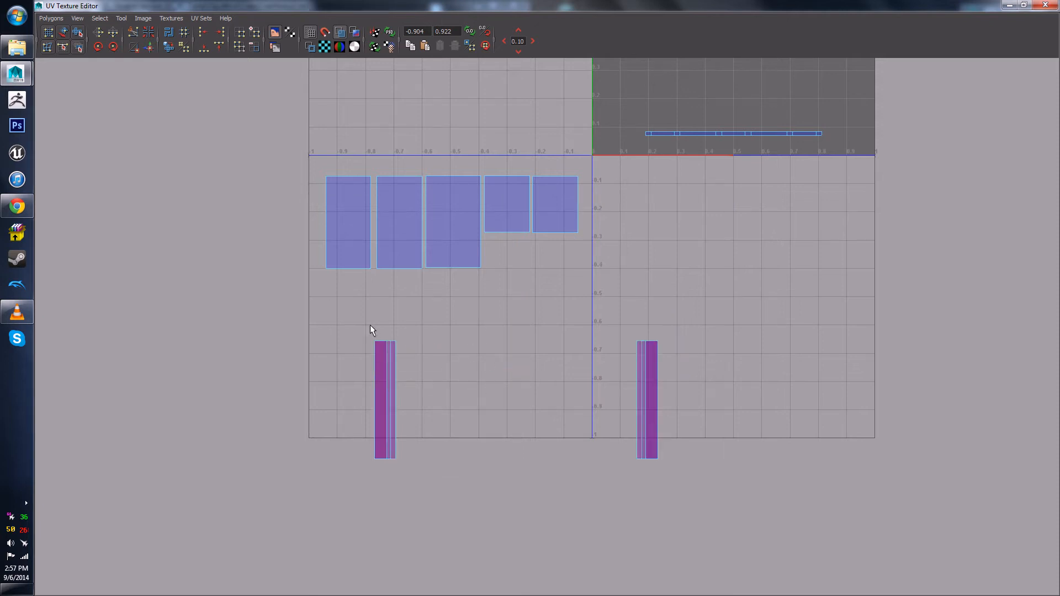
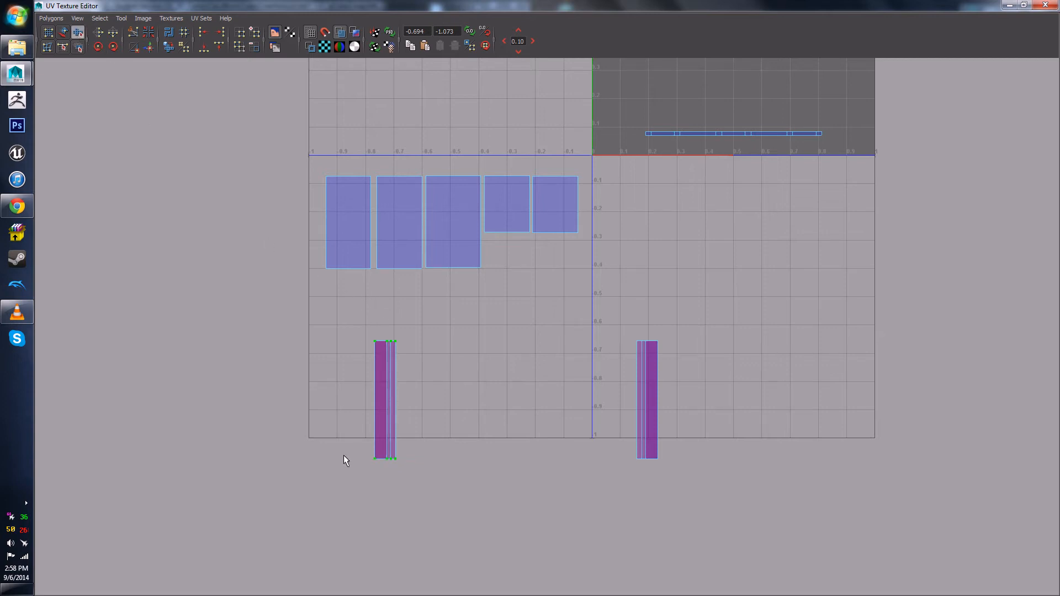
scroll(338, 491, down, 2)
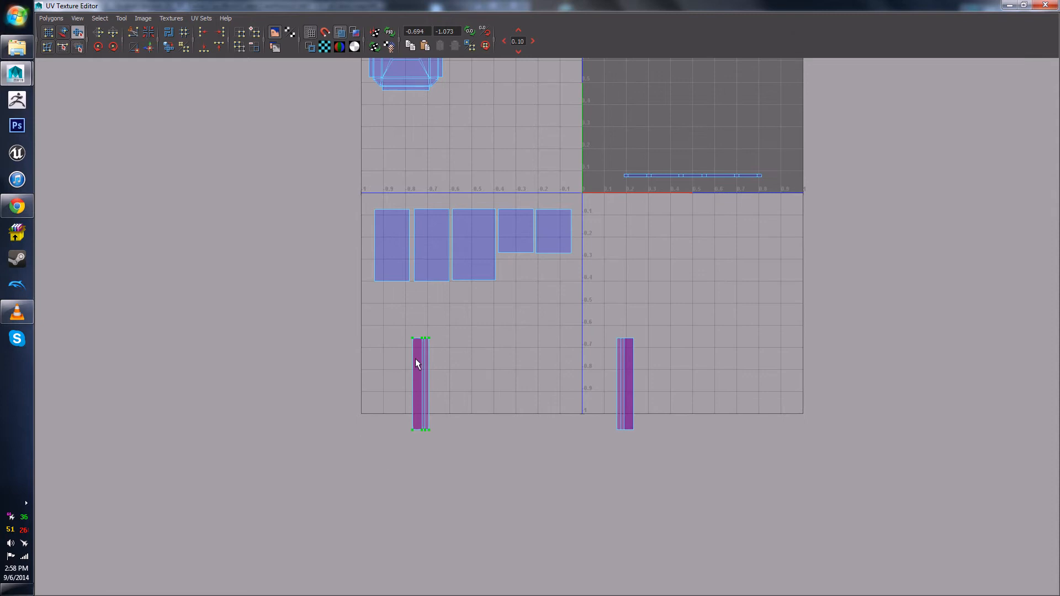
key(w)
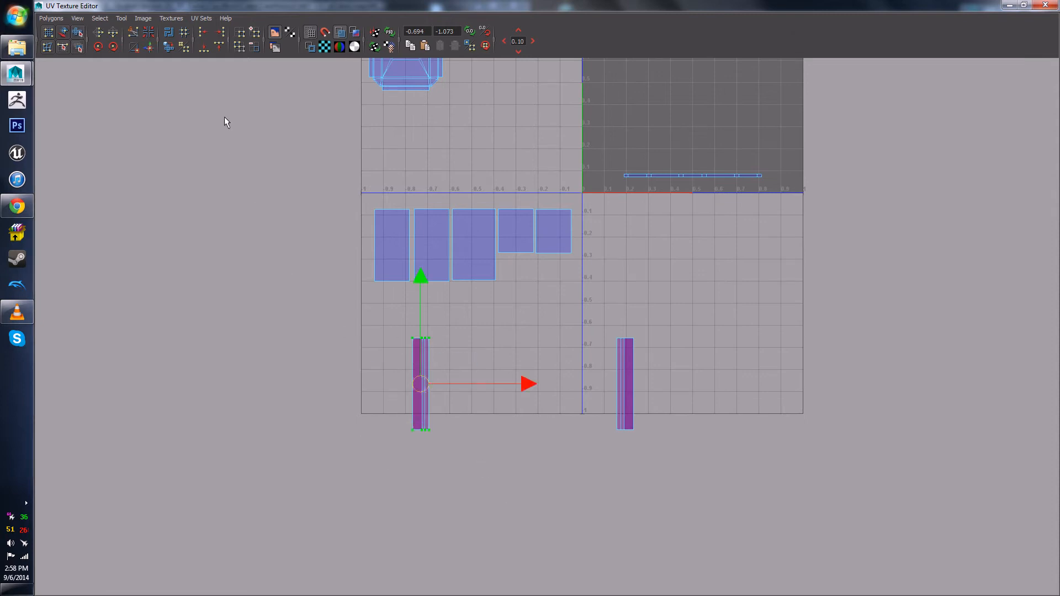
click(78, 32)
scroll(397, 425, up, 3)
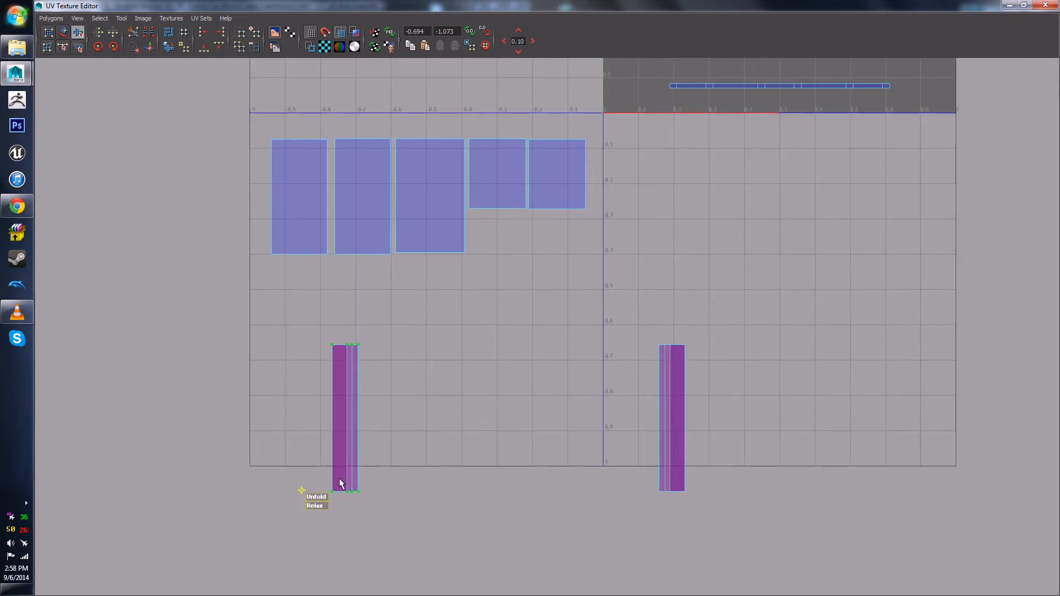
drag(314, 499, 541, 487)
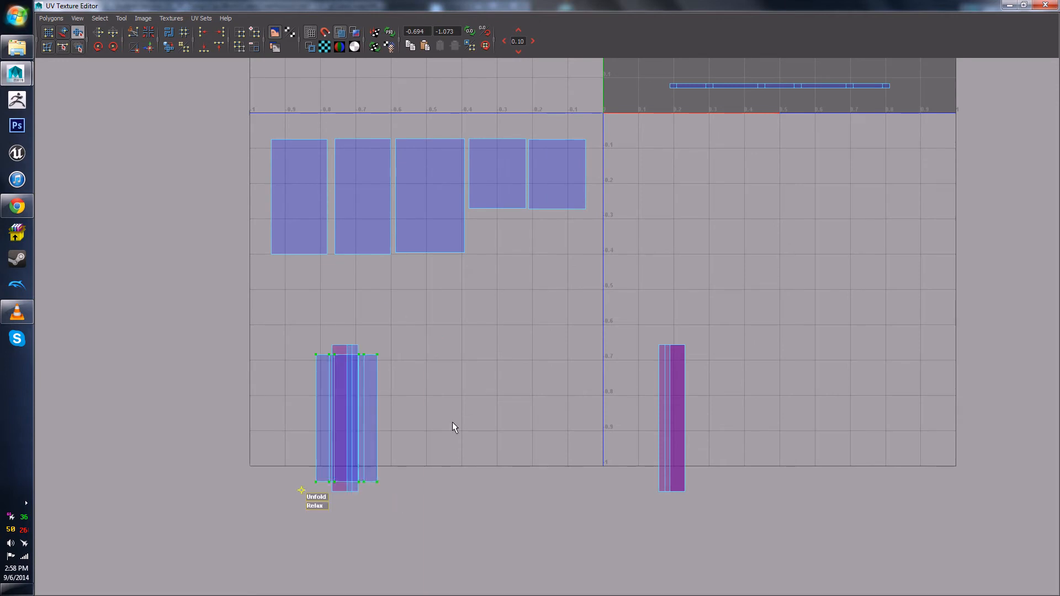
key(w)
drag(452, 420, 562, 418)
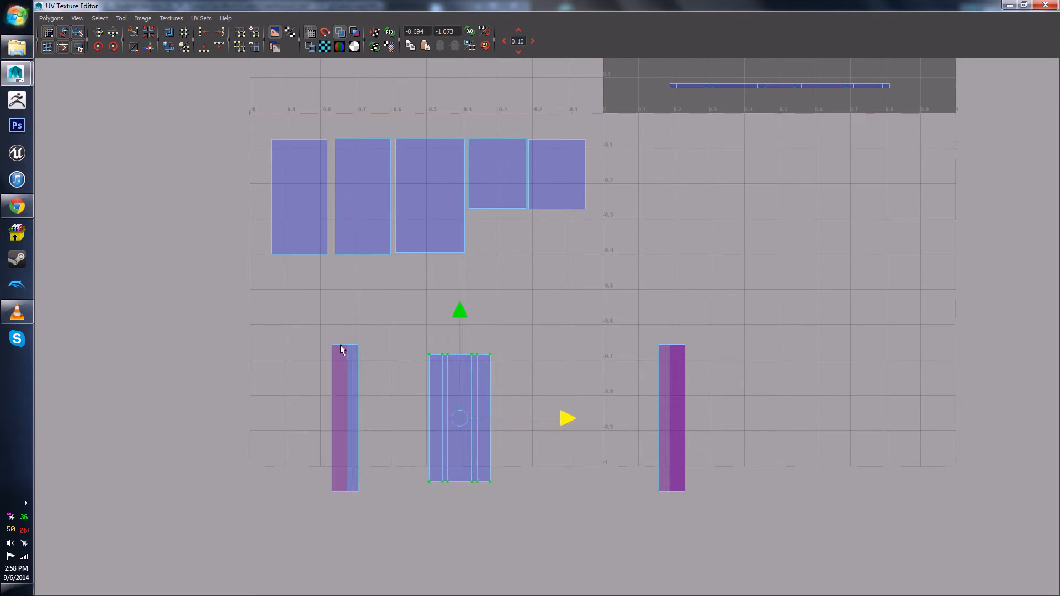
Step: Unfold the shell remaining in the left-hand strip stack and move it onto the first unfolded shell
drag(320, 318, 354, 509)
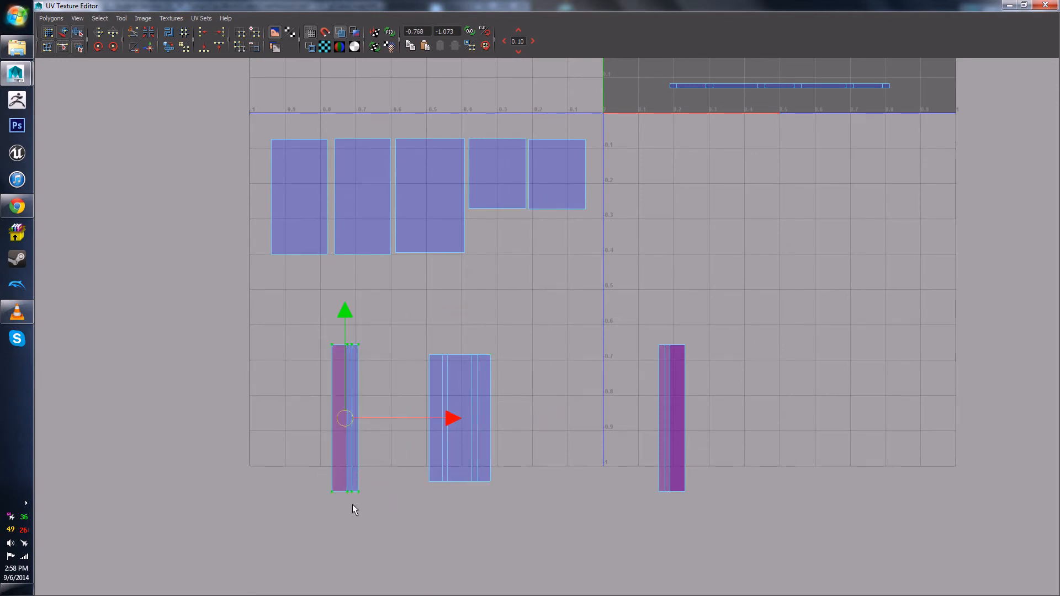
click(148, 35)
drag(312, 499, 687, 470)
key(w)
drag(453, 417, 558, 408)
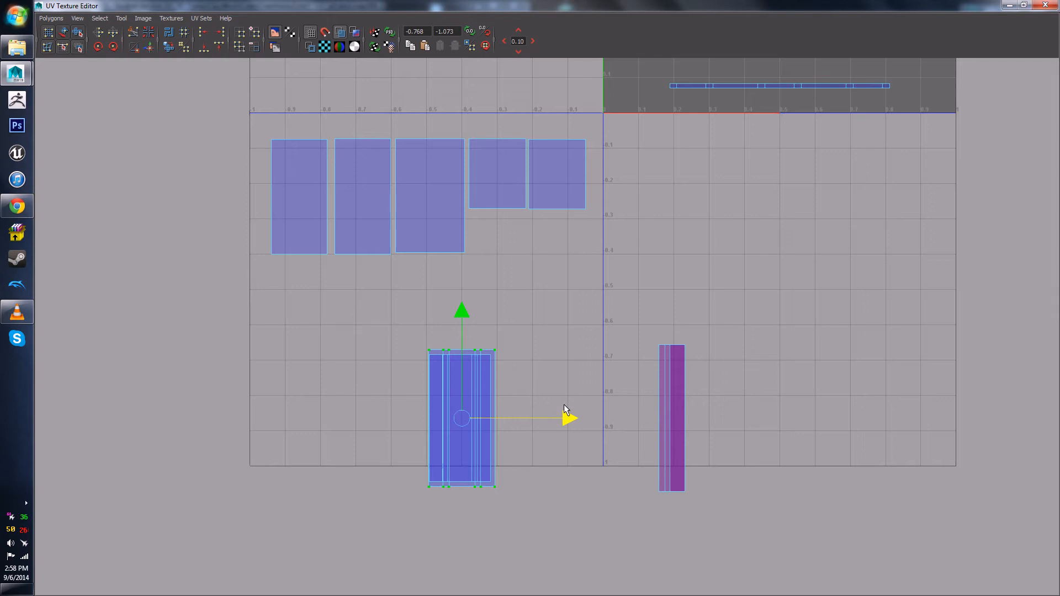
Step: Scale the second unfolded shell to match the one beneath it and place it alongside on the left
key(r)
drag(462, 417, 455, 416)
alt+right_drag(456, 418, 550, 432)
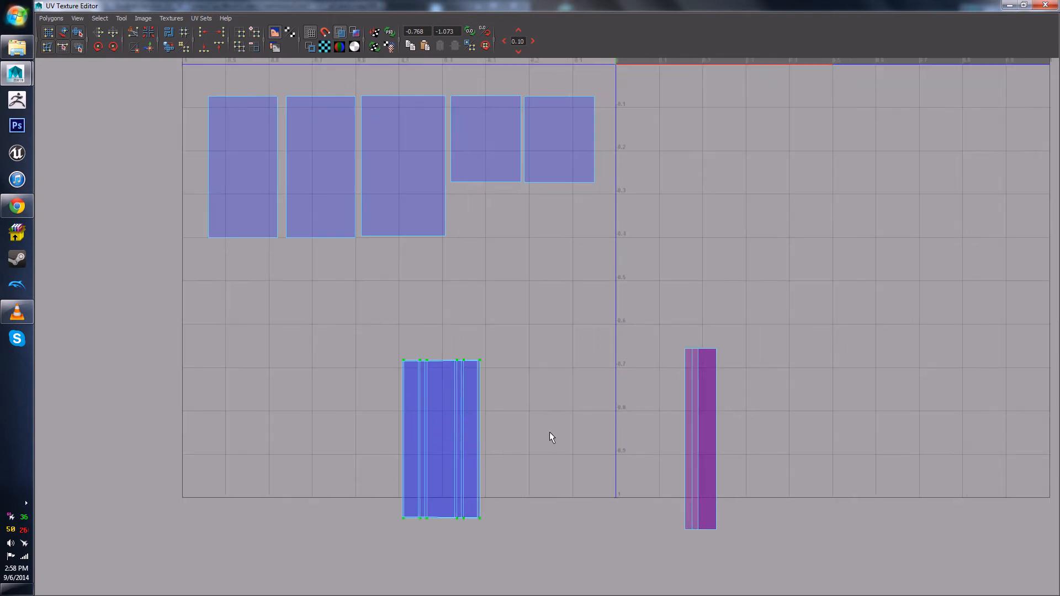
key(w)
drag(545, 432, 457, 439)
Step: Unfold one corner shell of the right-hand strip stack and move it clear to the left
drag(755, 505, 756, 506)
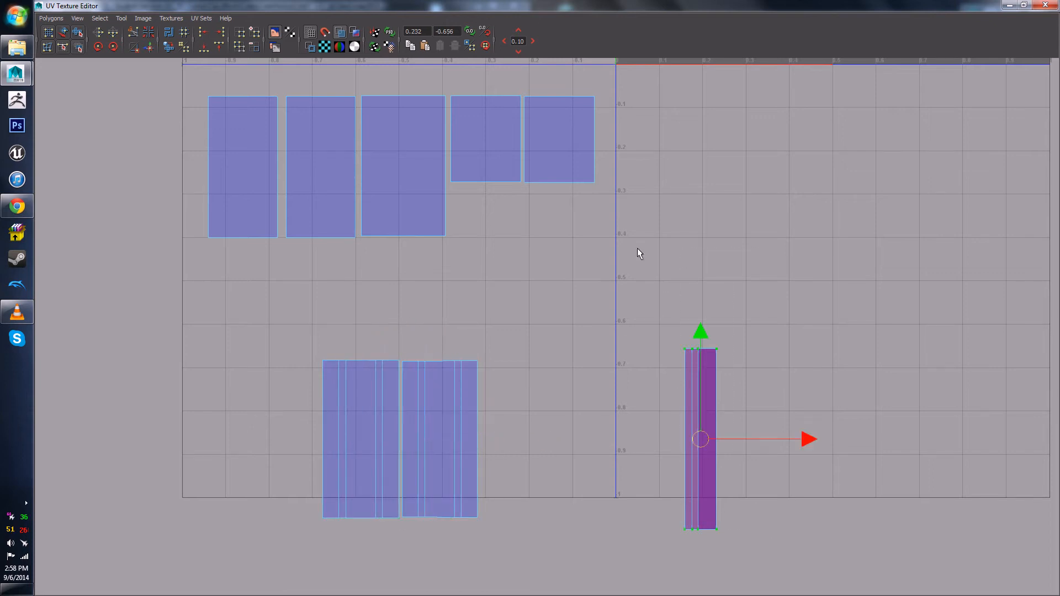
click(72, 34)
drag(684, 535, 1018, 537)
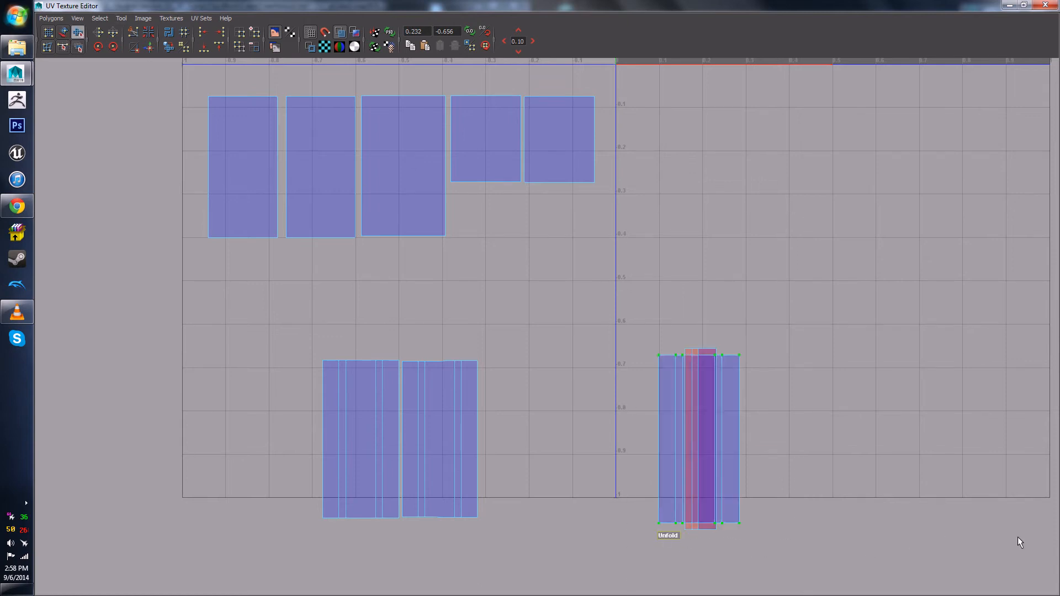
key(w)
drag(807, 440, 708, 440)
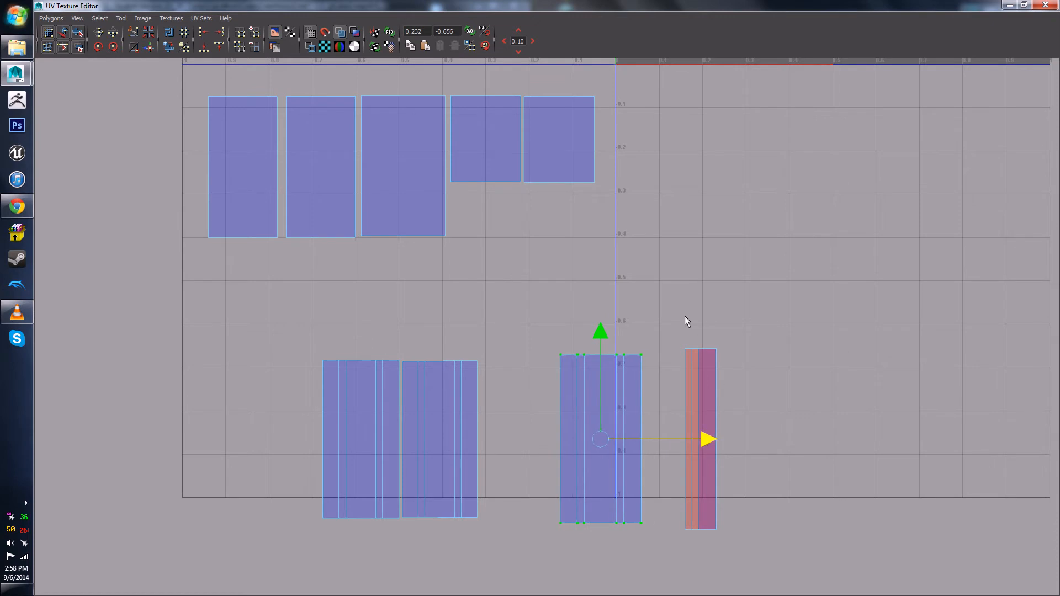
Step: Unfold the last remaining corner strip shell and move it onto the shell just unfolded from the same stack
drag(788, 556, 786, 553)
key(r)
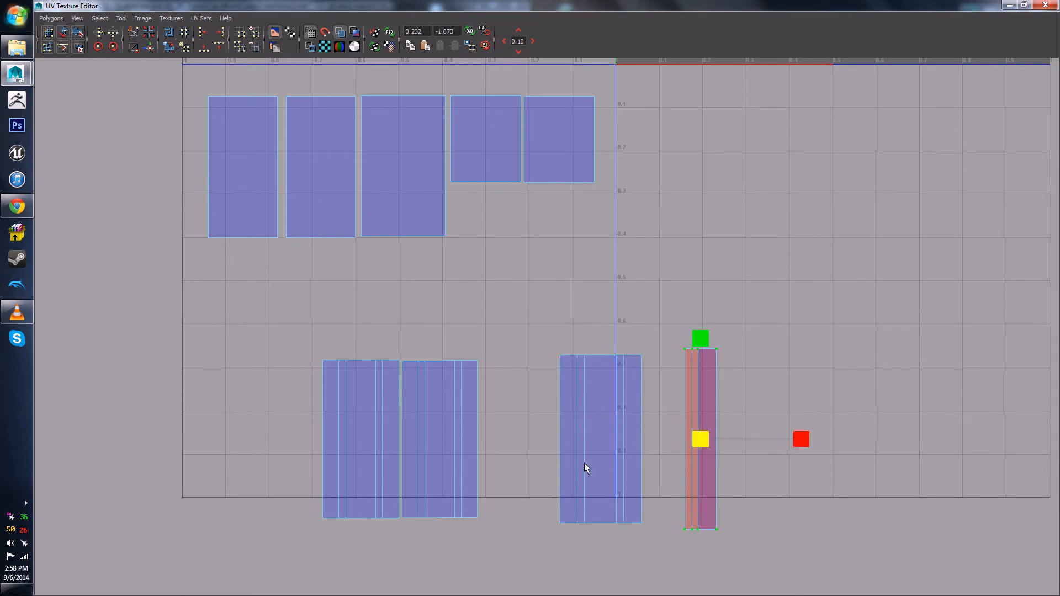
key(e)
click(79, 33)
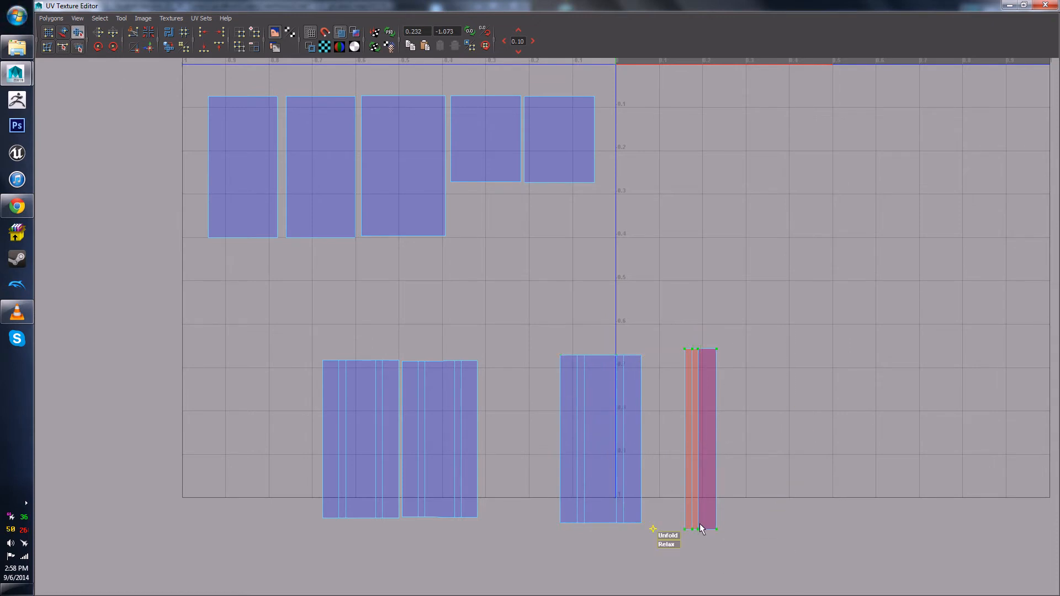
click(665, 537)
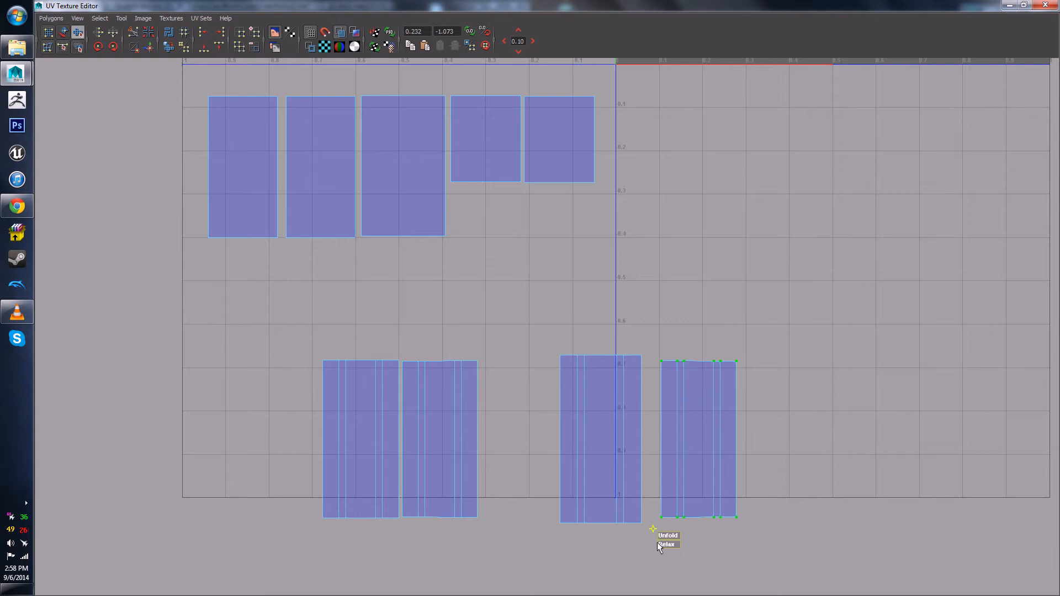
key(w)
drag(805, 443, 703, 450)
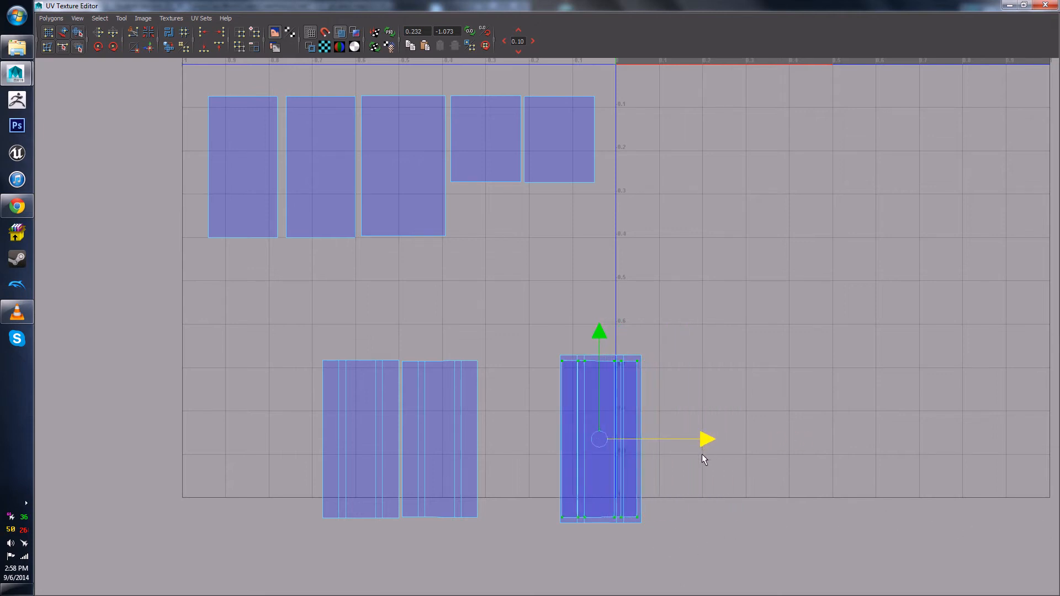
Step: Scale the last unfolded corner shell up to match the one beneath it and place it alongside on the right
key(r)
drag(601, 444, 611, 447)
key(w)
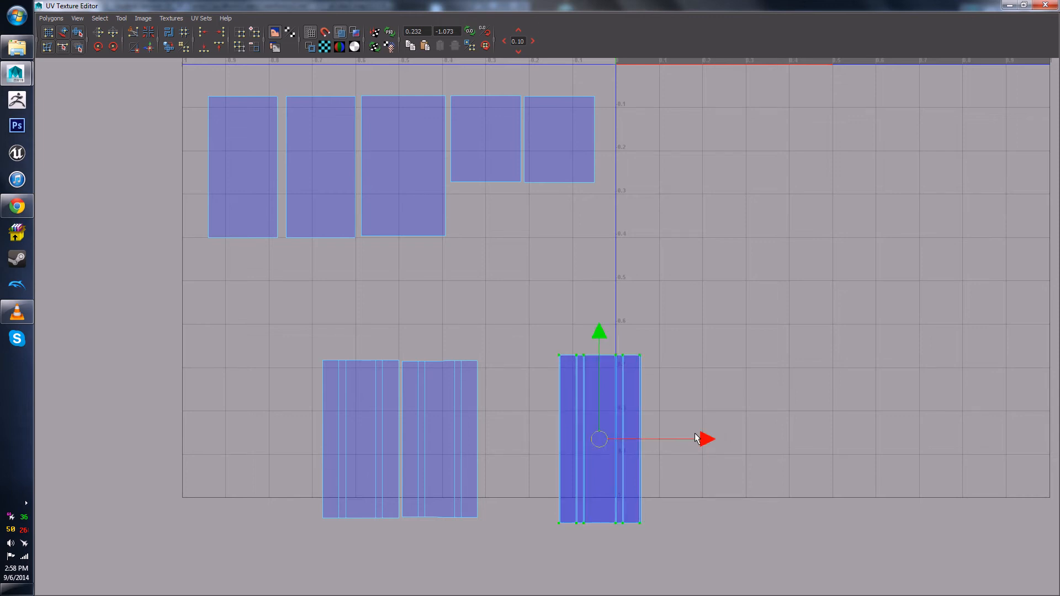
drag(700, 439, 786, 444)
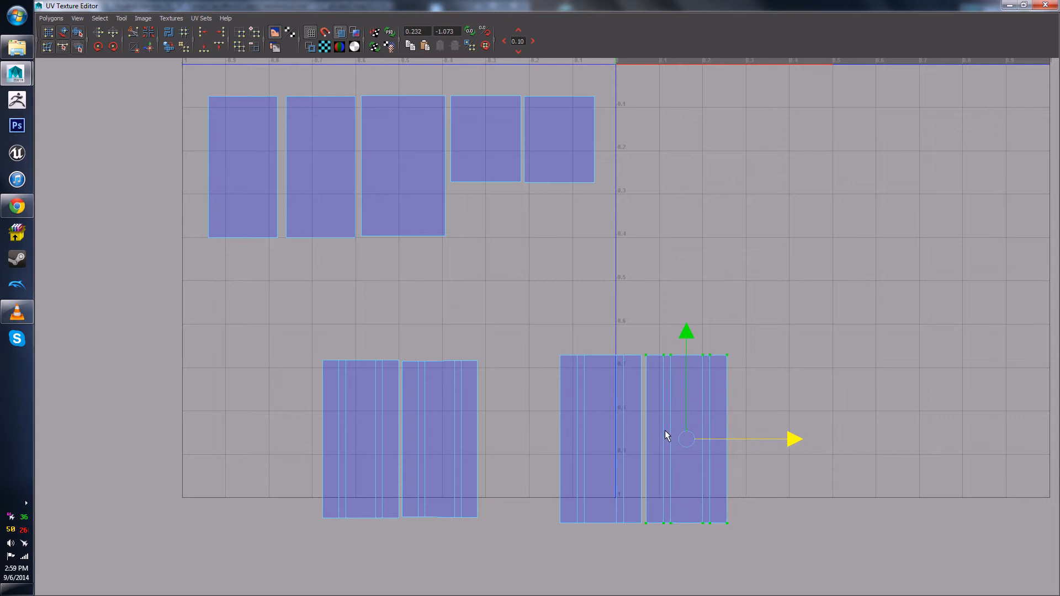
Step: Move the two right-hand unfolded corner shells beside the other pair and scale them down to match its height
drag(564, 312, 737, 539)
drag(502, 323, 806, 594)
drag(722, 444, 669, 450)
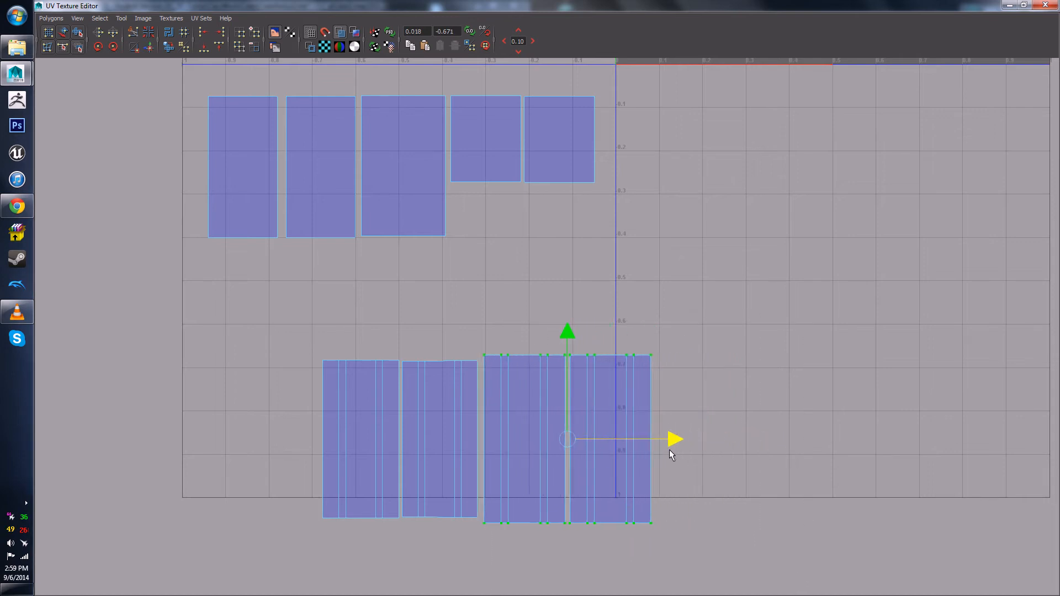
key(r)
drag(568, 447, 560, 440)
key(w)
click(733, 376)
Step: Select all four unfolded corner shells and move them together to the left edge of the lower-left UV tile
drag(300, 356, 657, 533)
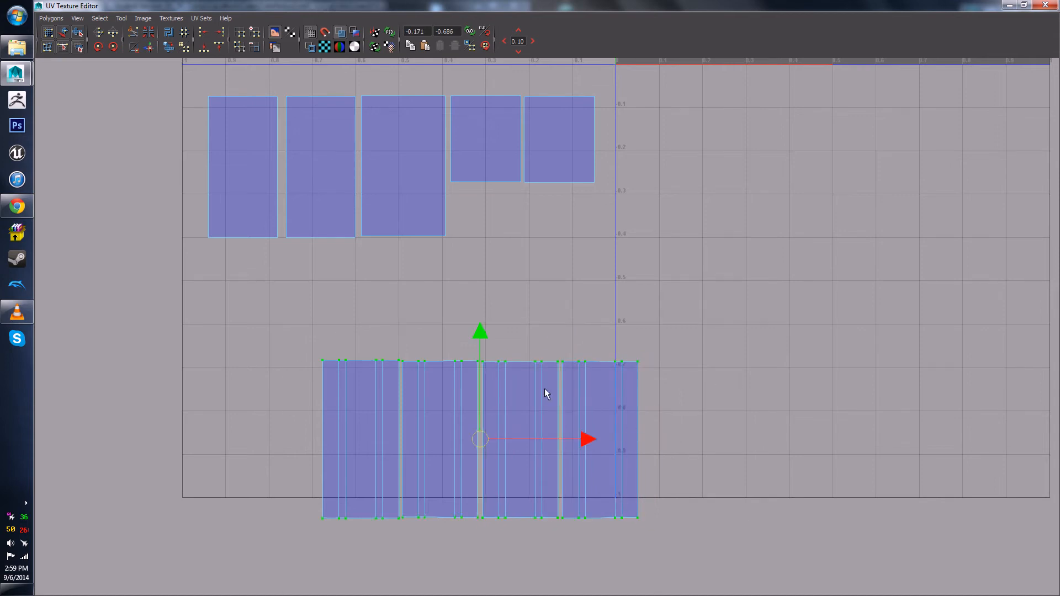
key(q)
key(w)
middle_drag(435, 415, 434, 415)
drag(480, 439, 341, 441)
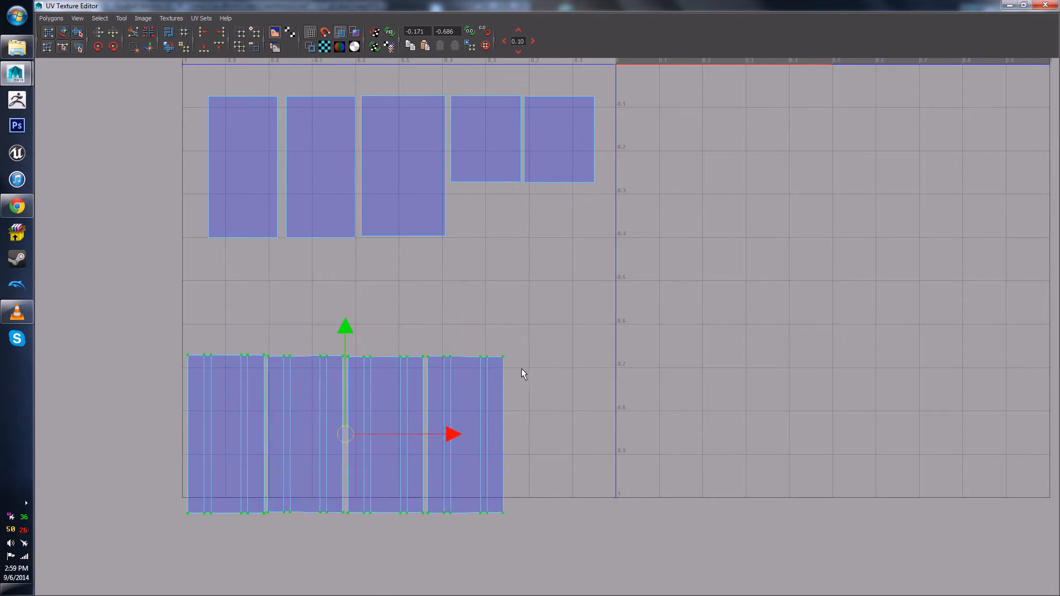
scroll(530, 362, down, 5)
alt+middle_drag(612, 358, 634, 463)
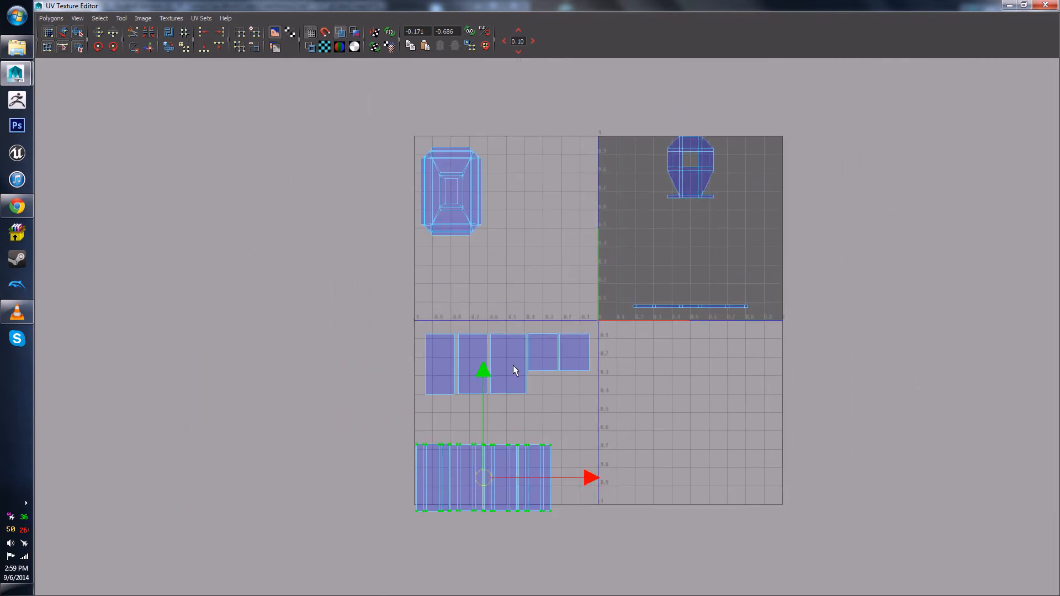
click(567, 410)
alt+middle_drag(648, 375, 592, 408)
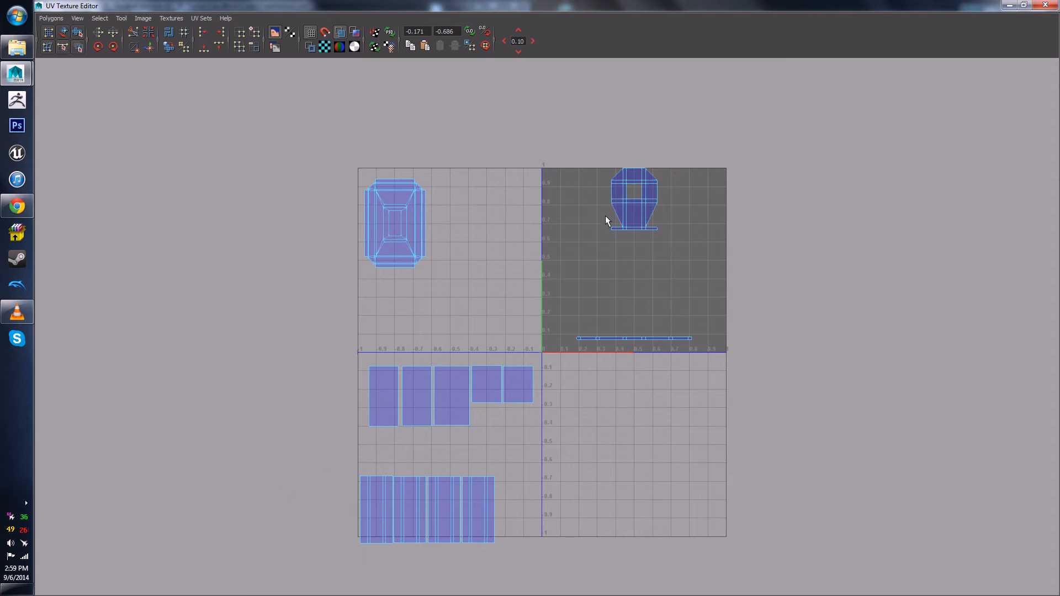
Step: Close the planar mapping options and the UV layout window, and examine the crate's underside
drag(557, 4, 819, 164)
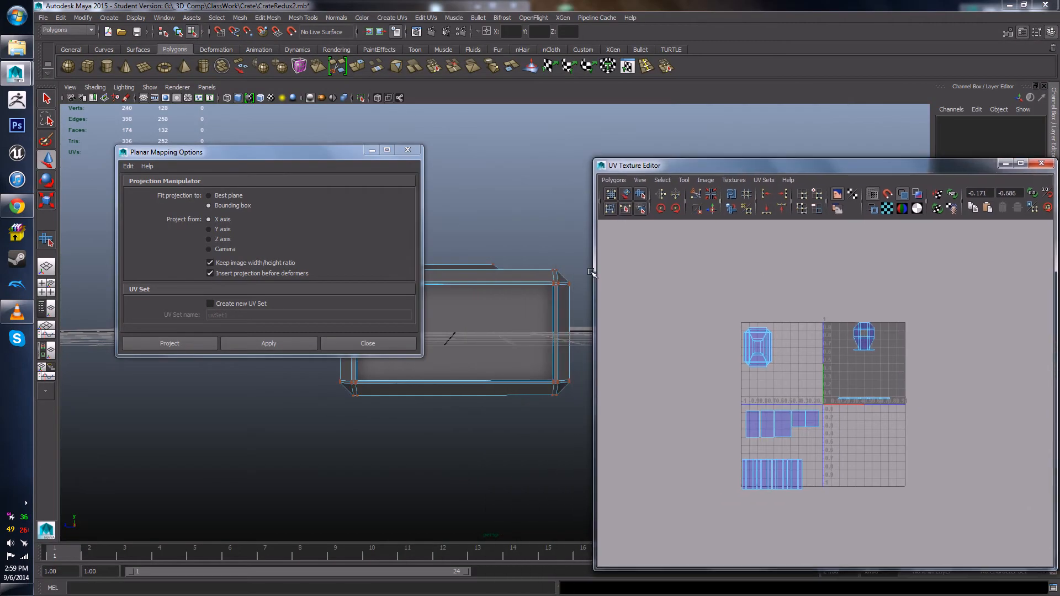
click(408, 150)
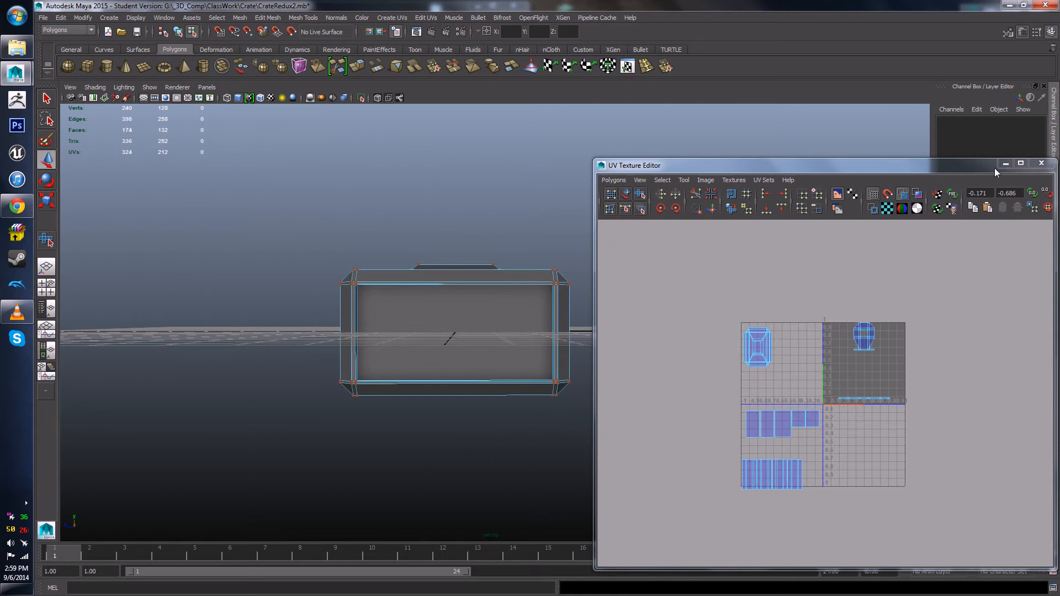
click(1042, 164)
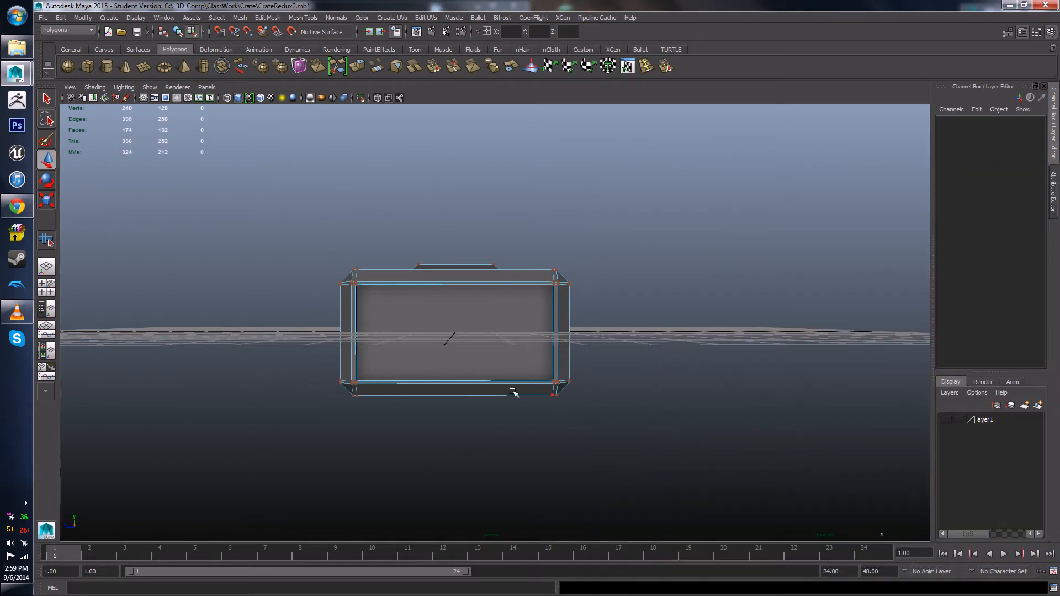
alt+drag(554, 435, 555, 409)
scroll(327, 443, up, 3)
alt+drag(411, 470, 472, 389)
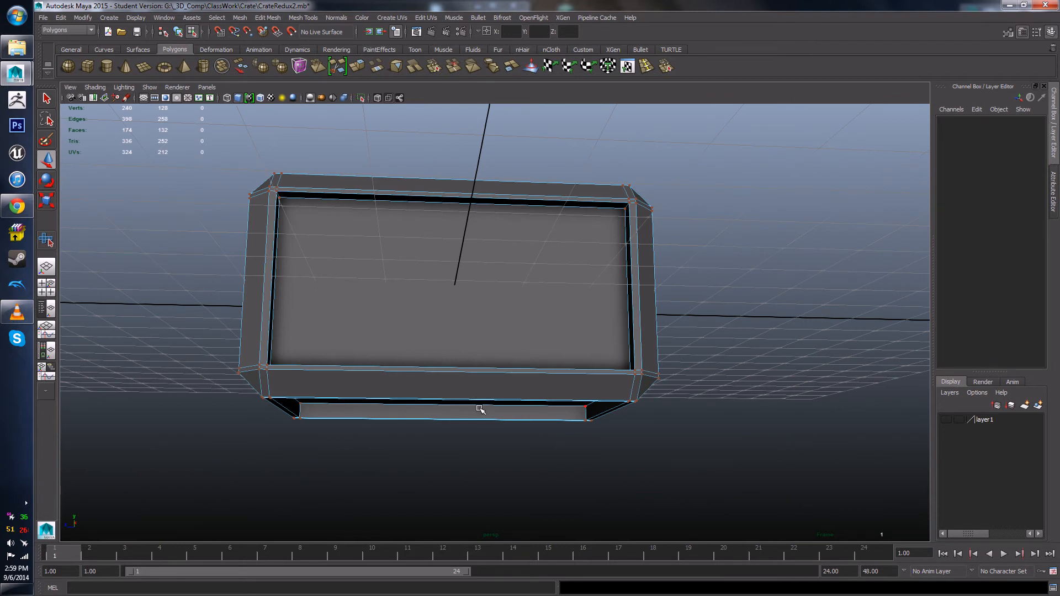
alt+drag(476, 381, 533, 293)
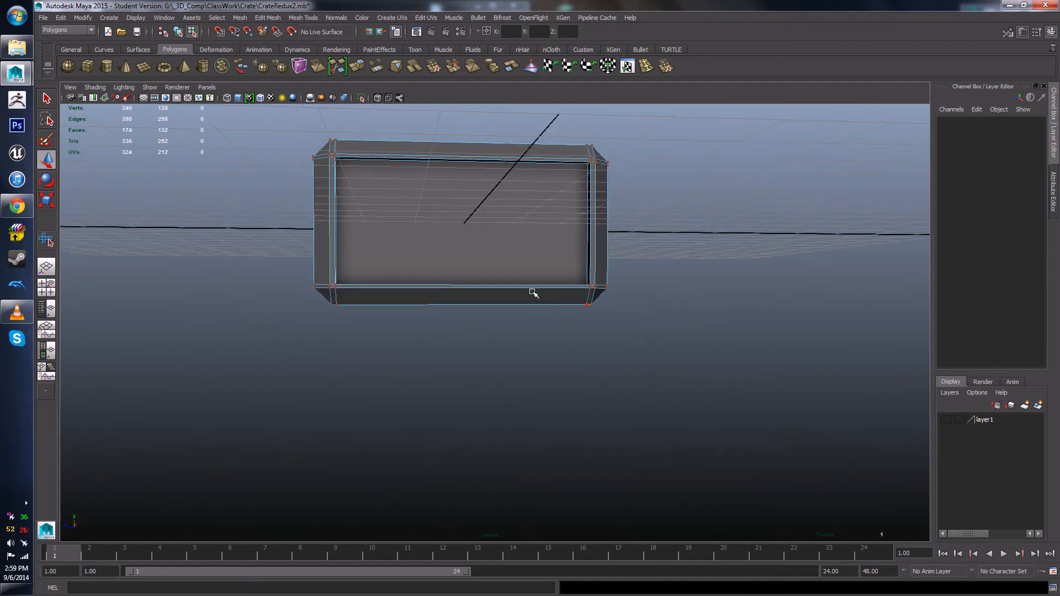
Step: Select the faces of the crate's bottom frame, excluding the upper faces and the recessed bottom panel
right_drag(532, 292, 532, 315)
drag(698, 346, 224, 237)
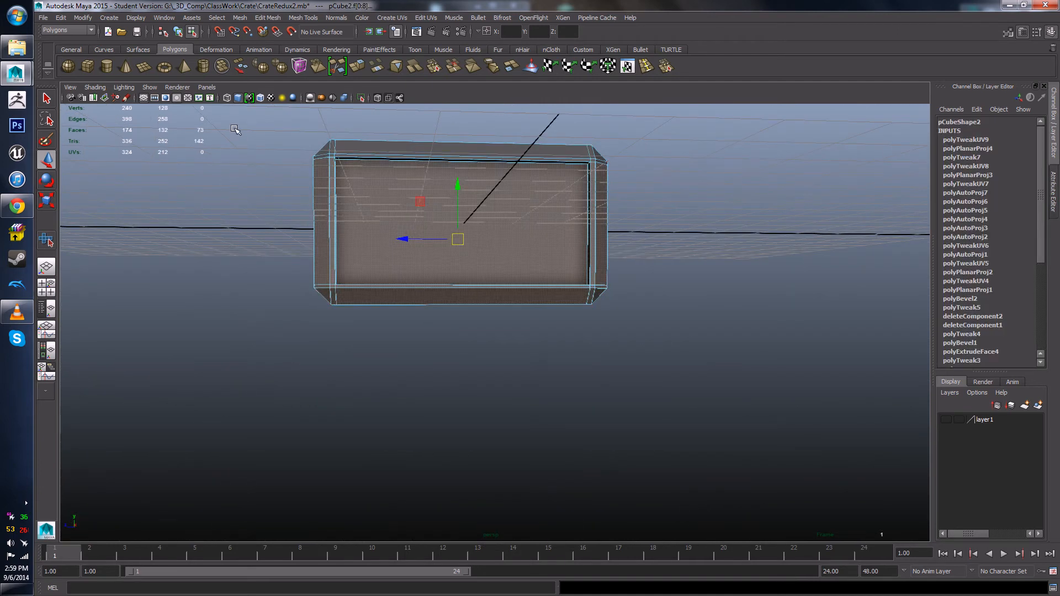
ctrl+drag(248, 113, 814, 202)
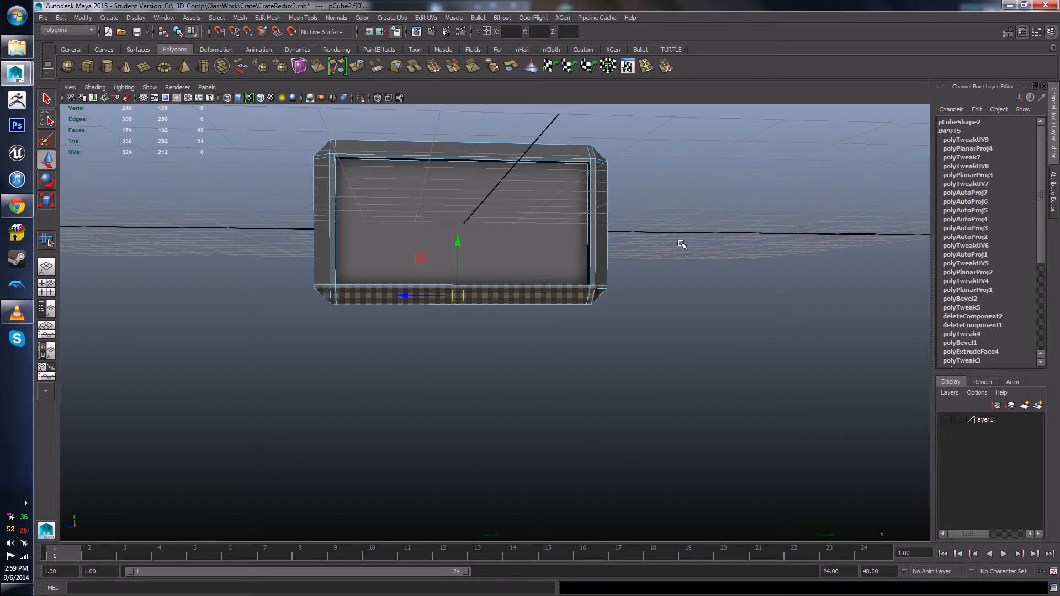
alt+drag(681, 244, 667, 132)
ctrl+click(551, 370)
alt+drag(669, 339, 551, 470)
scroll(551, 470, down, 4)
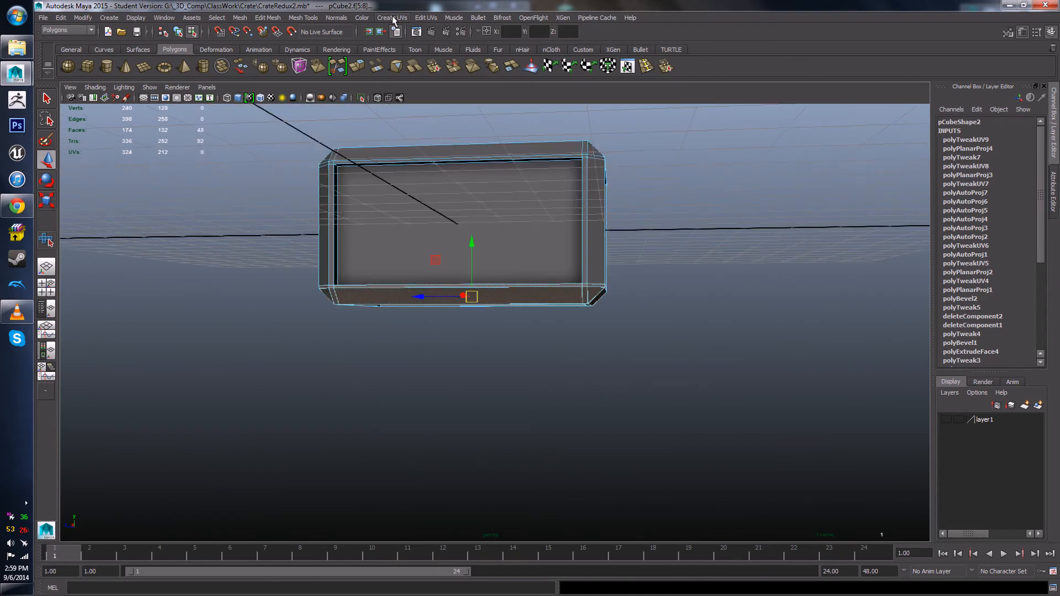
Step: Planar map the selected bottom frame faces, projecting from the Y axis with the bounding box fit
click(425, 17)
click(492, 34)
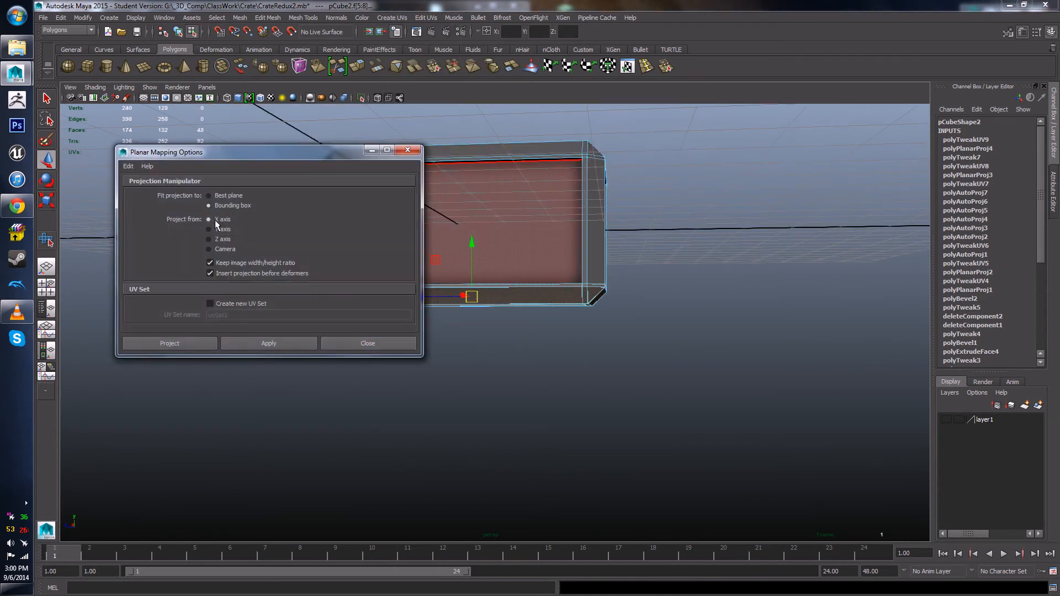
click(274, 347)
Step: Show the new projection in the UV Texture Editor, shift it slightly right in the UV tile, and flip it horizontally
click(426, 18)
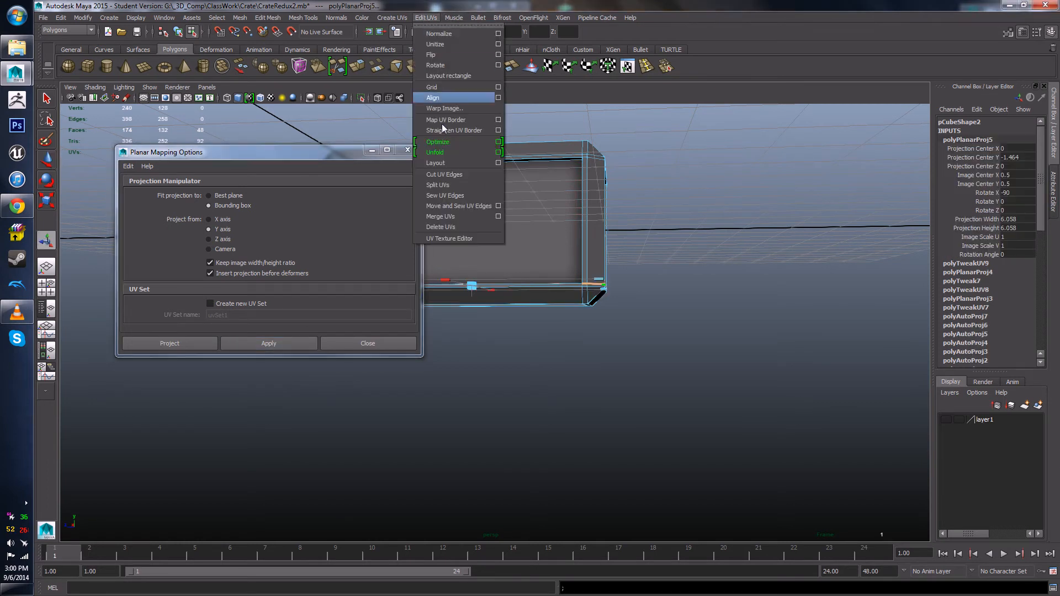
click(444, 238)
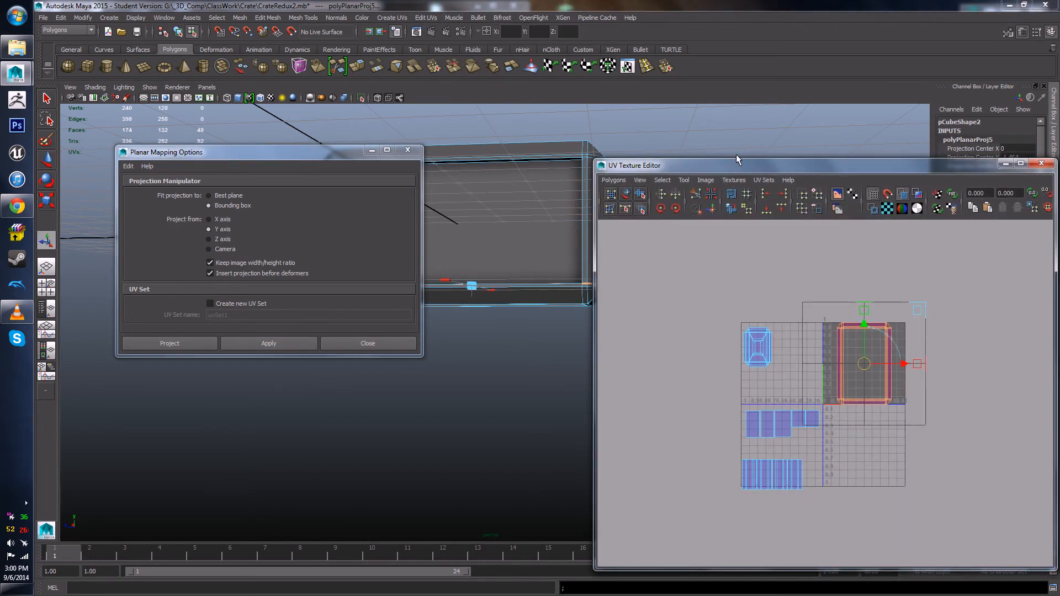
drag(689, 165, 386, 123)
alt+right_drag(431, 221, 568, 340)
alt+middle_drag(568, 340, 524, 371)
drag(629, 351, 653, 350)
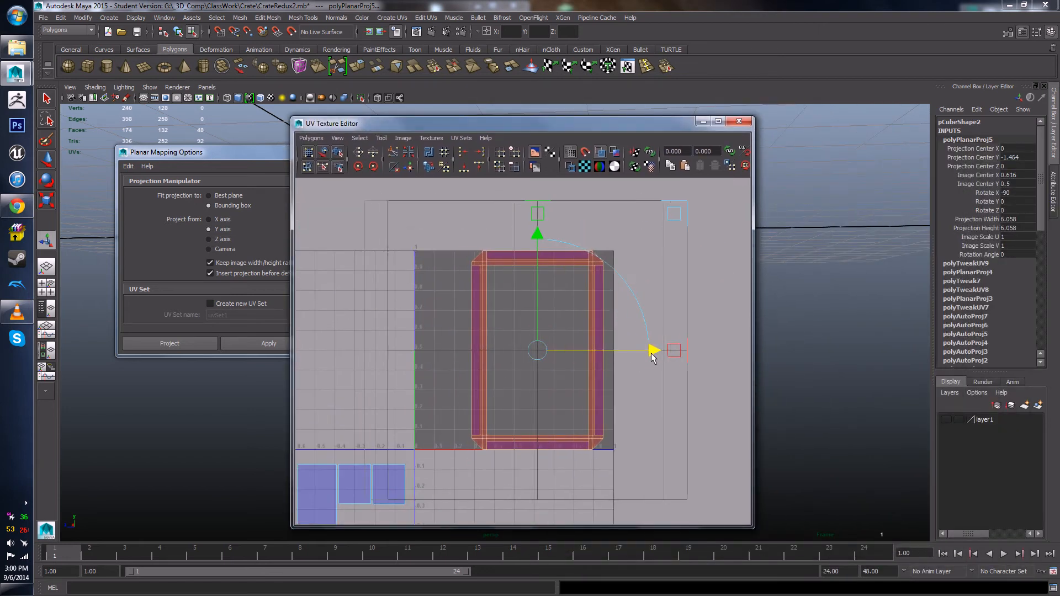
click(358, 153)
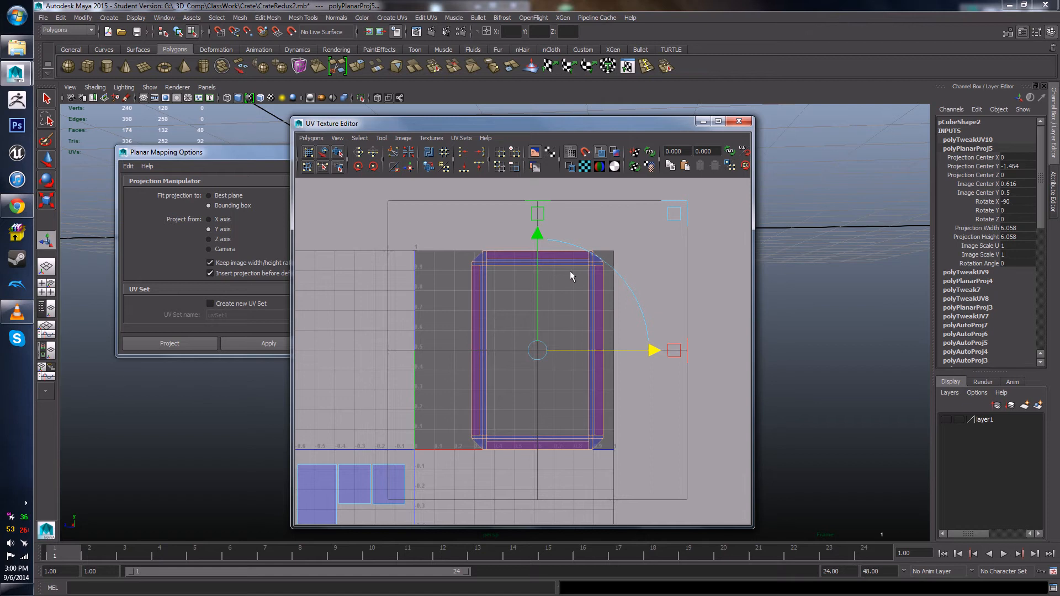
Step: Try to unfold the bottom frame's corner UVs with the Smooth UV tool
right_drag(556, 280, 495, 265)
drag(684, 518, 636, 459)
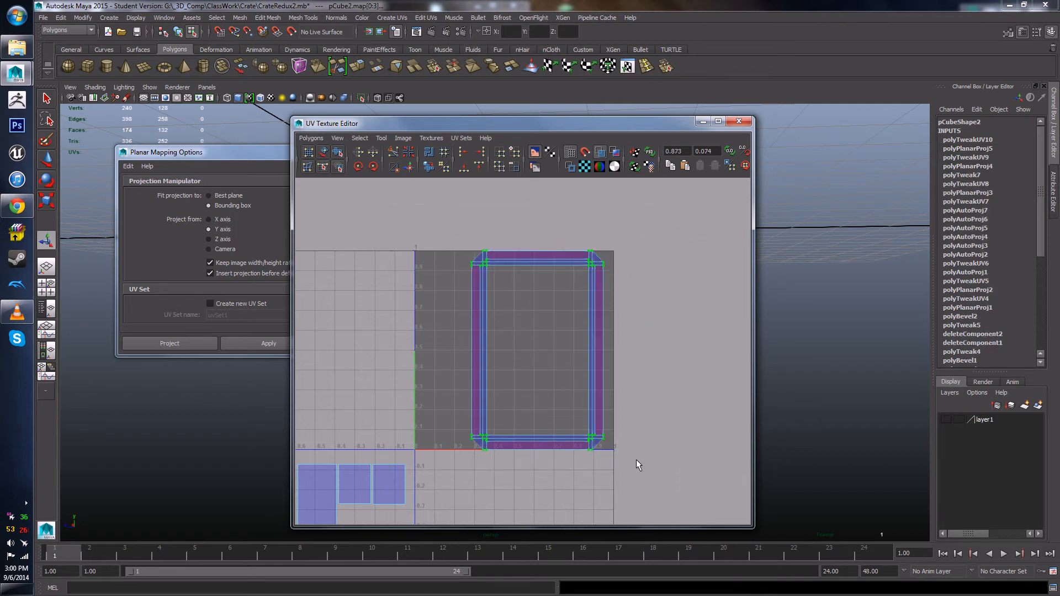
click(338, 153)
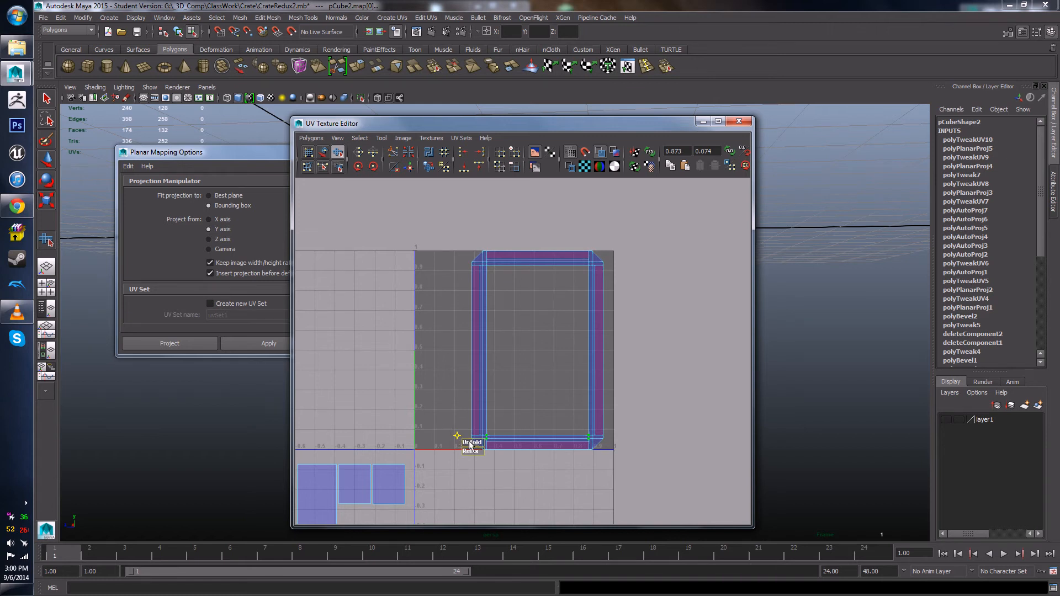
drag(471, 444, 485, 442)
drag(653, 437, 517, 451)
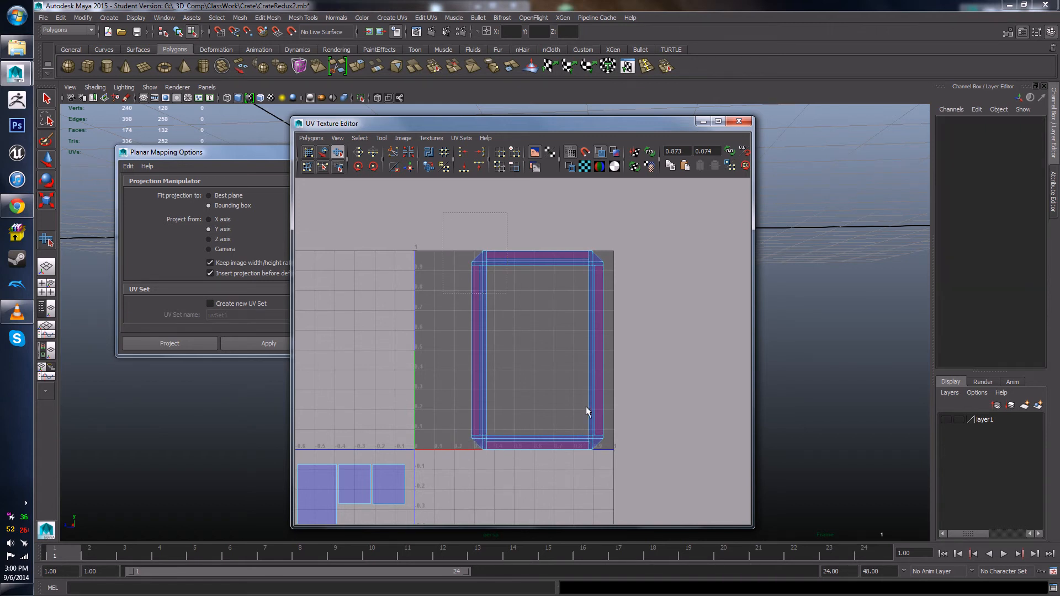
scroll(536, 397, up, 4)
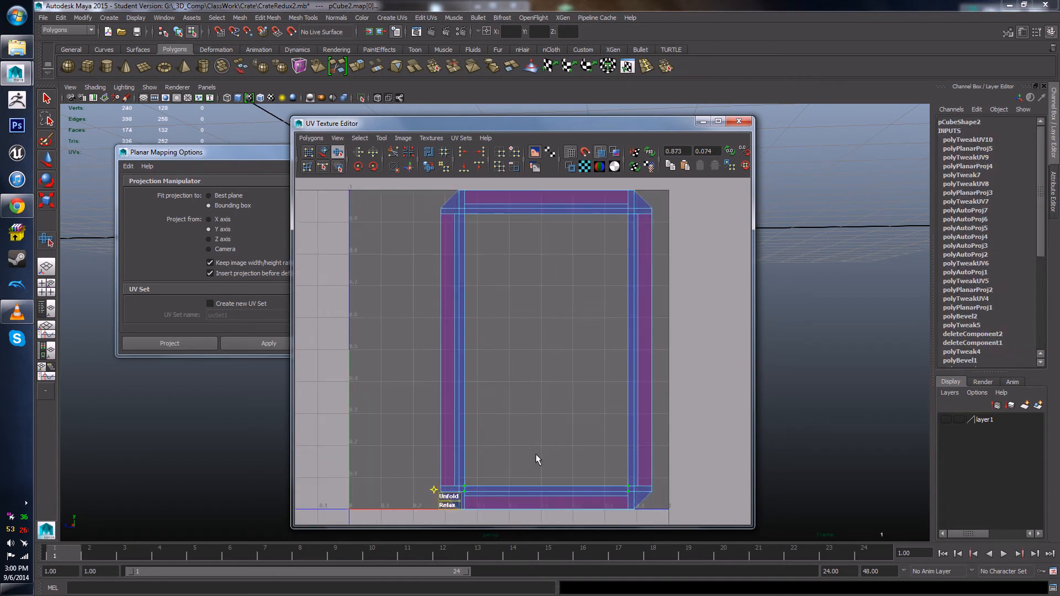
right_click(577, 433)
right_drag(577, 430, 617, 430)
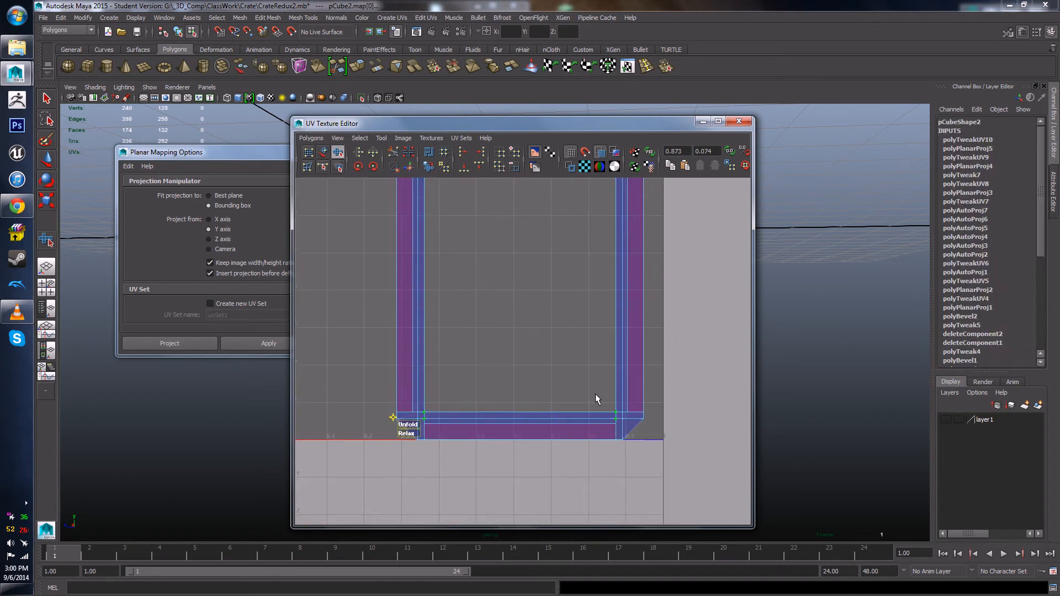
Step: Select the separate strip shell along the bottom frame's right side and move it clear to the right of the UV tile
drag(597, 399, 638, 431)
ctrl+right_drag(610, 388, 627, 386)
key(w)
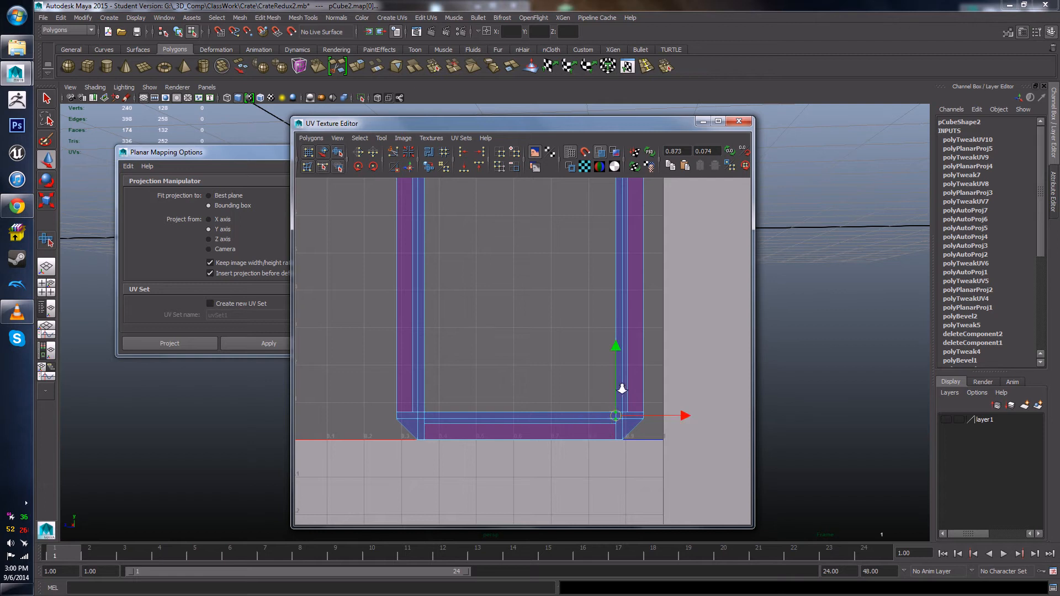
scroll(625, 423, down, 5)
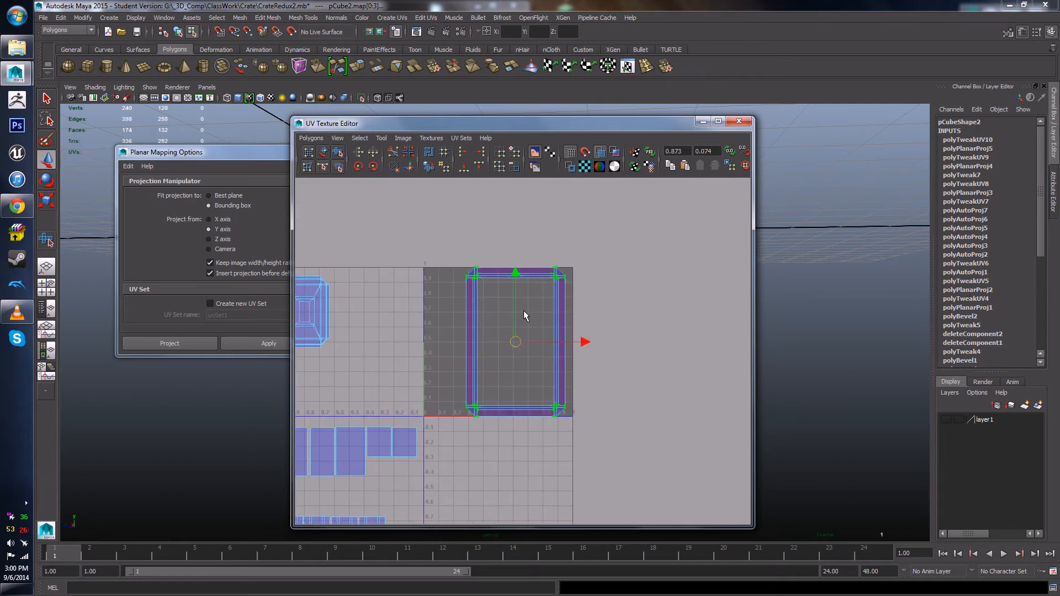
ctrl+right_drag(524, 311, 588, 276)
click(563, 274)
click(566, 275)
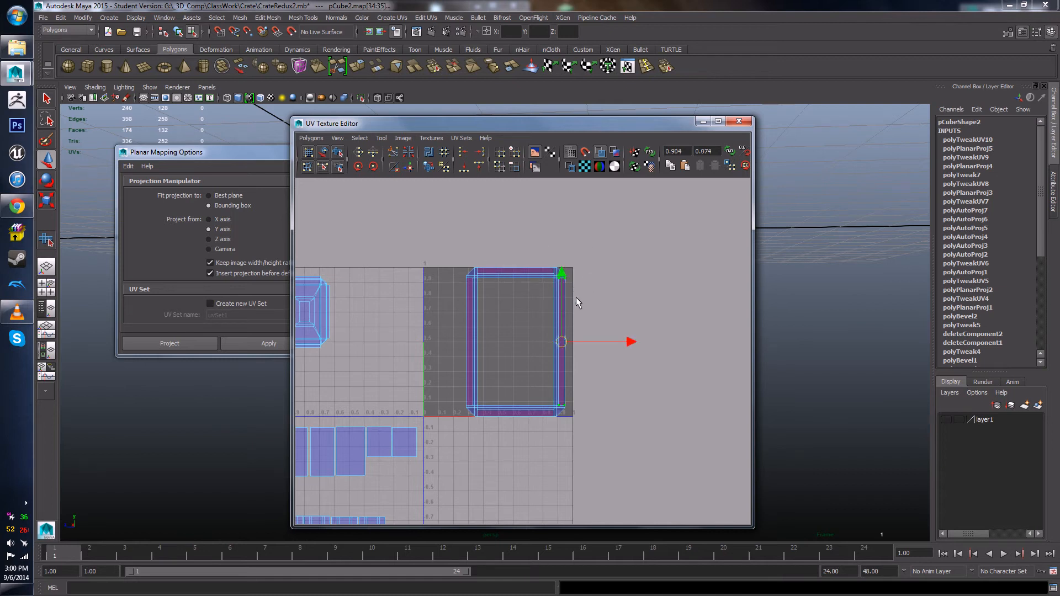
drag(630, 343, 671, 353)
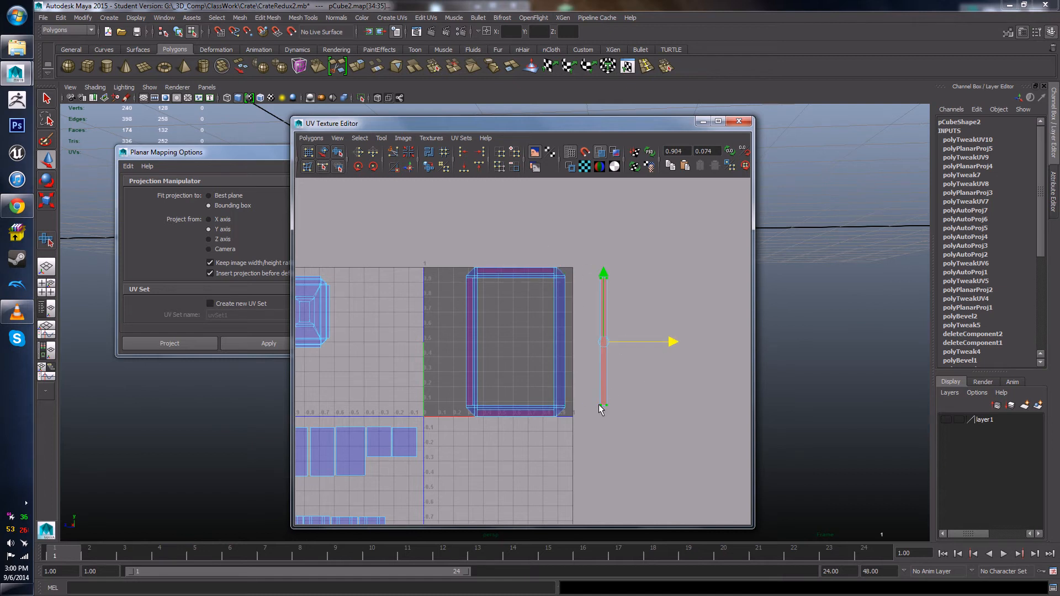
Step: Close the planar mapping options and check on the crate model which edge the separated strip's UVs belong to
drag(525, 122, 939, 182)
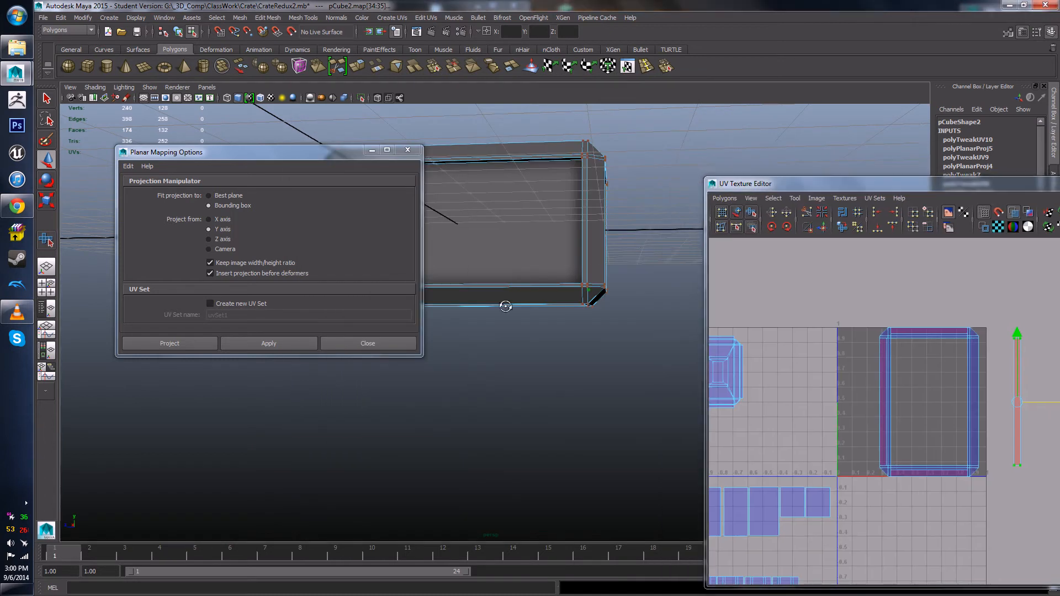
alt+drag(506, 305, 503, 343)
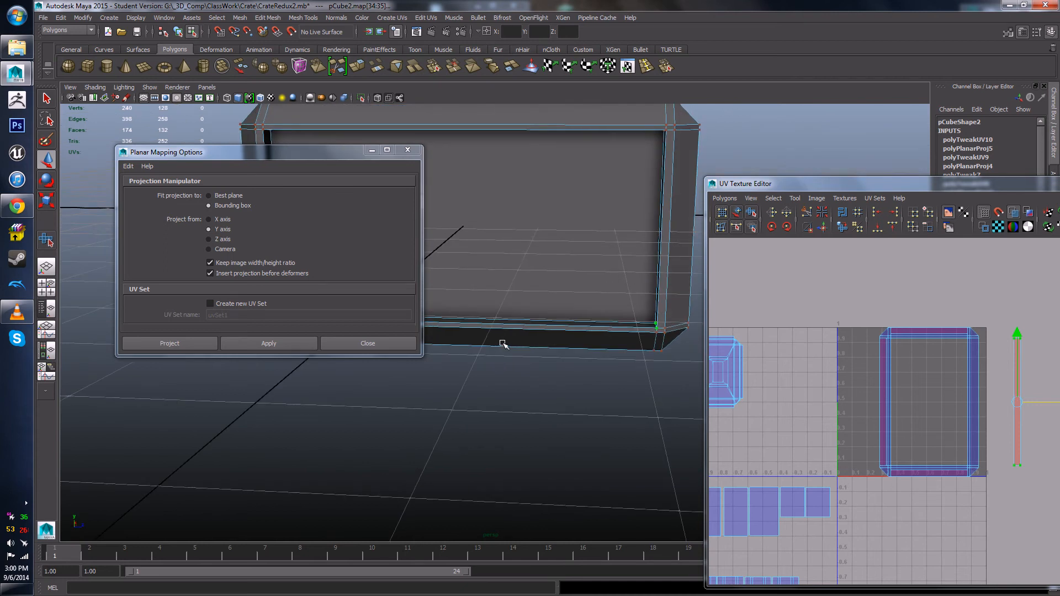
click(407, 150)
alt+middle_drag(527, 451, 350, 414)
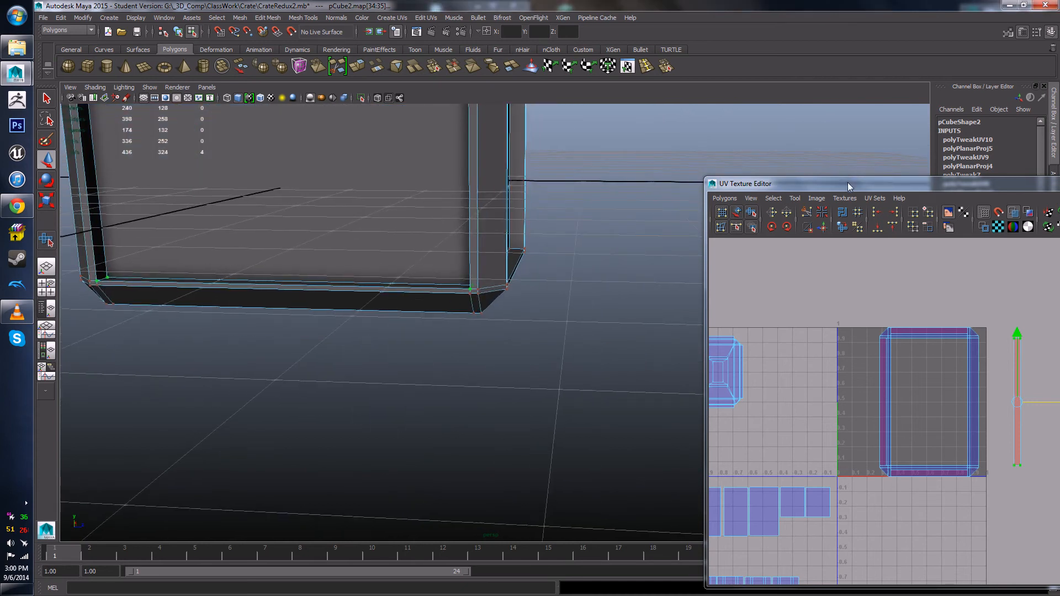
drag(847, 182, 675, 122)
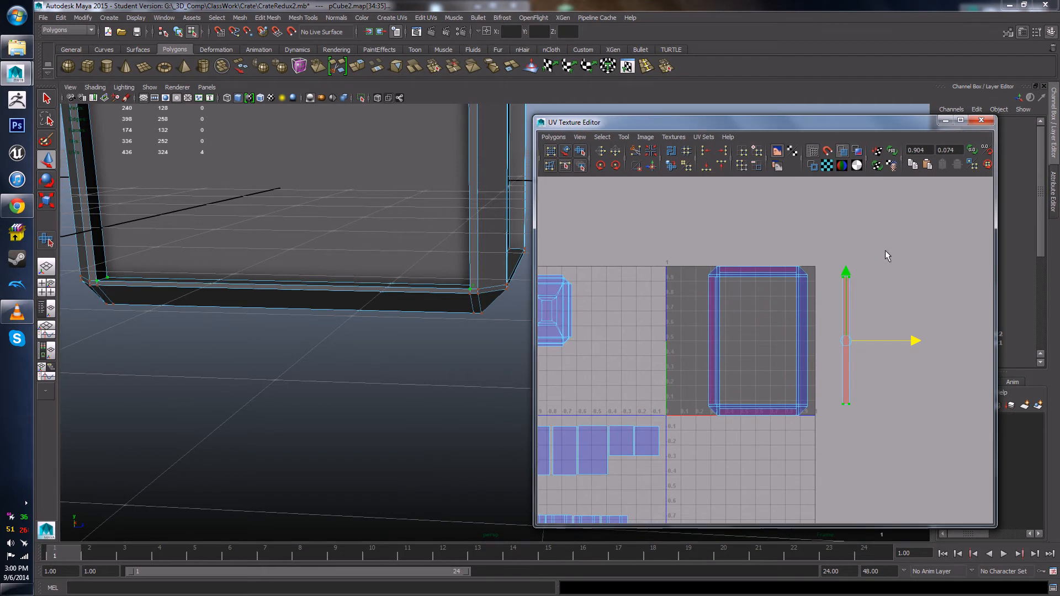
click(843, 319)
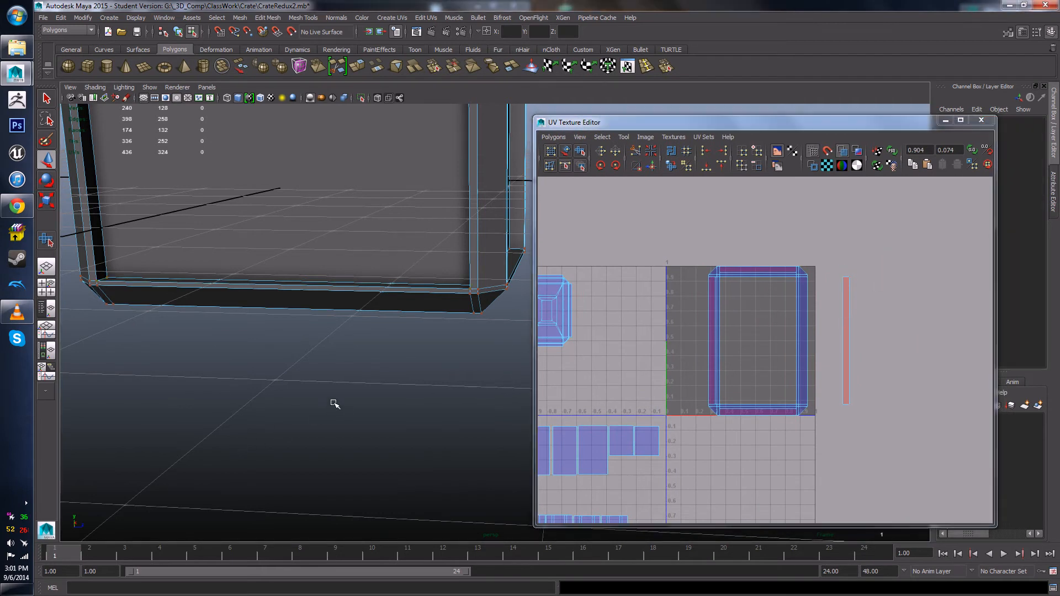
Step: Save the scene, accept the student-version notice, and save it again under the new file name CrateRedux3.mb
key(ctrl+s)
click(523, 310)
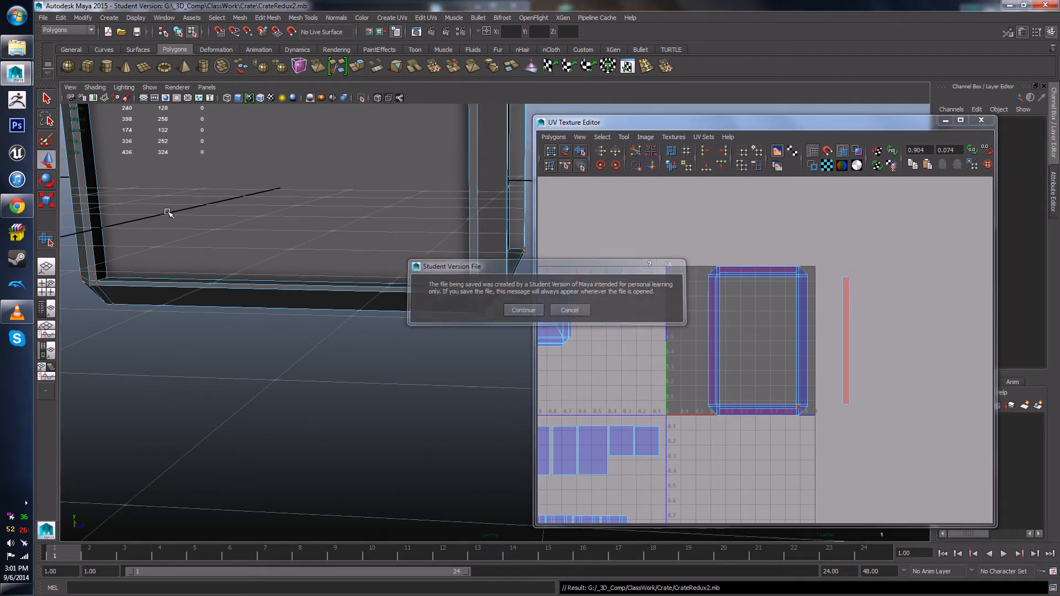
click(44, 17)
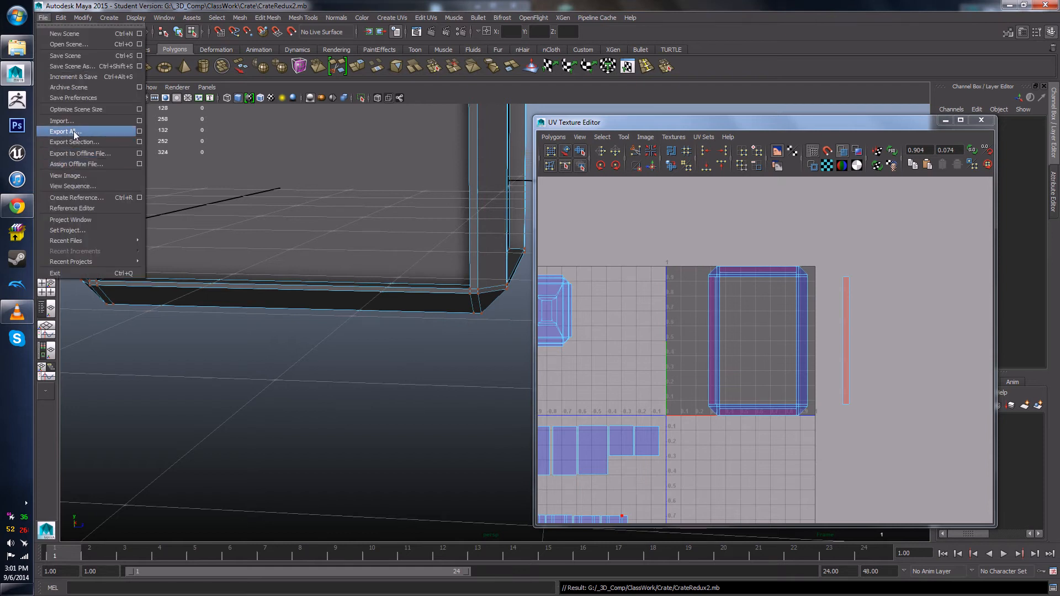
click(72, 66)
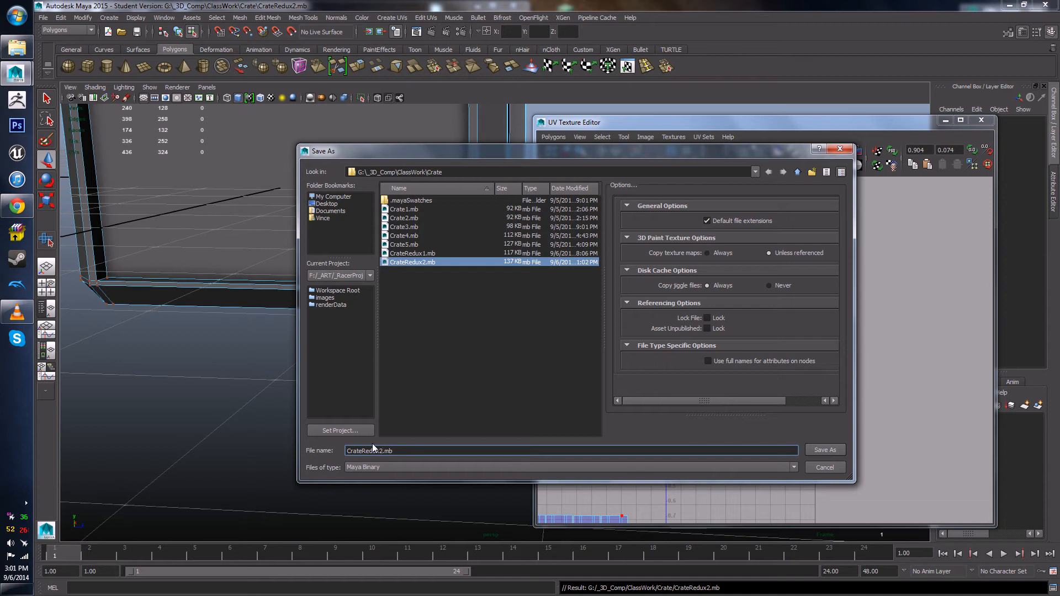
key(Return)
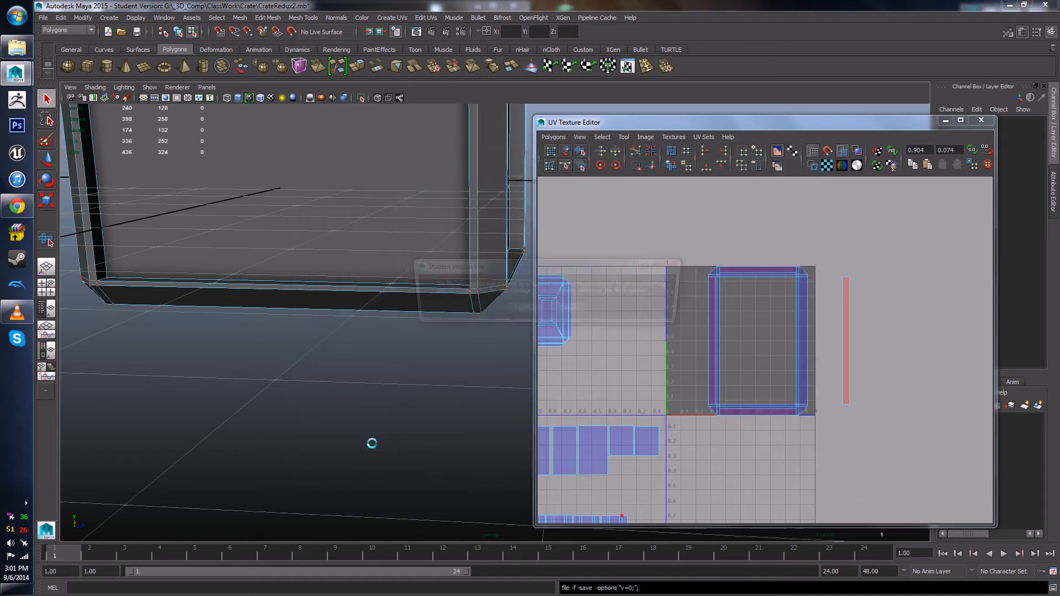
click(522, 310)
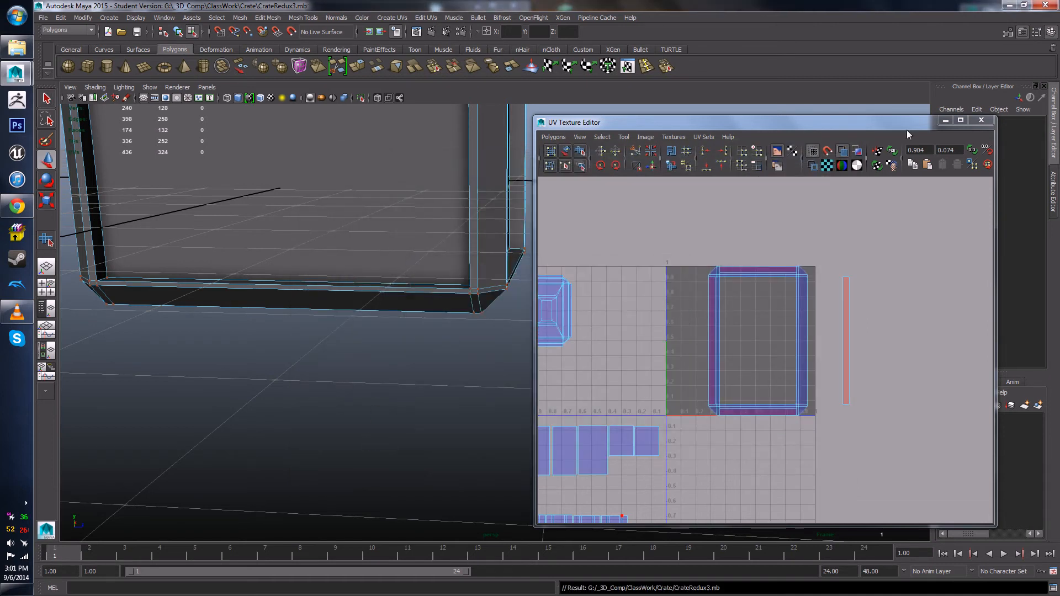
Step: Close the UV Texture Editor and restart Maya
click(981, 121)
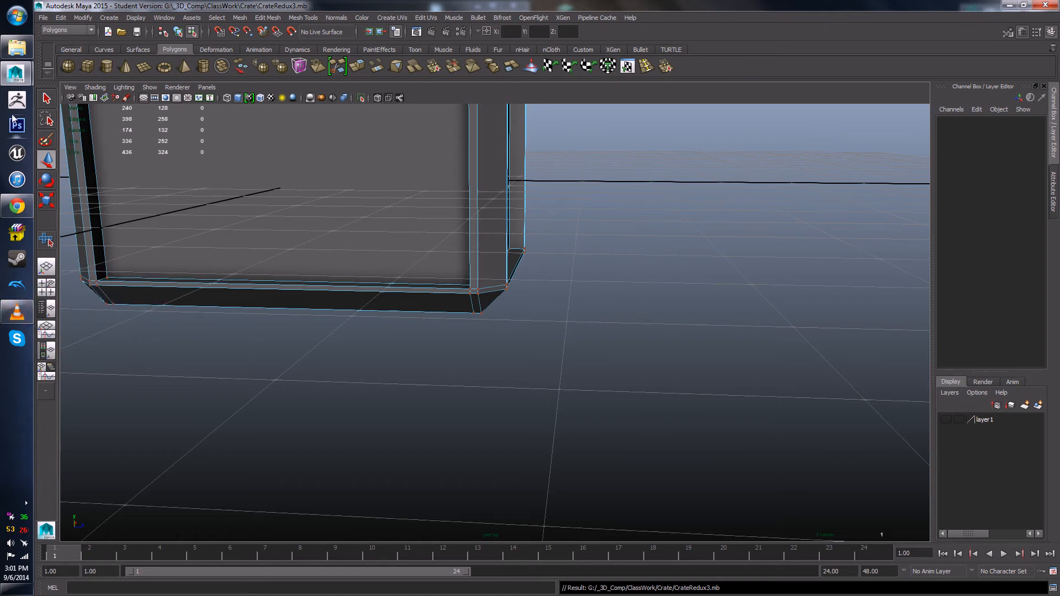
mouse_move(4, 81)
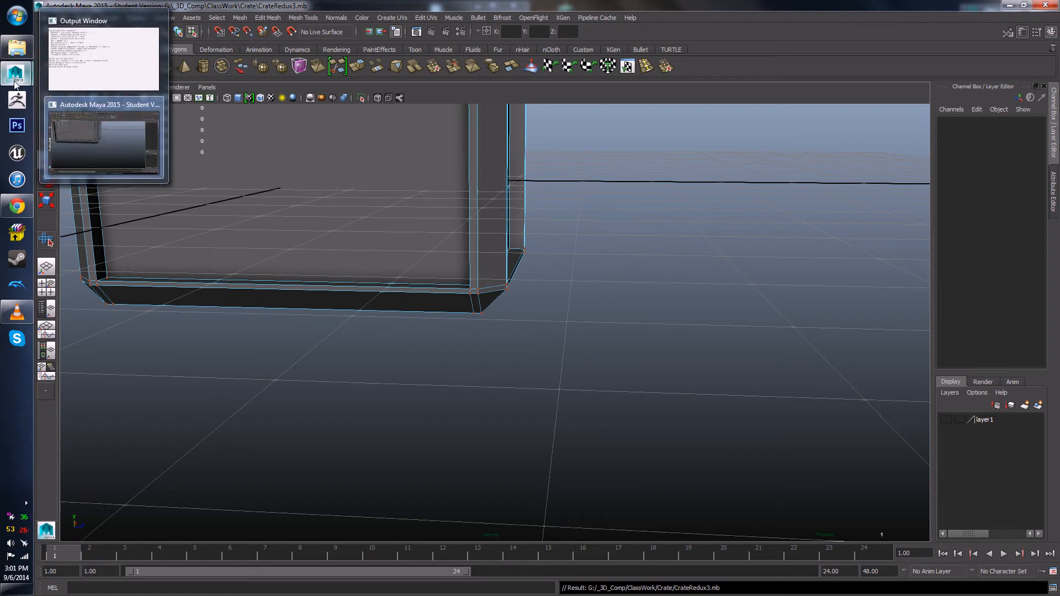
click(115, 123)
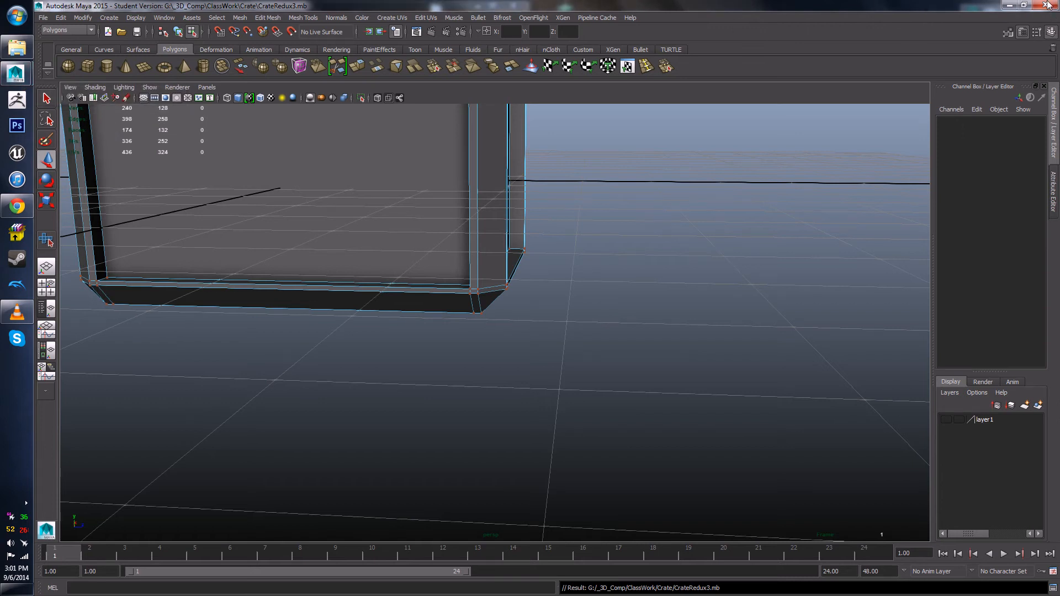
right_click(23, 80)
click(91, 73)
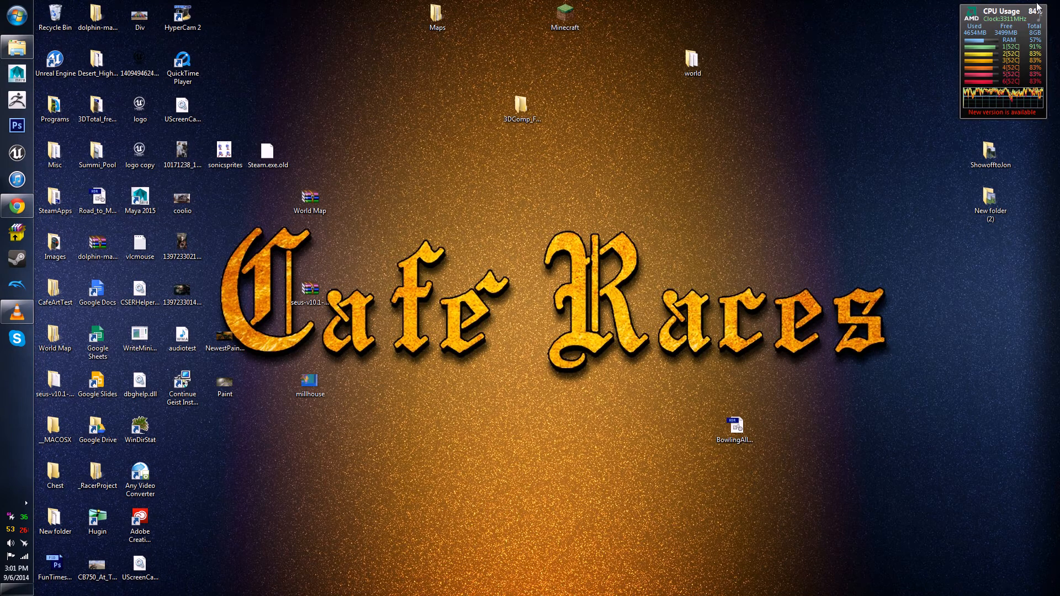
click(17, 77)
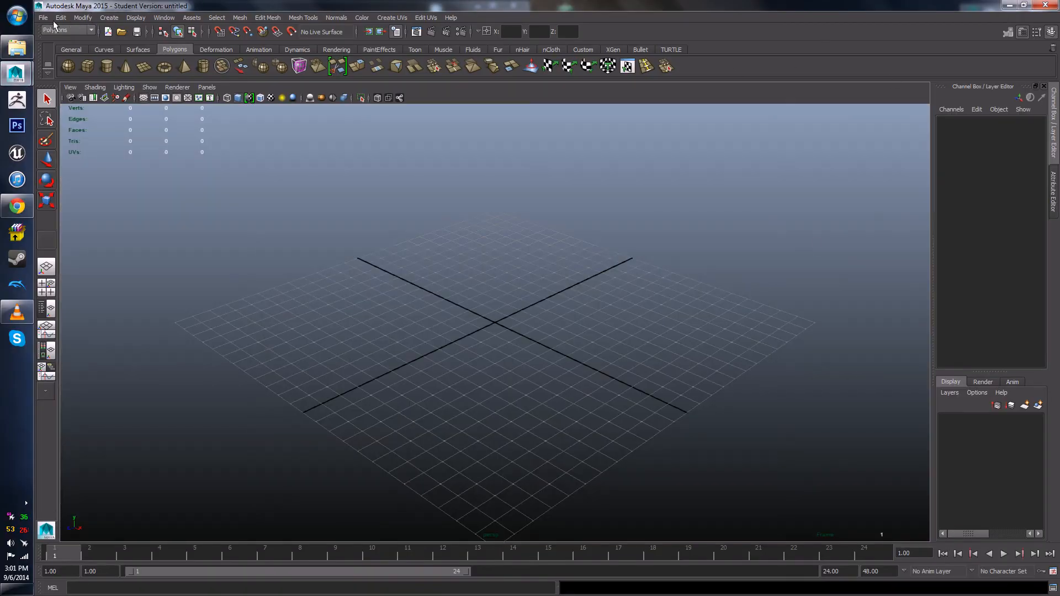
Step: Start opening a scene and look up in Windows Explorer which drive holds the crate project folder
click(43, 17)
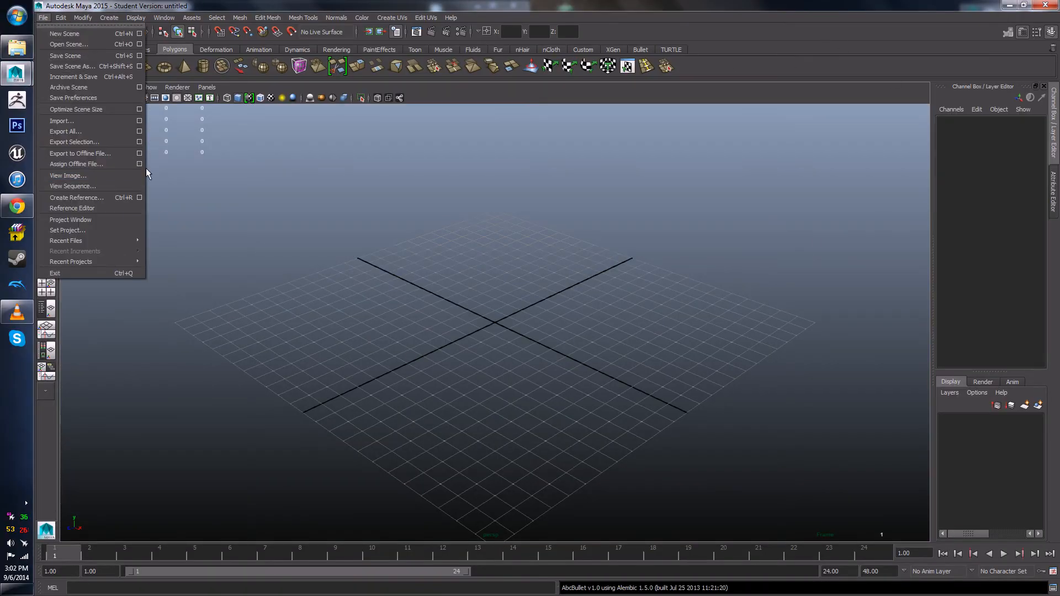
click(84, 45)
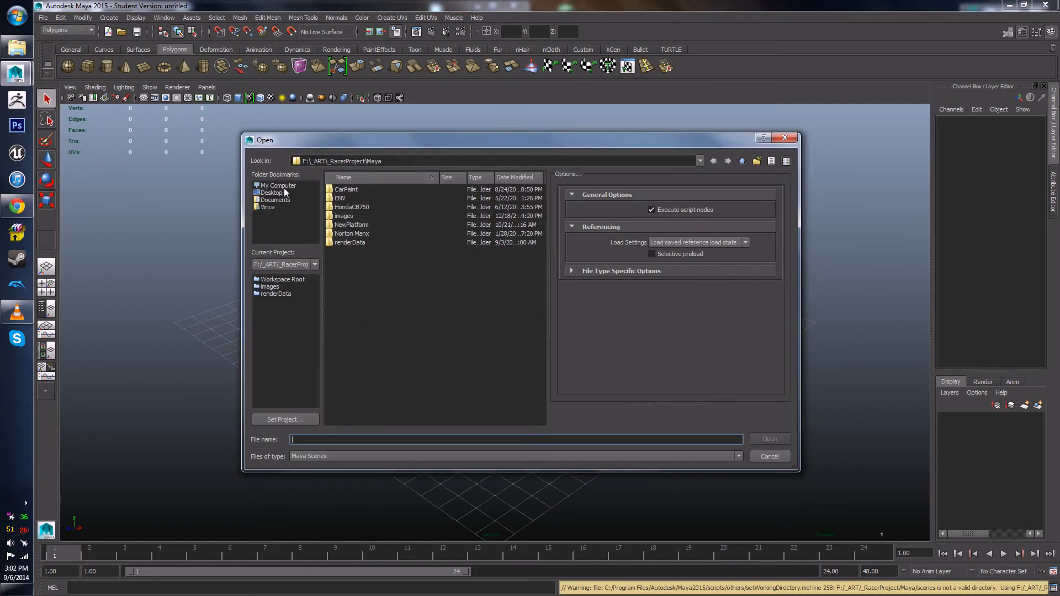
click(279, 186)
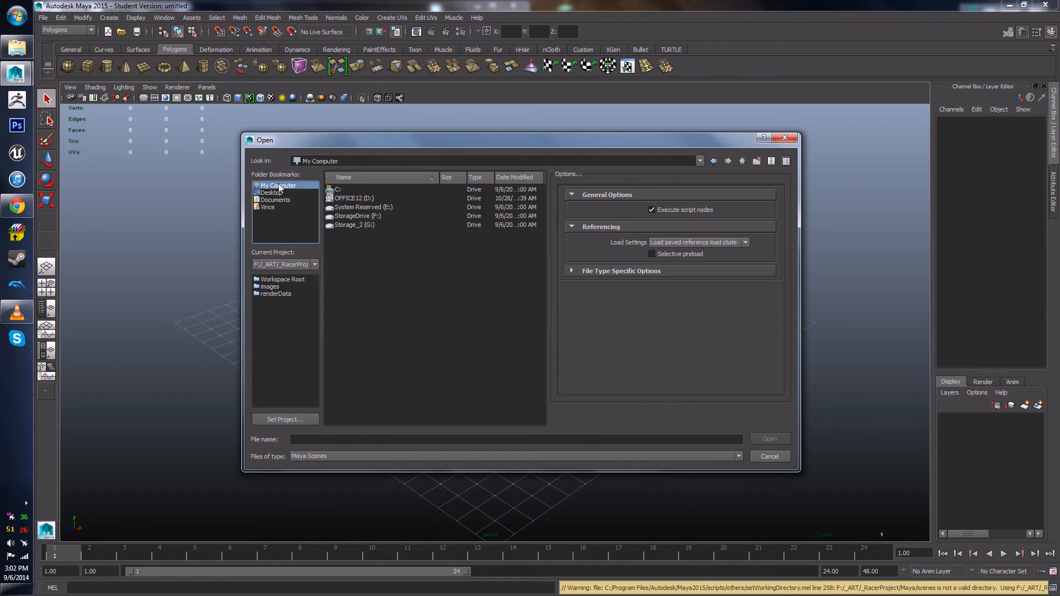
double_click(371, 208)
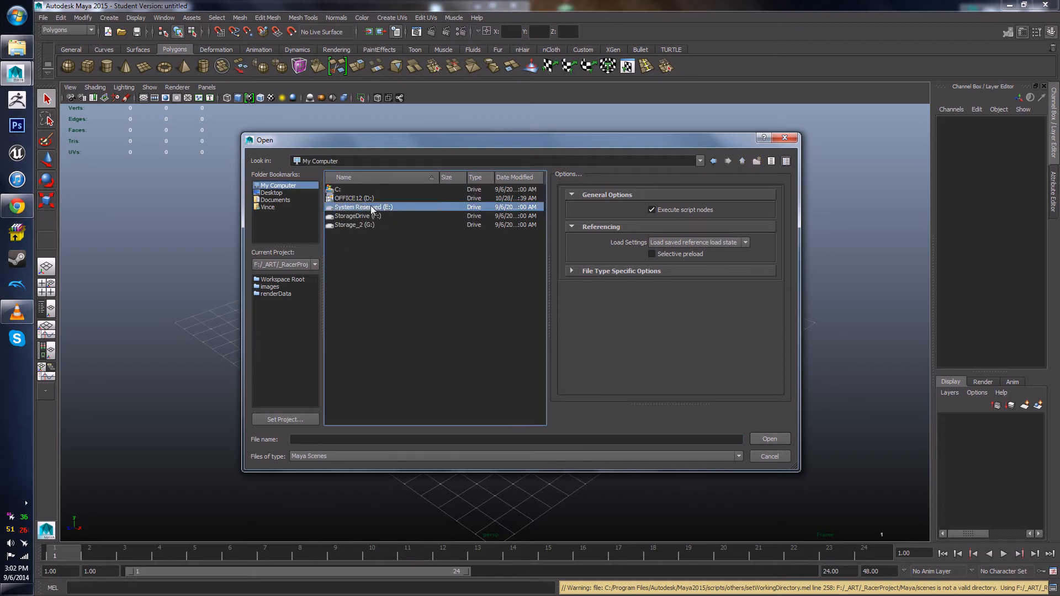
click(17, 50)
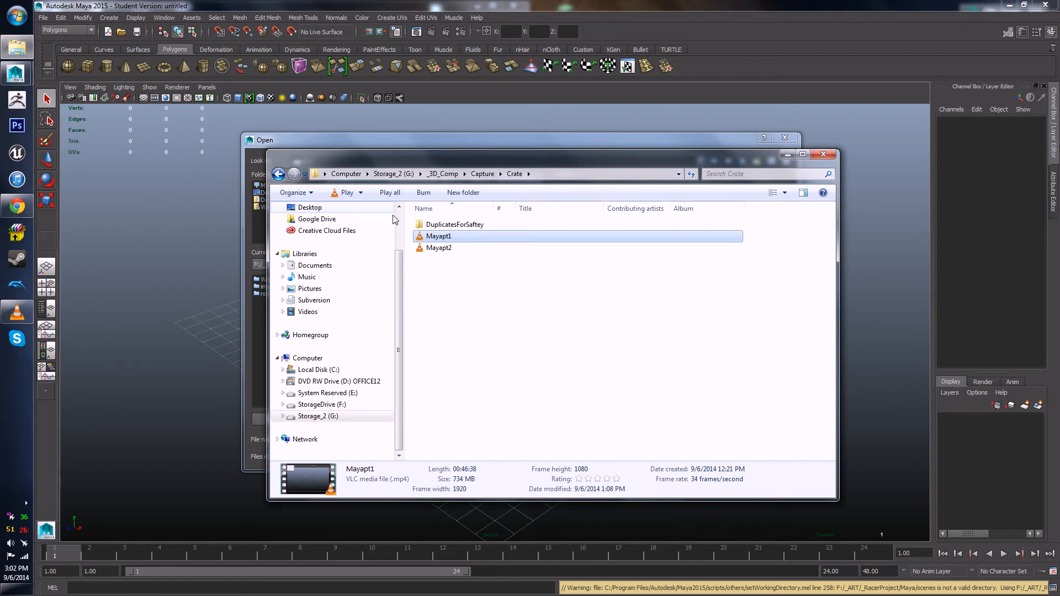
click(787, 155)
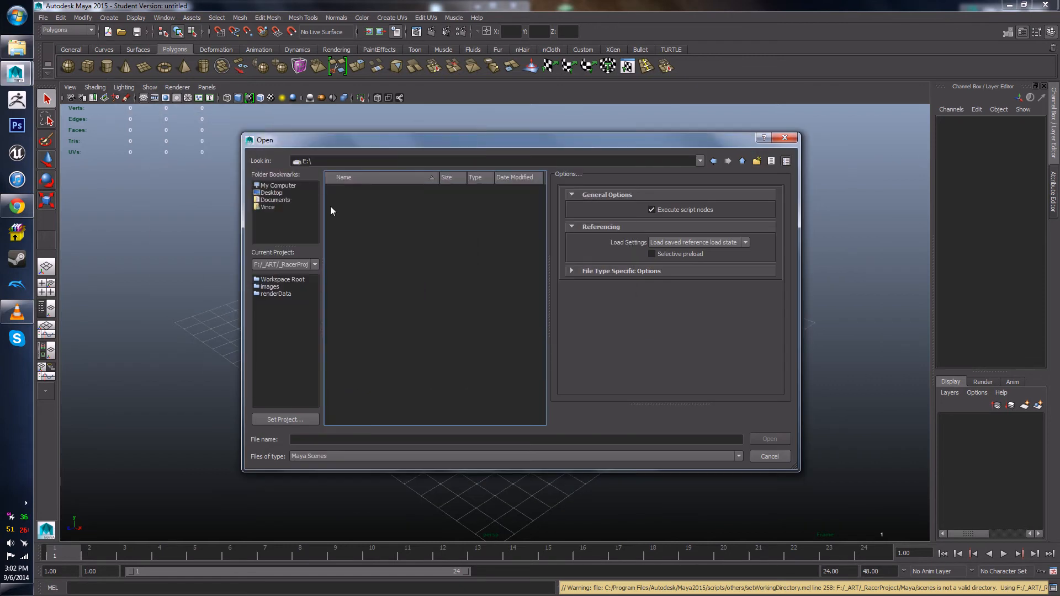
Step: Open the scene CrateRedux3.mb from the folder G:\_3D_Comp\ClassWork\Crate
click(272, 184)
double_click(358, 223)
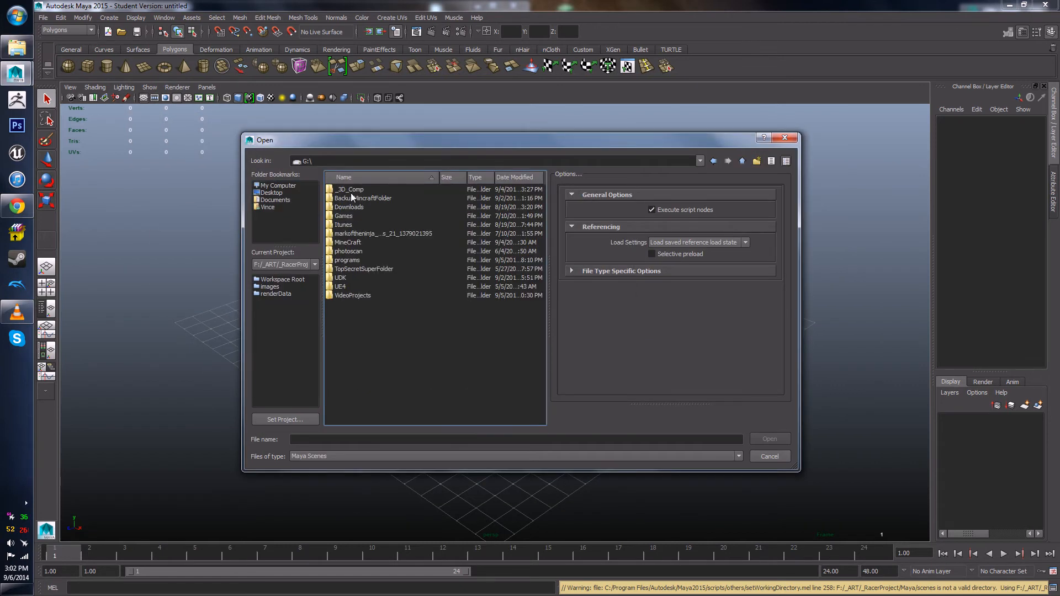
double_click(351, 192)
double_click(353, 216)
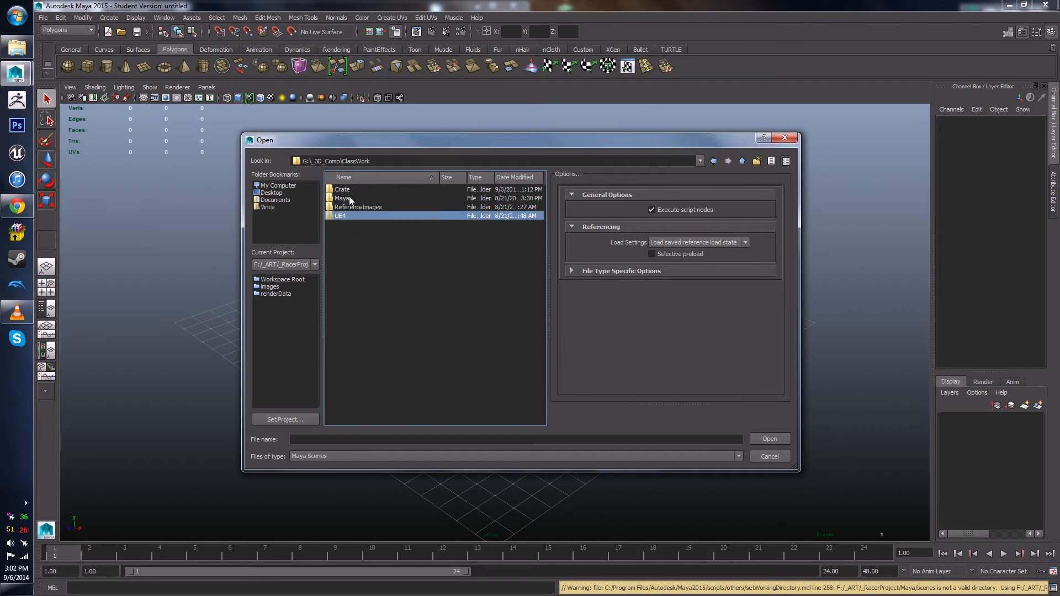
double_click(349, 197)
double_click(356, 257)
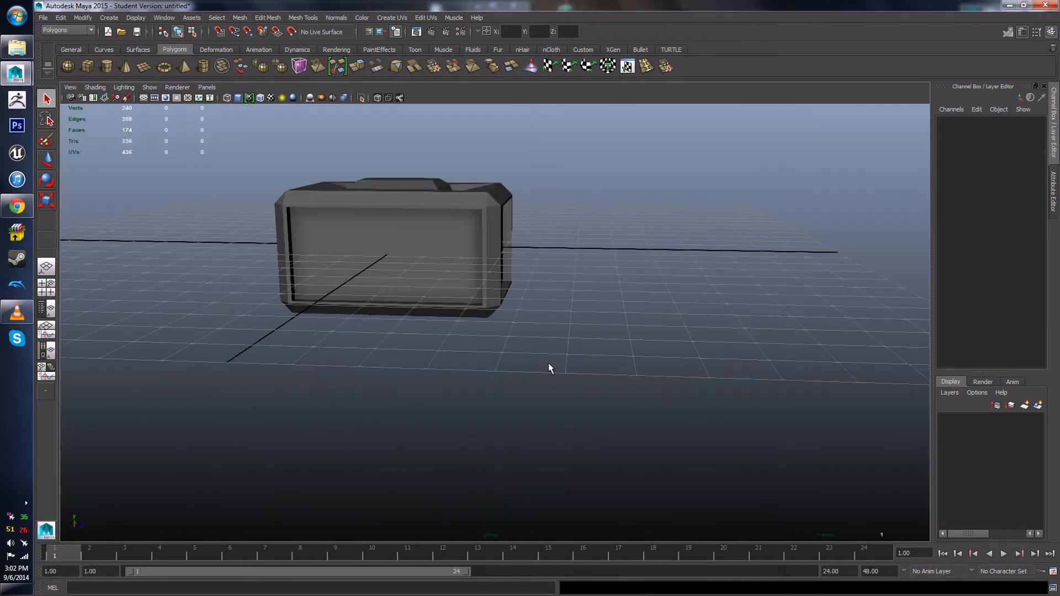
Step: Put the crate model into face selection mode and display its UVs in the UV Texture Editor
scroll(548, 363, up, 4)
alt+middle_drag(505, 347, 628, 359)
alt+drag(627, 359, 520, 296)
right_drag(520, 292, 521, 317)
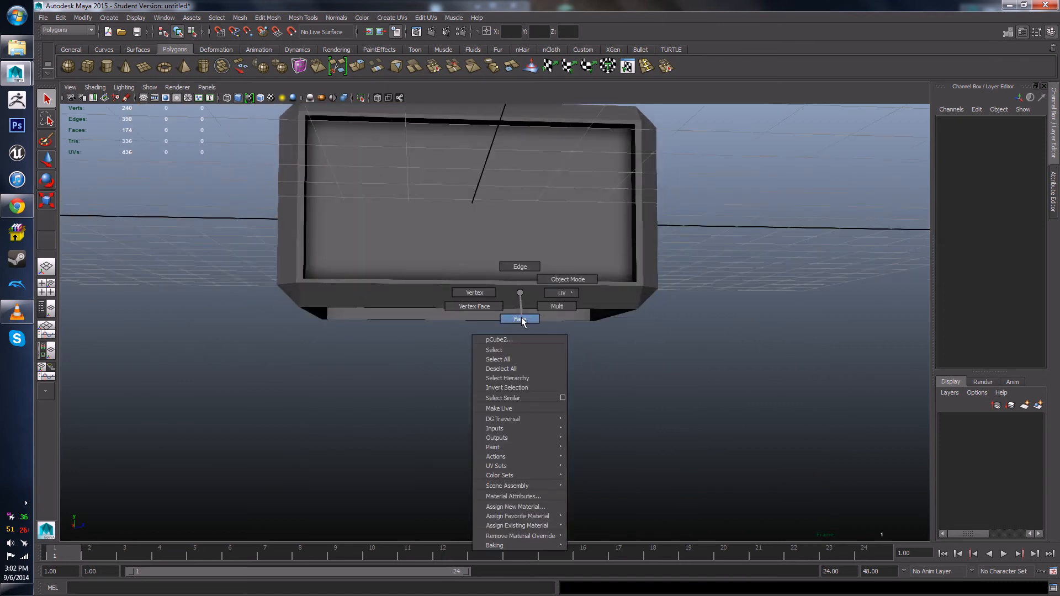
right_drag(521, 316, 522, 319)
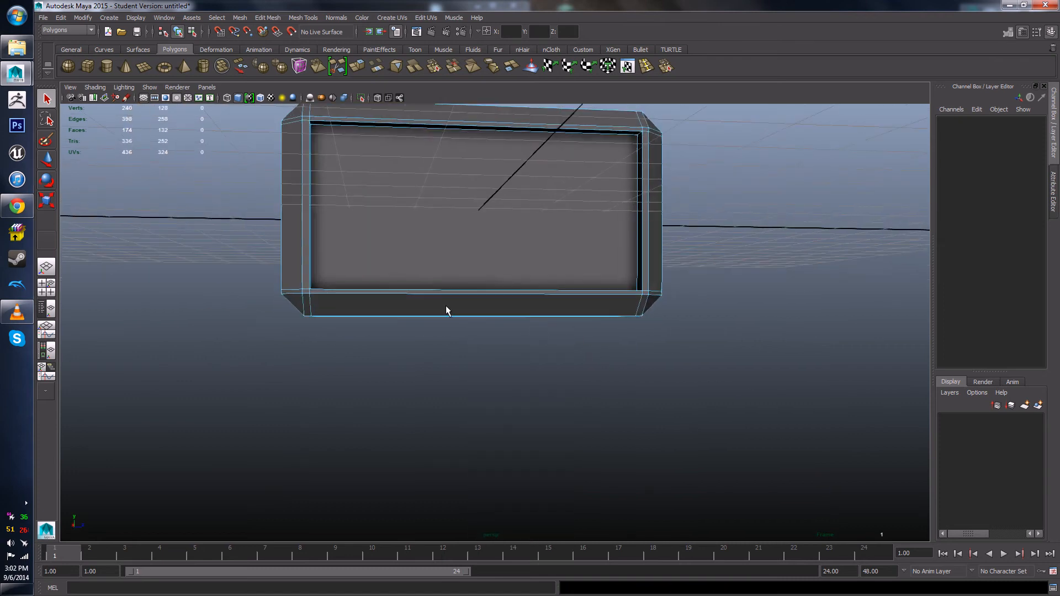
drag(191, 246, 842, 407)
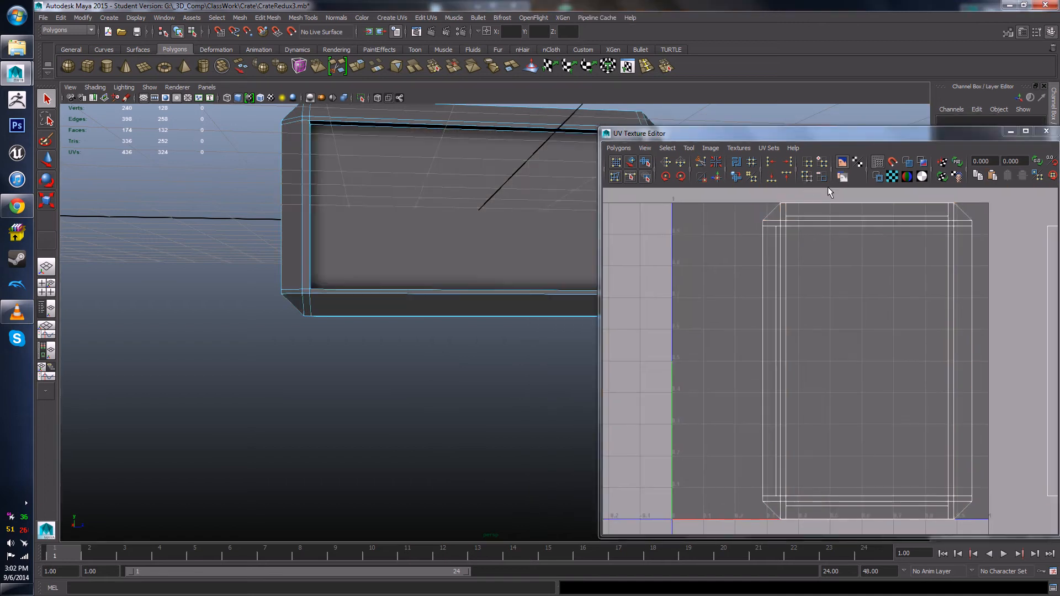
Step: Select the faces of the crate's bottom frame, leaving out the upper faces and the large recessed bottom panel
scroll(510, 310, down, 3)
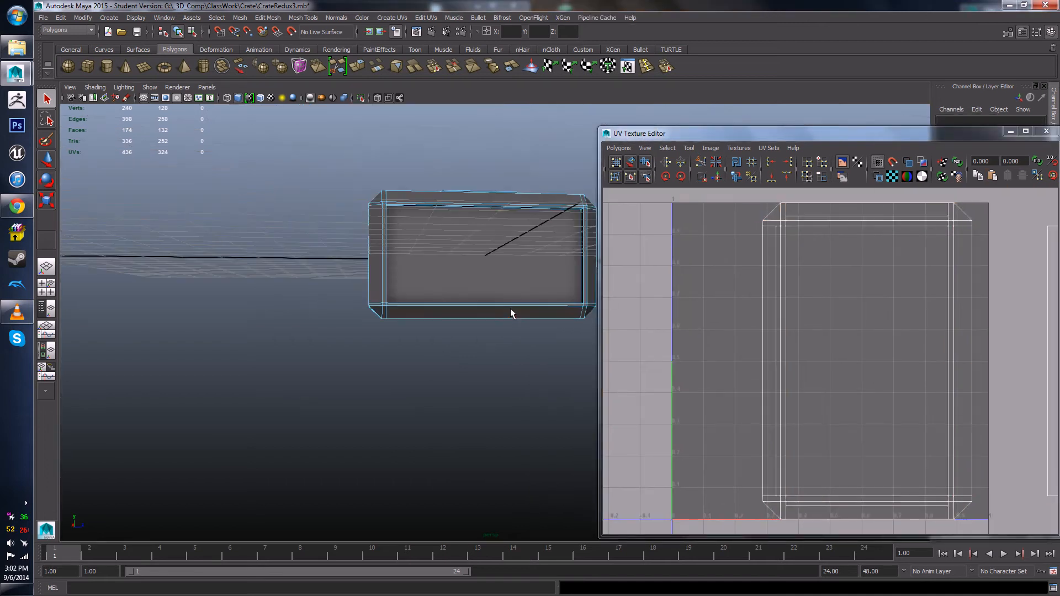
alt+middle_drag(510, 310, 334, 381)
alt+middle_drag(369, 315, 466, 263)
drag(250, 317, 666, 420)
ctrl+drag(261, 167, 613, 302)
alt+drag(456, 379, 425, 327)
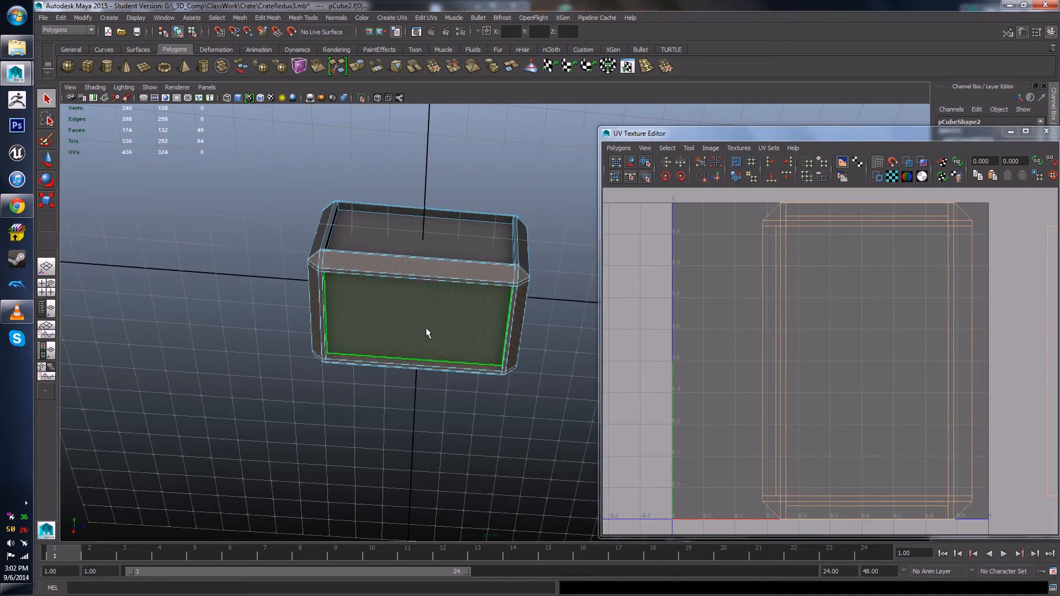
ctrl+click(425, 328)
alt+drag(324, 477, 392, 190)
Step: Apply planar mapping to the selected frame faces from the Y axis, fitted to the bounding box, and shade the UVs
click(392, 17)
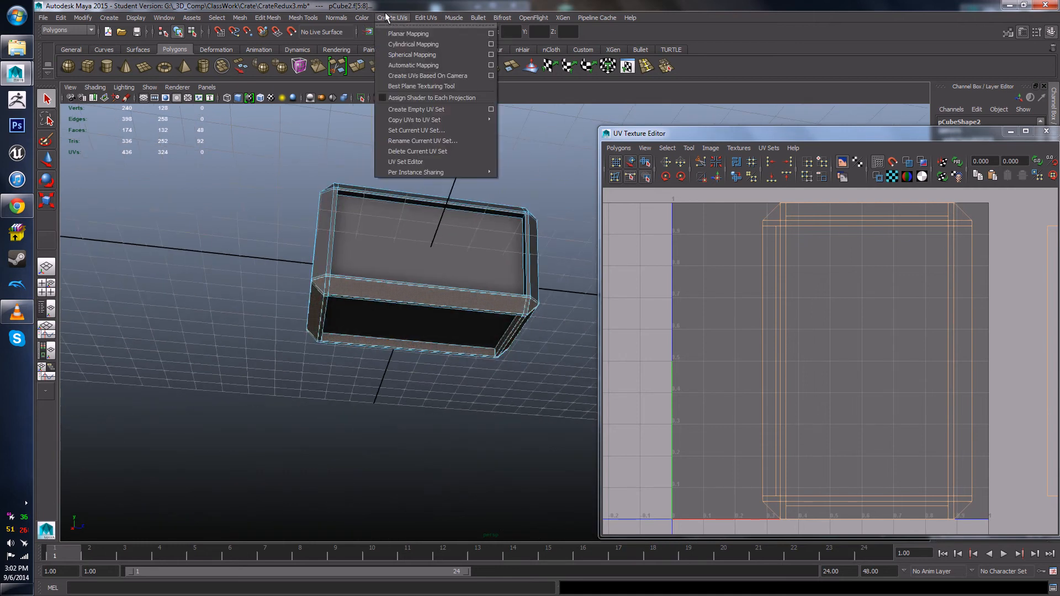
click(491, 33)
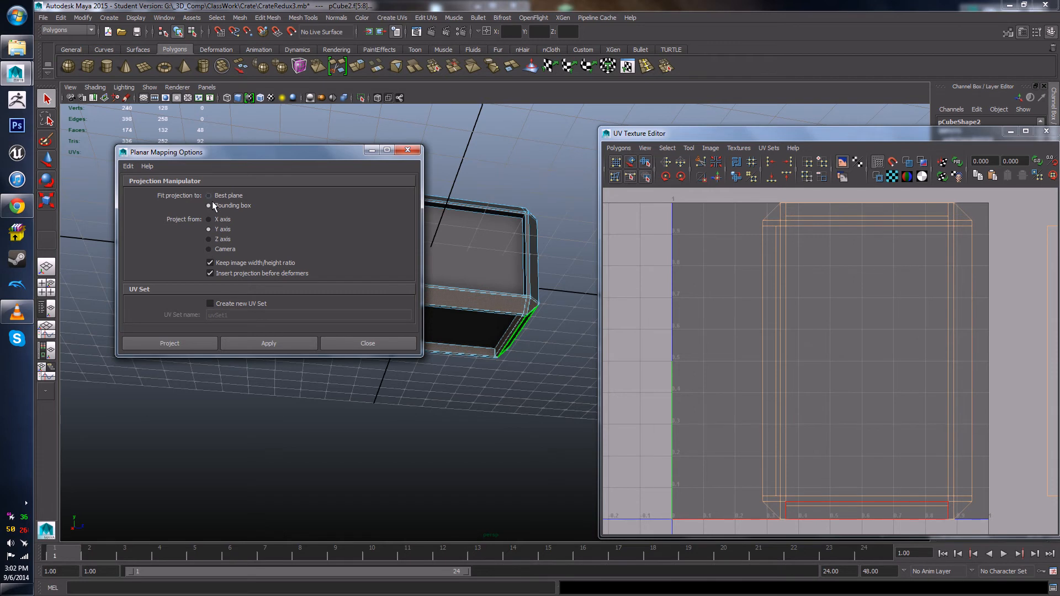
click(247, 343)
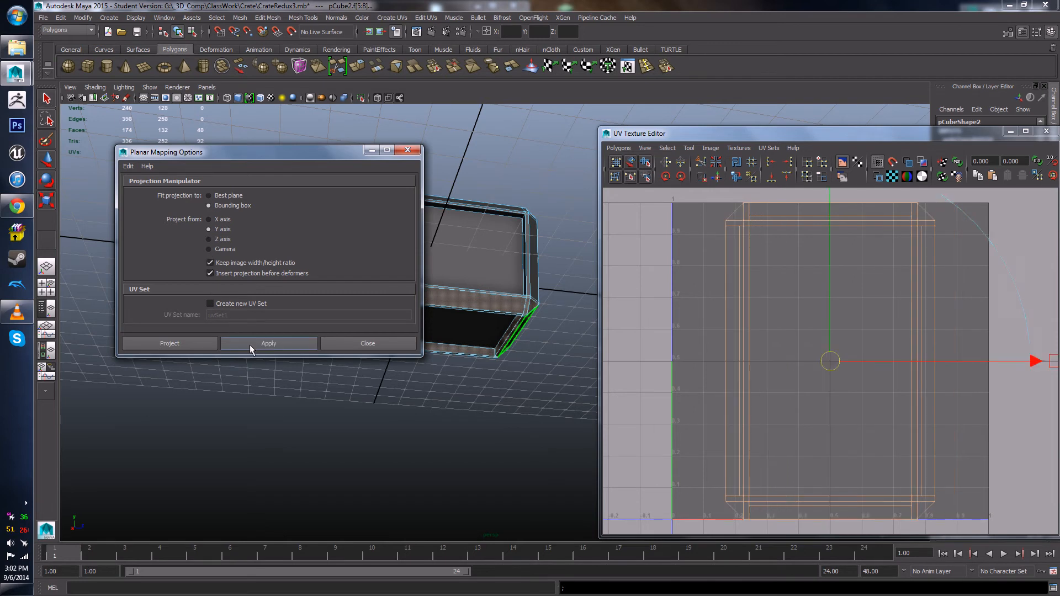
click(908, 162)
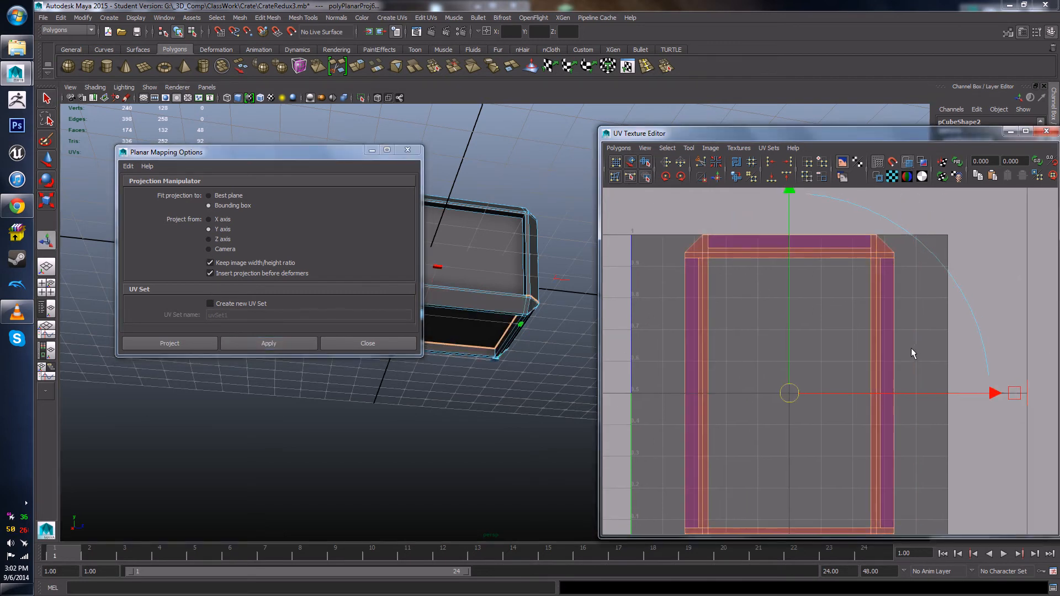
Step: Select all UVs of the bottom frame's shell and activate the Smooth UV tool
scroll(886, 265, down, 3)
right_drag(858, 290, 903, 286)
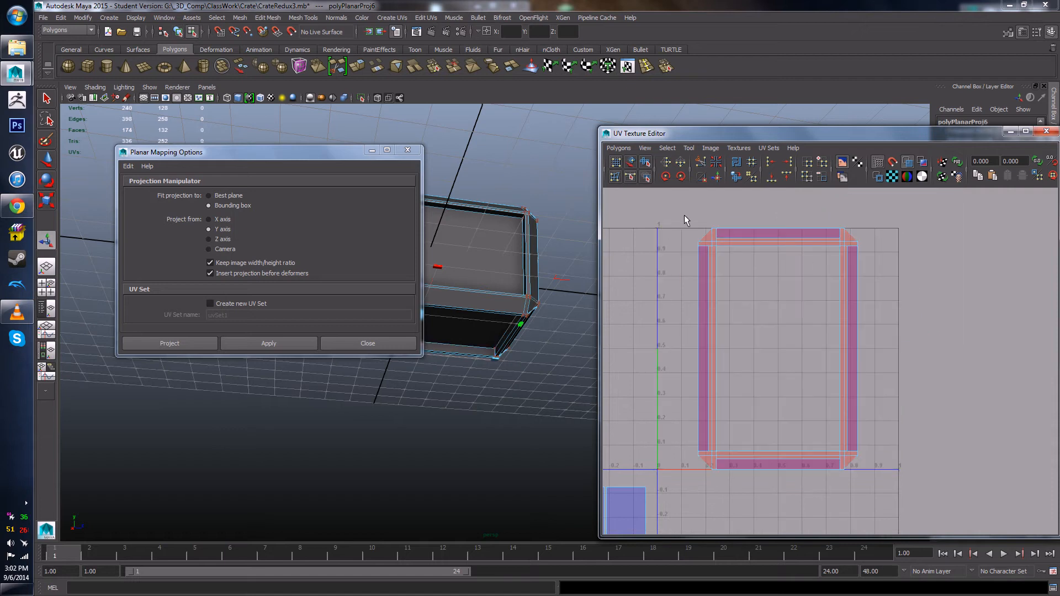
drag(685, 215, 913, 474)
click(645, 162)
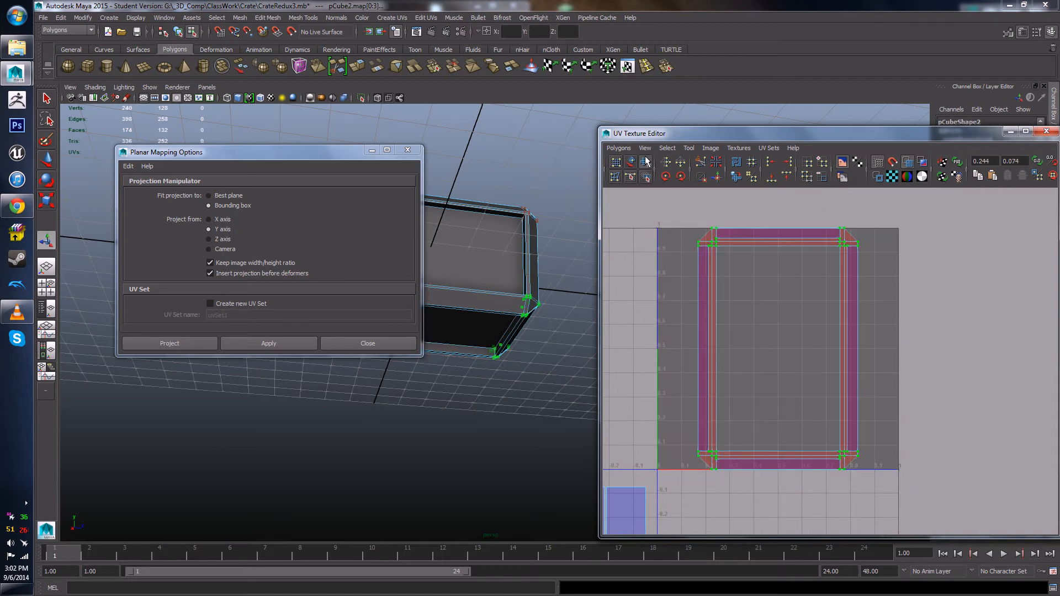
Step: Try to unfold the bottom frame's shell with the Smooth UV tool, and undo the unfold
drag(687, 476, 791, 467)
key(f)
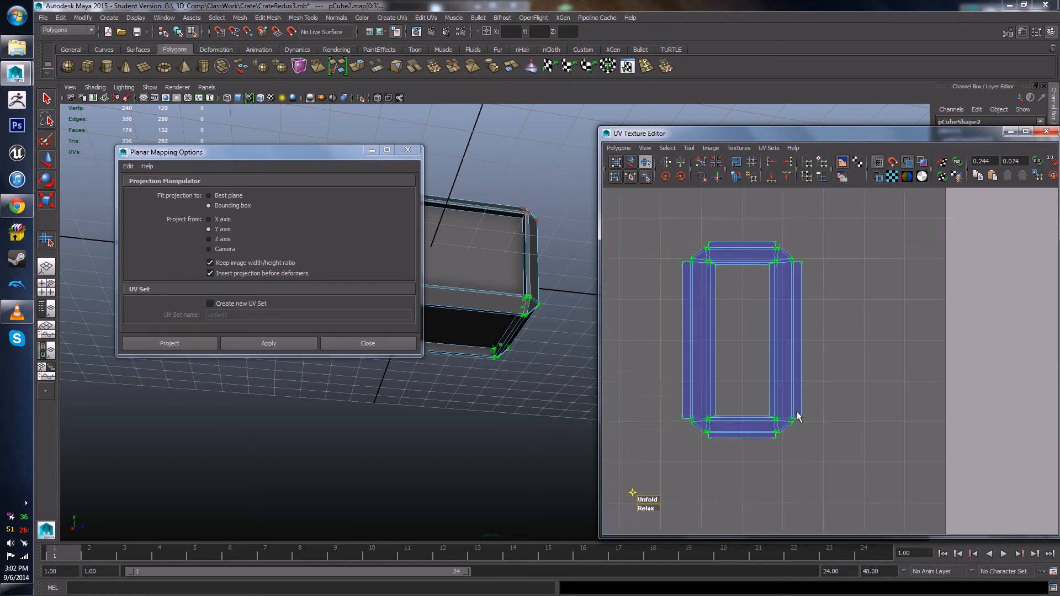
key(ctrl+z)
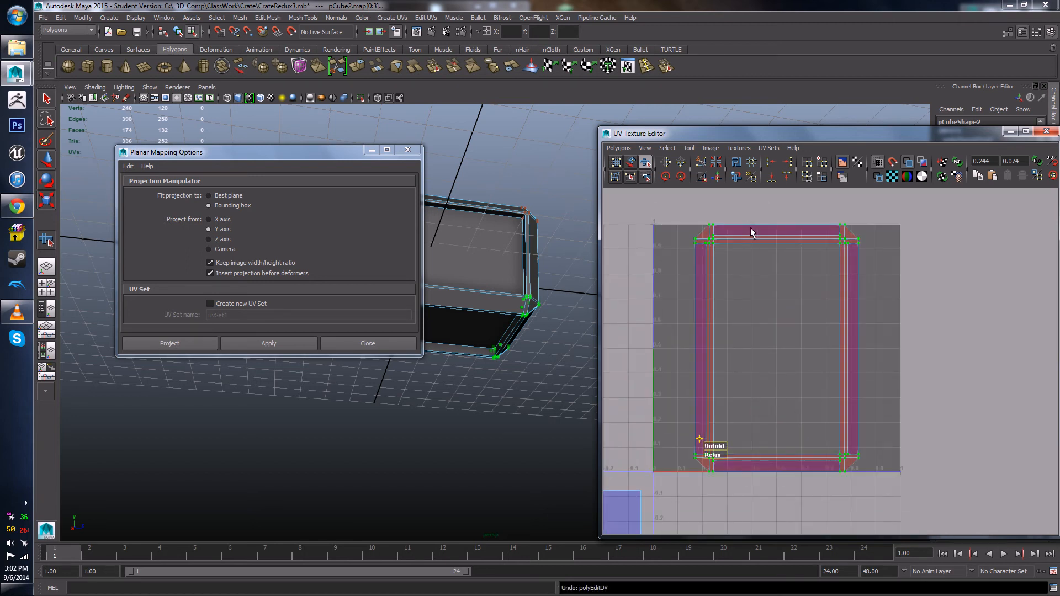
Step: Flip the bottom frame's UV shell vertically and unfold it with the Smooth UV tool
click(680, 162)
drag(732, 442, 757, 435)
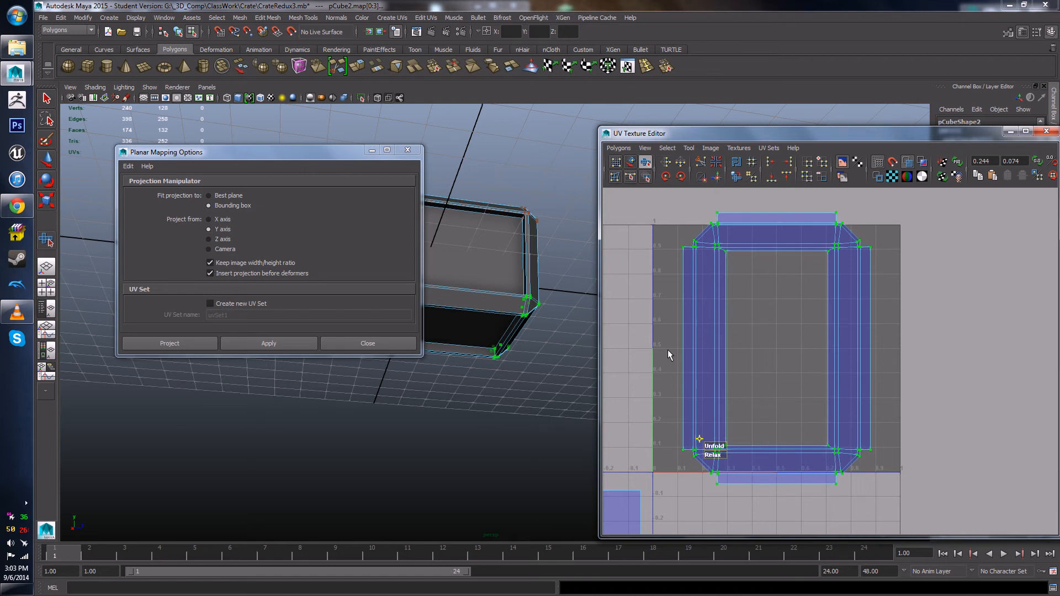
mouse_move(677, 373)
alt+middle_down()
mouse_move(688, 421)
mouse_move(676, 379)
alt+middle_up()
Step: Select the unfolded frame shell's UVs, close the planar mapping options, and examine the matching part of the crate model
click(687, 423)
scroll(687, 423, down, 2)
drag(687, 204, 923, 499)
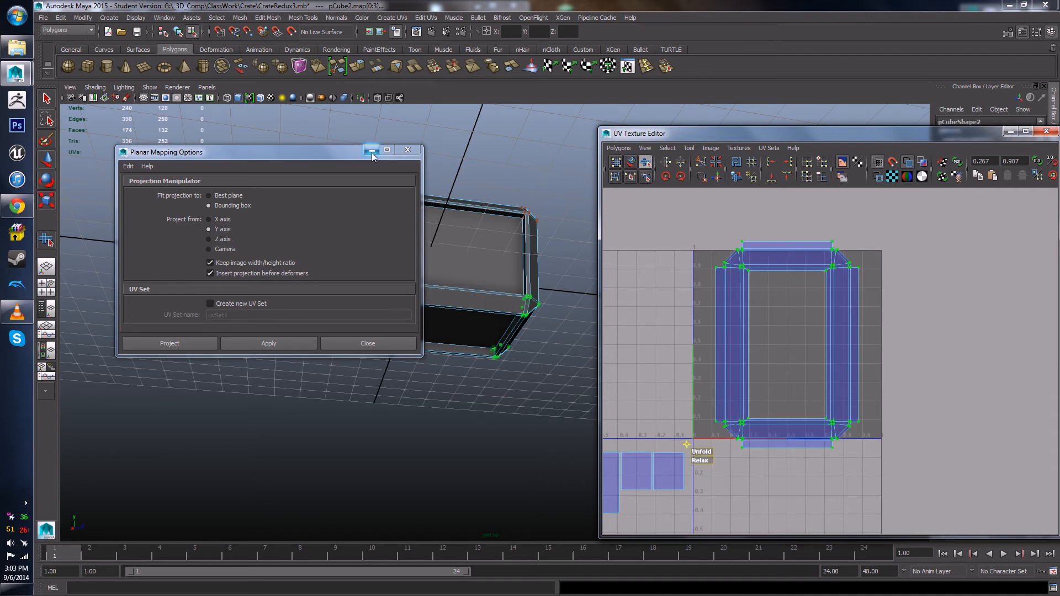
click(408, 150)
alt+drag(419, 254, 434, 300)
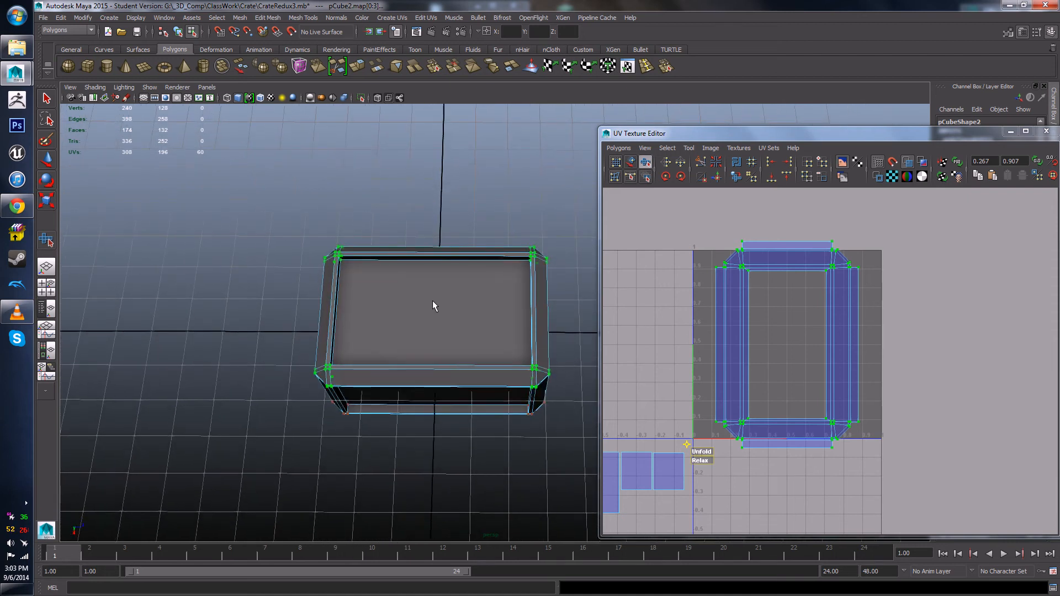
Step: Select faces along the frame's rim on the crate model and examine the matching areas of its UV shell
scroll(407, 248, up, 3)
alt+drag(407, 249, 407, 336)
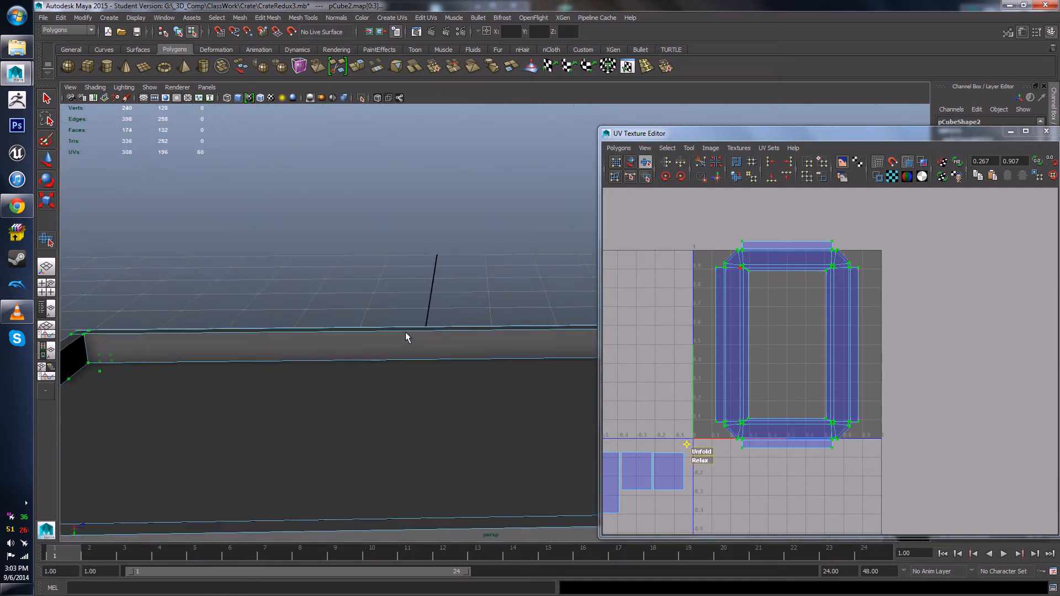
right_drag(407, 336, 408, 344)
click(408, 344)
alt+drag(396, 355, 418, 394)
shift+click(401, 407)
shift+click(403, 401)
shift+click(382, 311)
alt+middle_drag(418, 393, 418, 390)
alt+drag(418, 390, 411, 363)
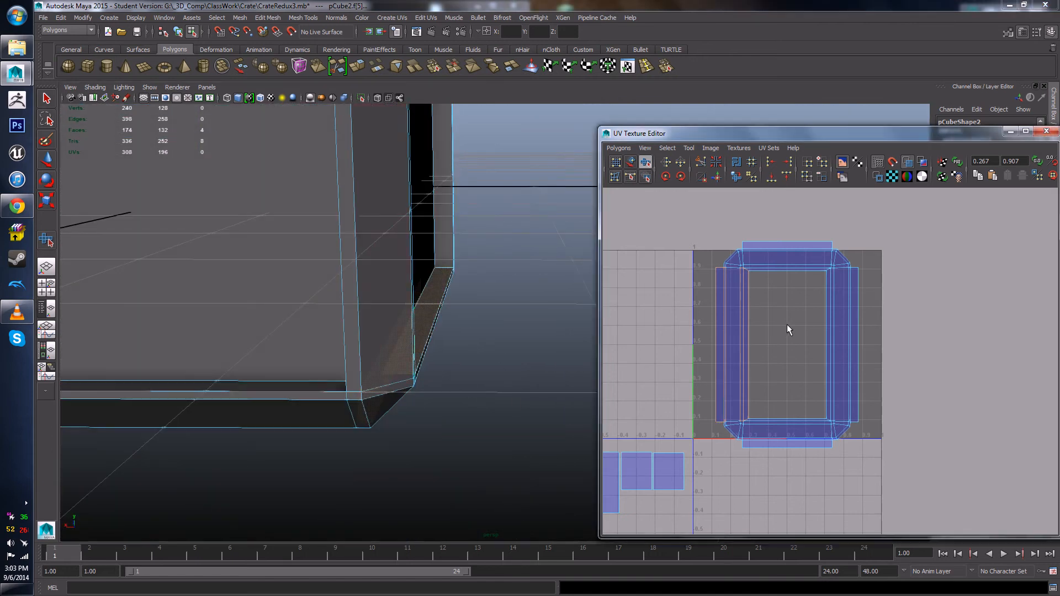
scroll(787, 324, up, 8)
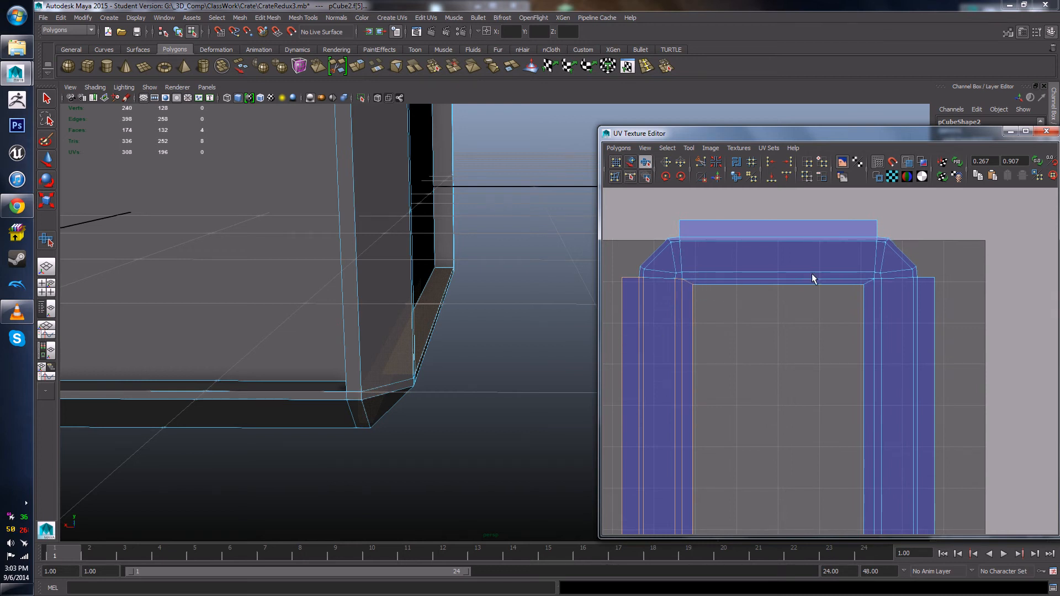
scroll(761, 354, down, 4)
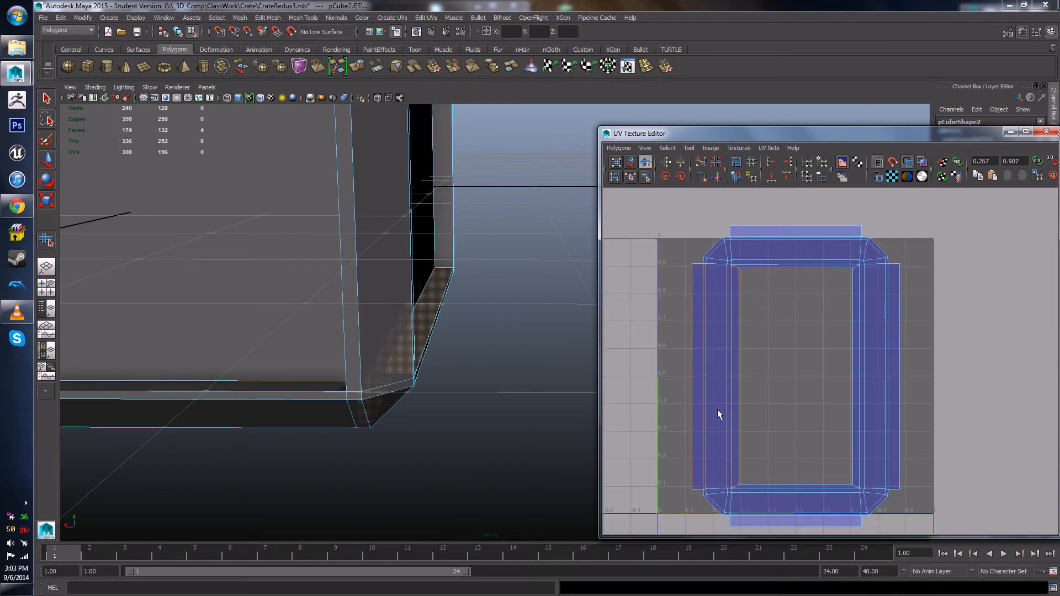
Step: Display the checker texture on the crate and scale the bottom frame's whole UV shell up well beyond the 0–1 tile
click(878, 164)
scroll(817, 231, down, 5)
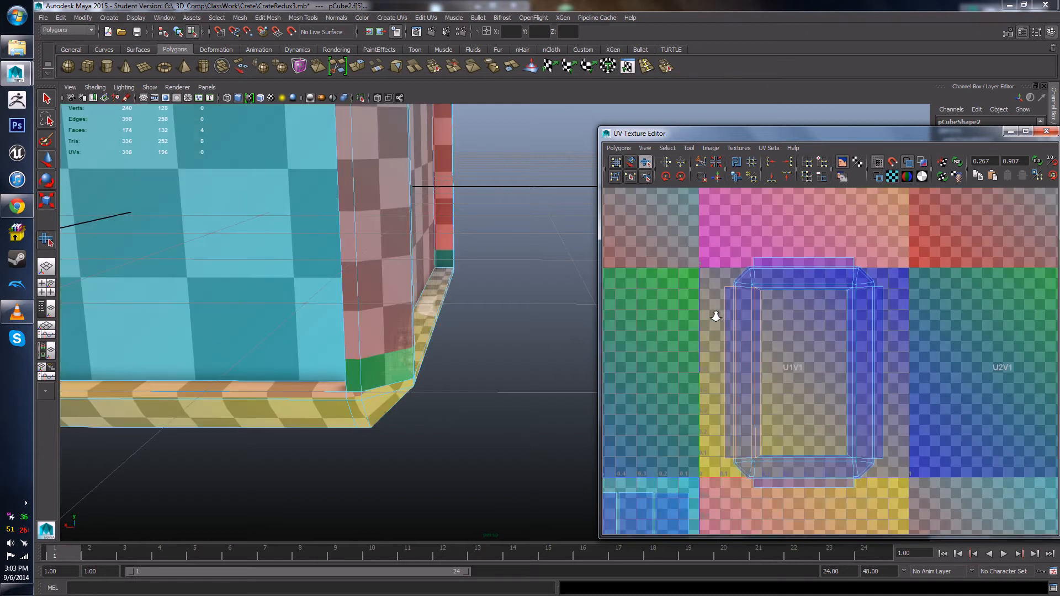
right_drag(800, 338, 845, 336)
drag(859, 344, 846, 323)
ctrl+right_drag(861, 338, 900, 325)
key(r)
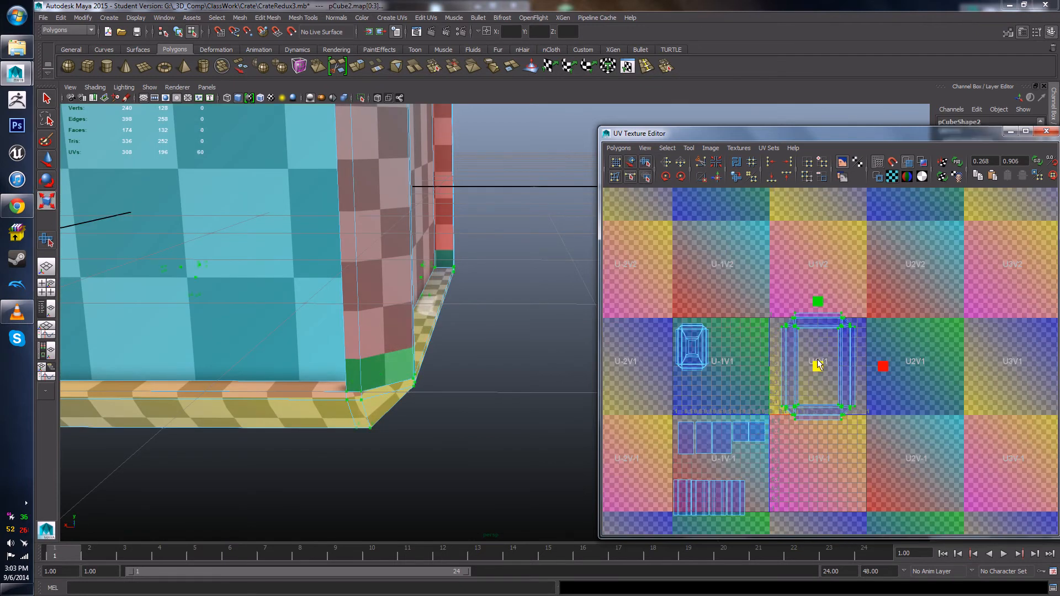
drag(819, 366, 933, 365)
Step: Examine the checker pattern on the crate's bottom frame and underside, selecting individual faces for inspection
click(407, 398)
alt+drag(407, 397, 360, 319)
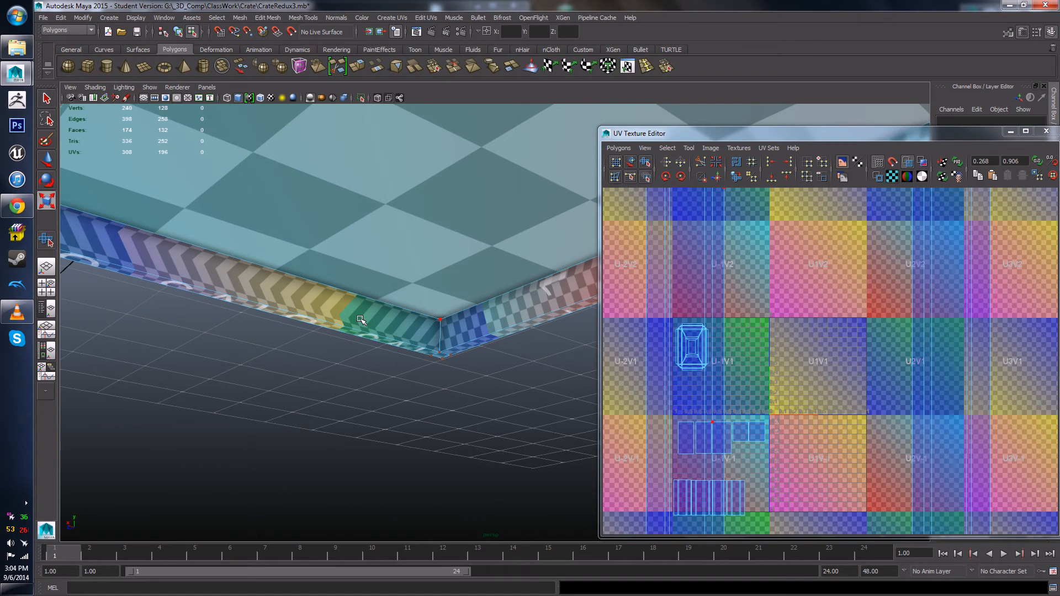
right_drag(360, 319, 362, 344)
click(367, 324)
alt+drag(366, 324, 280, 320)
click(237, 403)
alt+drag(236, 402, 238, 331)
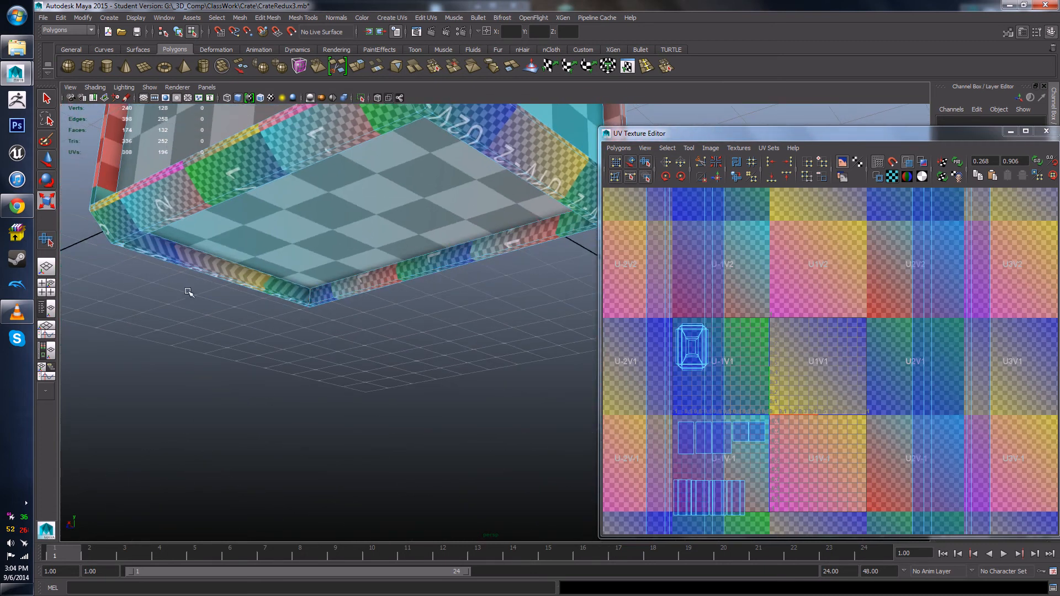
click(213, 266)
scroll(381, 368, down, 3)
key(f)
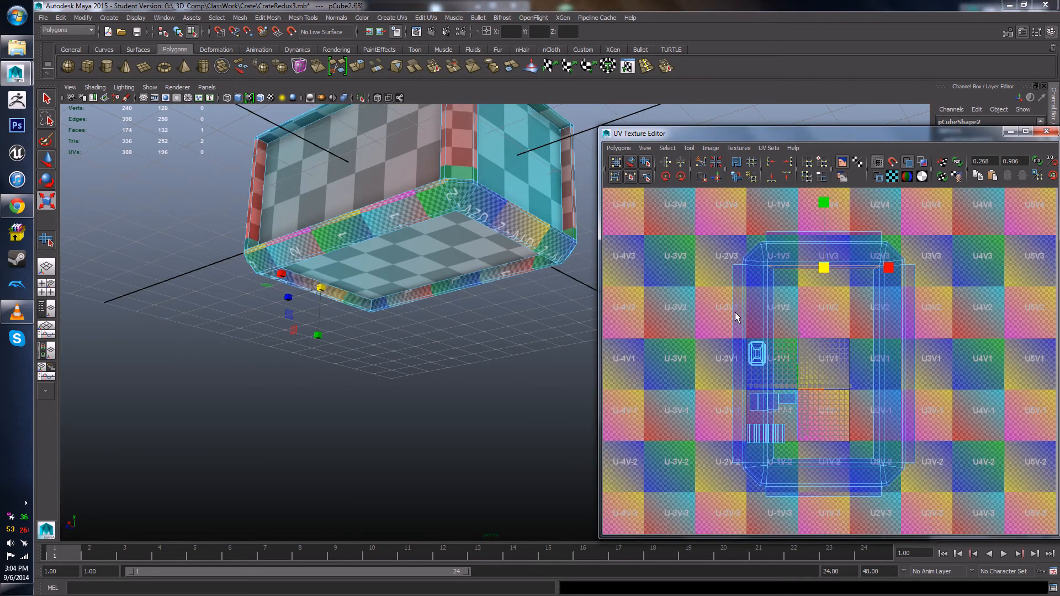
Step: Select all UVs of the enlarged frame shell and scale it back down to about one UV tile
right_drag(870, 291, 905, 290)
drag(877, 239, 928, 293)
ctrl+right_drag(922, 284, 960, 270)
drag(824, 364, 774, 359)
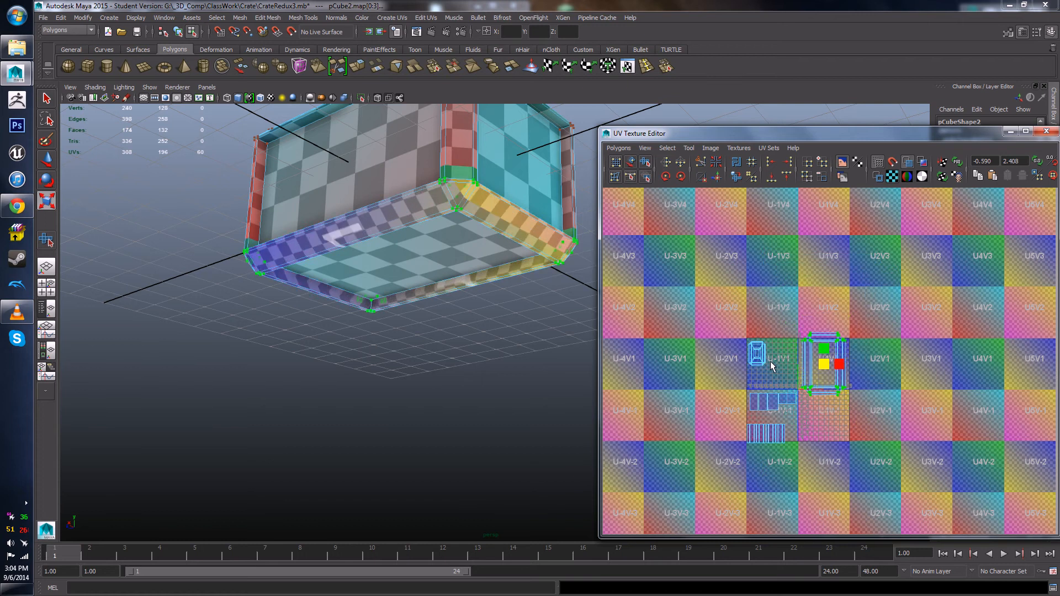
Step: Turn on UV distortion shading for the crate's shells and turn off the checker texture
click(908, 164)
click(910, 164)
click(920, 163)
scroll(818, 330, up, 4)
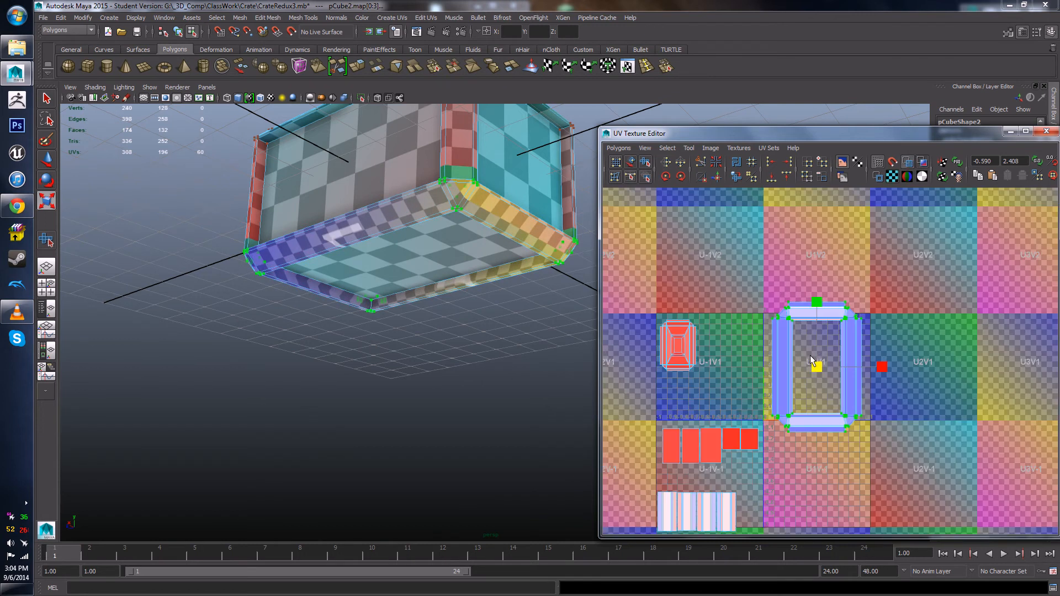
alt+middle_drag(739, 353, 740, 320)
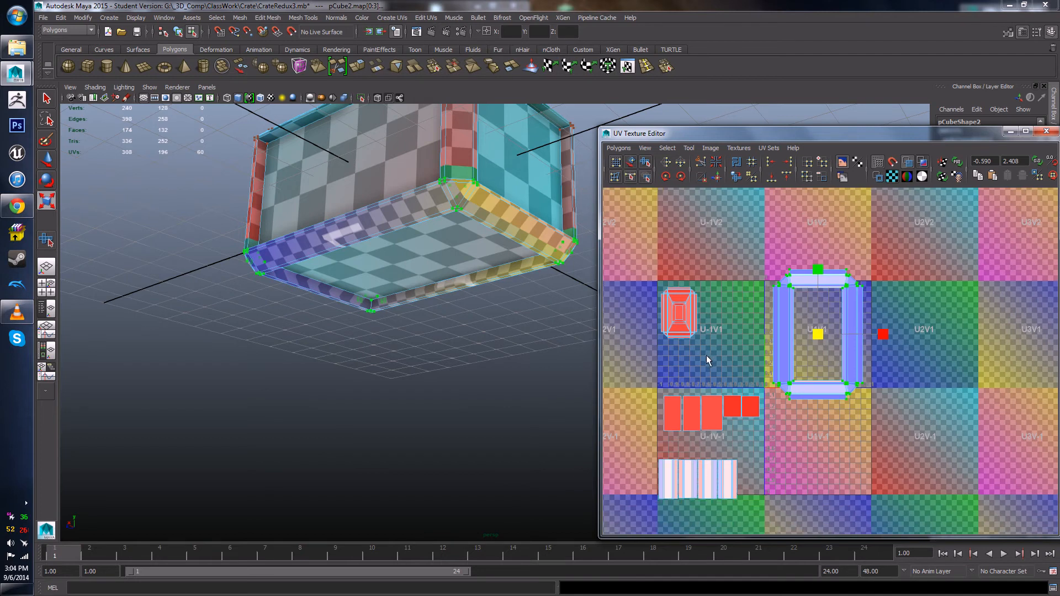
alt+middle_drag(706, 355, 738, 316)
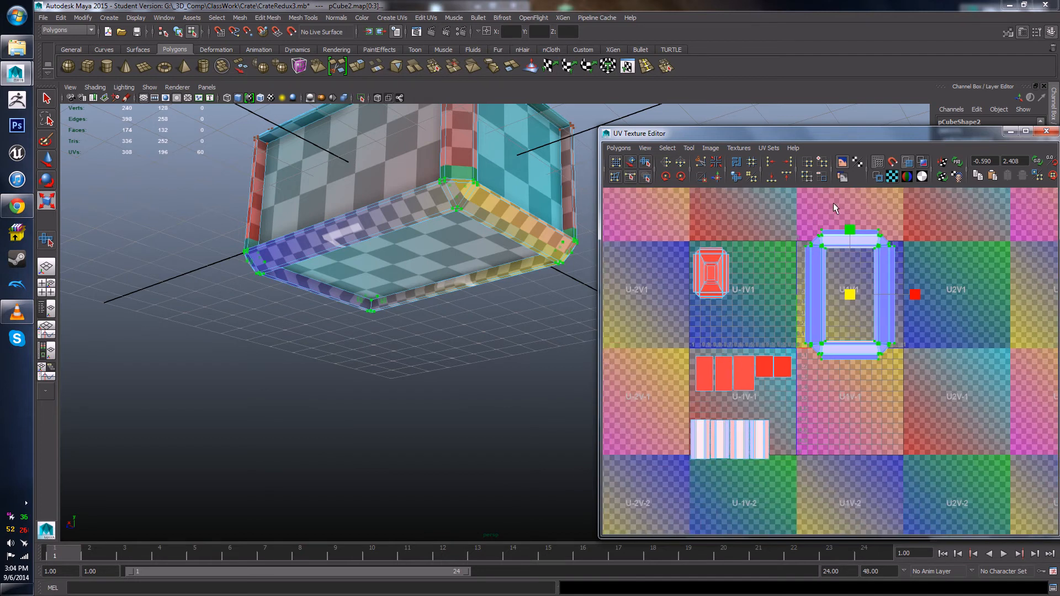
click(893, 180)
Step: Examine the distortion colours along the inner edge of the bottom frame's UV shell
scroll(732, 410, up, 3)
alt+middle_drag(735, 405, 748, 422)
scroll(858, 297, up, 3)
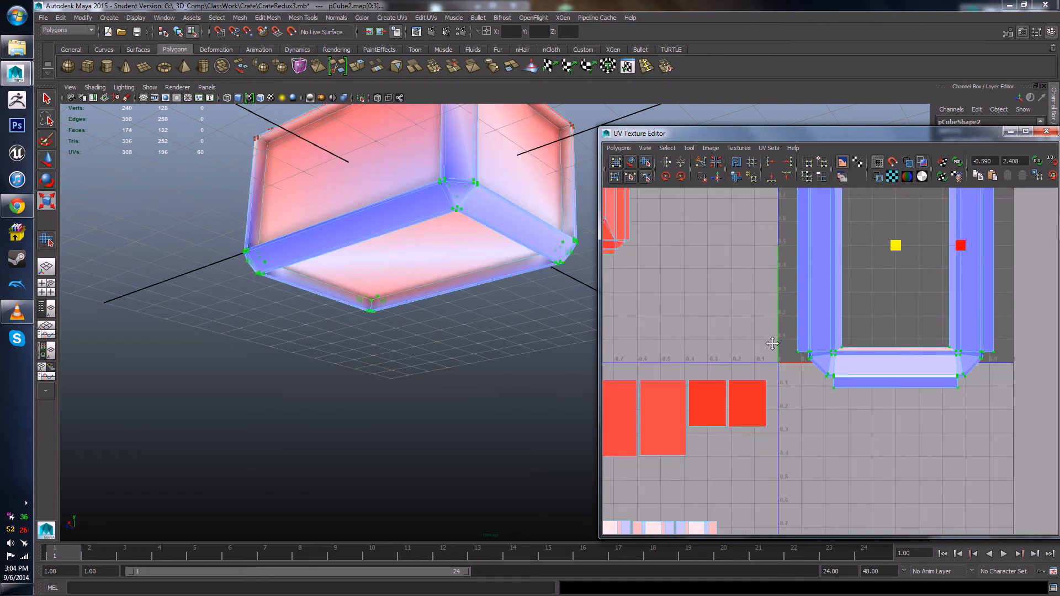
alt+middle_drag(771, 343, 658, 420)
scroll(756, 400, up, 4)
alt+middle_drag(836, 483, 928, 413)
scroll(713, 451, up, 2)
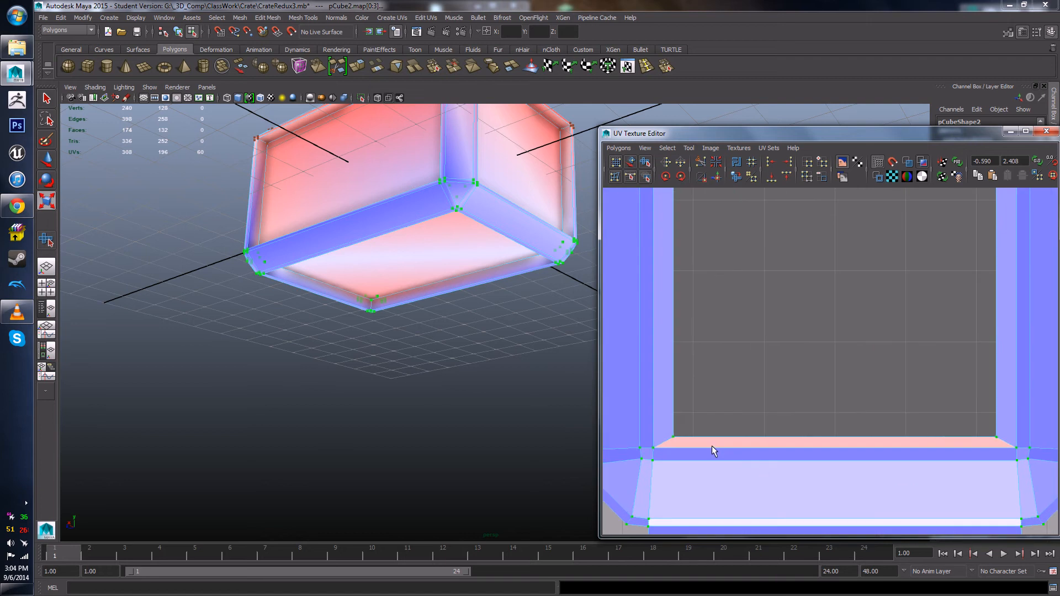
right_drag(684, 439, 704, 429)
scroll(704, 430, down, 8)
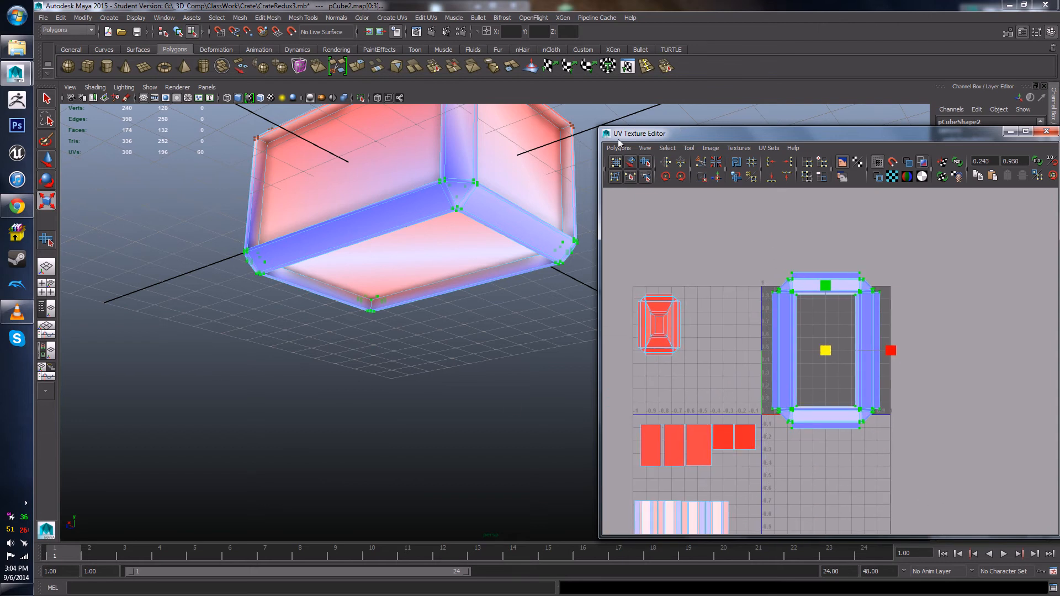
Step: Set the Smooth UV tool's space to World and unfold the bottom frame's shell
double_click(646, 162)
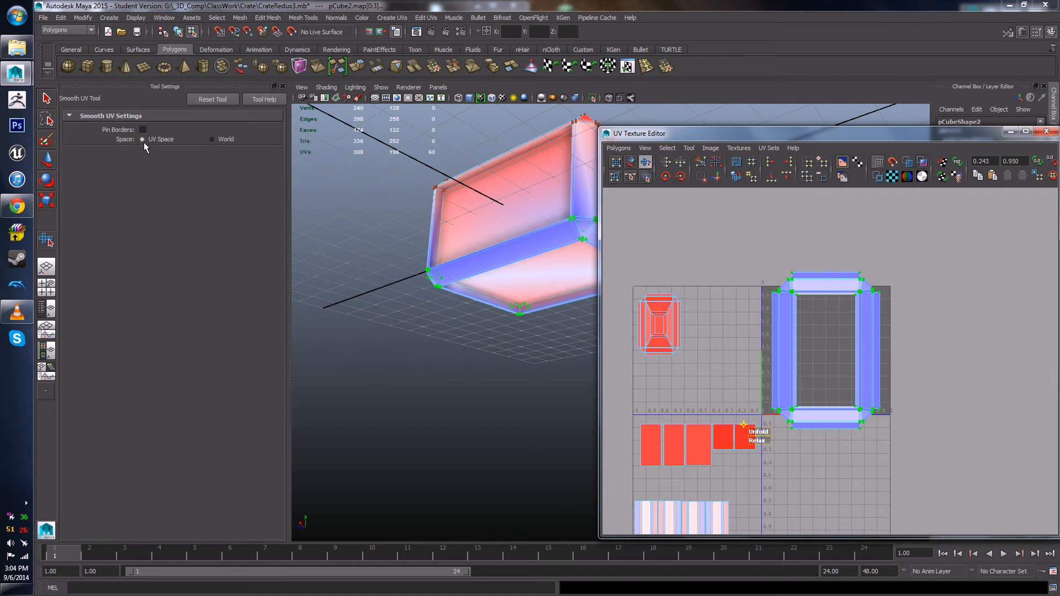
click(211, 140)
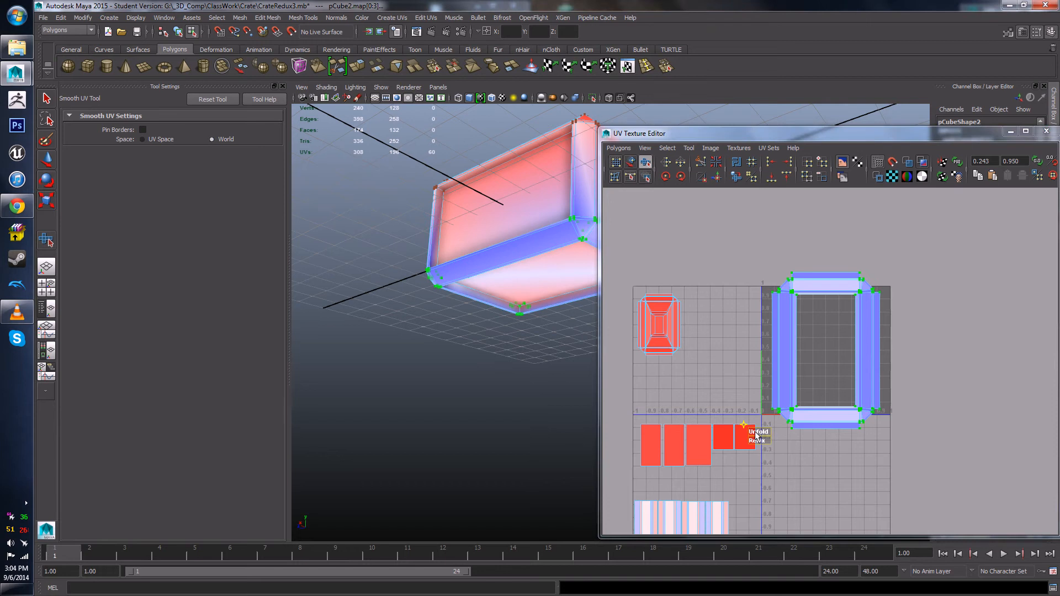
drag(756, 433, 883, 424)
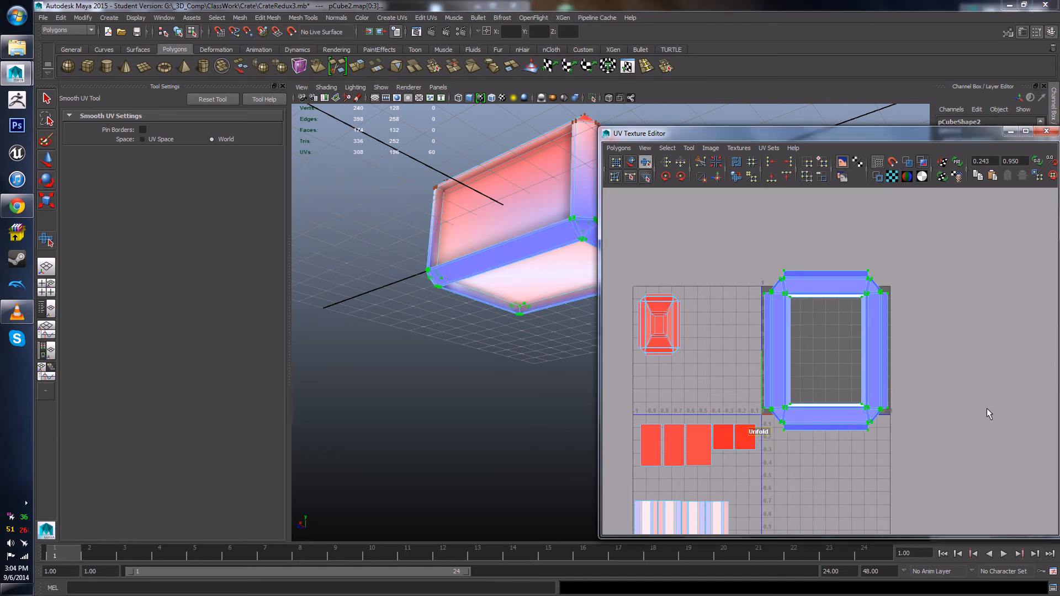
scroll(838, 418, up, 2)
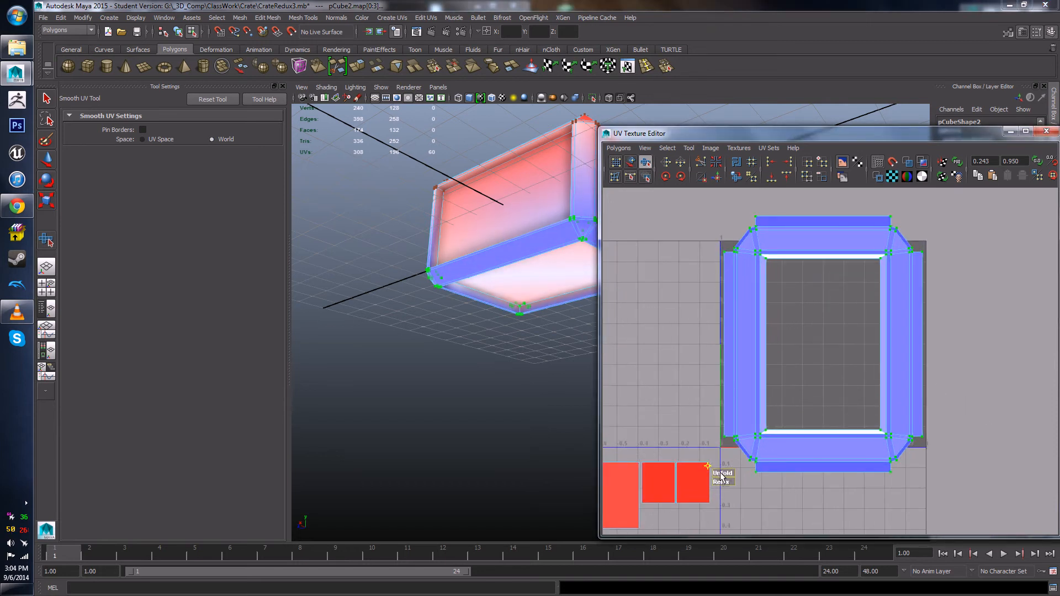
drag(721, 475, 928, 453)
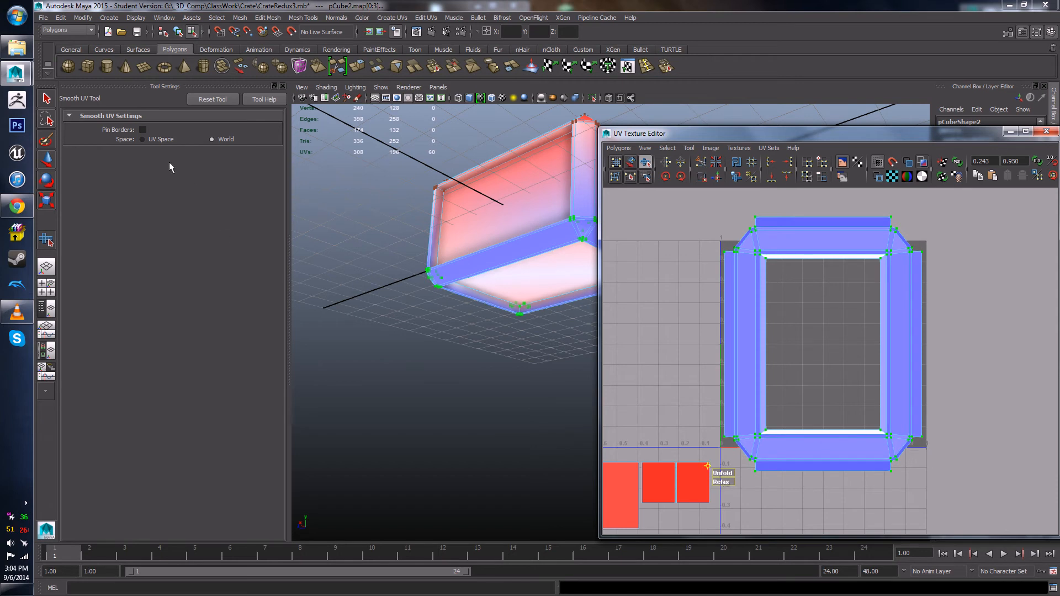
Step: Try to unfold the frame shell with the Smooth UV tool's space set to UV Space, and reverse the unfold
click(143, 139)
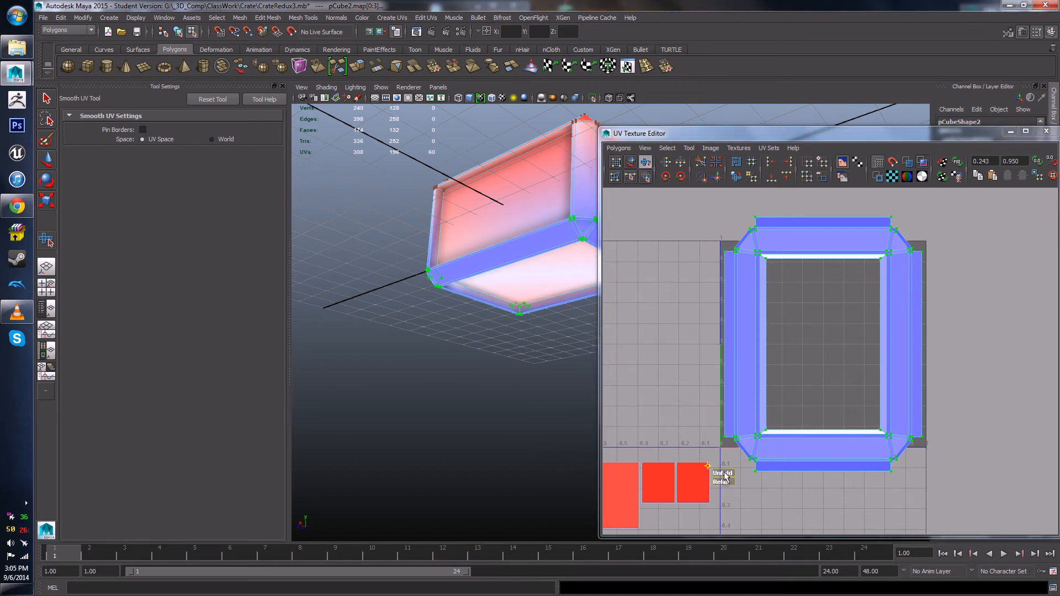
mouse_move(725, 476)
mouse_down()
mouse_move(903, 463)
mouse_move(712, 475)
mouse_up()
alt+drag(414, 347, 359, 368)
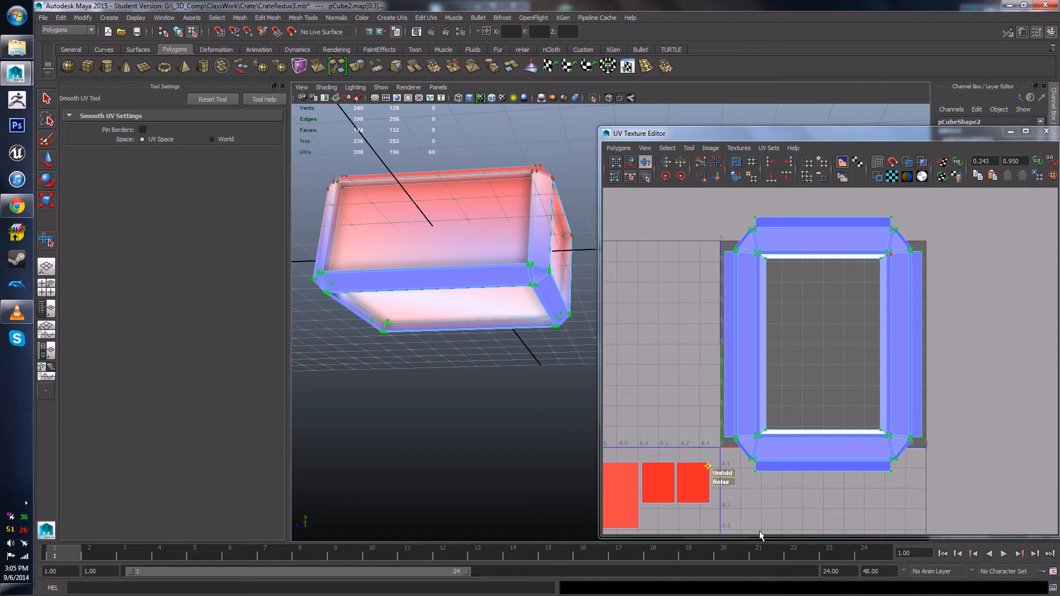
right_drag(721, 476, 724, 474)
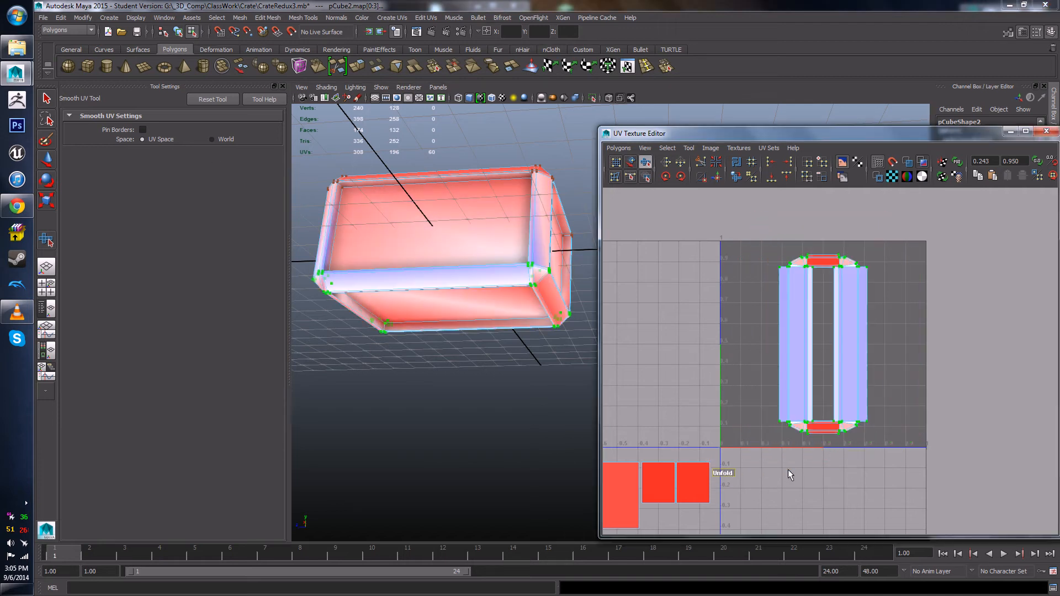
drag(790, 471, 663, 479)
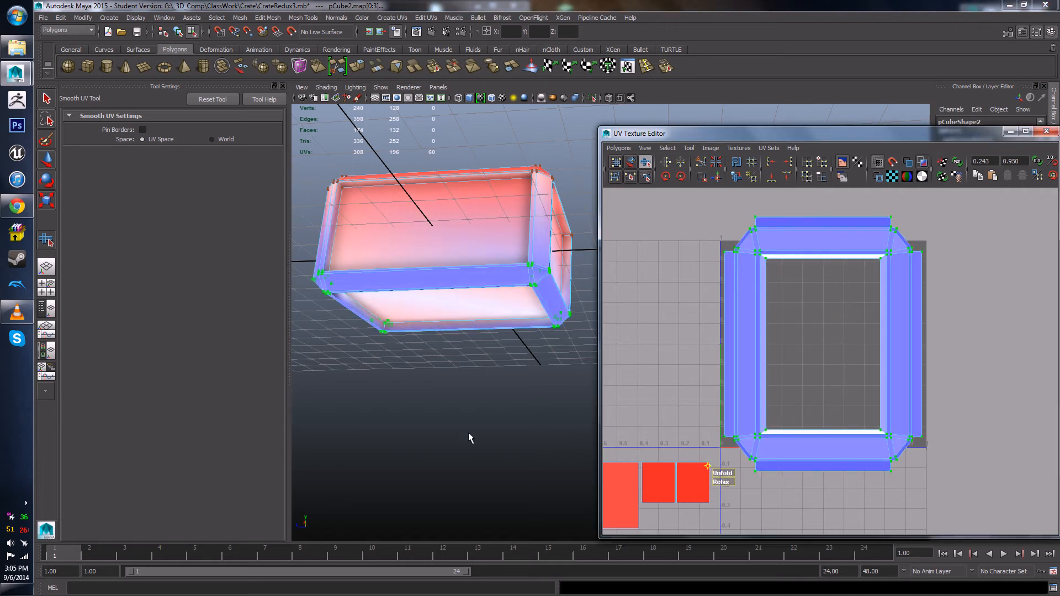
Step: Set the Smooth UV tool's space to World, select the UVs of the crate's top shell, and unfold it
click(219, 139)
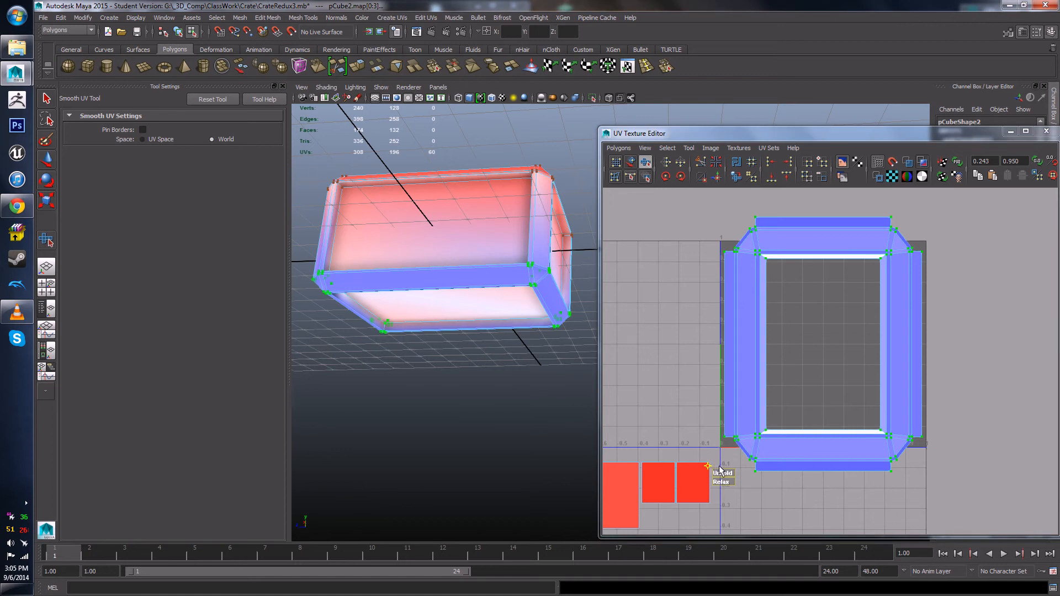
scroll(815, 418, up, 2)
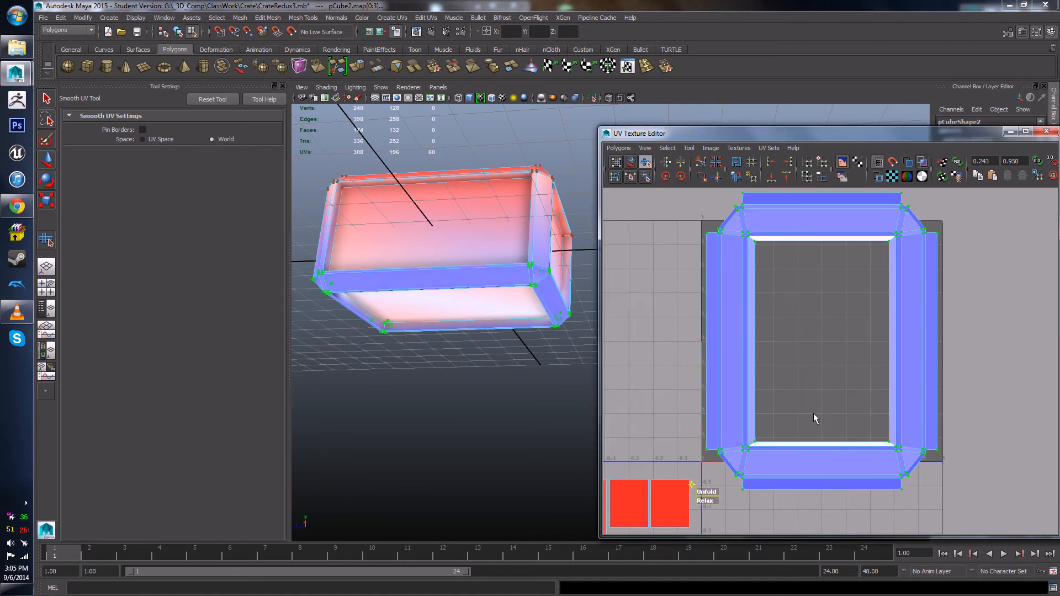
scroll(898, 533, down, 3)
alt+middle_drag(858, 450, 971, 382)
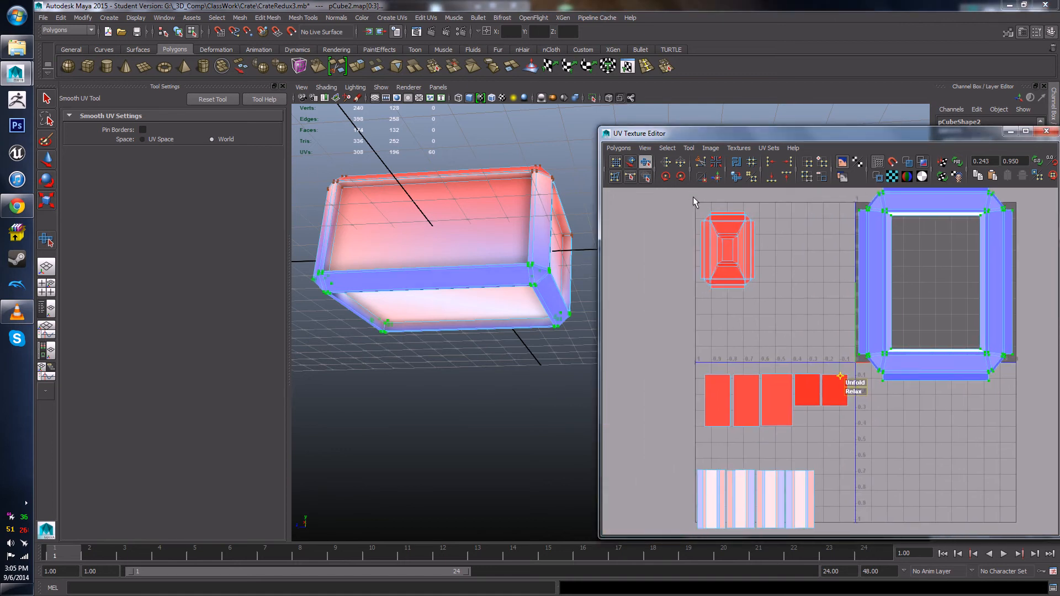
drag(694, 196, 796, 301)
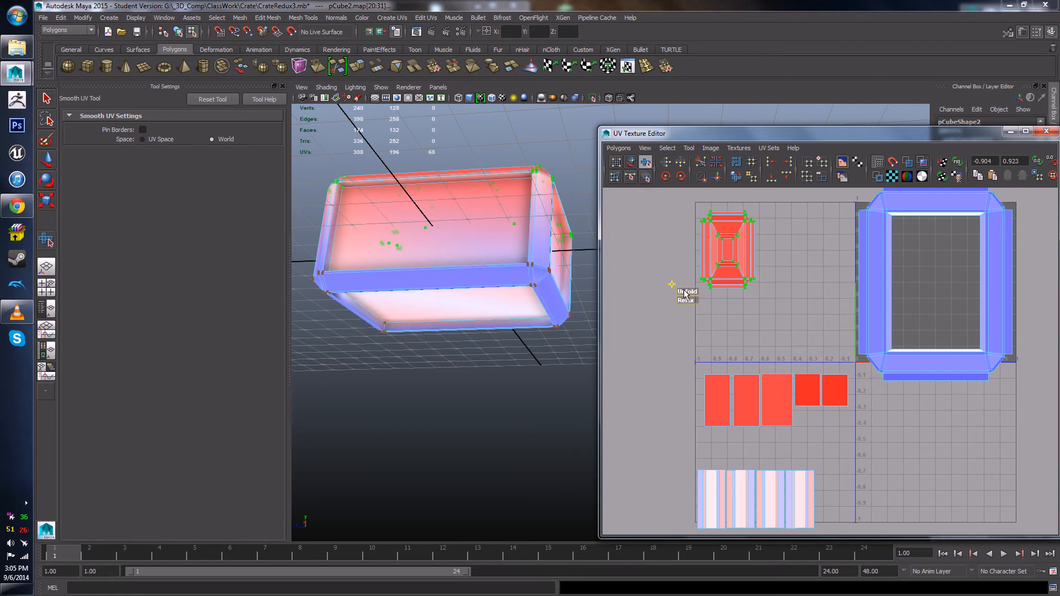
drag(685, 294, 750, 298)
scroll(732, 292, up, 2)
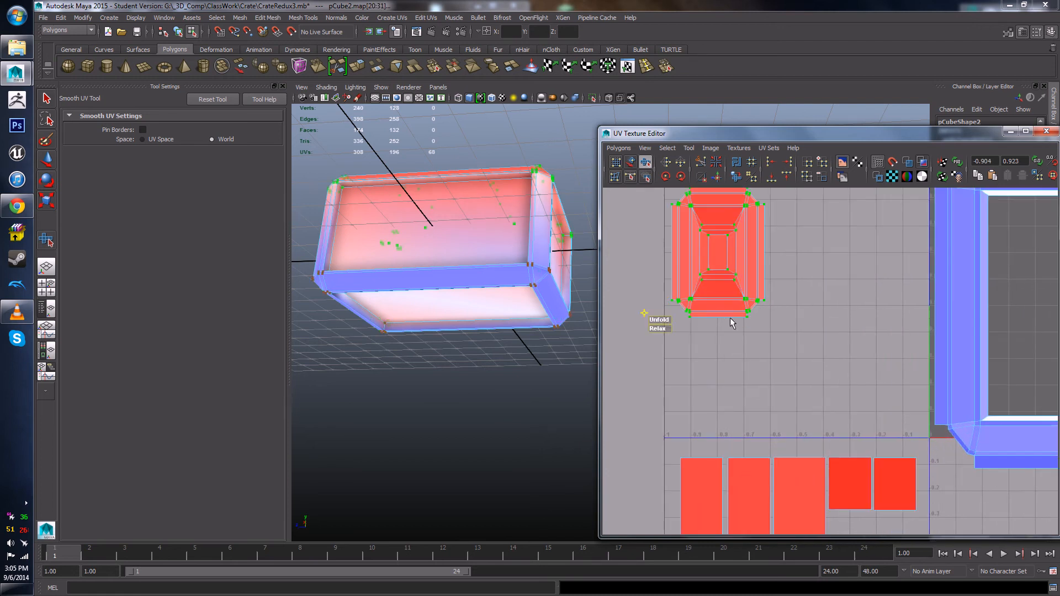
drag(660, 324, 792, 326)
scroll(776, 392, down, 1)
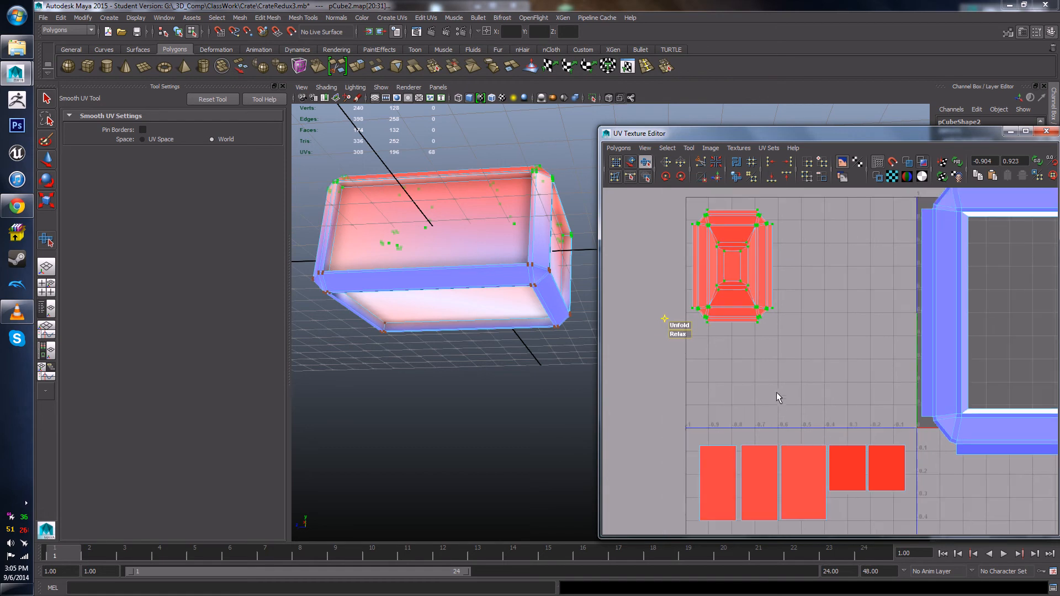
Step: Inspect the crate's top on the model and set the Smooth UV tool's space to UV Space
alt+middle_drag(776, 403, 769, 314)
alt+middle_drag(765, 451, 751, 323)
alt+drag(512, 310, 510, 335)
alt+middle_drag(760, 360, 798, 516)
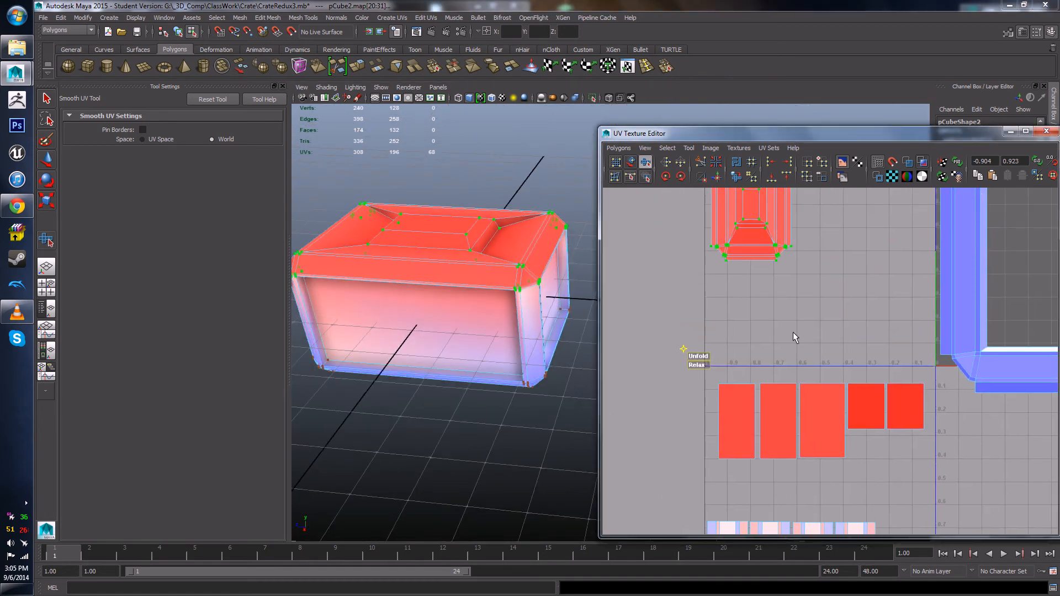
alt+middle_drag(796, 238, 740, 343)
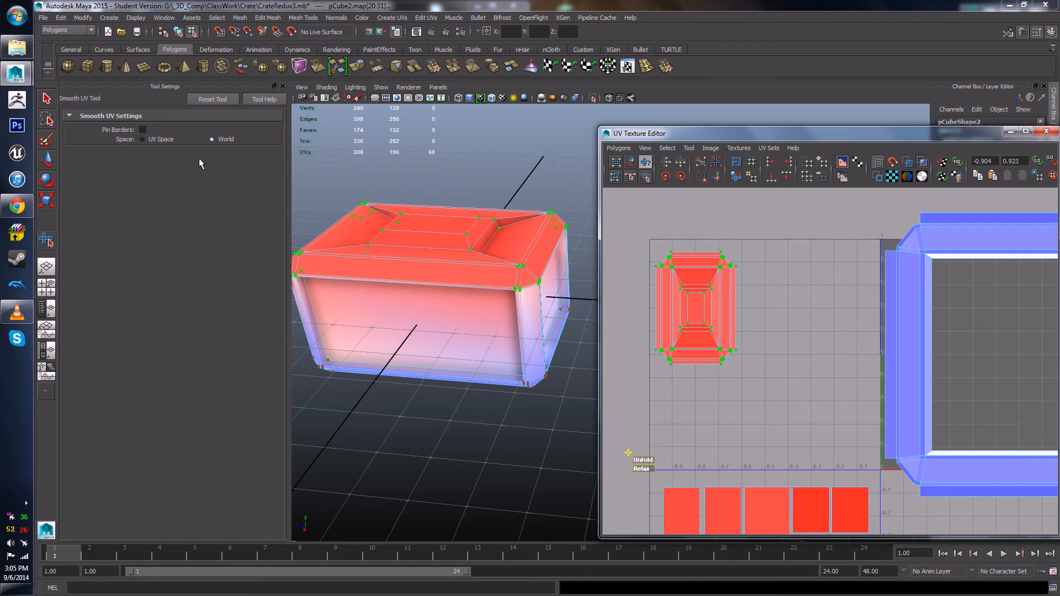
click(142, 140)
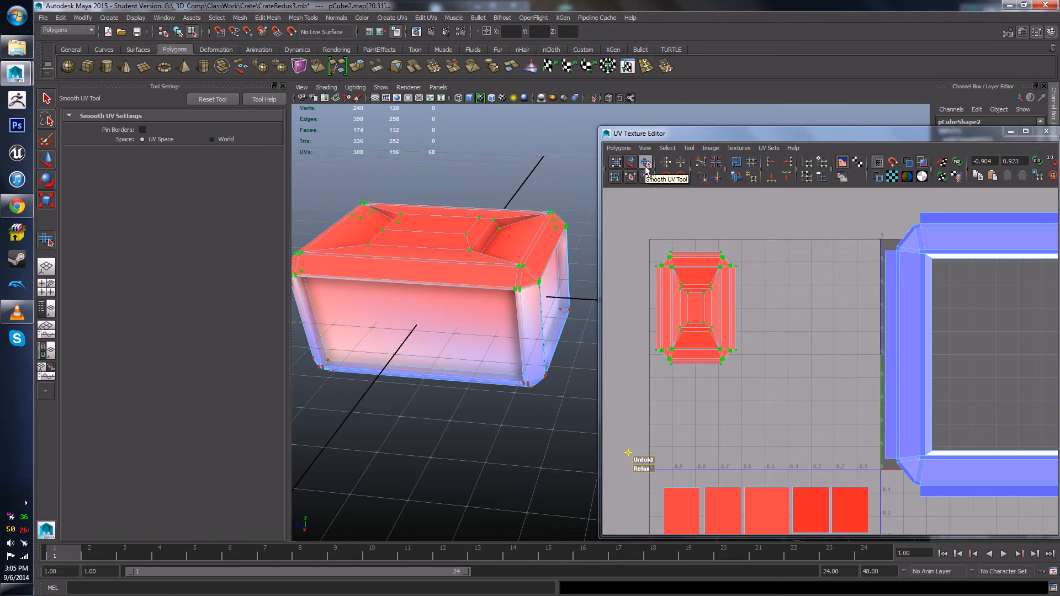
alt+middle_drag(854, 336, 759, 315)
scroll(760, 314, down, 3)
alt+middle_drag(987, 225, 922, 201)
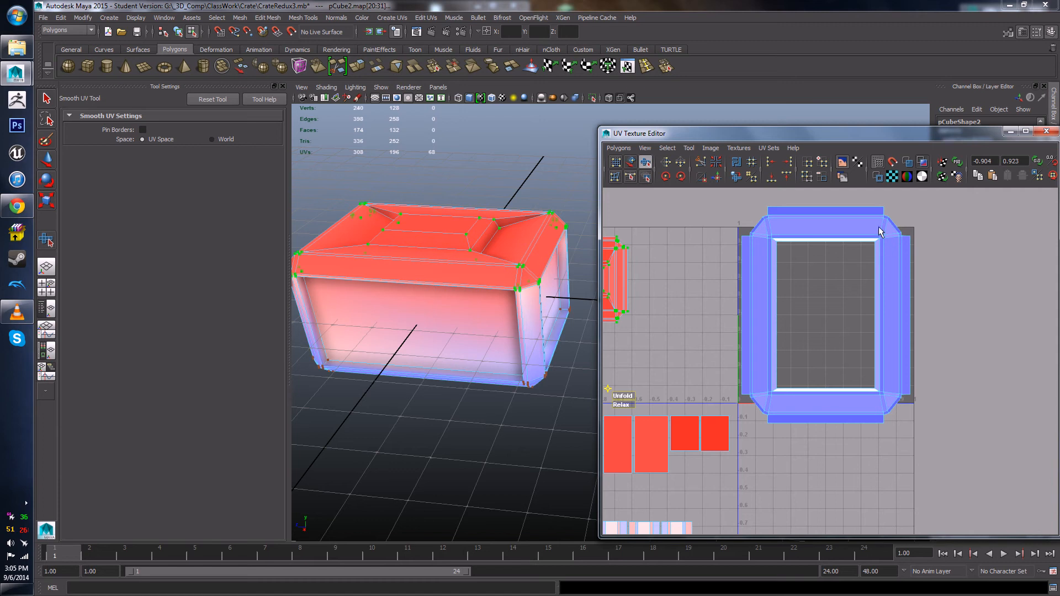
Step: Turn off the UV distortion display and show the checker texture on the crate
click(922, 161)
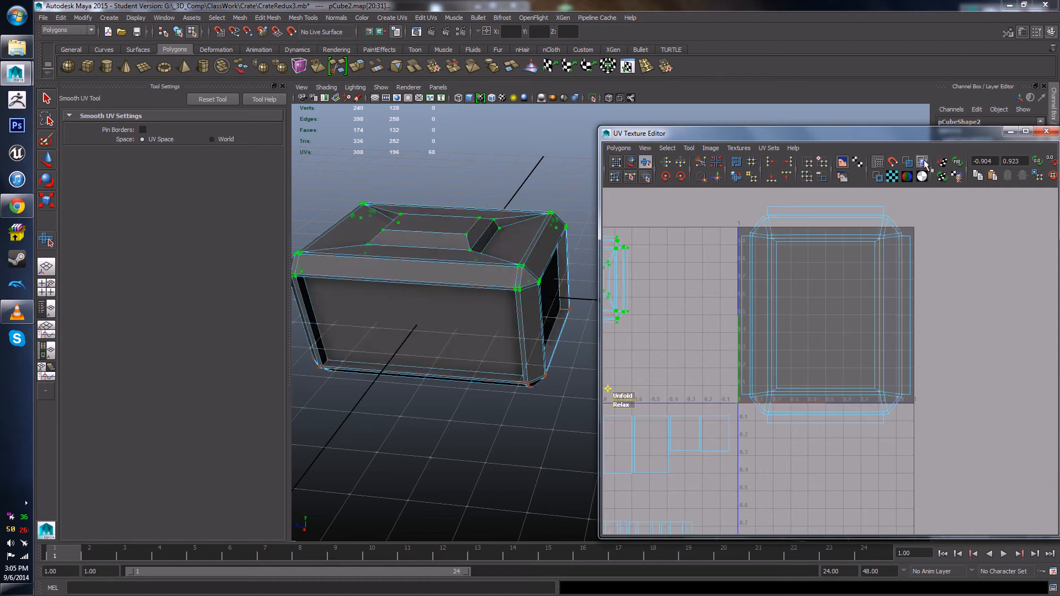
click(893, 176)
mouse_move(420, 260)
alt+mouse_down()
mouse_move(445, 245)
mouse_move(456, 210)
mouse_move(461, 259)
alt+mouse_up()
Step: Select the frame's whole UV shell and scale it up far beyond its UV tile
right_drag(852, 279, 895, 224)
click(896, 224)
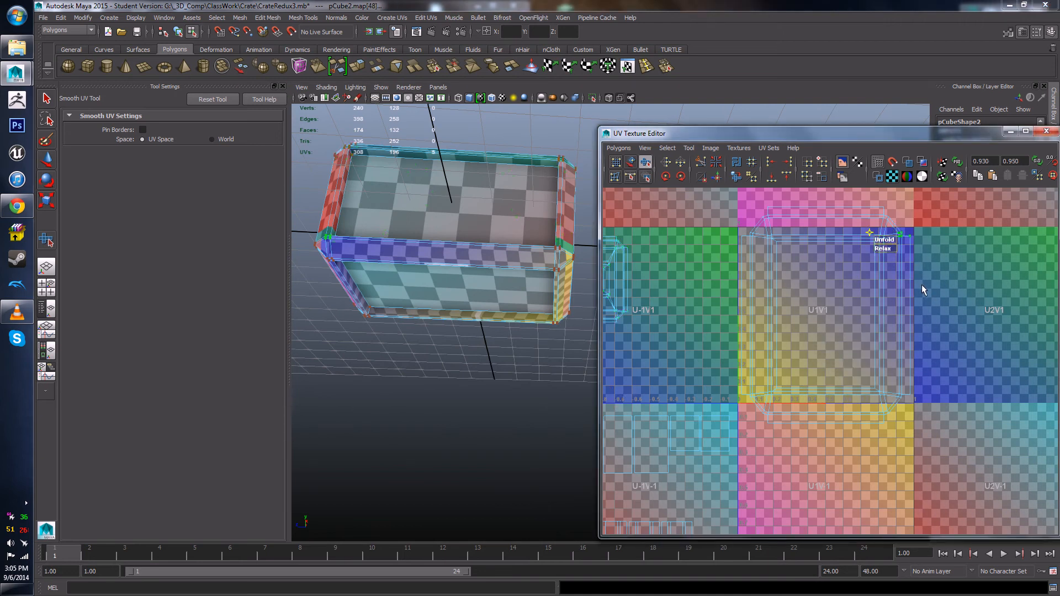
ctrl+right_drag(924, 285, 946, 272)
scroll(829, 354, down, 3)
key(r)
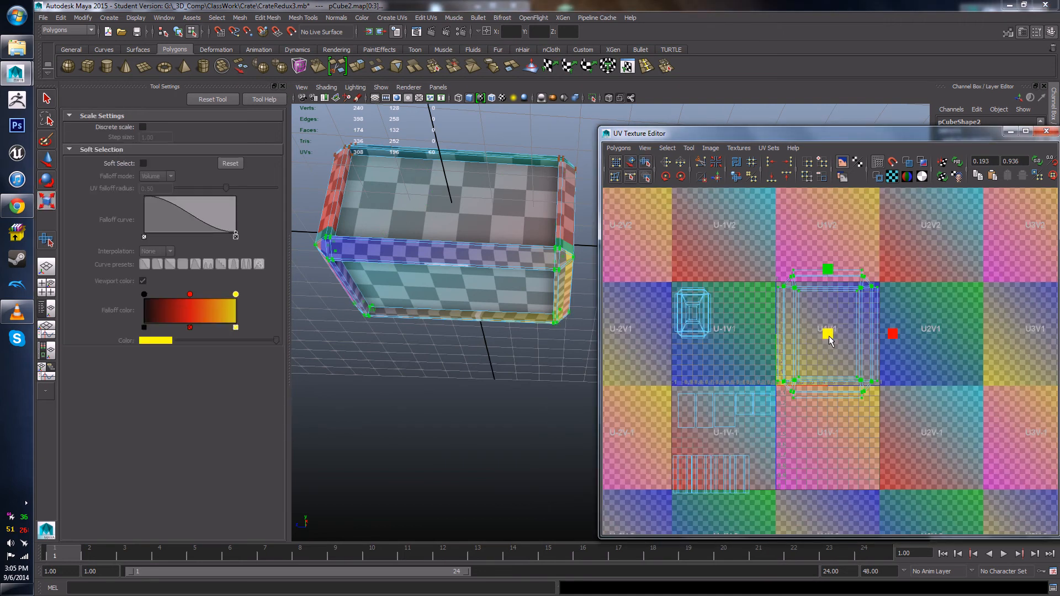
drag(830, 339, 1049, 337)
Step: Inspect the checker pattern along the crate's frame, and undo the frame shell's scaling and selection
alt+drag(437, 297, 450, 308)
alt+right_drag(449, 307, 538, 346)
mouse_move(537, 345)
alt+mouse_down()
mouse_move(397, 323)
mouse_move(552, 345)
alt+mouse_up()
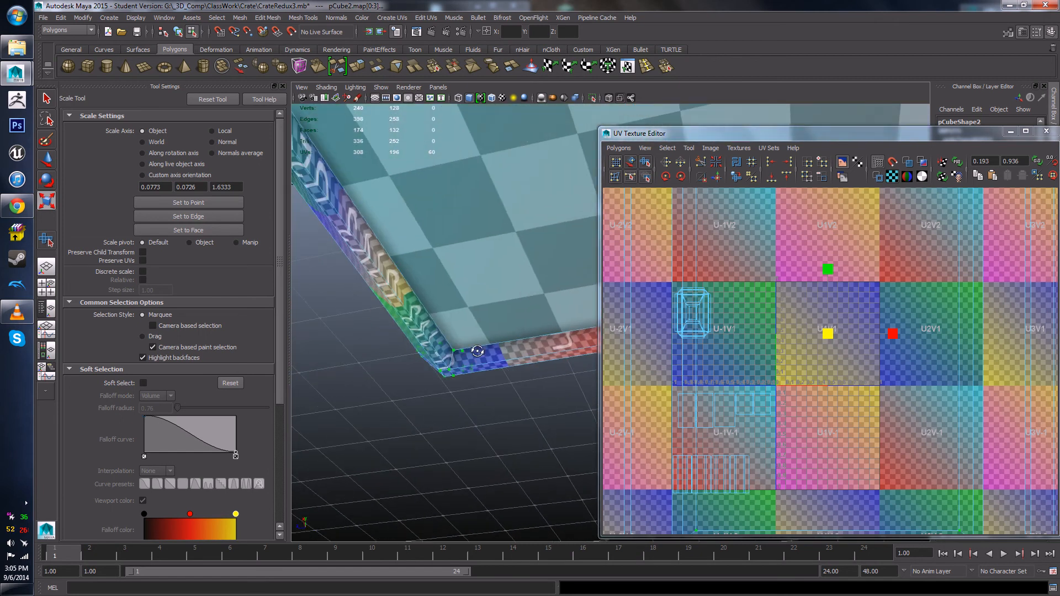
alt+drag(476, 350, 458, 405)
scroll(454, 364, down, 3)
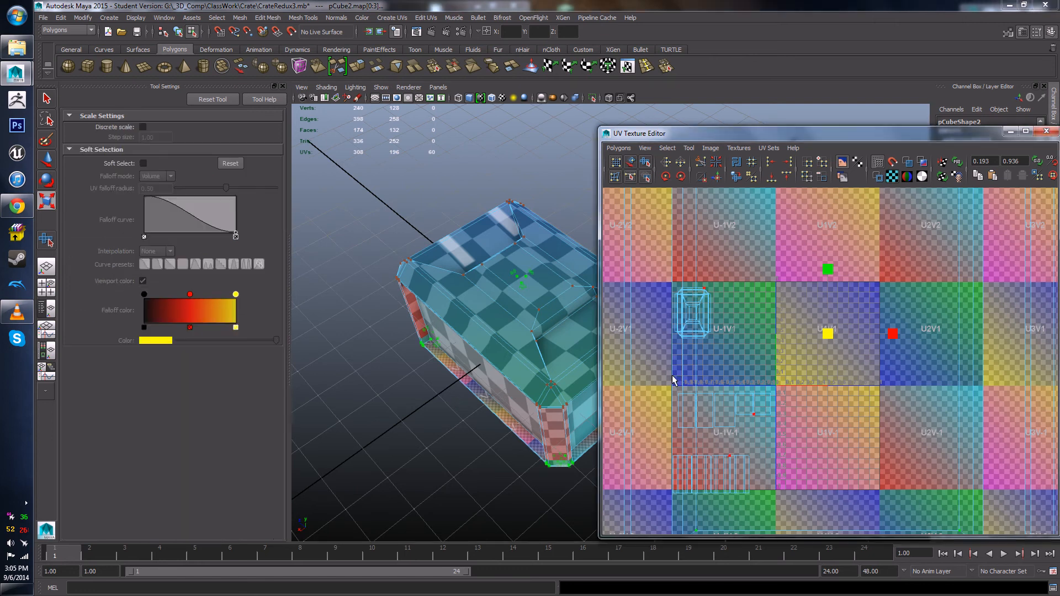
key(ctrl+z)
key(ctrl+z)
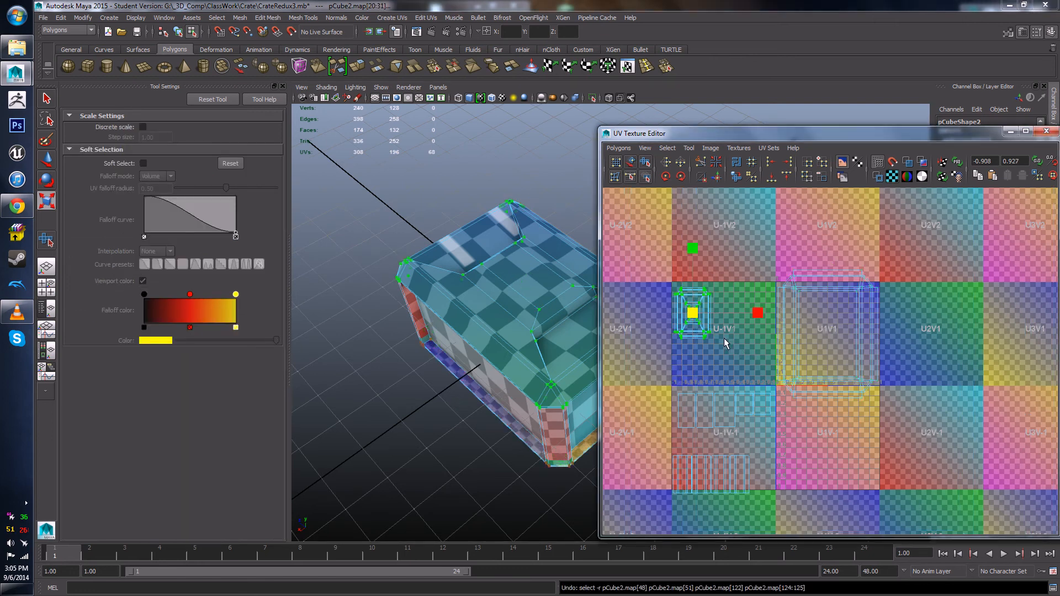
Step: Scale the top shell up across several UV tiles and inspect the checker pattern on the crate's top
drag(694, 308, 938, 314)
scroll(446, 380, up, 3)
alt+drag(427, 392, 459, 368)
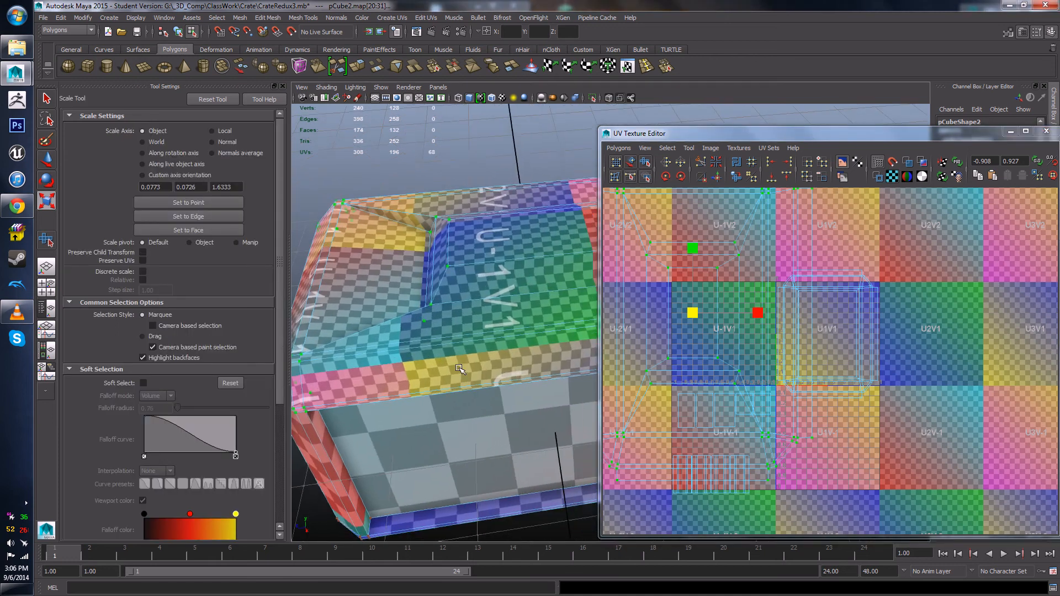
drag(690, 317, 726, 323)
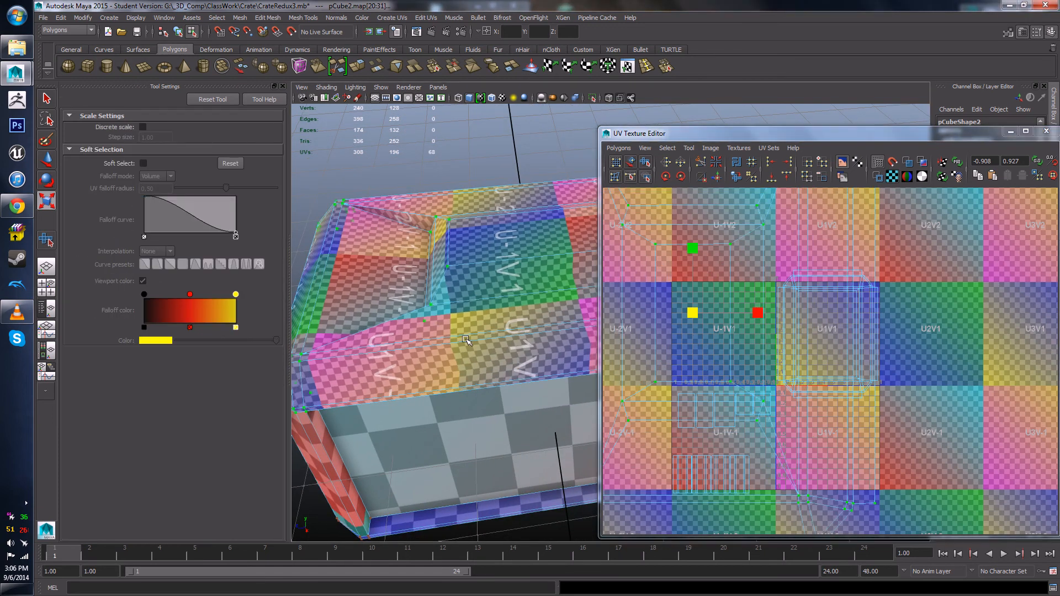
alt+drag(478, 354, 485, 379)
scroll(489, 333, up, 3)
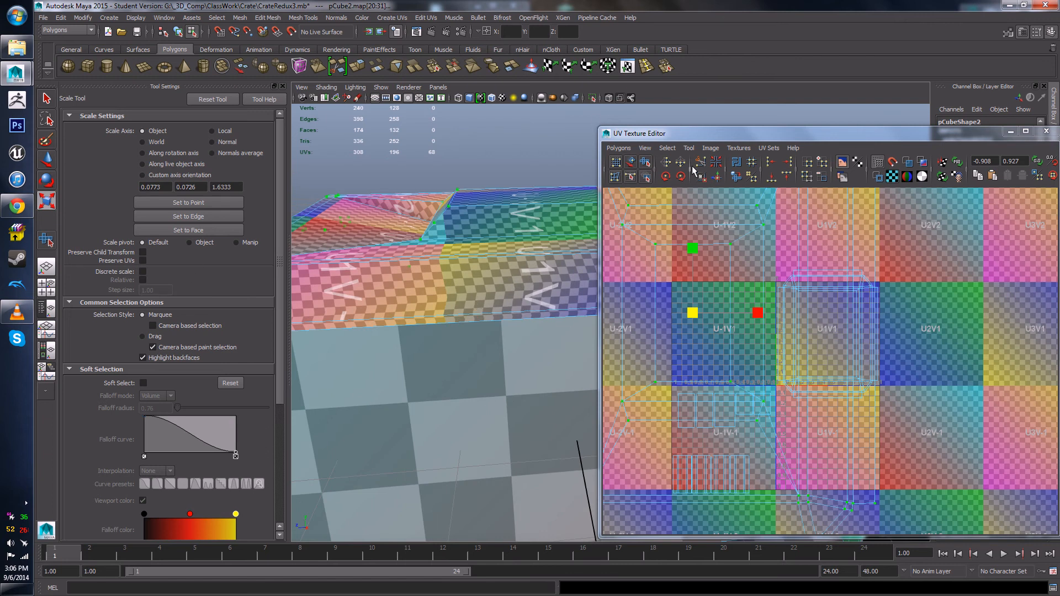
Step: Unfold the enlarged top shell further with the Smooth UV tool, checking the pattern on the crate's top
click(645, 162)
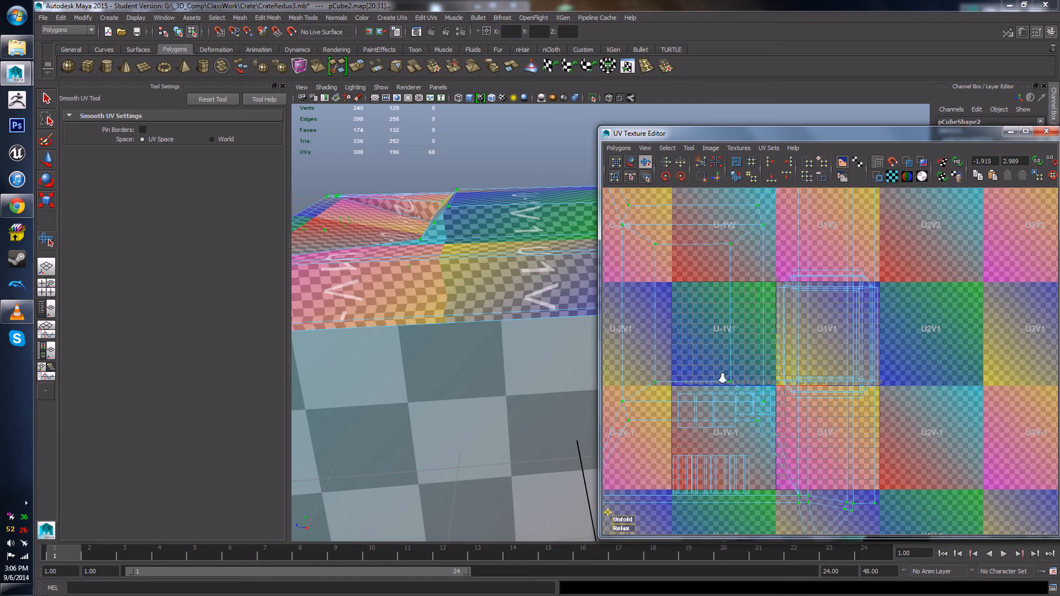
scroll(723, 379, down, 3)
drag(729, 435, 772, 435)
alt+drag(517, 217, 517, 265)
drag(732, 432, 804, 442)
key(q)
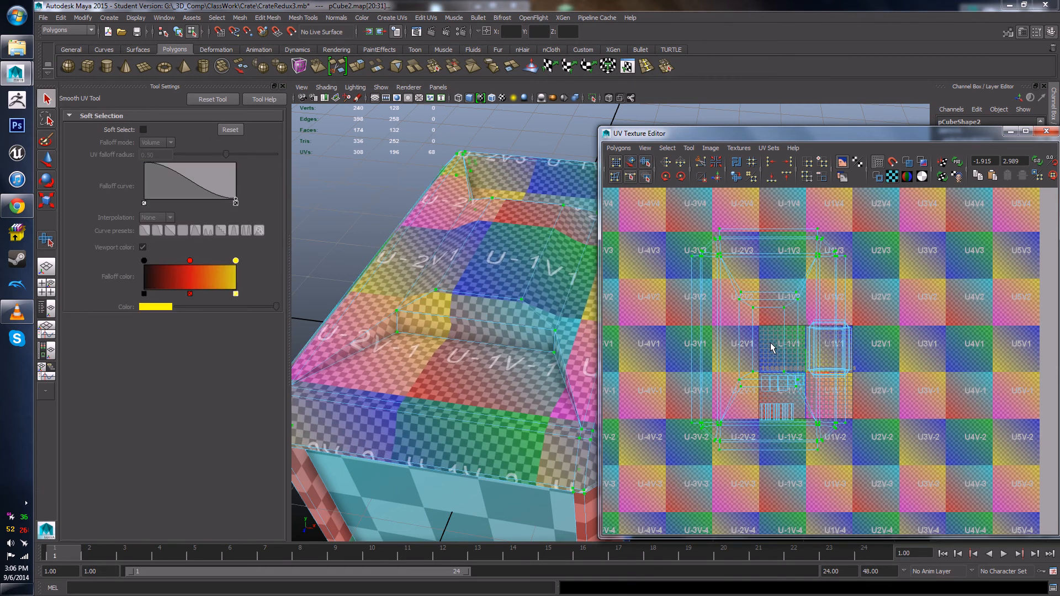
Step: Hide the checker texture and scale the top shell down to less than one UV tile high
key(w)
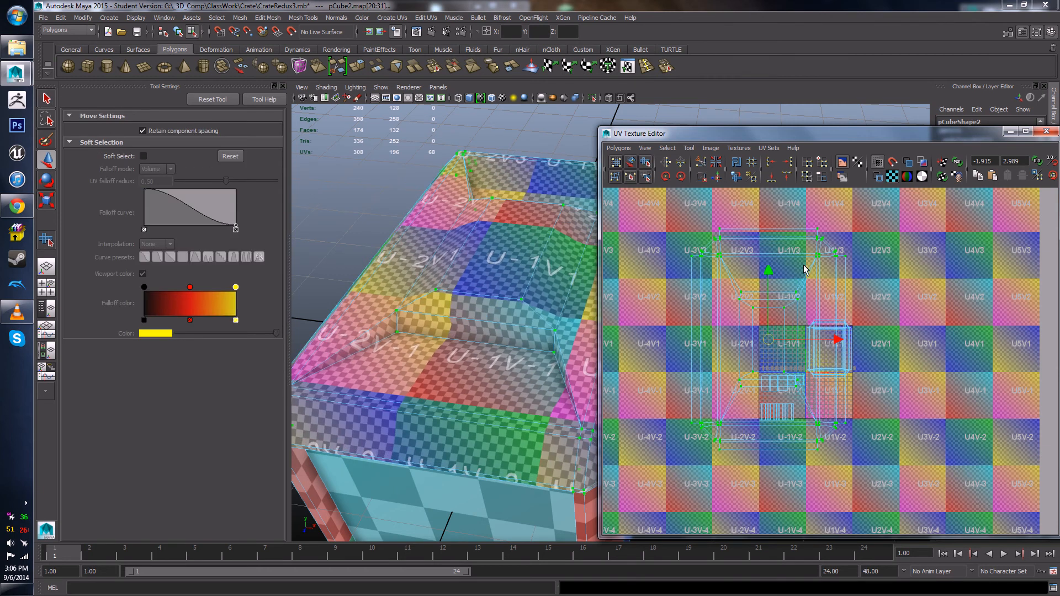
click(892, 177)
key(r)
drag(760, 336, 719, 335)
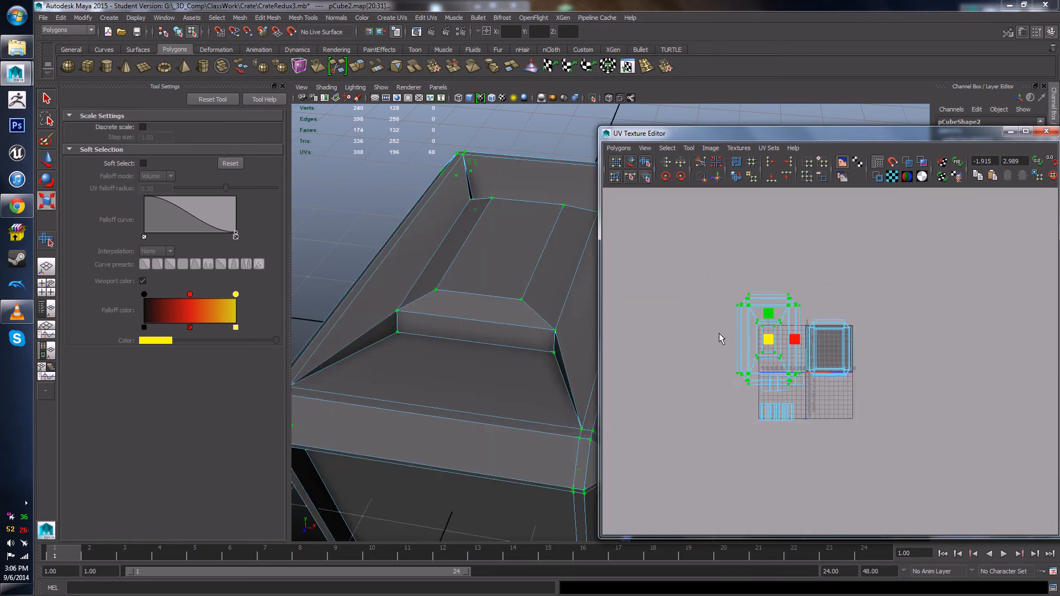
Step: Move the top shell inside the U-1V1 tile, against the tile's outer U edge
scroll(752, 338, up, 3)
scroll(752, 340, up, 2)
key(w)
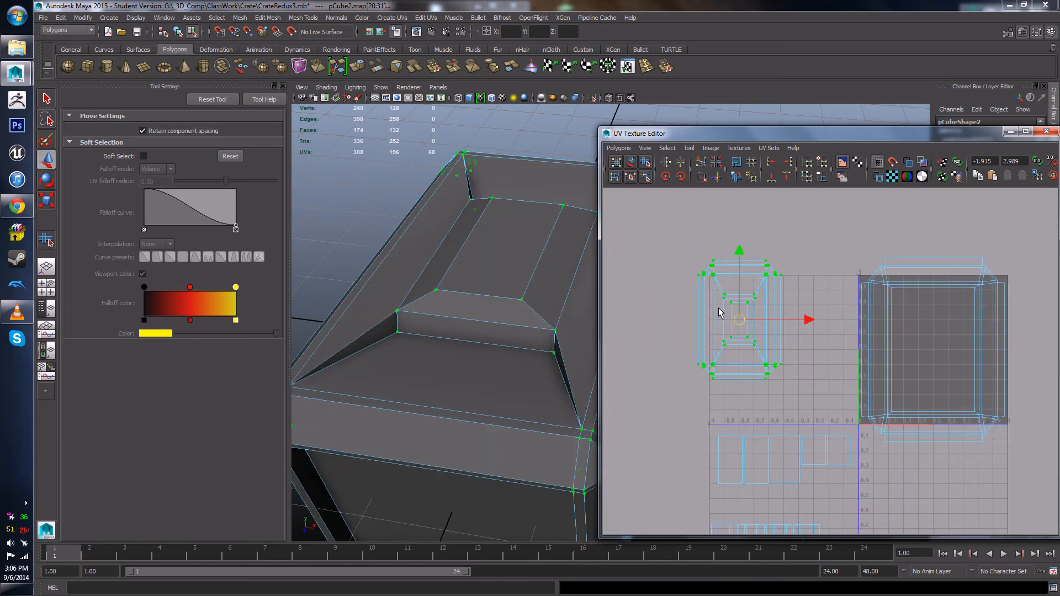
drag(746, 340, 757, 365)
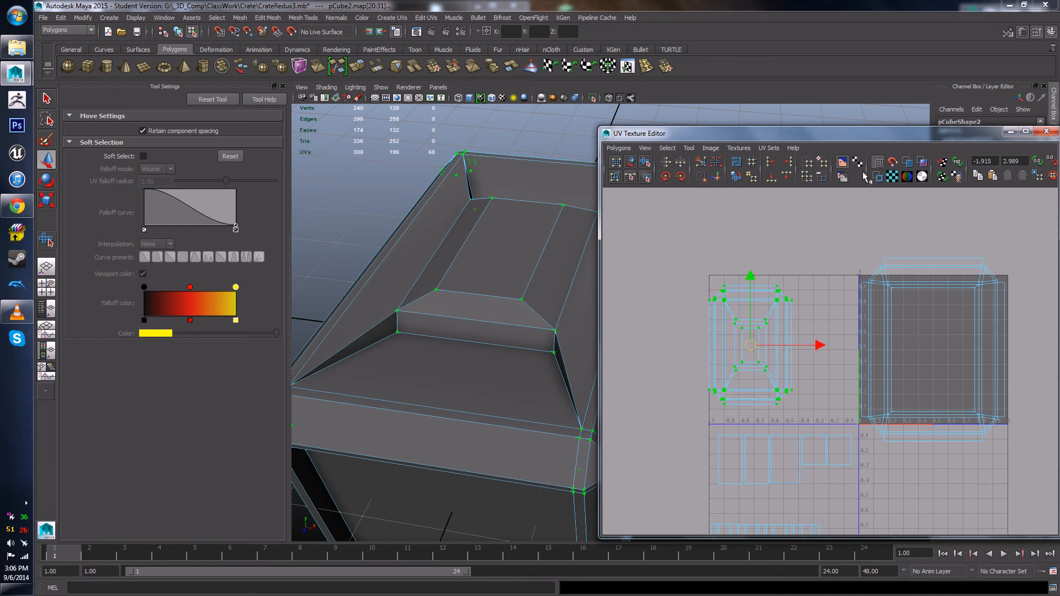
Step: Shade the UV shells and scale the top shell down slightly
click(920, 164)
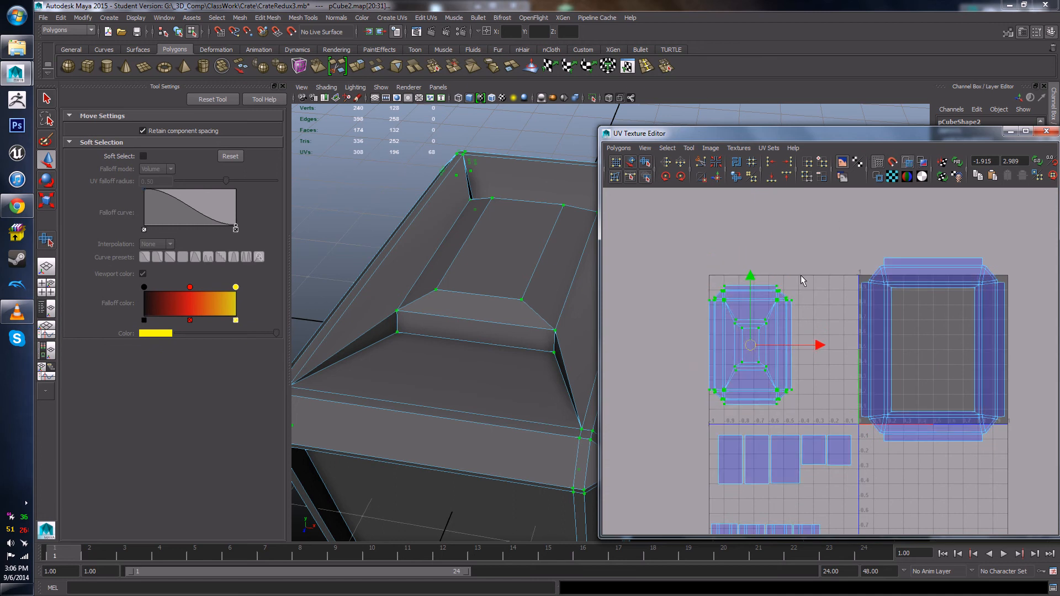
key(r)
drag(751, 345, 750, 346)
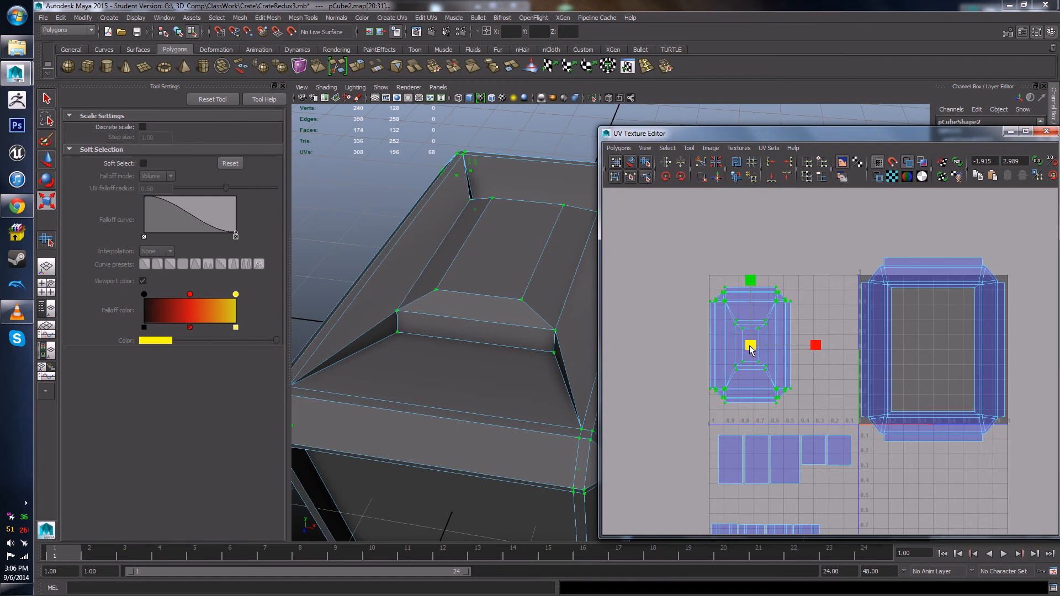
Step: Select the frame's whole UV shell, scale it down to about the top shell's size, and place it beside the top shell
right_drag(875, 274, 911, 270)
drag(880, 275, 931, 307)
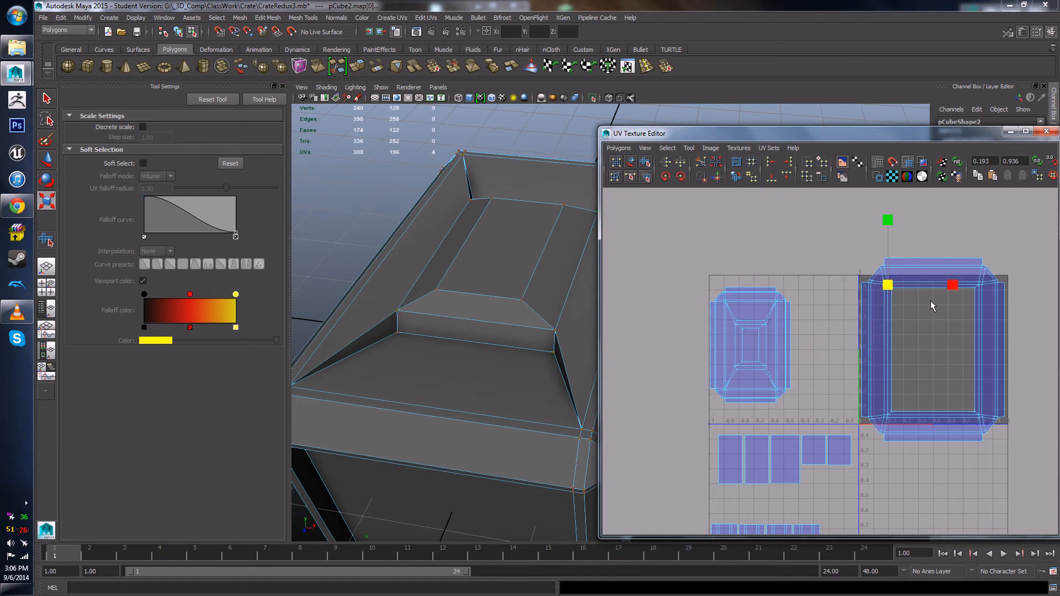
ctrl+right_drag(931, 301, 948, 294)
drag(931, 355, 839, 346)
key(w)
key(r)
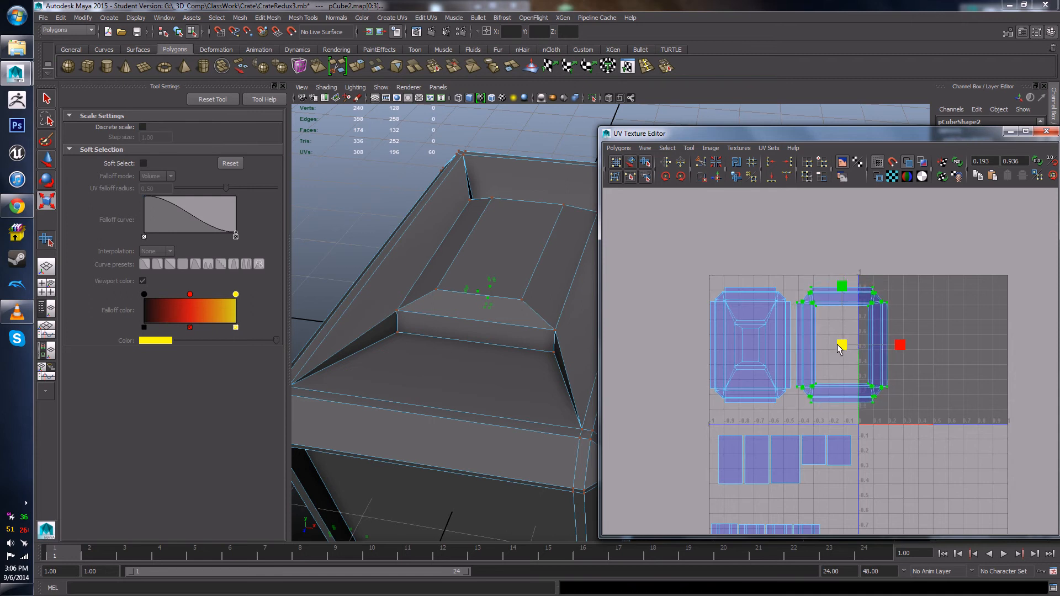
Step: Move the frame shell closer to the top shell along U and scale it up slightly
scroll(828, 348, up, 3)
key(w)
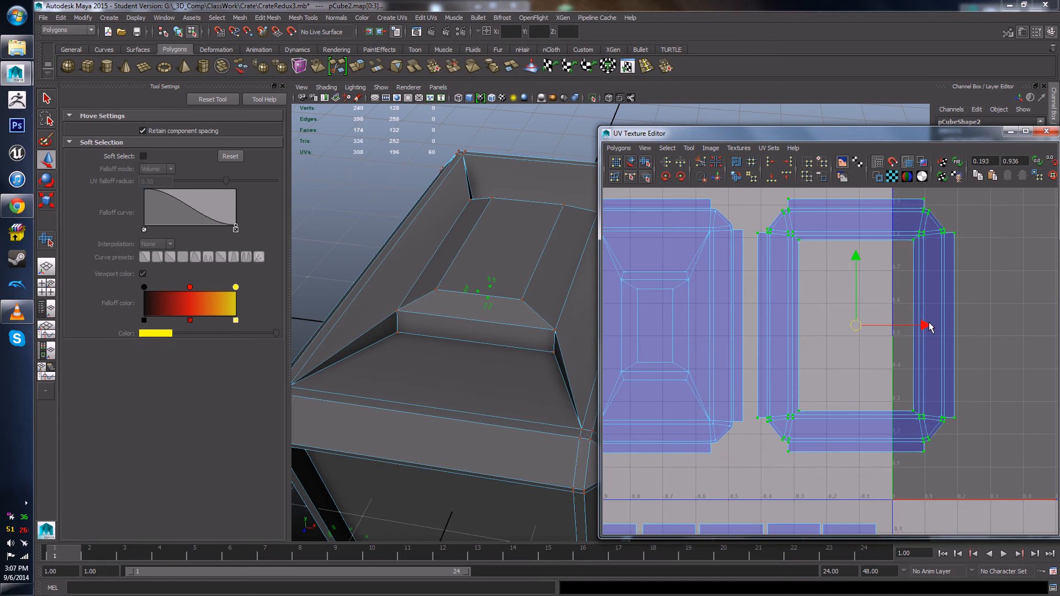
drag(929, 327, 909, 326)
key(r)
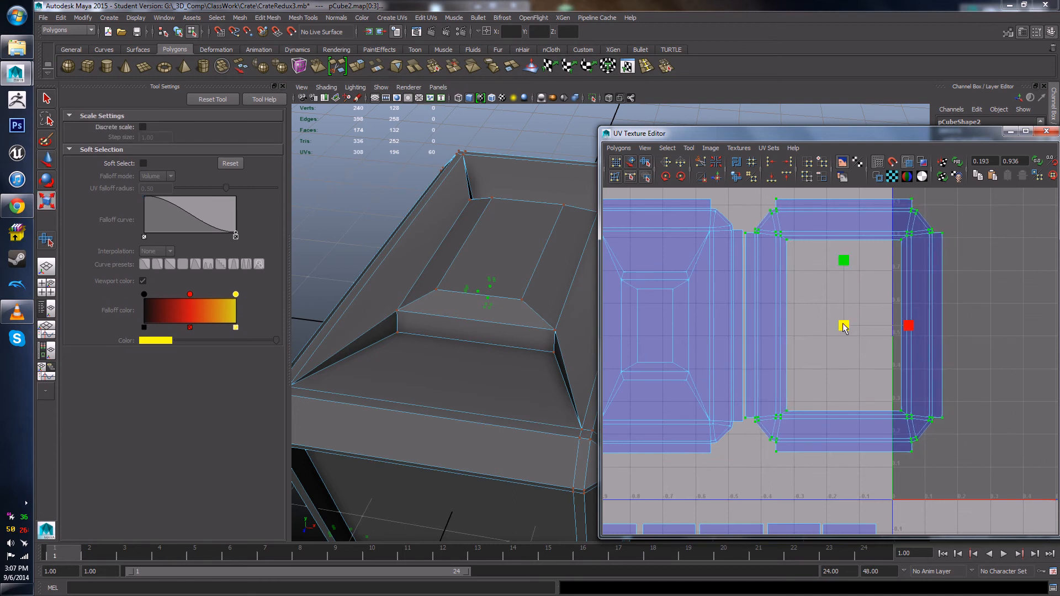
drag(843, 327, 850, 327)
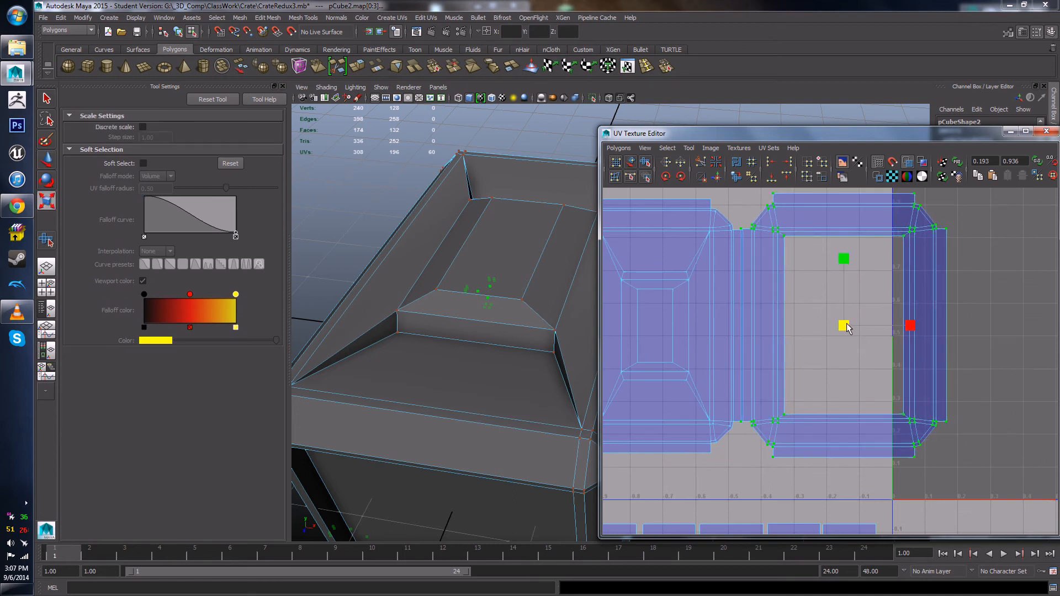
key(w)
click(1016, 337)
Step: Select the frame shell again and scale it down slightly to leave a gap beside the top shell
scroll(972, 333, down, 4)
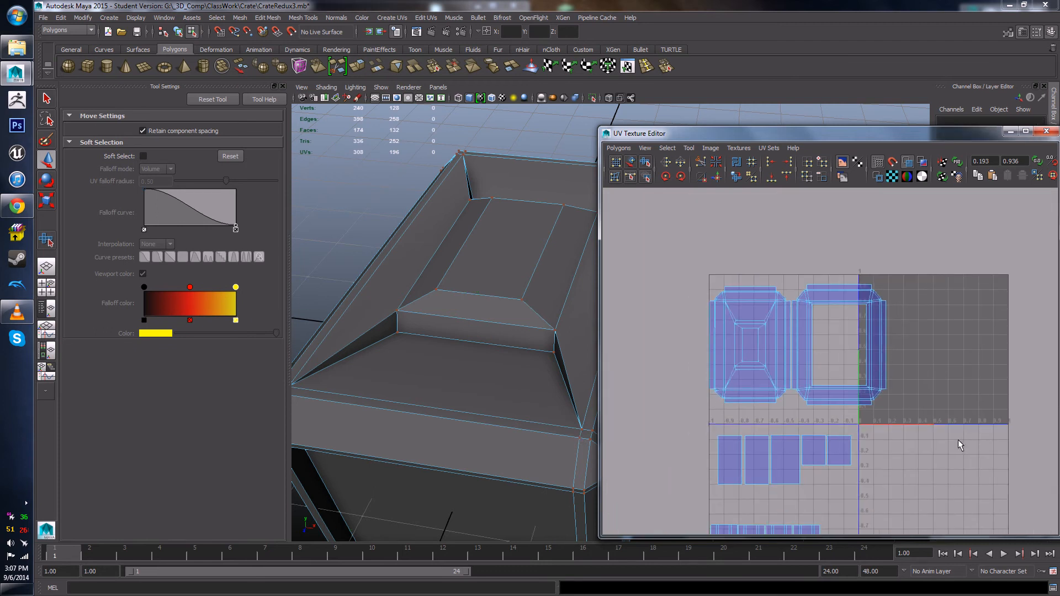
scroll(809, 374, up, 3)
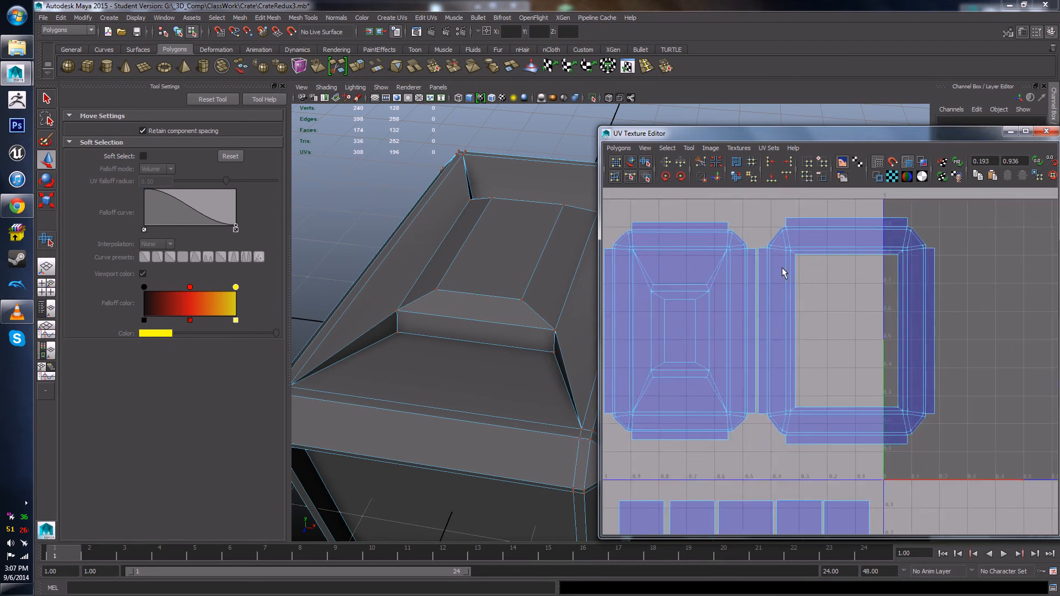
right_drag(798, 264, 817, 248)
click(798, 248)
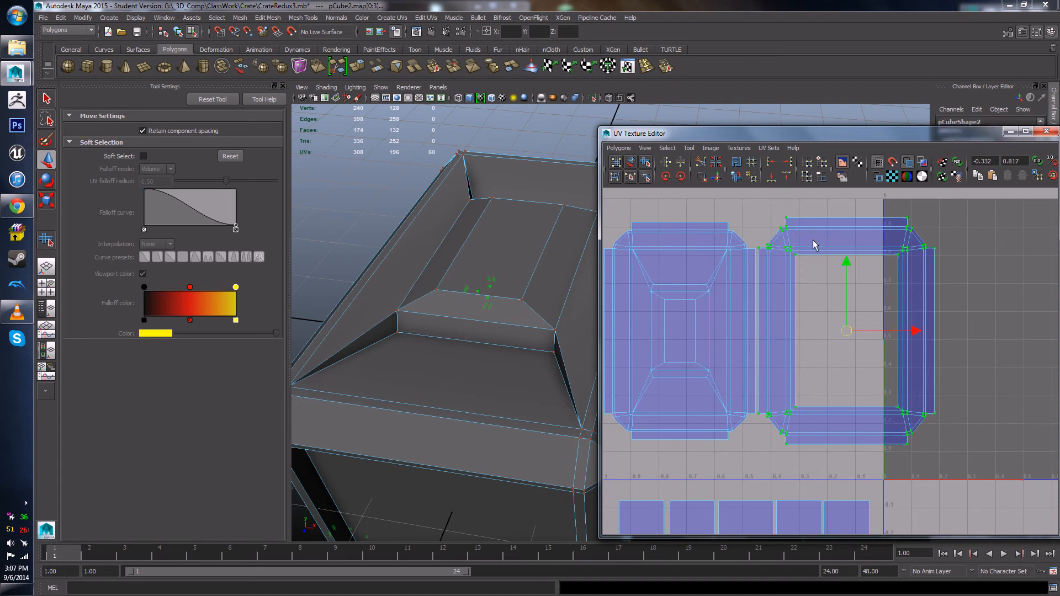
key(r)
mouse_move(849, 338)
mouse_down()
mouse_move(846, 329)
mouse_move(859, 332)
mouse_move(847, 336)
mouse_up()
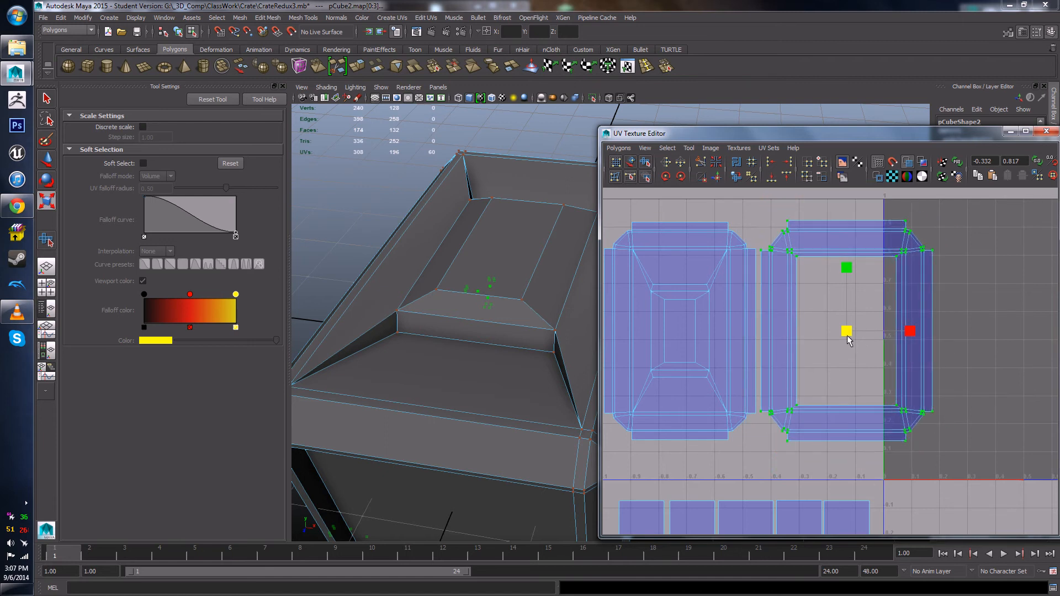
click(974, 307)
Step: Switch to object mode, select the whole crate, and review its underside alongside the full UV layout
alt+right_drag(968, 320, 861, 354)
alt+middle_drag(511, 396, 455, 248)
alt+right_drag(921, 481, 850, 475)
alt+middle_drag(784, 527, 775, 409)
right_drag(529, 297, 557, 276)
click(526, 293)
alt+drag(538, 359, 542, 309)
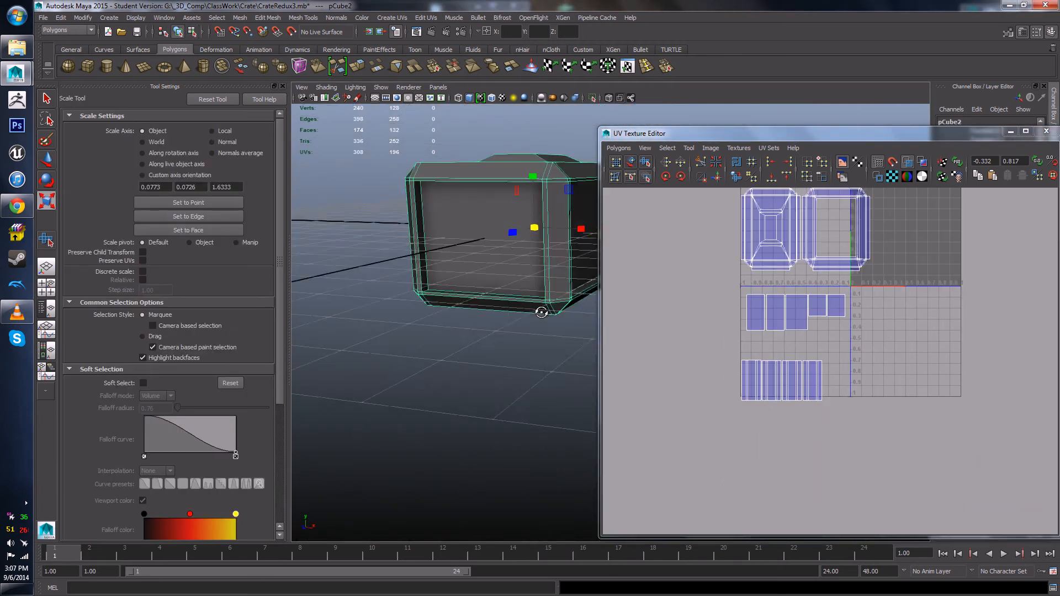
alt+middle_drag(541, 310, 505, 392)
alt+drag(505, 391, 505, 381)
alt+right_drag(919, 347, 876, 346)
alt+middle_drag(876, 346, 873, 398)
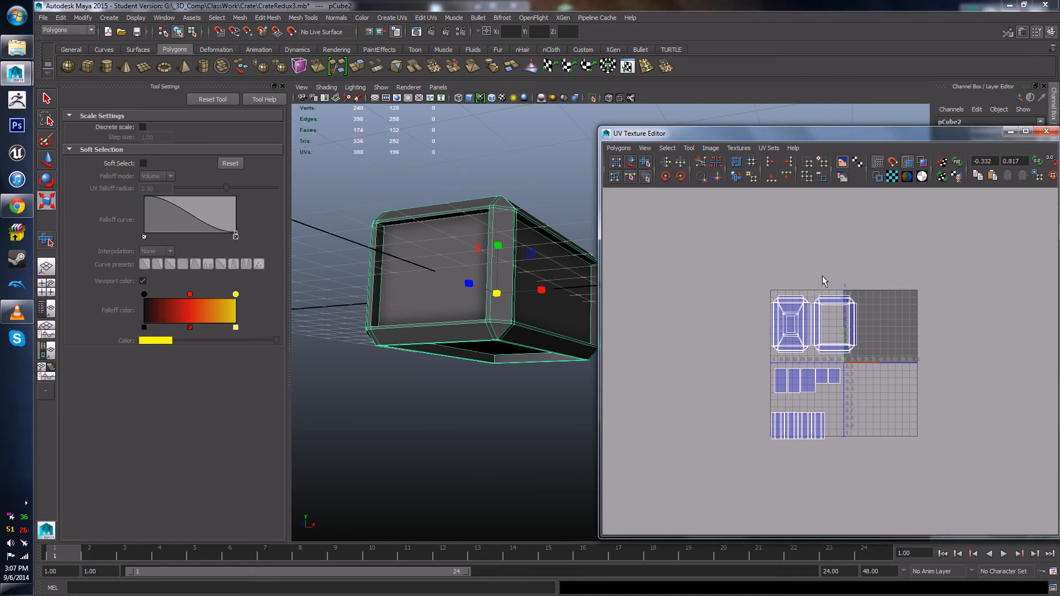
click(504, 325)
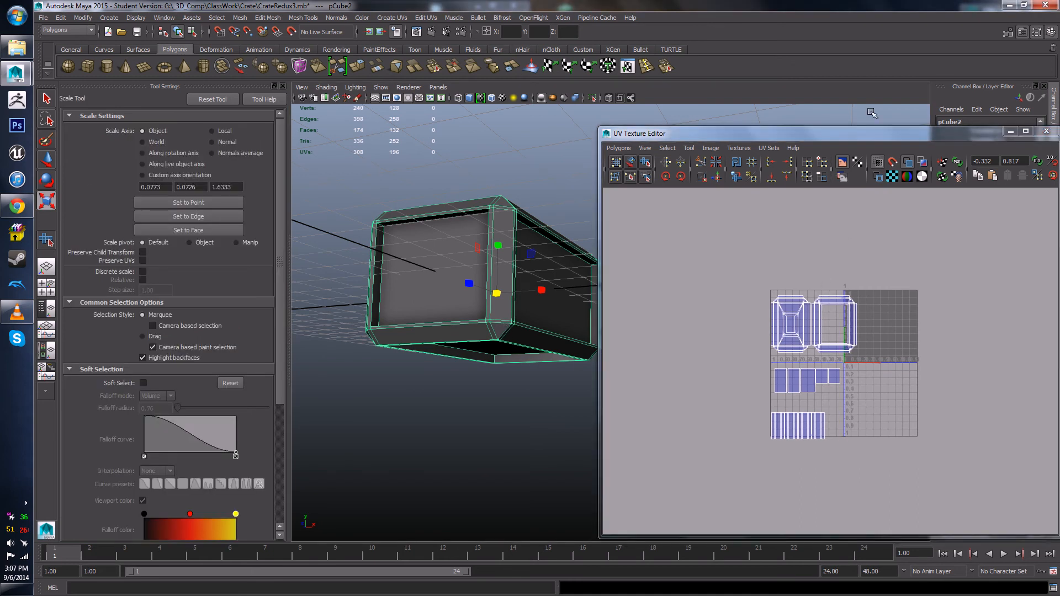
Step: Show the checker texture on the crate and bring its sides into view
scroll(814, 365, up, 2)
alt+middle_drag(821, 350, 817, 385)
scroll(809, 351, up, 3)
scroll(911, 305, down, 3)
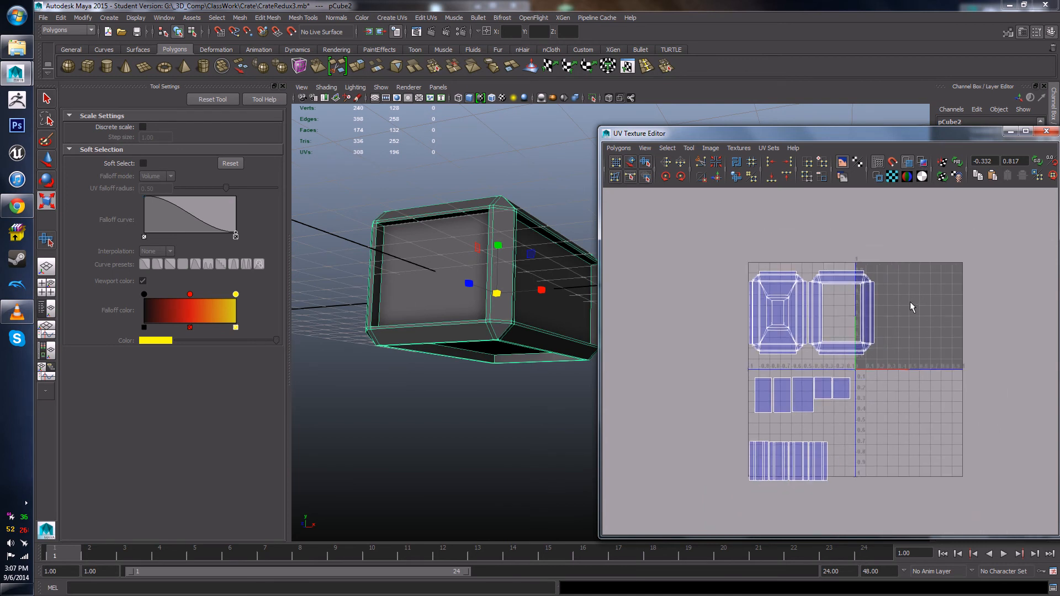
alt+middle_drag(911, 305, 897, 269)
click(891, 177)
alt+drag(580, 275, 564, 315)
scroll(749, 313, down, 1)
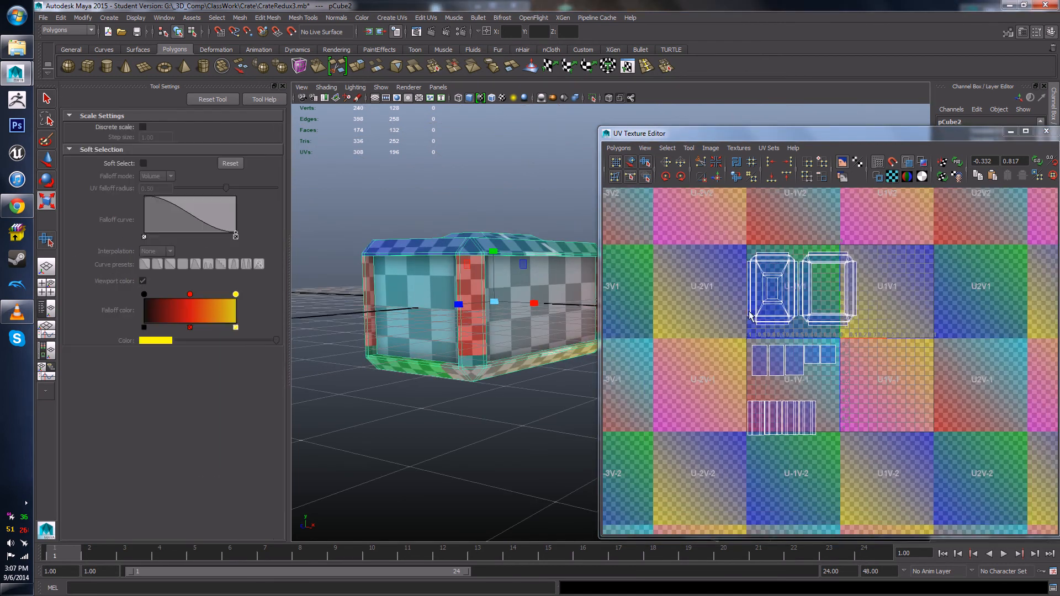
Step: Select all of the crate's UVs, scale them up together, and inspect the checker pattern on the crate's sides
right_drag(749, 312, 784, 313)
drag(700, 228, 898, 520)
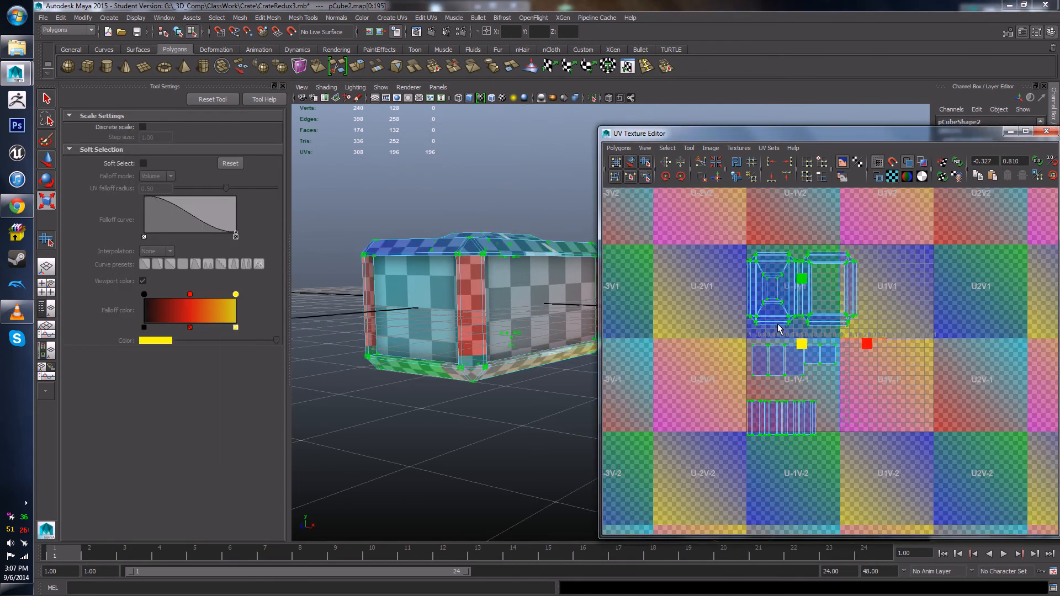
drag(800, 338, 836, 322)
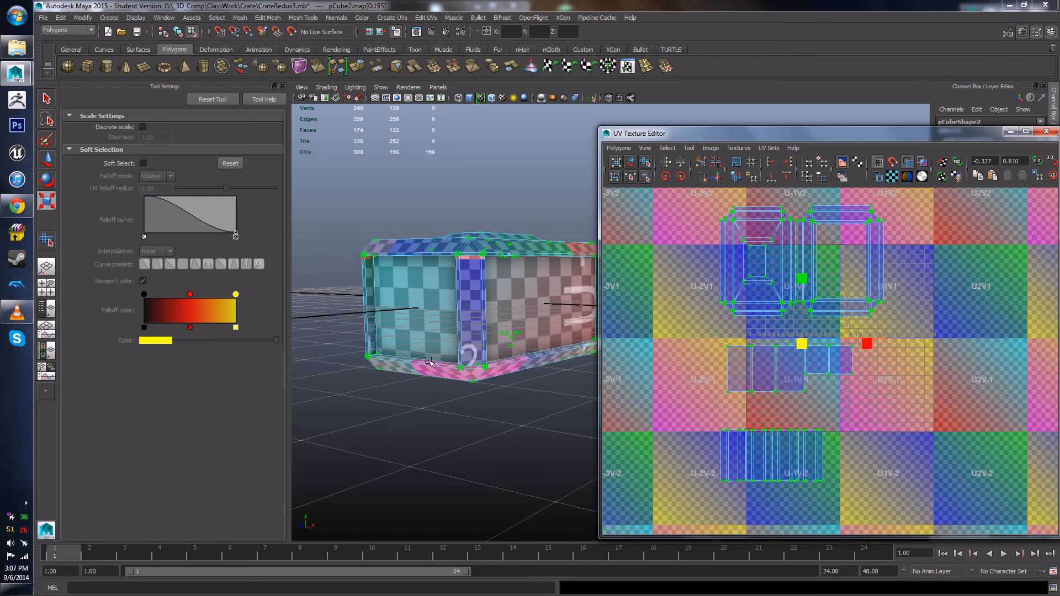
alt+drag(447, 337, 419, 362)
alt+right_drag(420, 362, 469, 368)
alt+drag(469, 368, 440, 308)
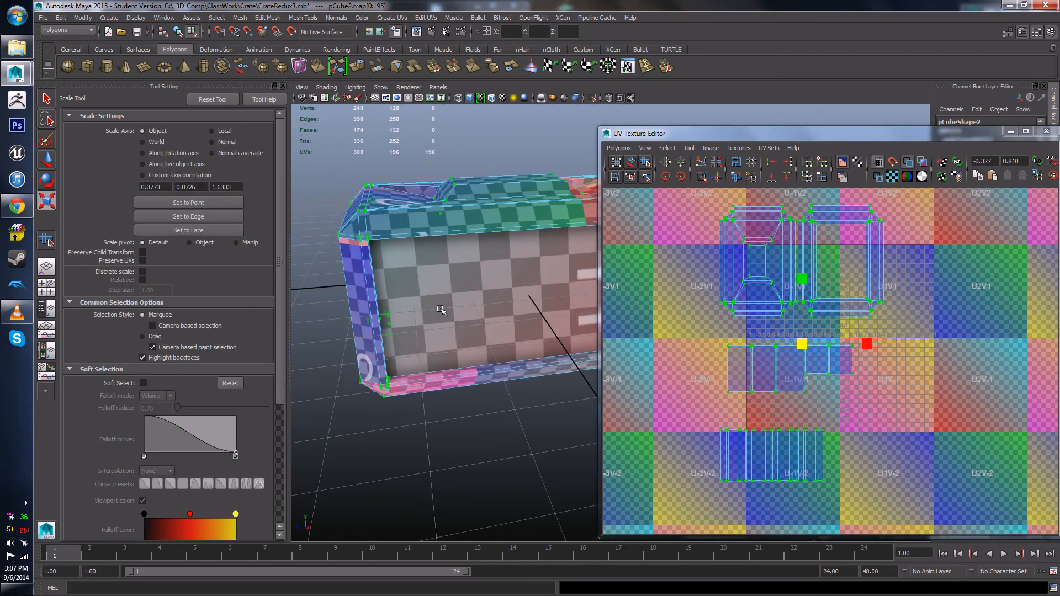
alt+drag(480, 217, 509, 237)
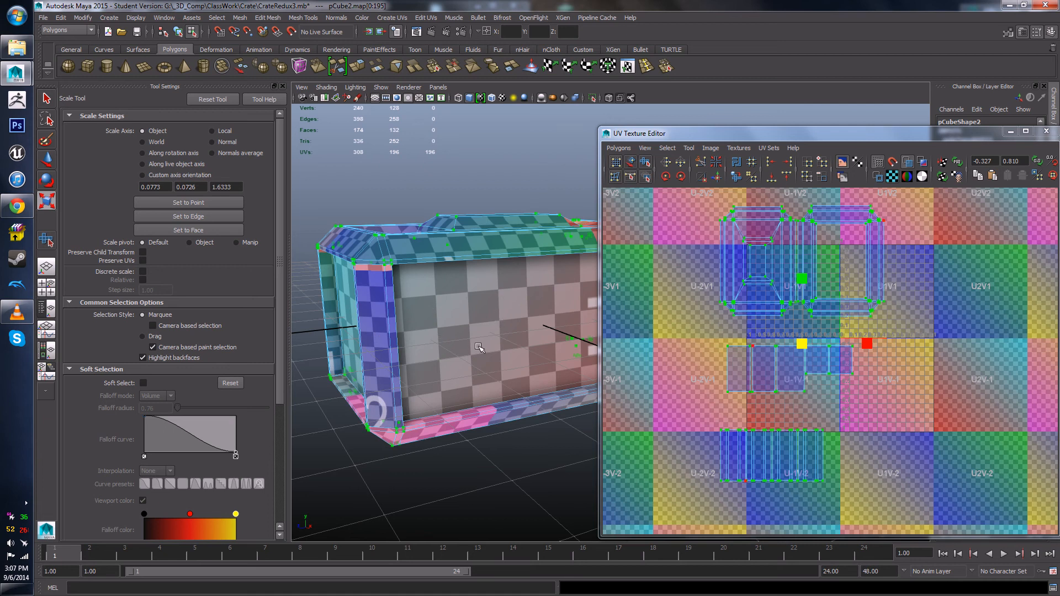
Step: Select the five rectangular panel shells, scale them up together, and inspect the checker pattern on the crate's sides
alt+middle_drag(477, 346, 469, 328)
right_drag(768, 363, 697, 334)
drag(881, 393, 720, 339)
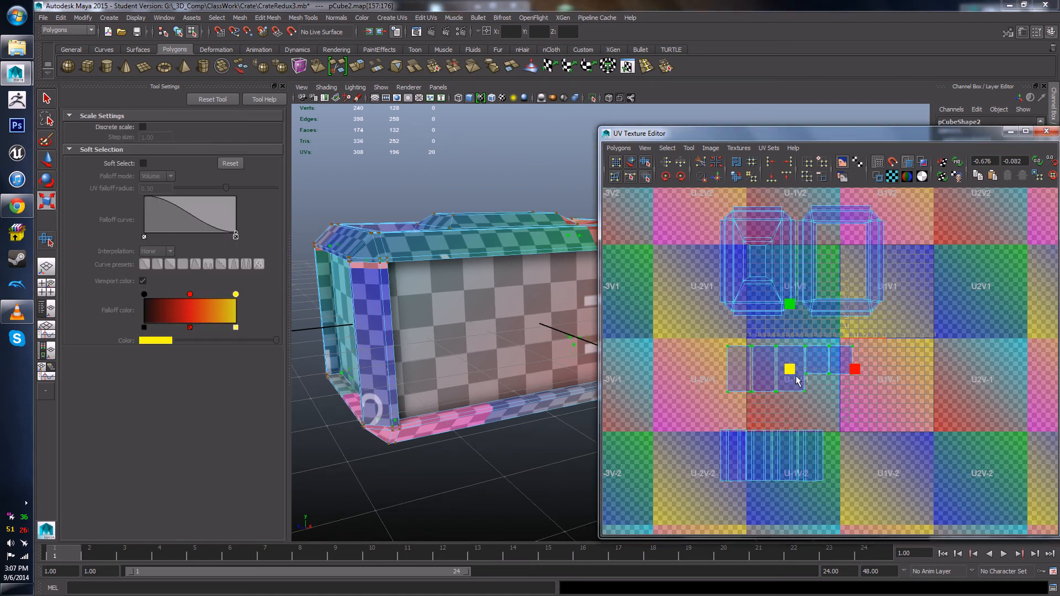
drag(791, 370, 760, 373)
alt+drag(361, 361, 447, 334)
scroll(555, 292, up, 2)
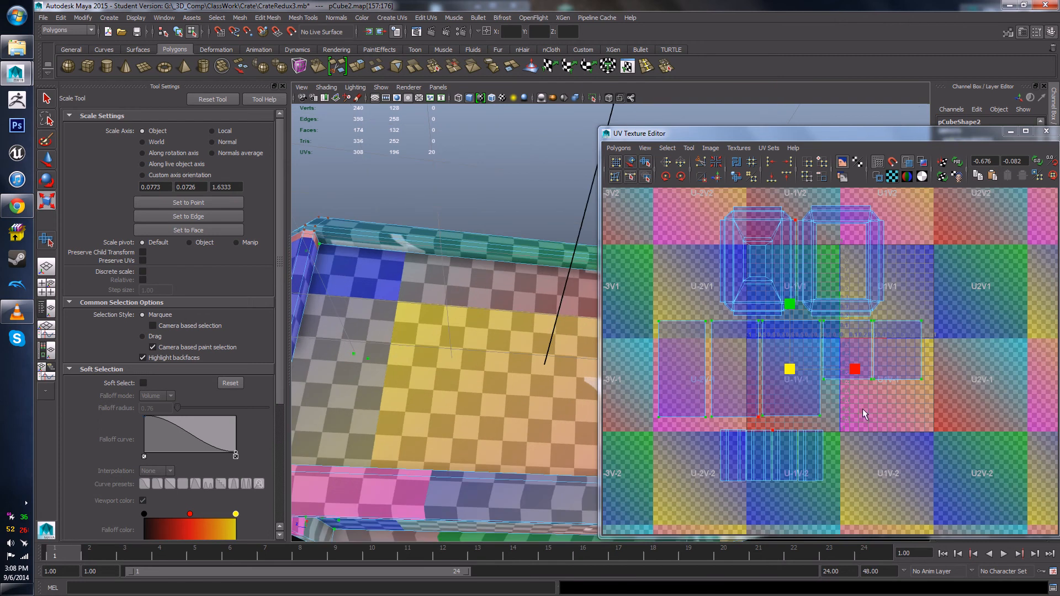
Step: Scale the five panel shells down slightly, position them between the frame shells and the strips, and compare their checker size on the crate
key(w)
drag(859, 370, 862, 369)
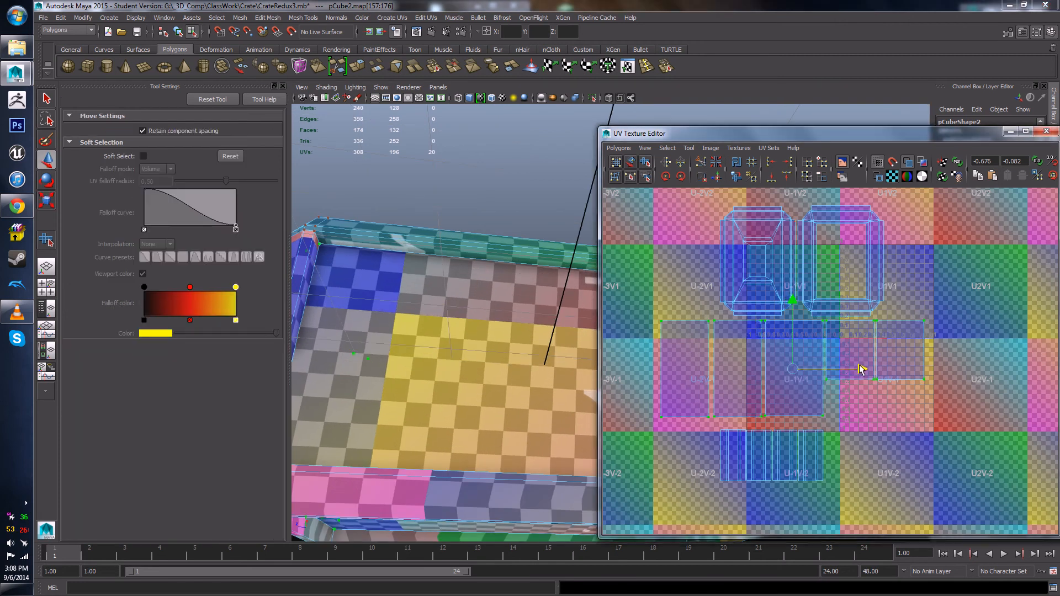
drag(793, 302, 793, 305)
key(e)
key(r)
mouse_move(794, 374)
mouse_down()
mouse_move(770, 373)
mouse_move(785, 373)
mouse_up()
key(w)
drag(791, 311, 792, 312)
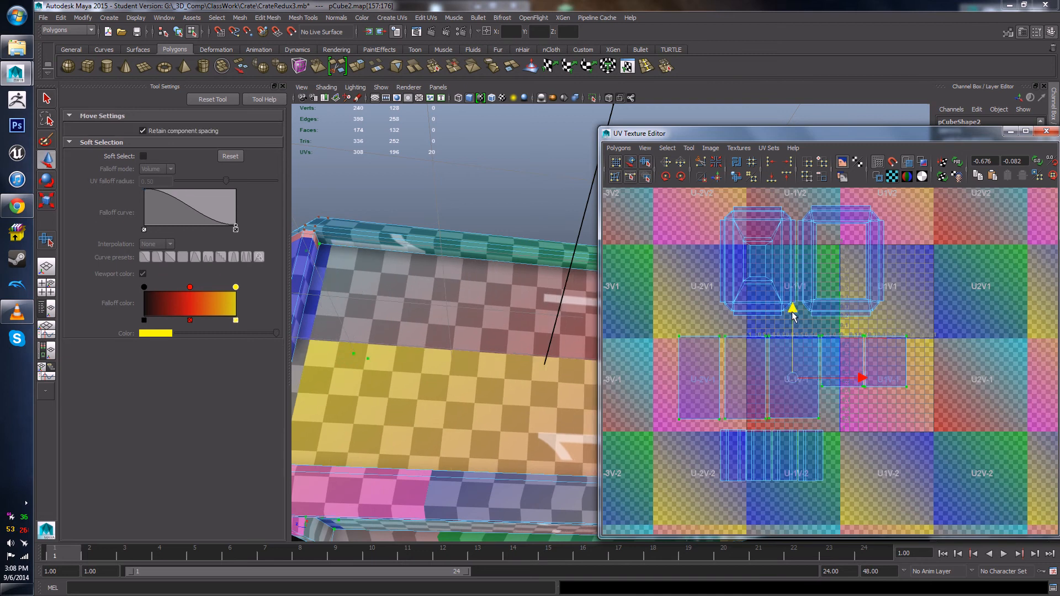
alt+drag(462, 402, 574, 447)
alt+middle_drag(579, 453, 541, 398)
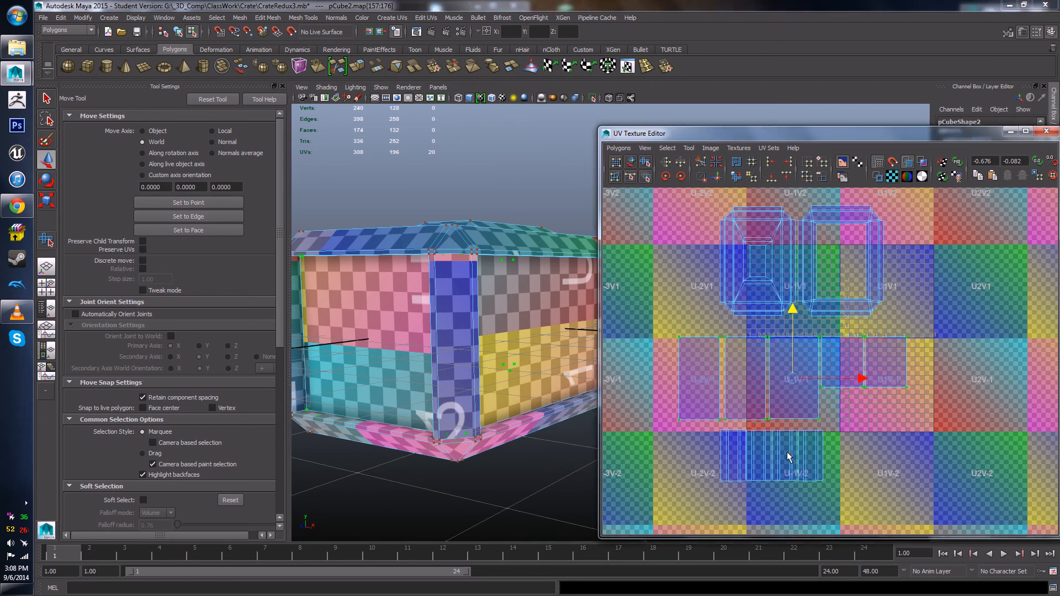
Step: Select the four corner strip shells and scale them down in small passes until their checker squares match the adjoining panels
right_drag(795, 454, 825, 447)
drag(862, 500, 685, 427)
key(r)
mouse_move(774, 459)
mouse_down()
mouse_move(790, 458)
mouse_move(770, 460)
mouse_up()
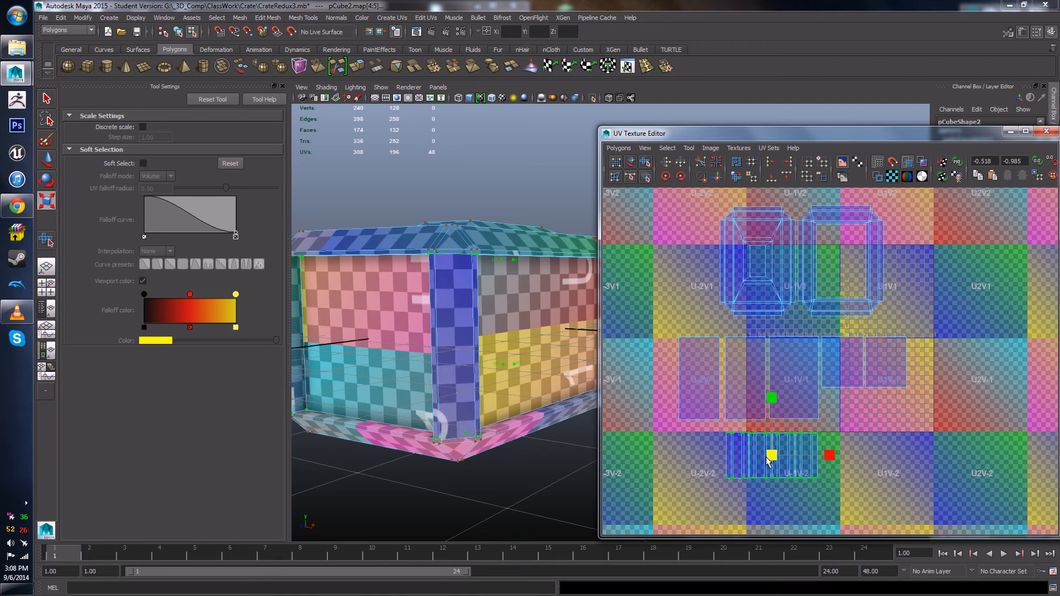
alt+drag(397, 452, 440, 453)
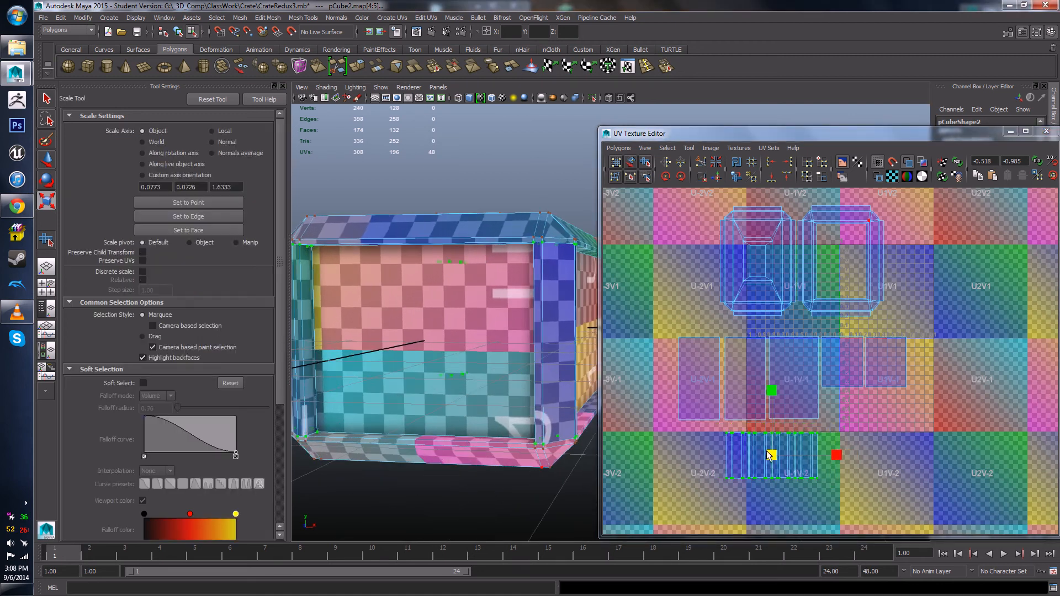
drag(773, 456, 770, 456)
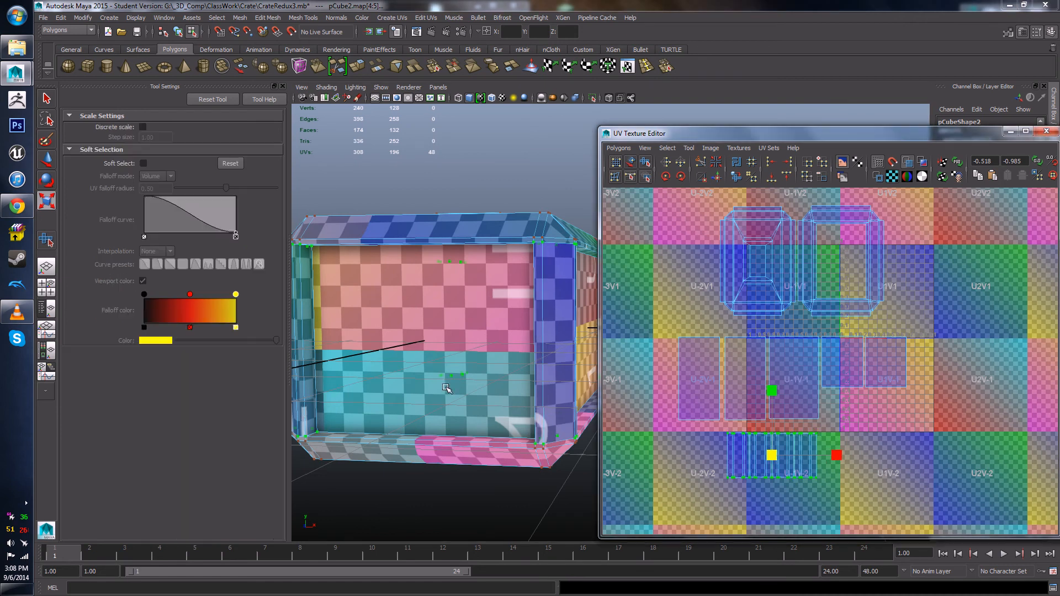
alt+drag(445, 385, 494, 390)
drag(771, 456, 763, 456)
alt+drag(459, 453, 495, 410)
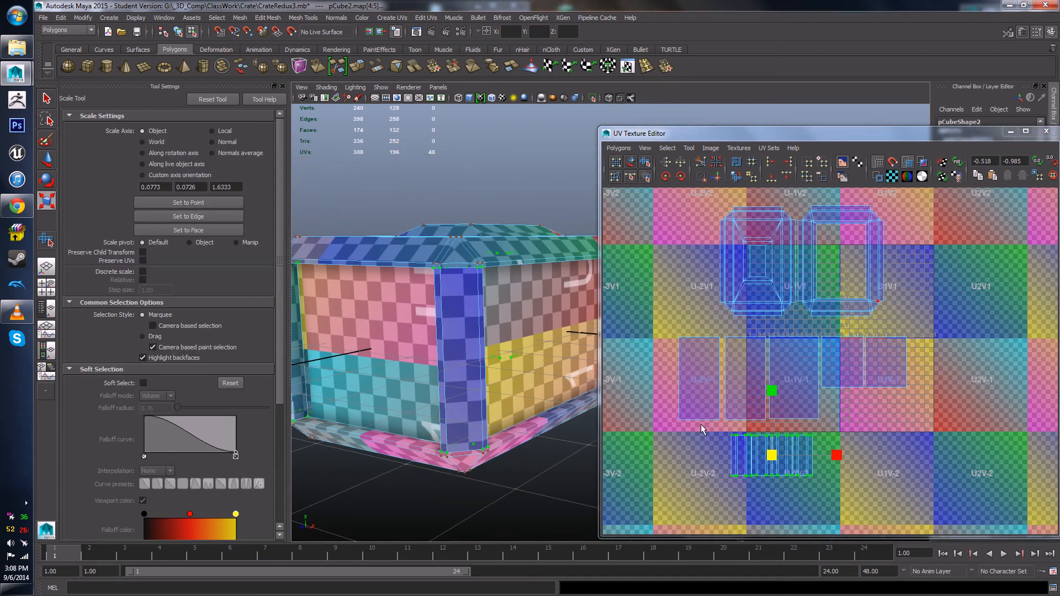
drag(772, 454, 773, 454)
alt+drag(505, 356, 446, 414)
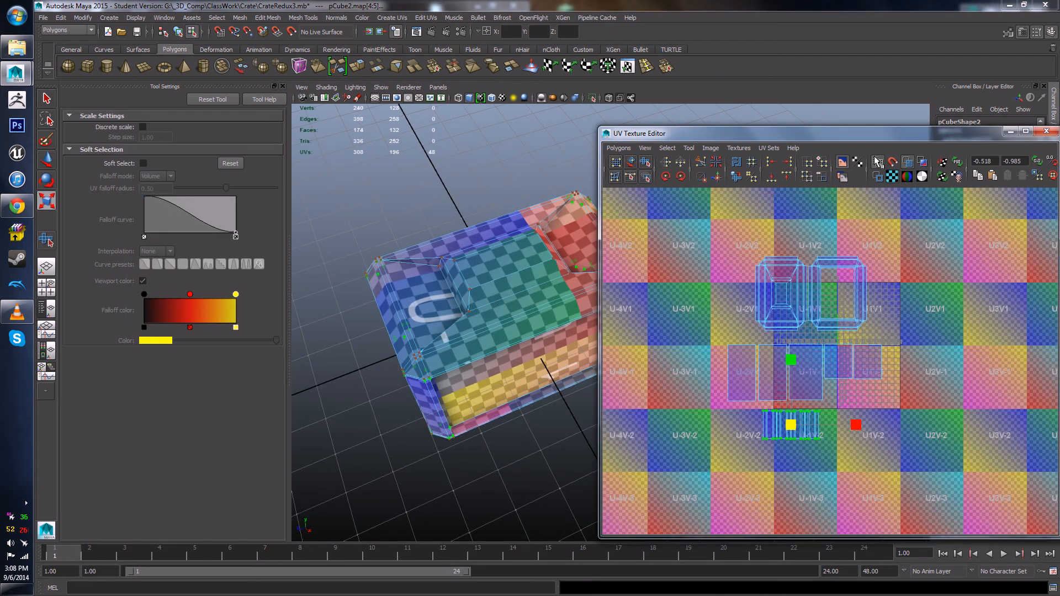
Step: Remove the checker texture from the crate and maximize the UV Texture Editor with the whole layout in view
click(905, 175)
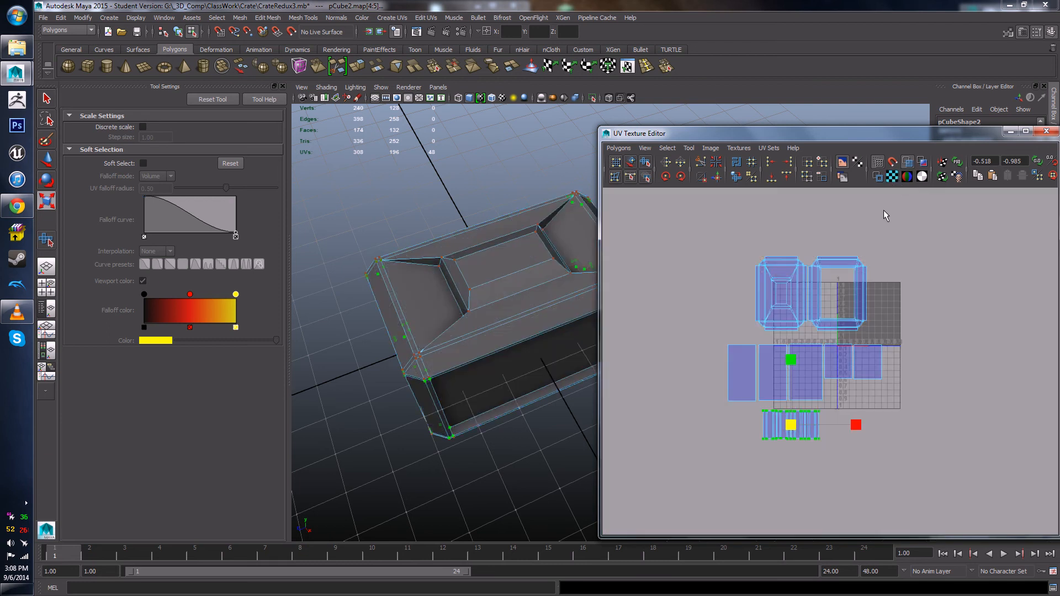
double_click(859, 134)
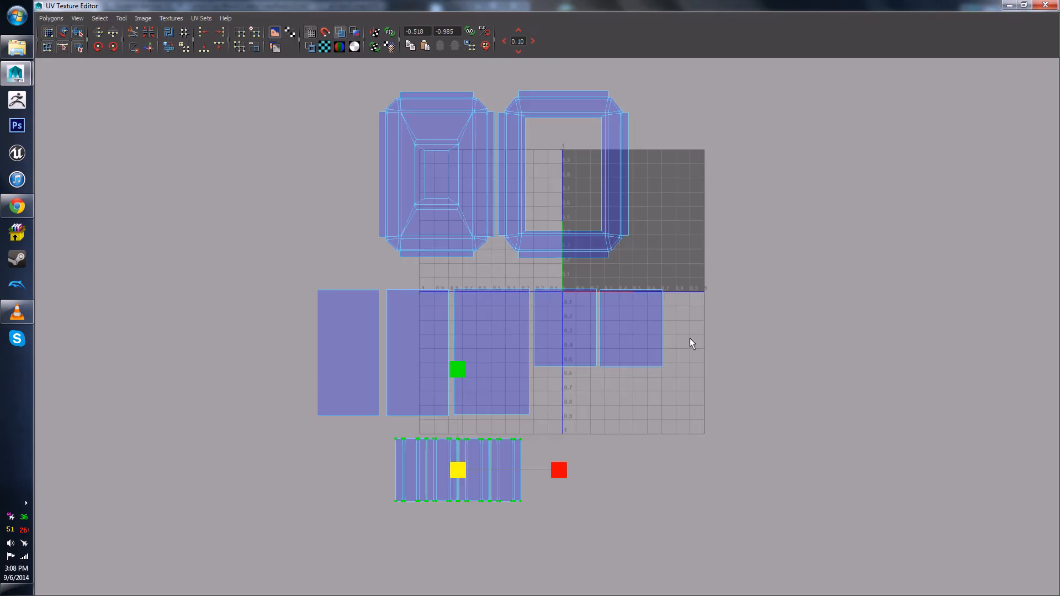
scroll(607, 330, down, 4)
alt+middle_drag(594, 322, 623, 337)
Step: Select all the UV shells, scale them down together, and move them over to the 0–1 UV square
right_drag(606, 314, 625, 314)
drag(399, 150, 714, 507)
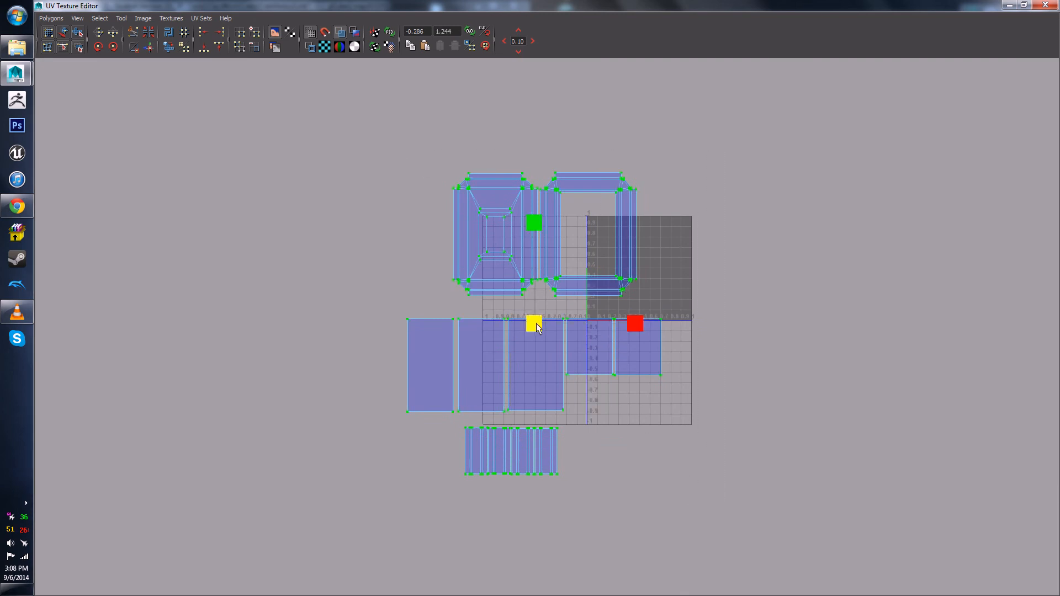
key(e)
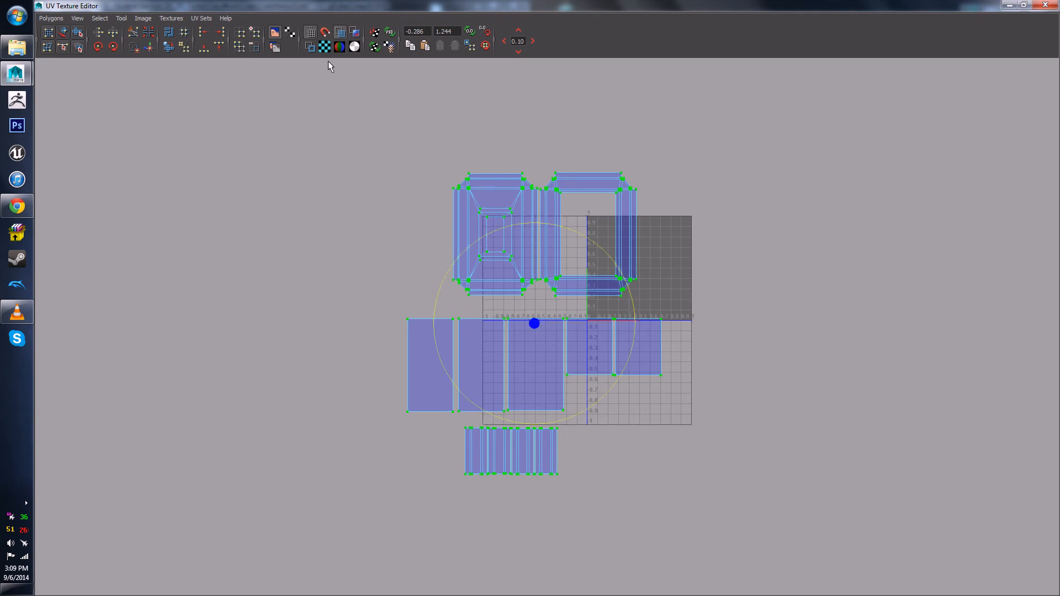
key(r)
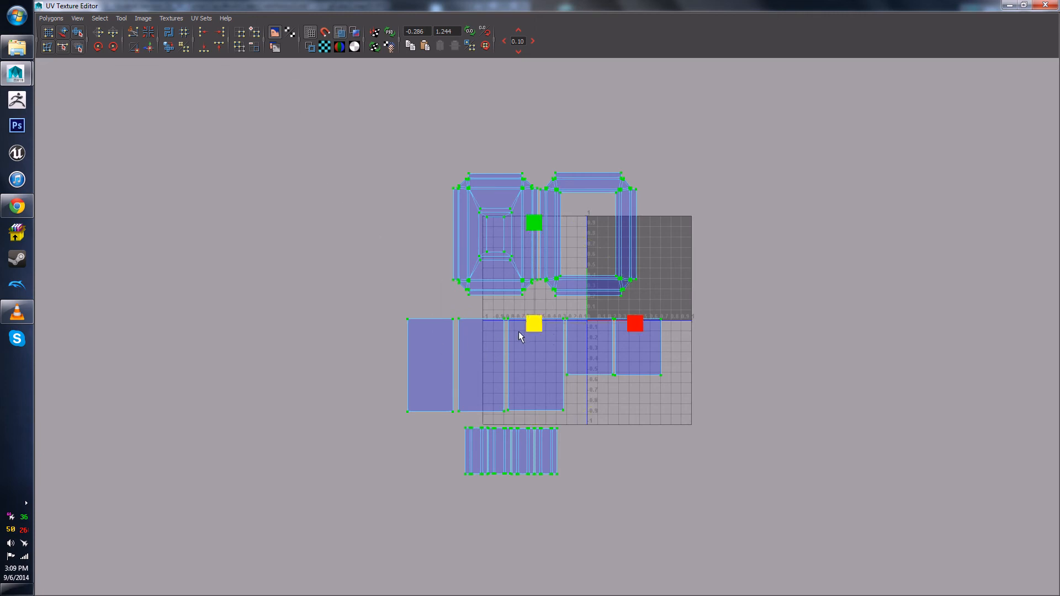
drag(538, 326, 627, 301)
key(w)
key(r)
key(w)
alt+right_drag(624, 297, 661, 309)
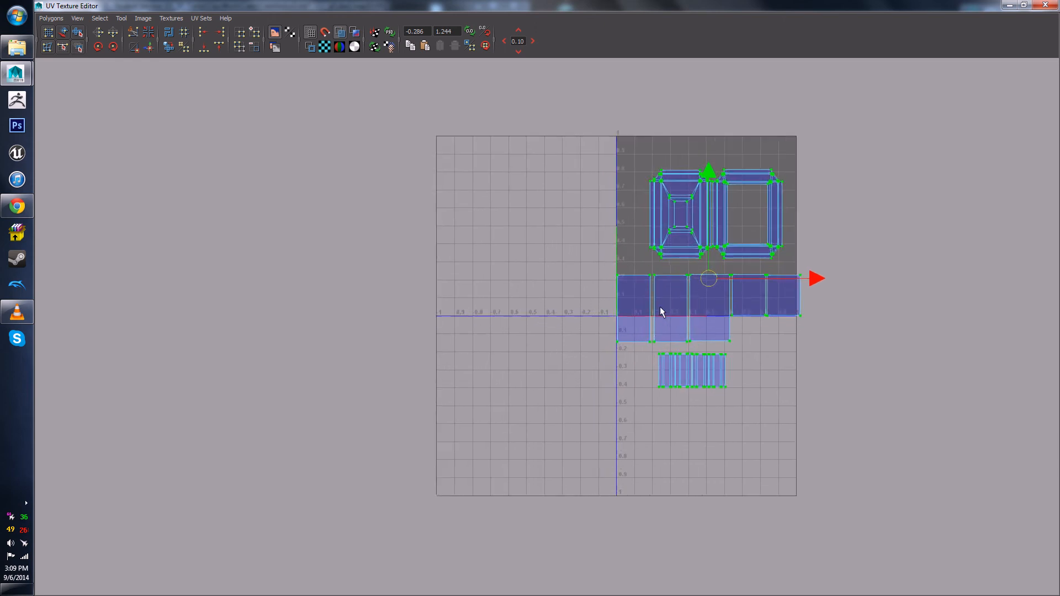
Step: Move the whole layout up until the tall panel shells sit just above the UV square's bottom edge
alt+middle_drag(661, 310, 637, 426)
alt+right_drag(637, 426, 644, 412)
drag(659, 315, 655, 269)
click(766, 390)
scroll(765, 389, up, 3)
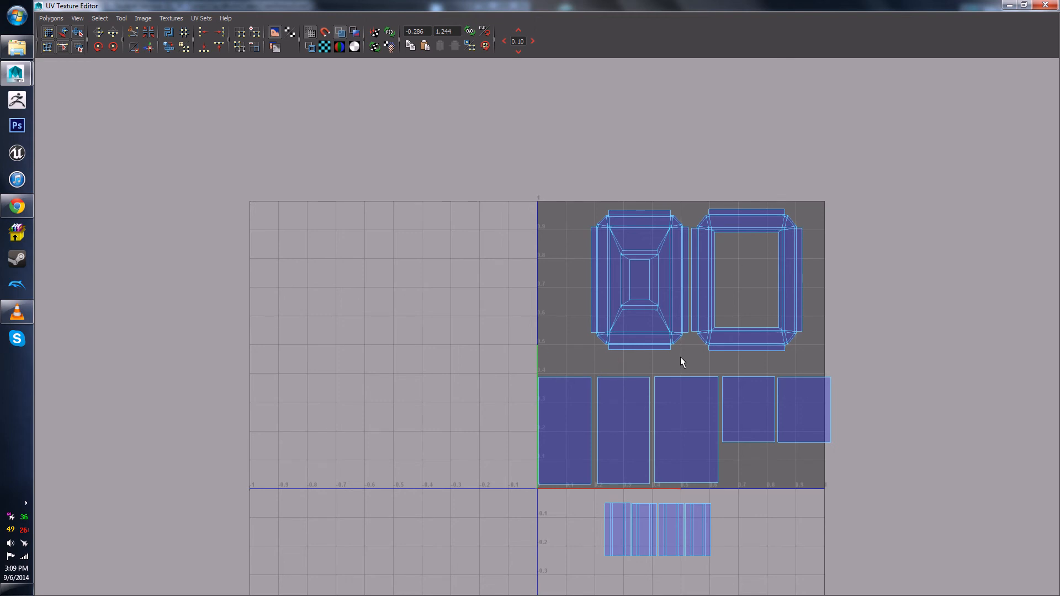
Step: Select all the UV shells again and scale them up slightly together to use more of the UV square
alt+right_drag(674, 370, 728, 415)
alt+middle_drag(712, 391, 610, 368)
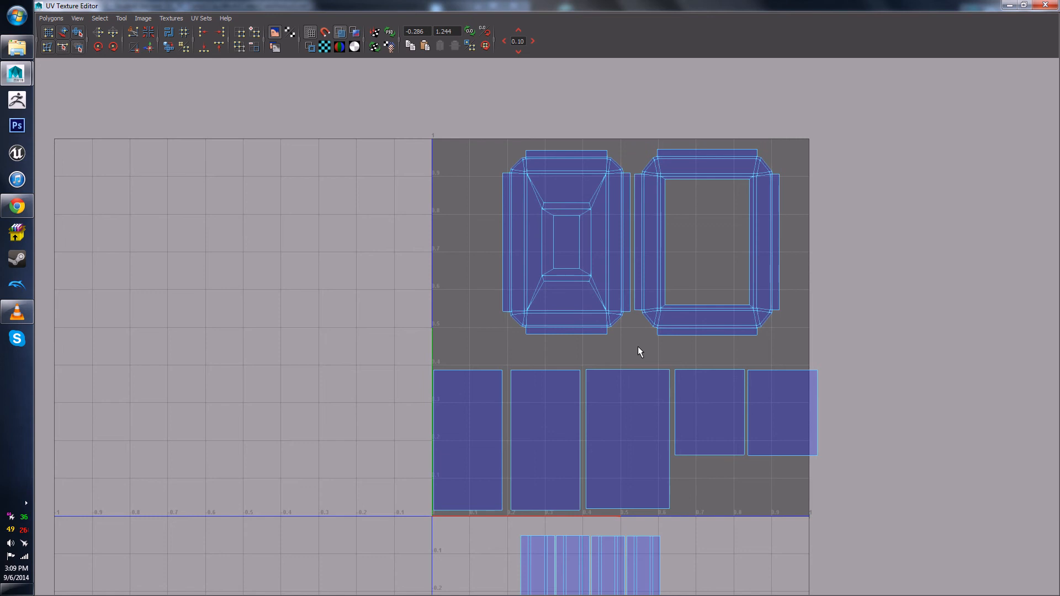
mouse_move(688, 369)
alt+middle_down()
mouse_move(681, 379)
mouse_move(671, 367)
alt+middle_up()
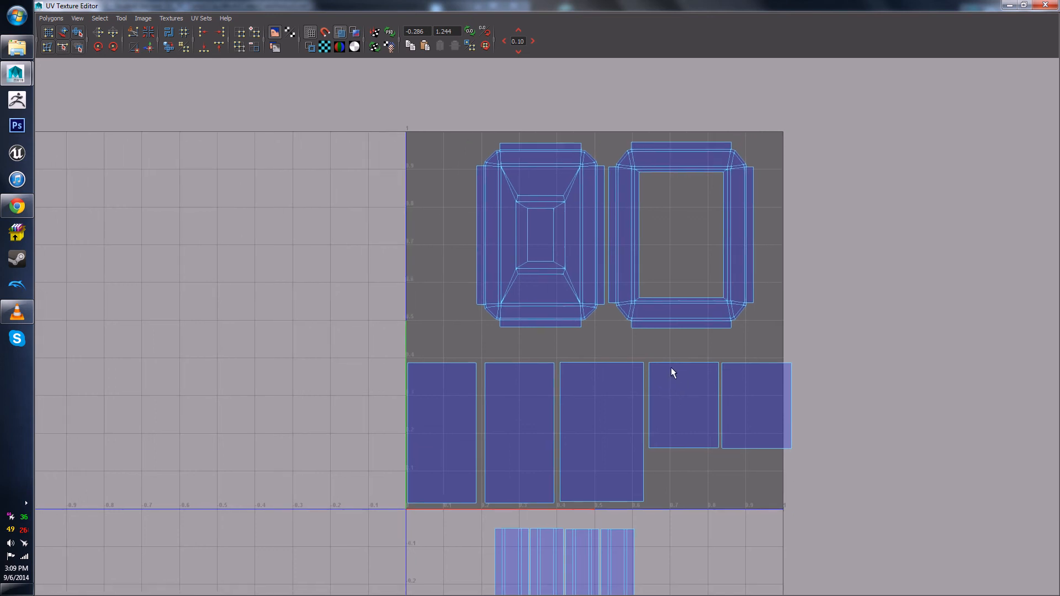
right_drag(738, 373, 760, 371)
alt+right_drag(760, 371, 718, 304)
drag(395, 124, 853, 594)
key(w)
key(e)
key(r)
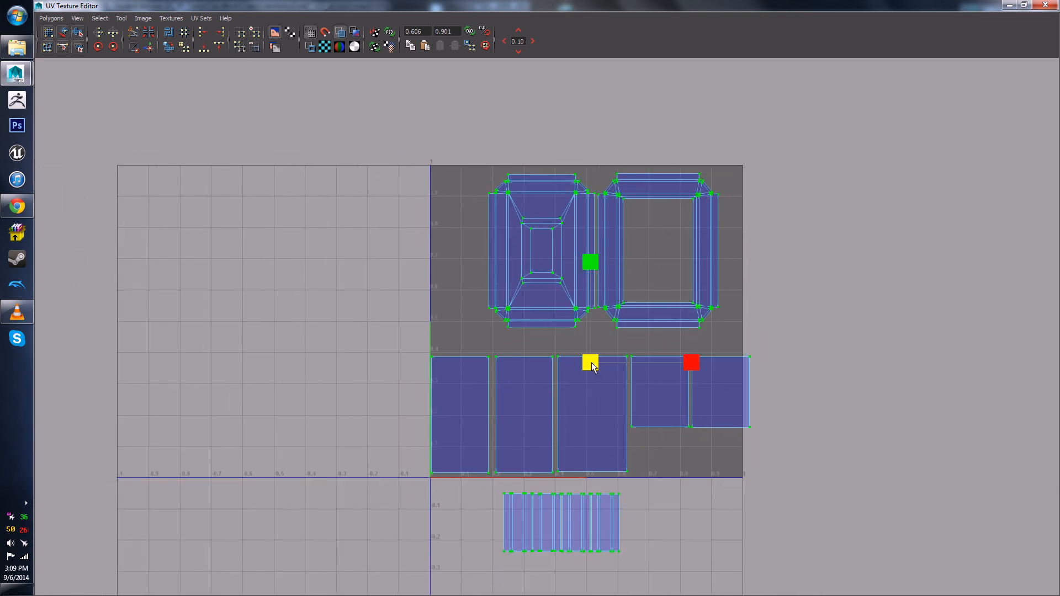
mouse_move(592, 363)
mouse_down()
mouse_move(603, 369)
mouse_move(599, 356)
mouse_up()
Step: Select the two smaller panel shells and move them outside the UV square, beyond its right edge
key(w)
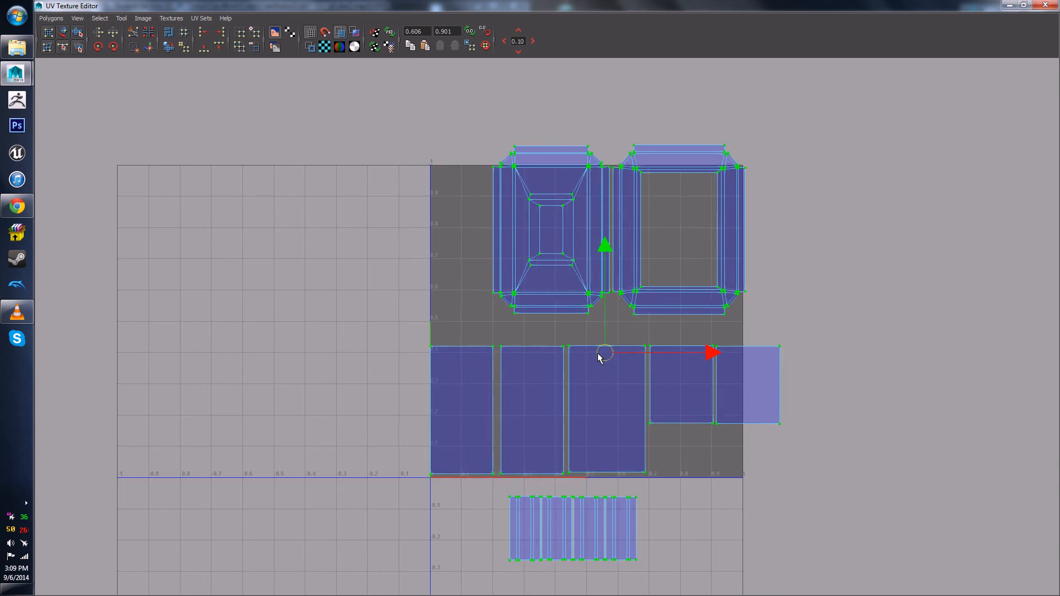
drag(805, 449, 682, 402)
ctrl+right_drag(737, 419, 742, 397)
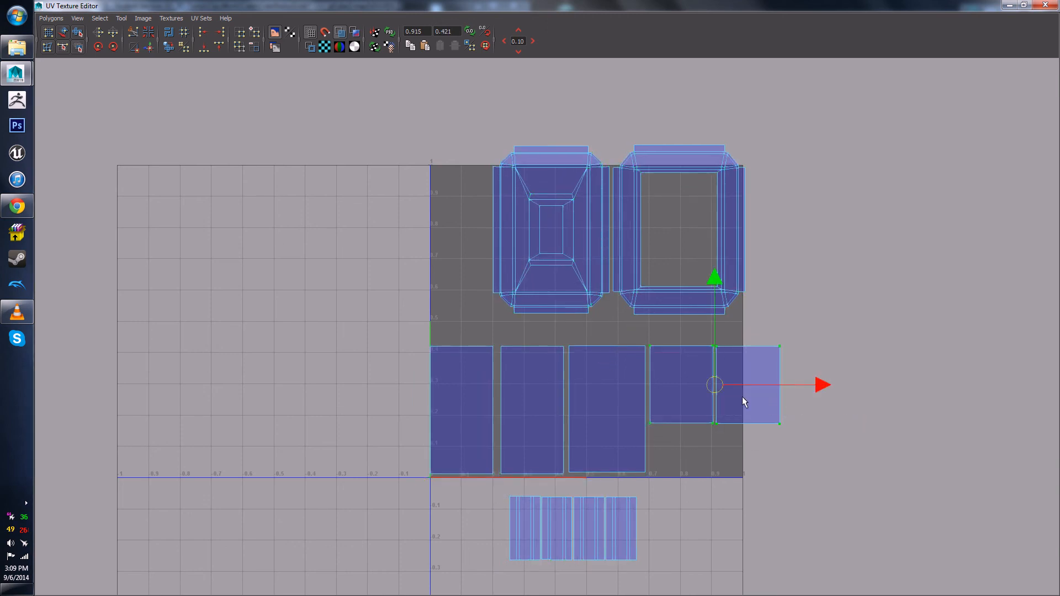
drag(742, 390, 942, 386)
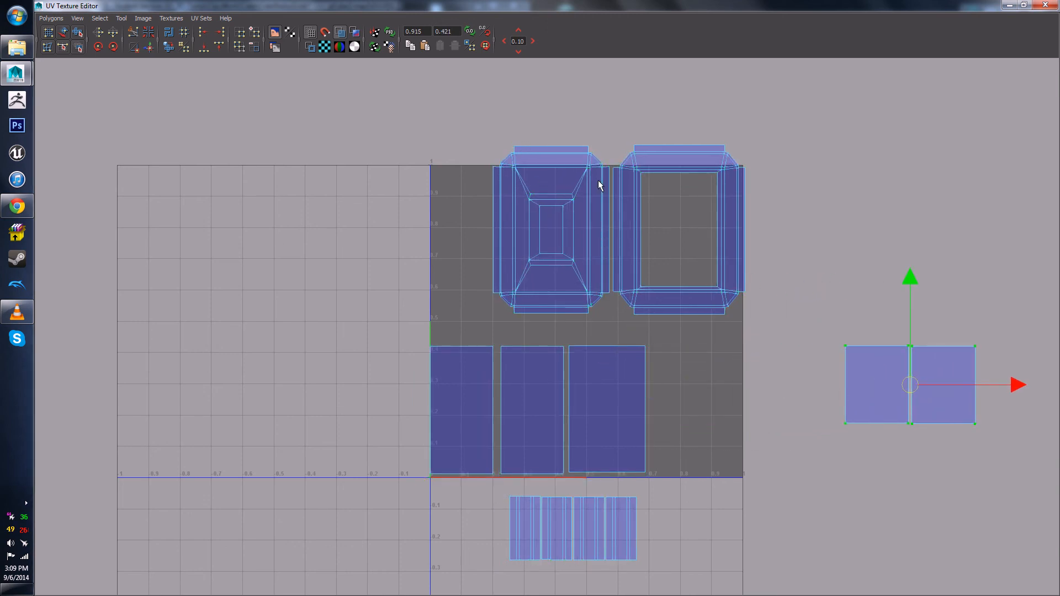
Step: Select the crate's top shell and the frame shell and move them into the upper-left area of the UV square
drag(528, 138, 626, 210)
ctrl+right_drag(683, 171, 718, 160)
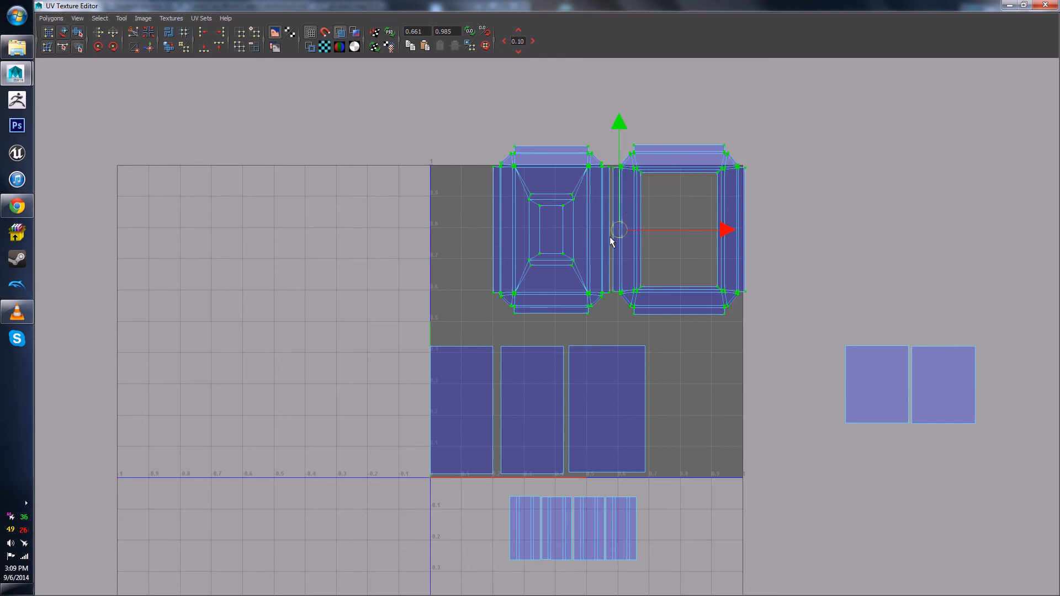
drag(610, 236, 559, 254)
click(729, 490)
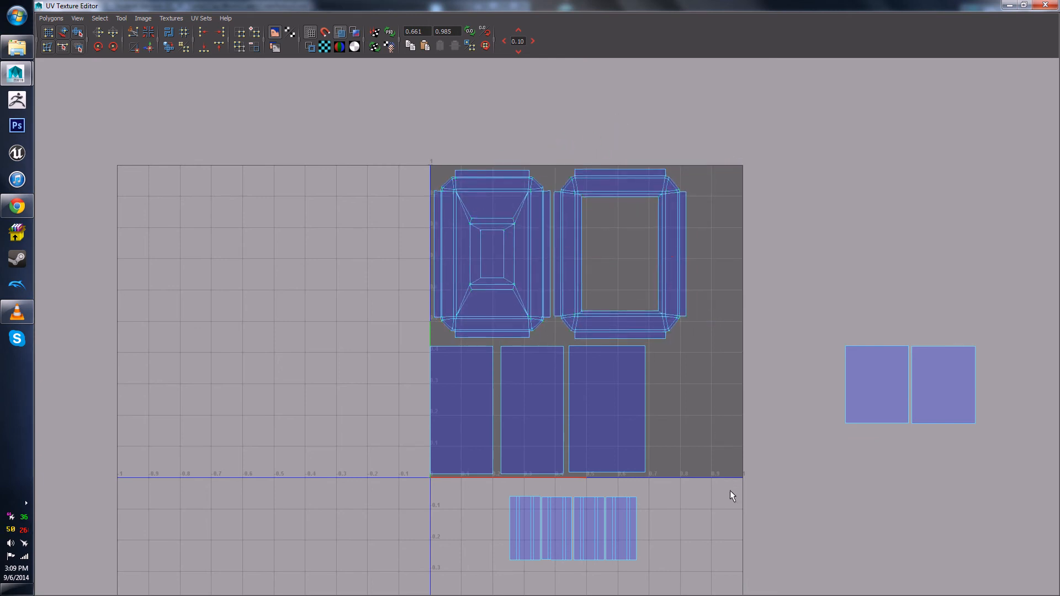
alt+middle_drag(705, 520, 657, 491)
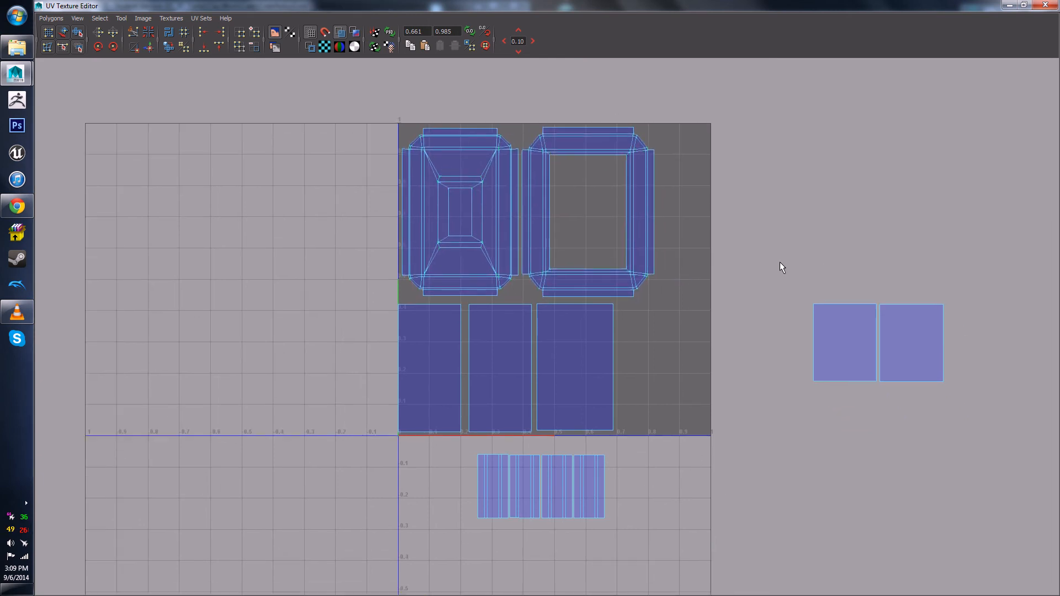
Step: Place one small panel shell inside the frame shell's opening and the other beside the tall panels in the square's lower-right corner
drag(779, 267, 830, 320)
ctrl+right_drag(830, 320, 844, 337)
drag(830, 339, 589, 209)
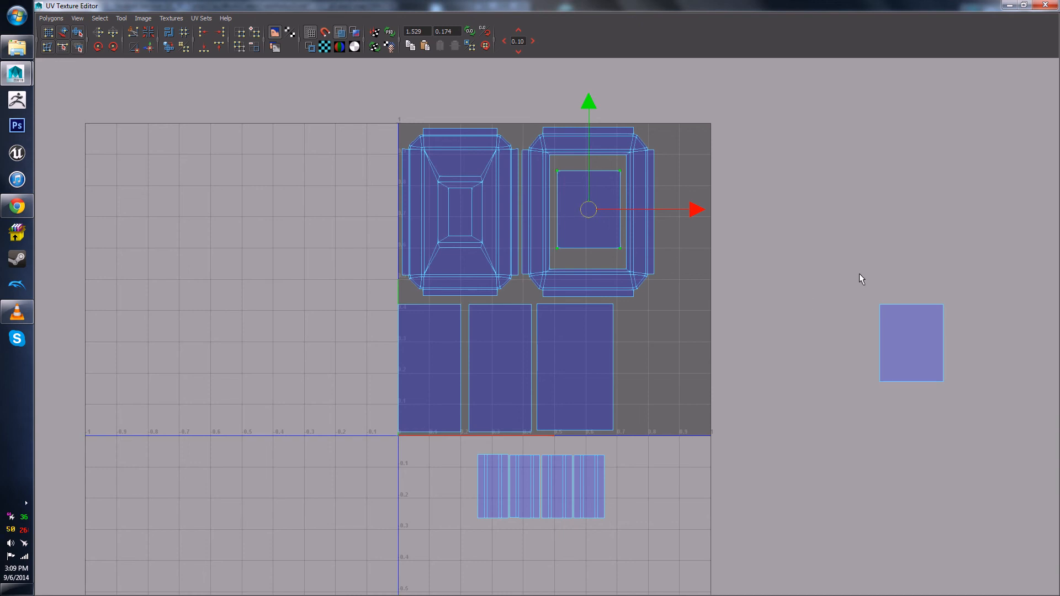
drag(987, 452, 985, 451)
drag(913, 350, 665, 391)
Step: Select the rightmost corner strip shell and move it above the small panel, along the UV square's right edge
drag(631, 561, 603, 515)
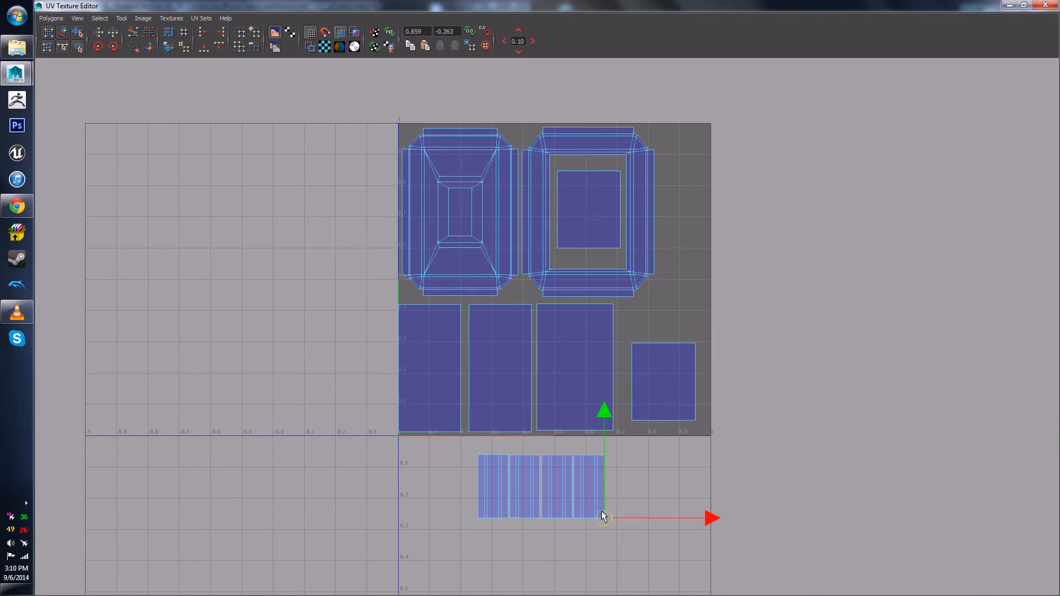
ctrl+right_click(603, 516)
click(624, 502)
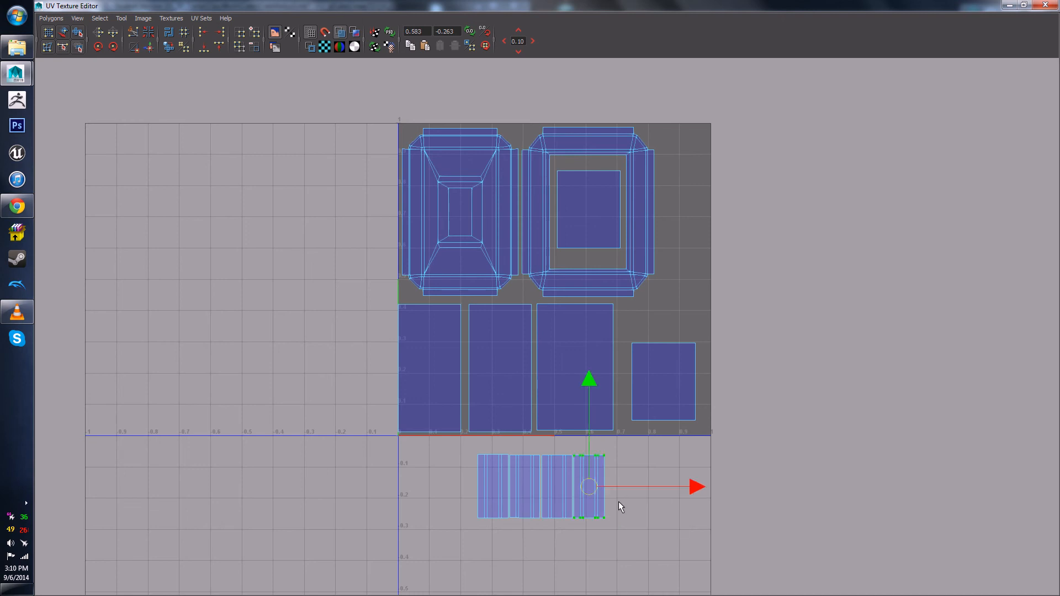
drag(584, 489, 692, 311)
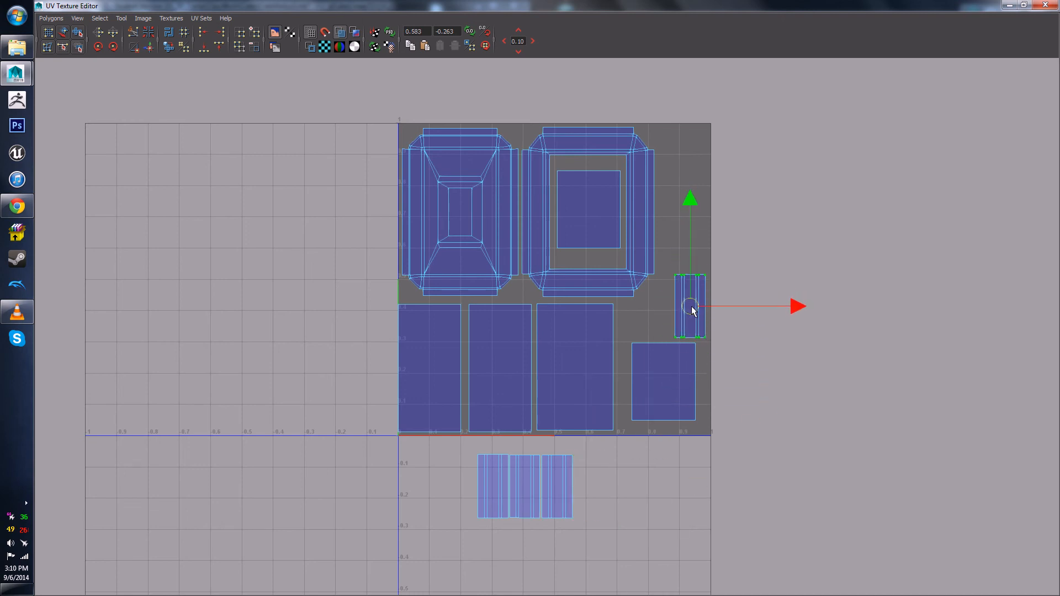
Step: Stack two more corner strip shells above the first one along the UV square's right edge
drag(580, 529, 566, 503)
ctrl+right_drag(579, 528, 567, 511)
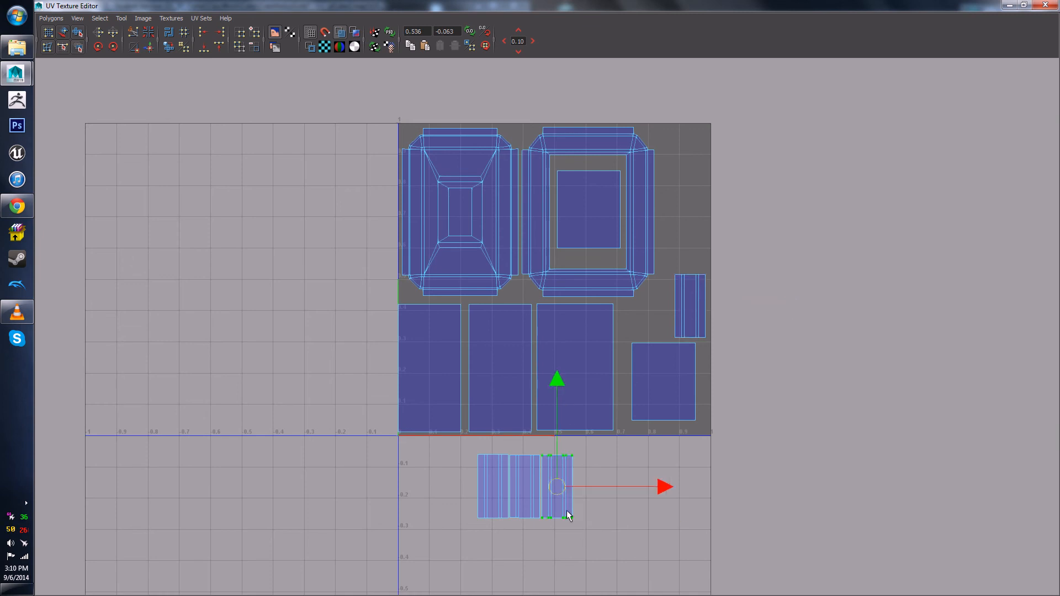
ctrl+right_click(559, 488)
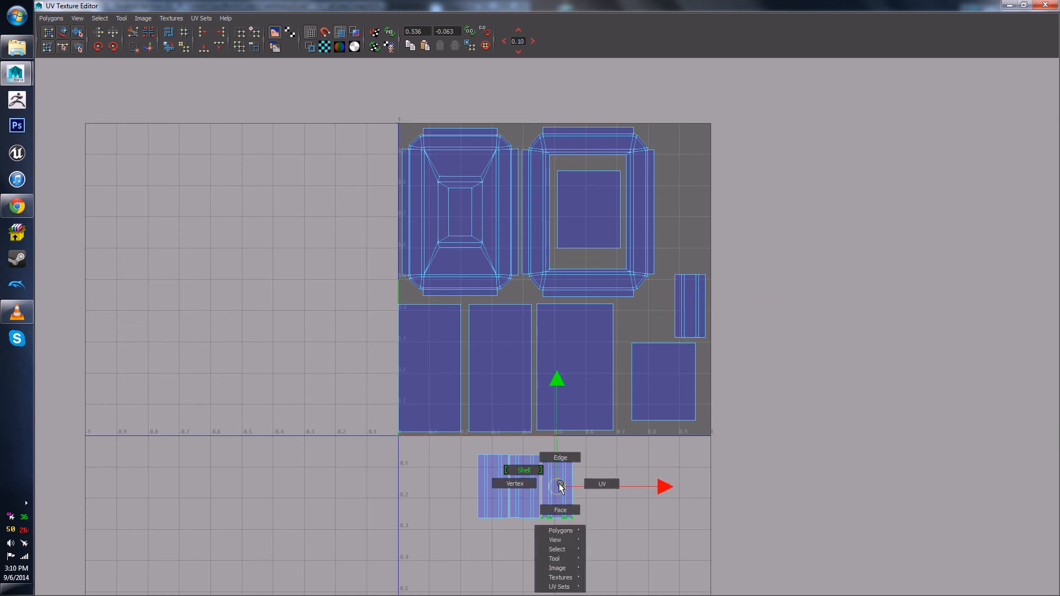
ctrl+right_click(559, 488)
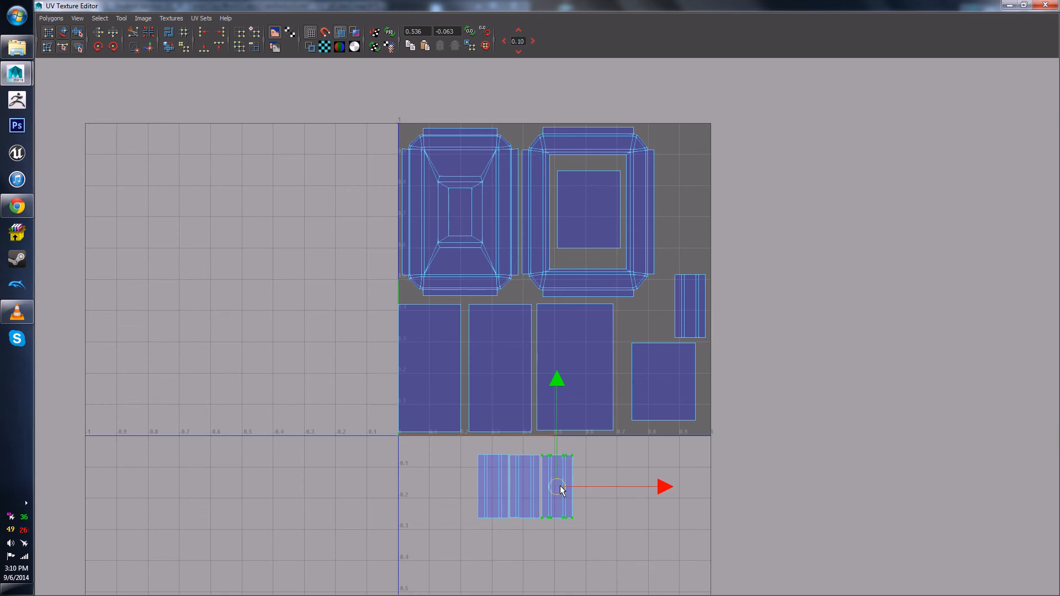
drag(560, 488, 693, 244)
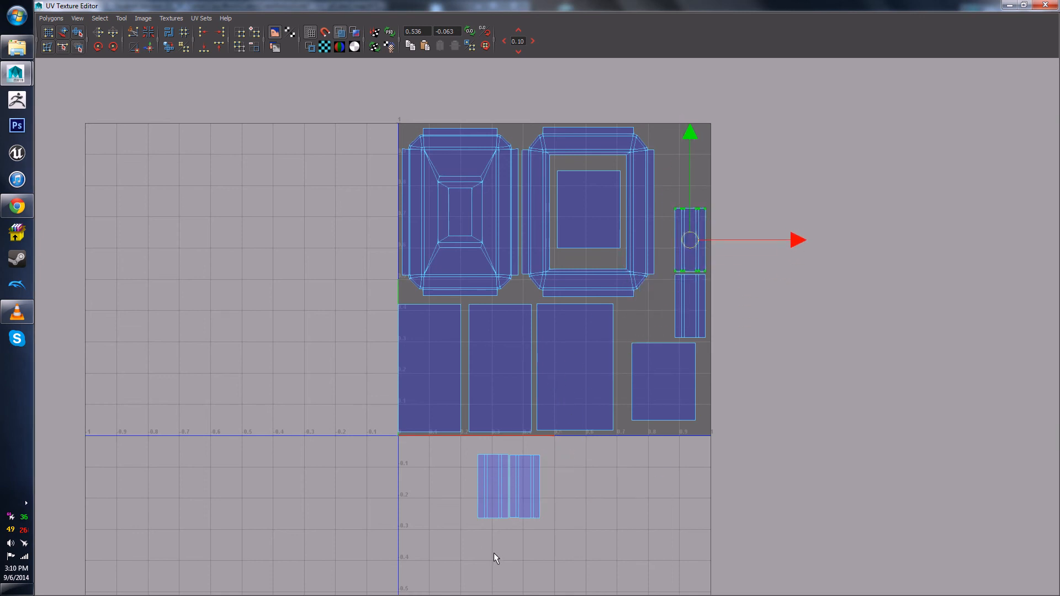
click(532, 502)
drag(530, 471, 693, 170)
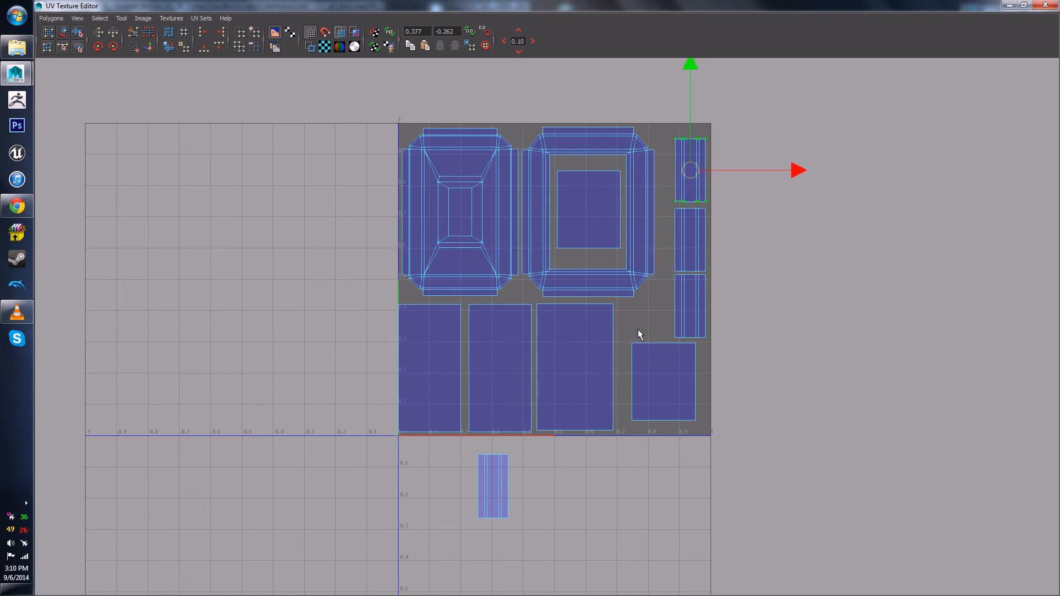
Step: Move the small panel shell in the lower-right corner closer to the tall panels and down toward the UV square's bottom edge
drag(641, 354, 649, 390)
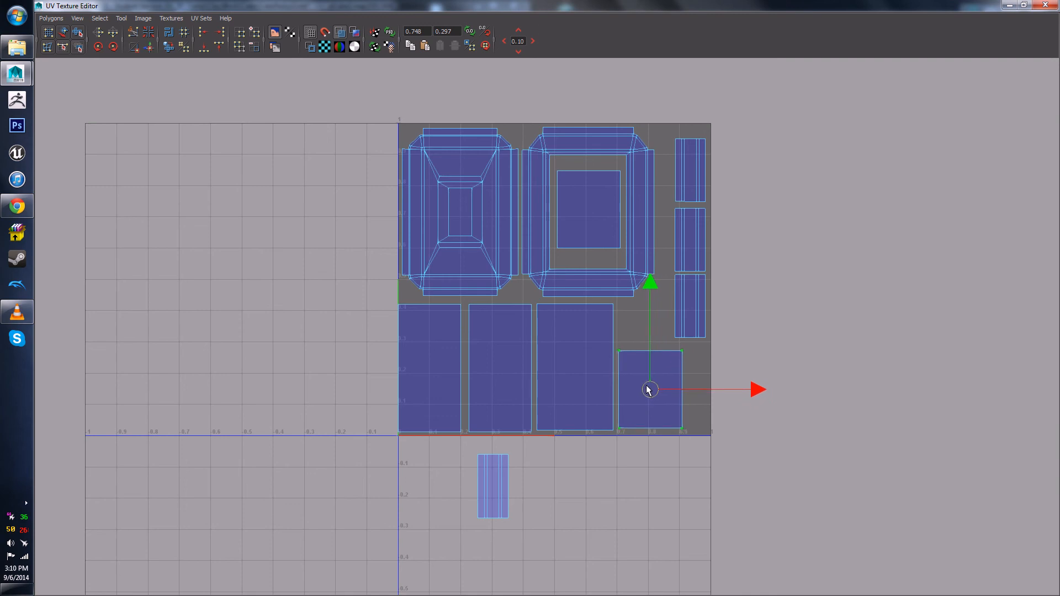
Step: Switch to Chrome, play the Original Tetris theme video on YouTube, and return to the UV Texture Editor
click(17, 207)
click(187, 6)
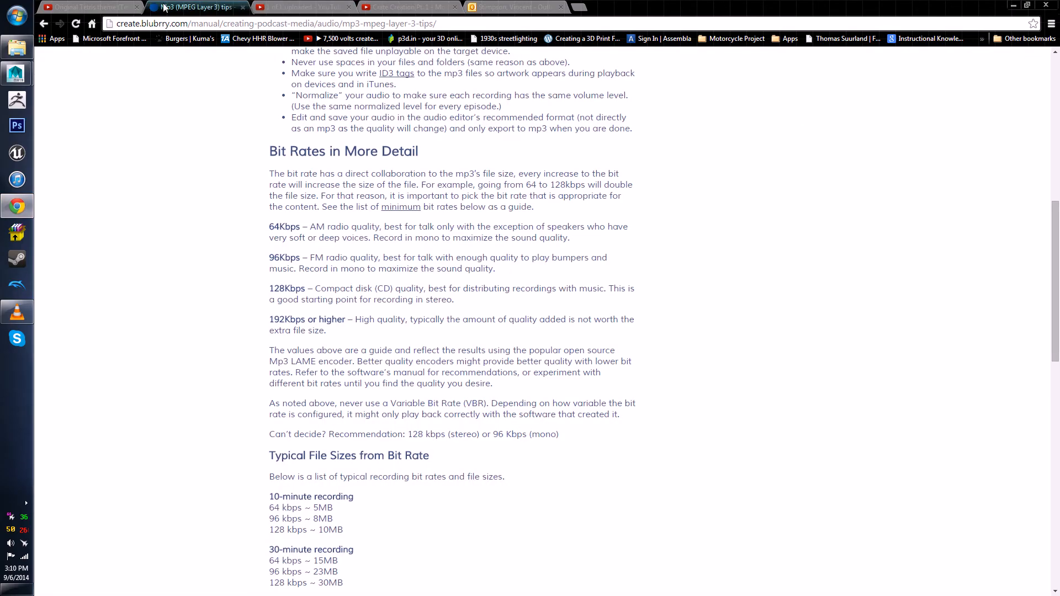
click(94, 7)
click(204, 425)
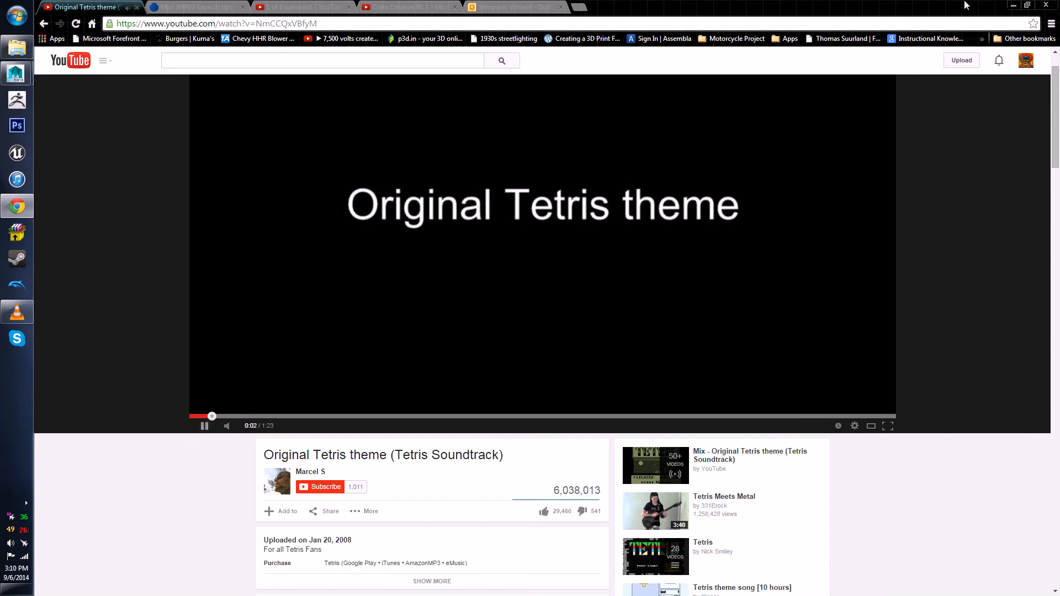
click(1014, 5)
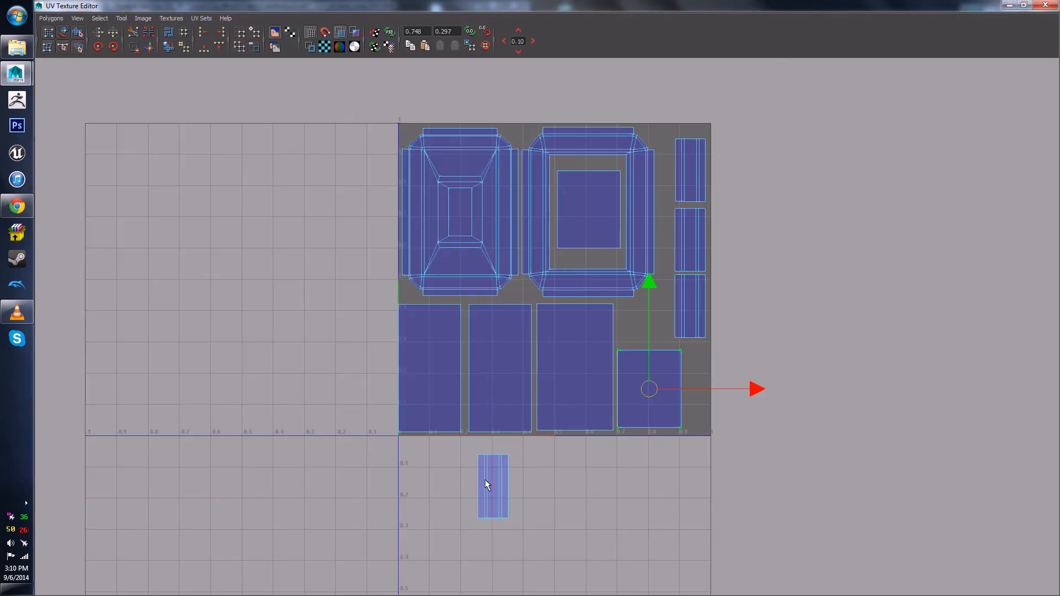
Step: Move the loose strip shell below the UV square out beside its right edge, and shift the three stacked strips upward
drag(525, 554, 525, 554)
drag(502, 486, 773, 326)
scroll(726, 379, up, 2)
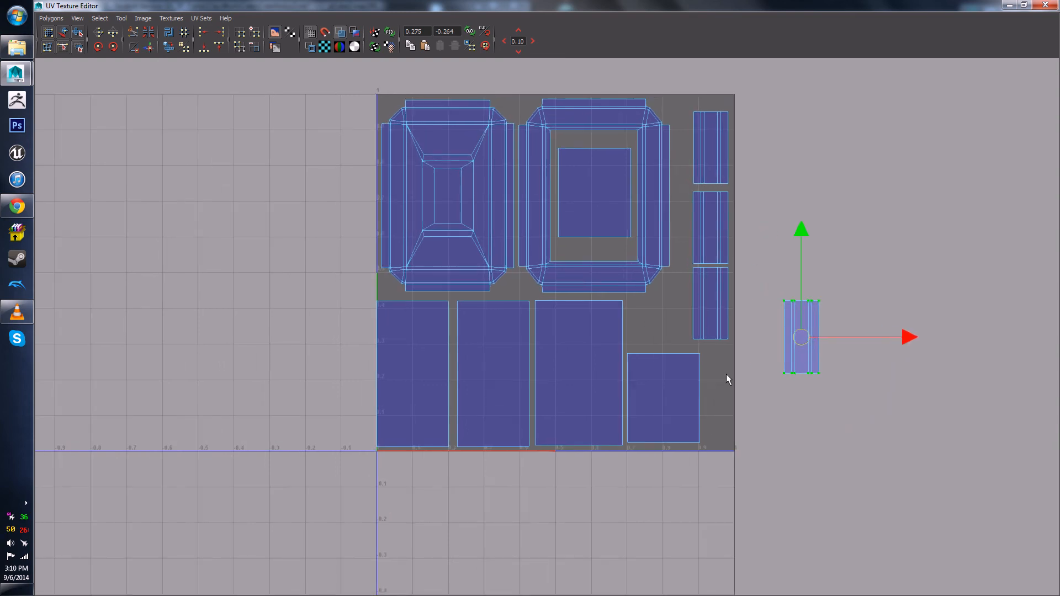
key(super)
key(super)
alt+middle_drag(727, 388, 695, 474)
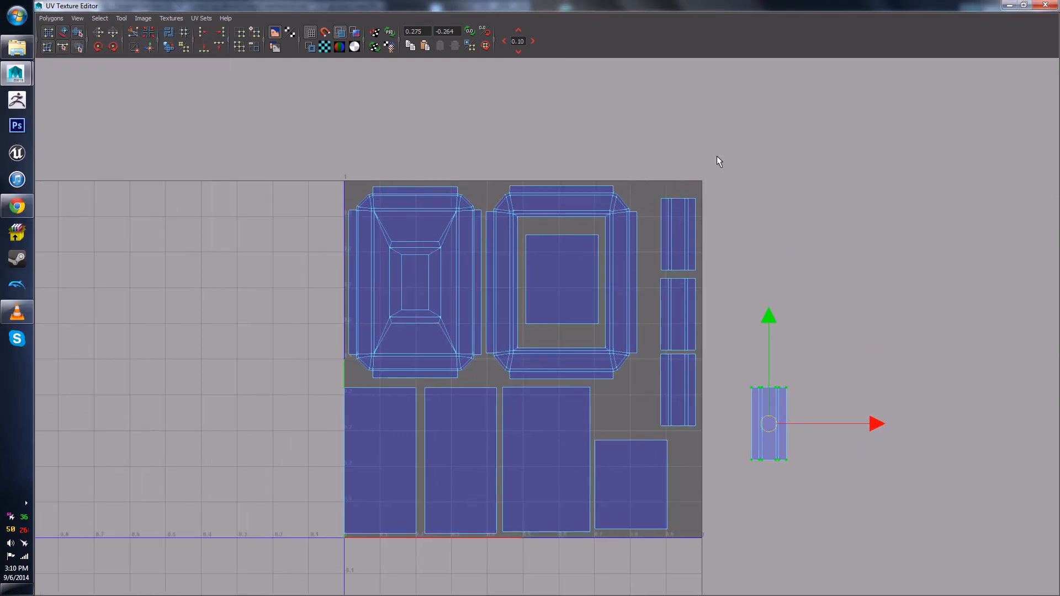
click(690, 347)
ctrl+right_drag(690, 341, 683, 290)
drag(682, 316, 682, 306)
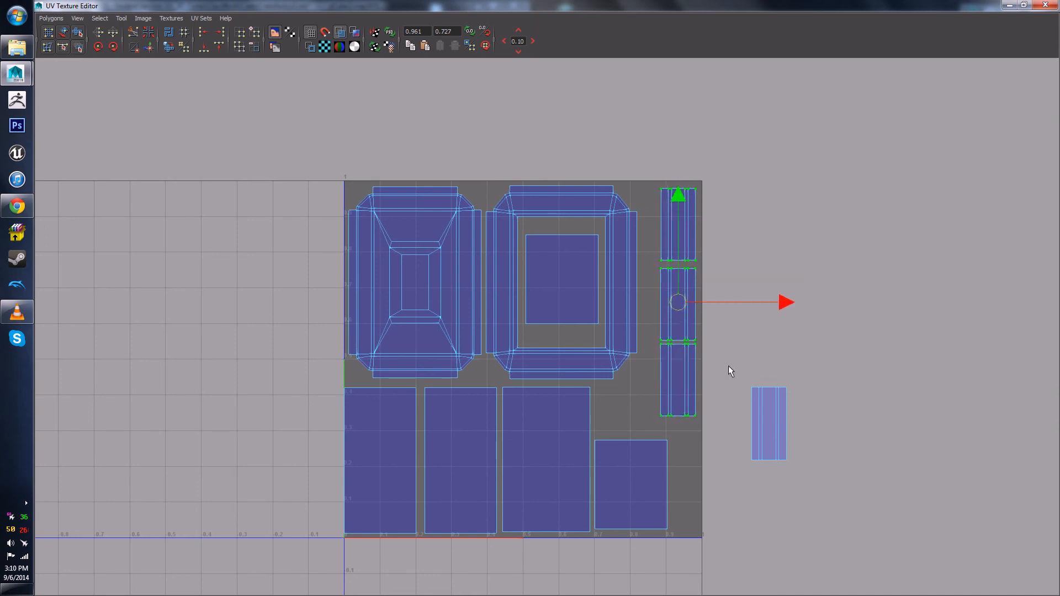
Step: Lay the loose strip shell horizontally above the small panel, and shift the middle stacked strip slightly left
click(776, 441)
drag(760, 429, 632, 419)
click(113, 47)
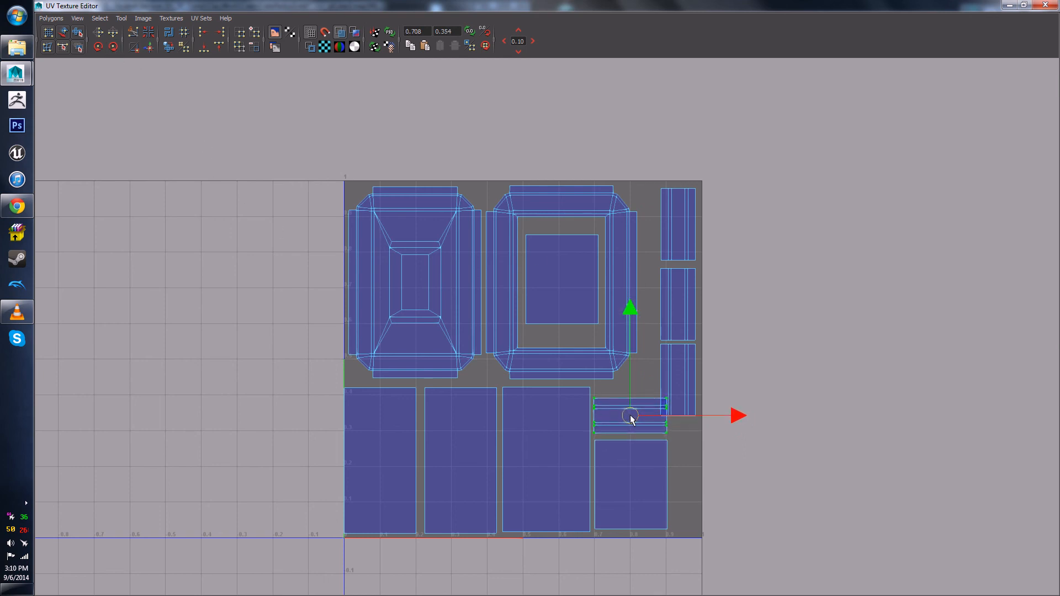
drag(678, 296, 679, 296)
right_drag(674, 291, 702, 280)
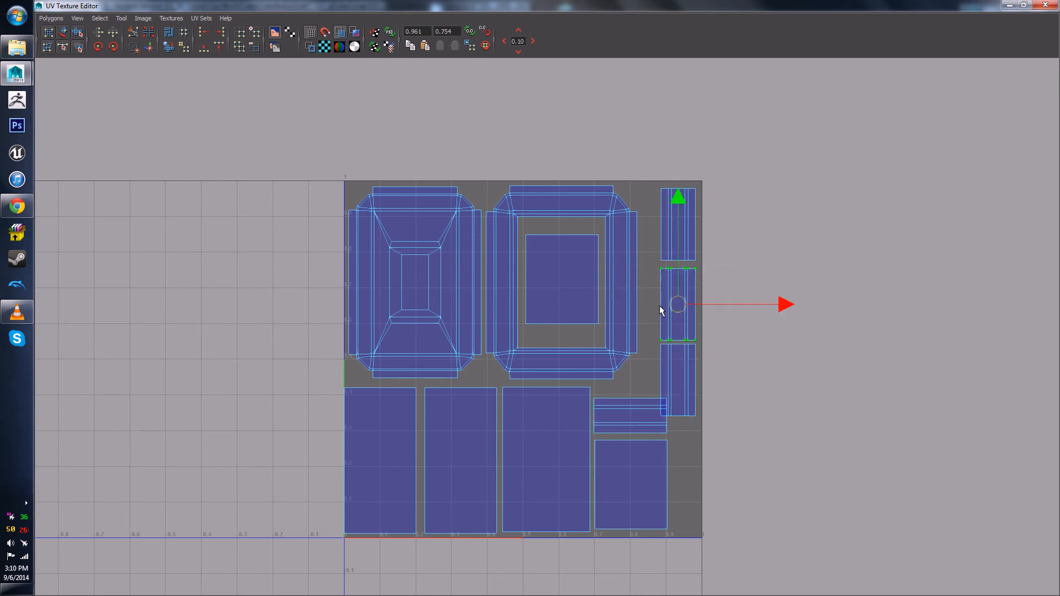
drag(679, 305, 669, 308)
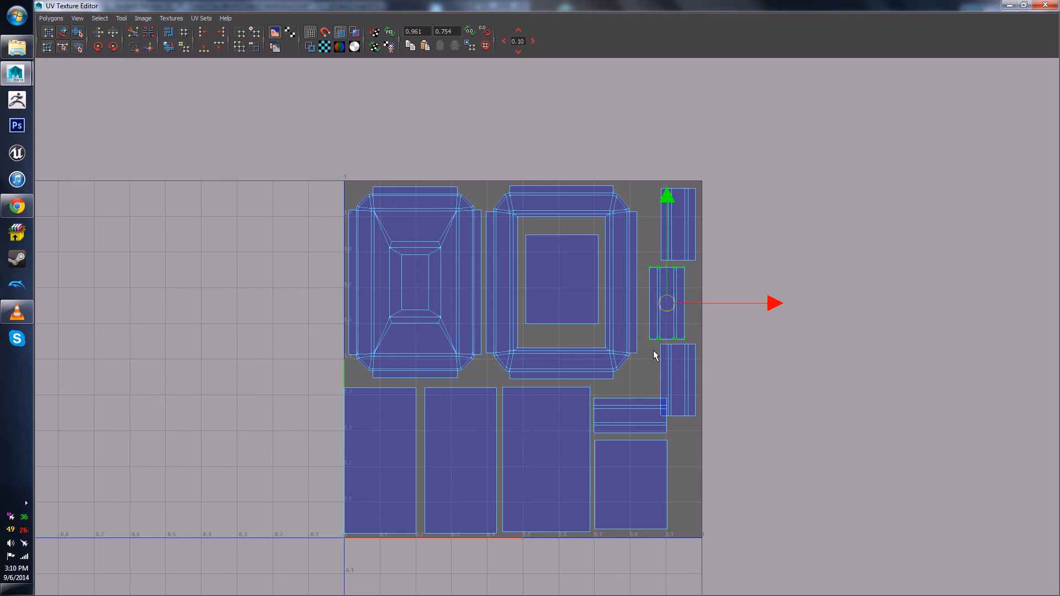
Step: Lower the small panel shell in the lower-right corner so it sits just above the UV square's bottom edge
alt+middle_drag(685, 499, 683, 463)
drag(650, 472, 671, 502)
ctrl+right_drag(670, 474, 700, 450)
drag(631, 346, 630, 351)
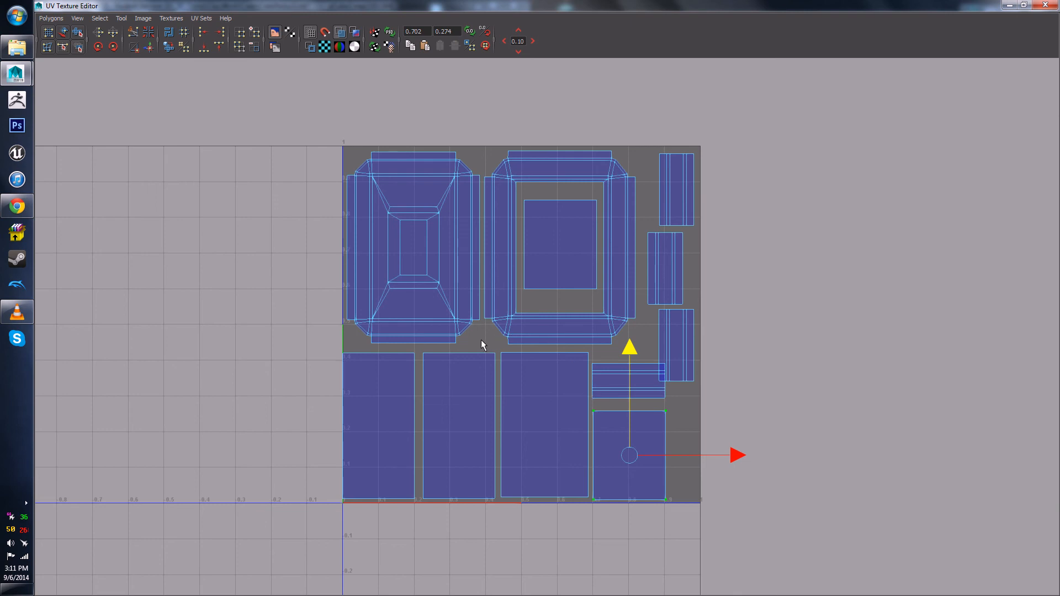
Step: Tighten the tall panel row by moving the second panel left and the third panel left and down
drag(482, 340, 495, 365)
ctrl+right_drag(497, 366, 537, 353)
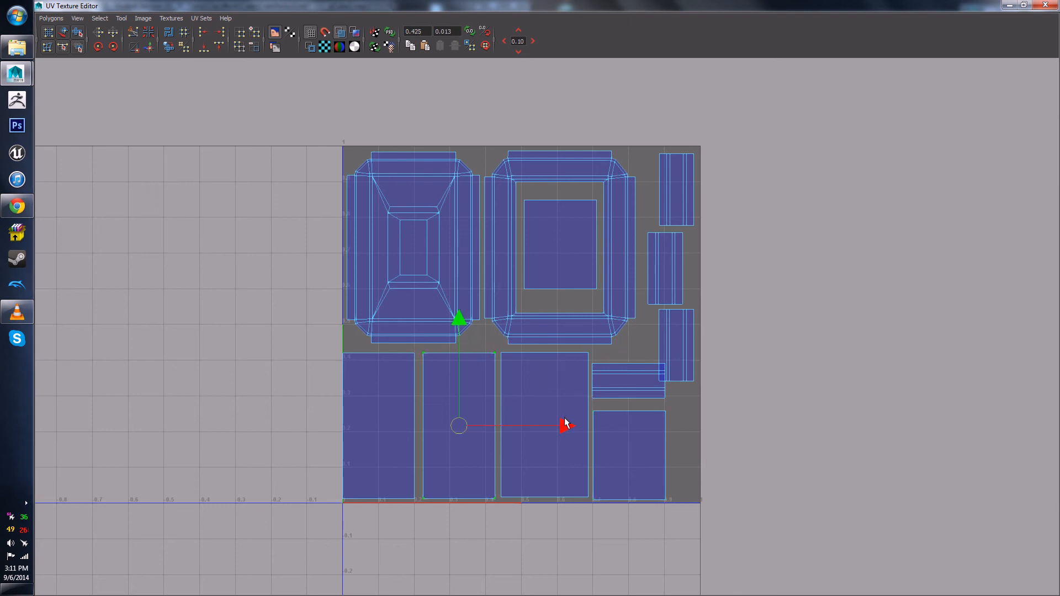
drag(566, 425, 562, 425)
click(501, 352)
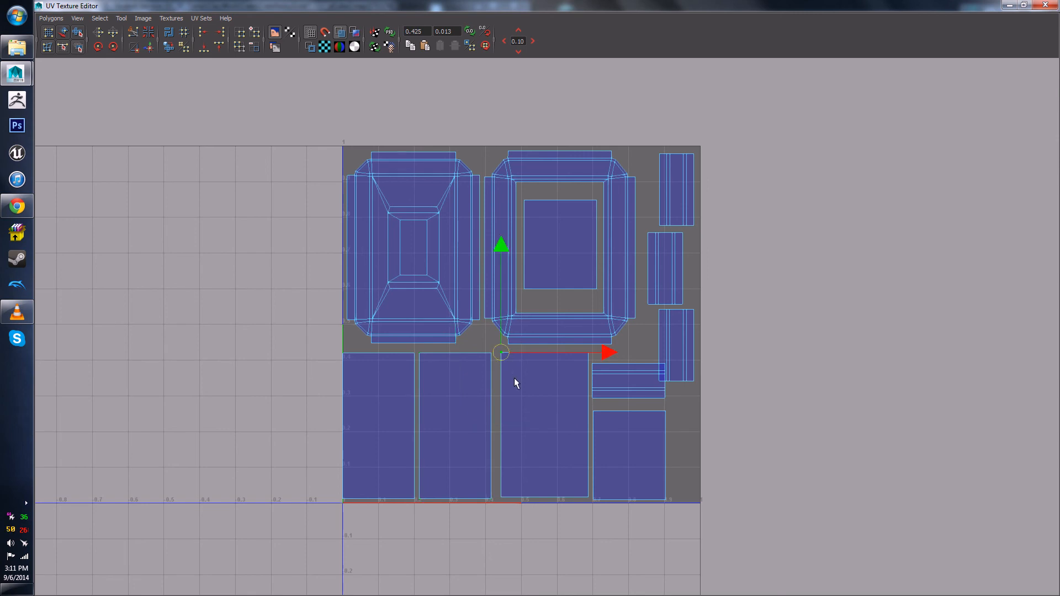
scroll(513, 381, up, 2)
ctrl+right_drag(495, 385, 578, 396)
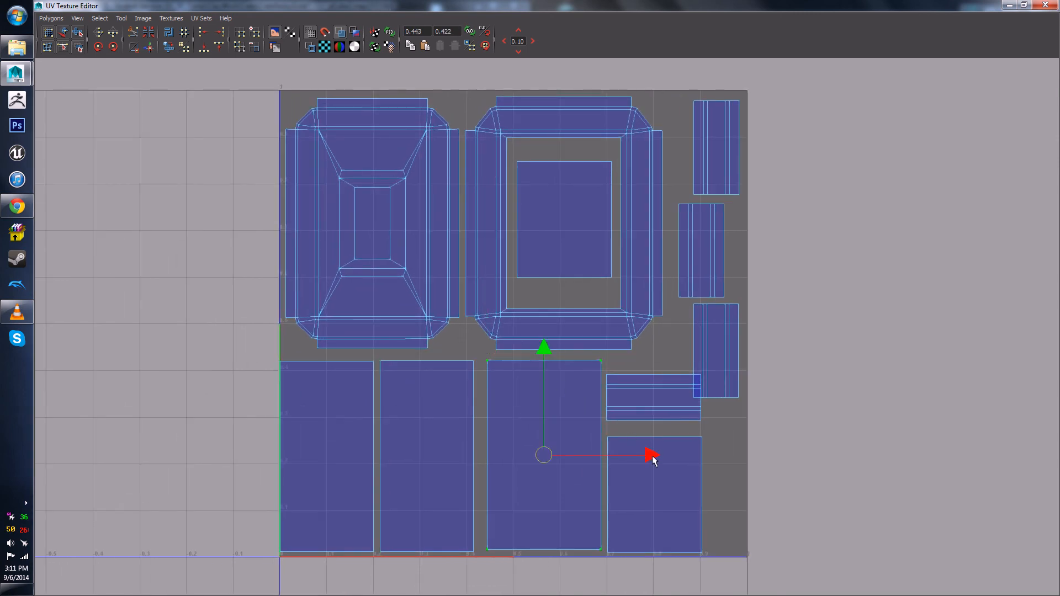
drag(650, 455, 643, 455)
drag(536, 349, 536, 353)
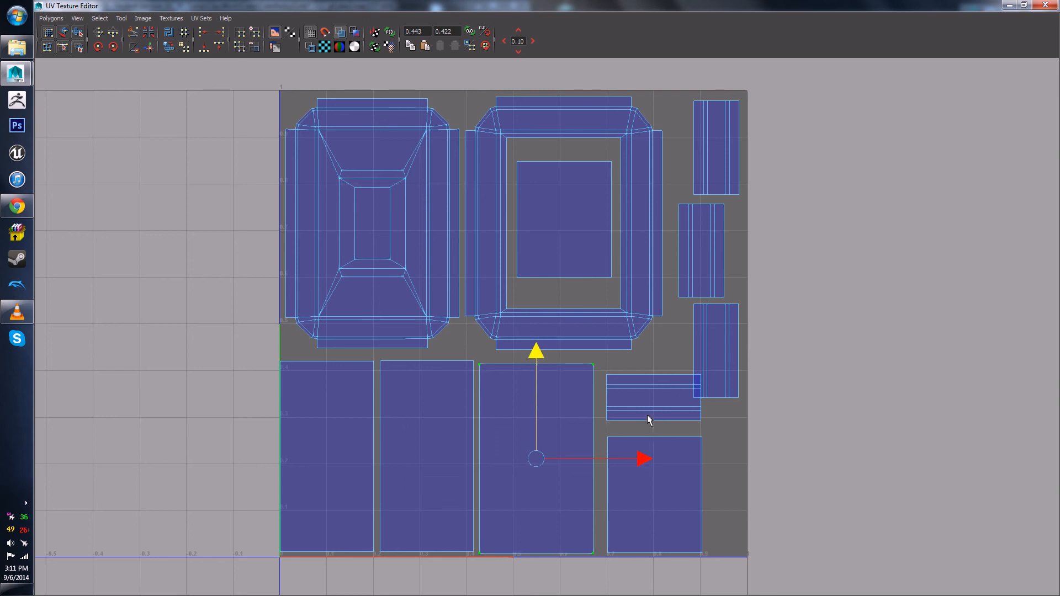
Step: Move the small panel shell out of the frame shell's opening to the empty area right of the UV square
right_drag(584, 240, 625, 243)
drag(601, 267, 617, 290)
ctrl+right_drag(614, 280, 655, 266)
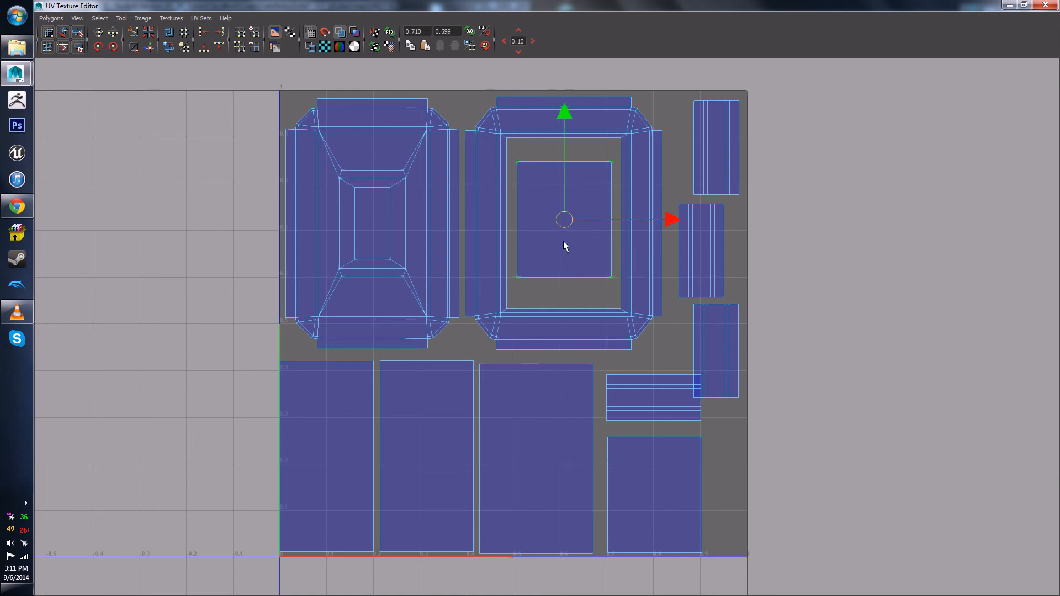
drag(563, 220, 920, 348)
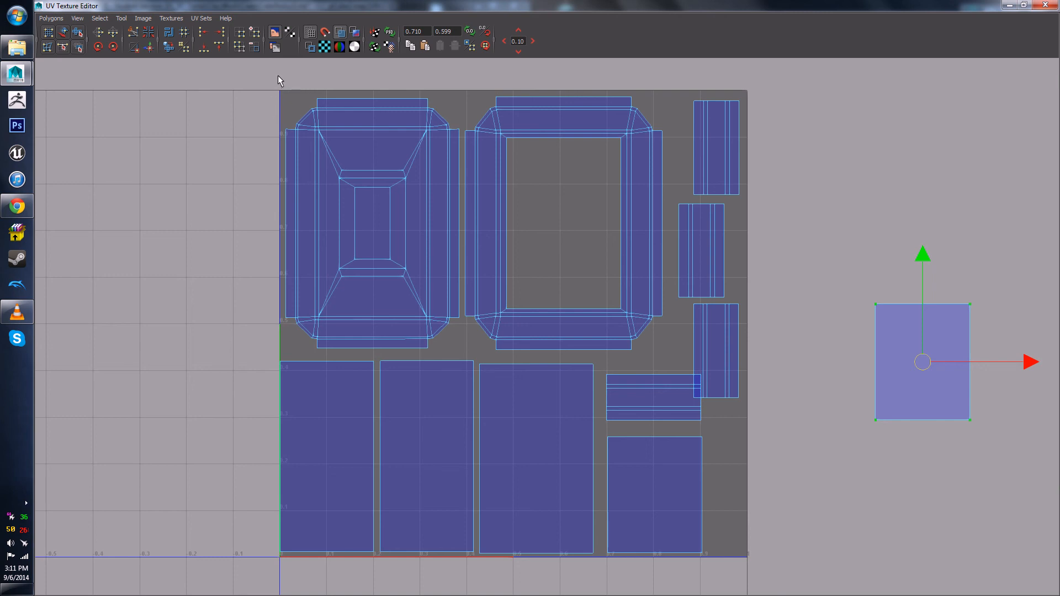
Step: Move the horizontal strip shell from above the small panel into the upper part of the frame shell's opening
scroll(423, 532, up, 5)
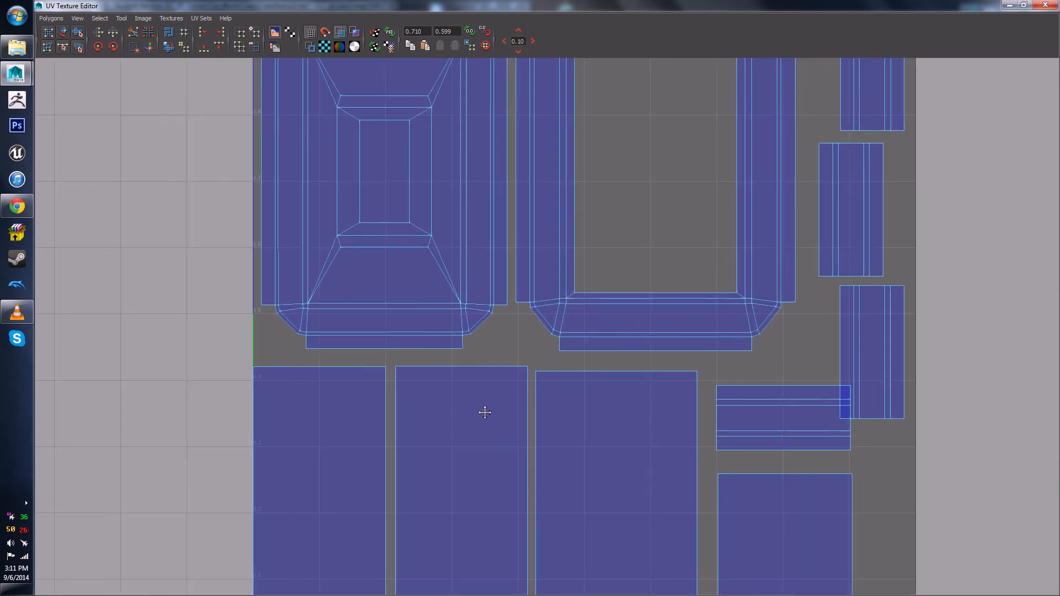
alt+middle_drag(402, 459, 428, 353)
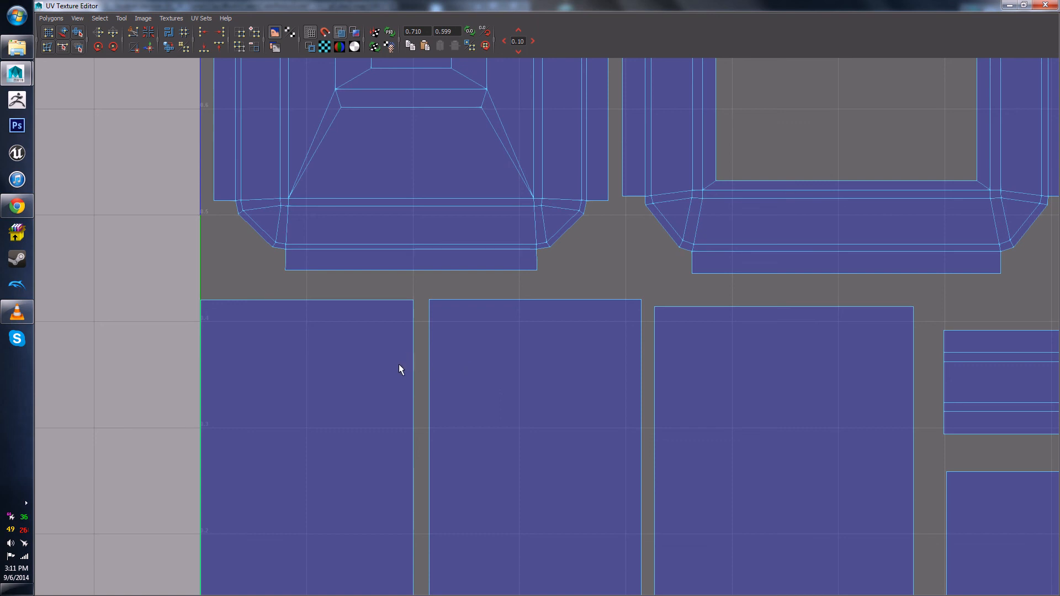
scroll(588, 351, down, 5)
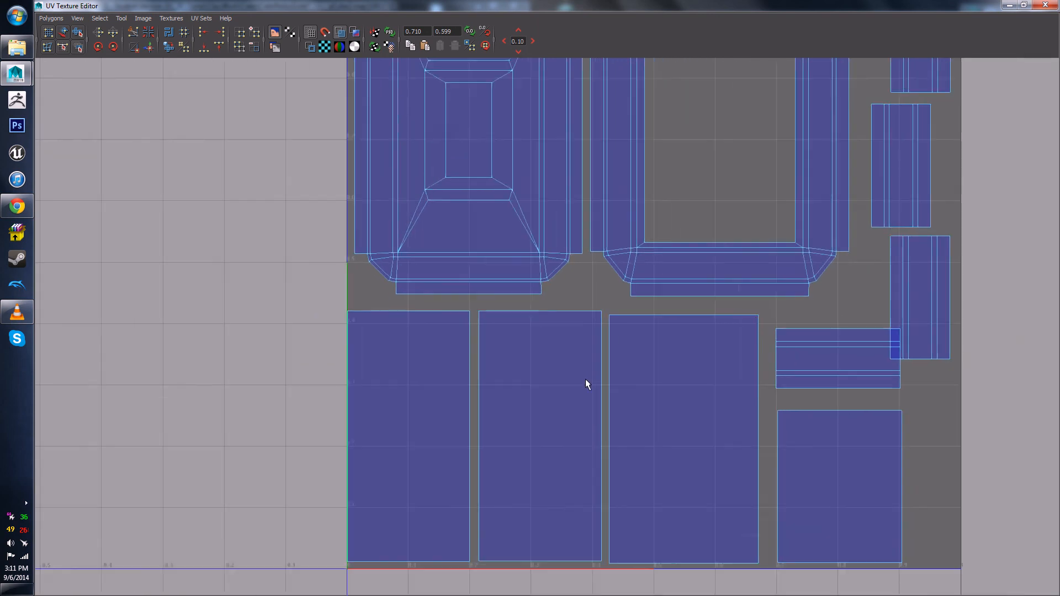
right_drag(734, 335, 737, 335)
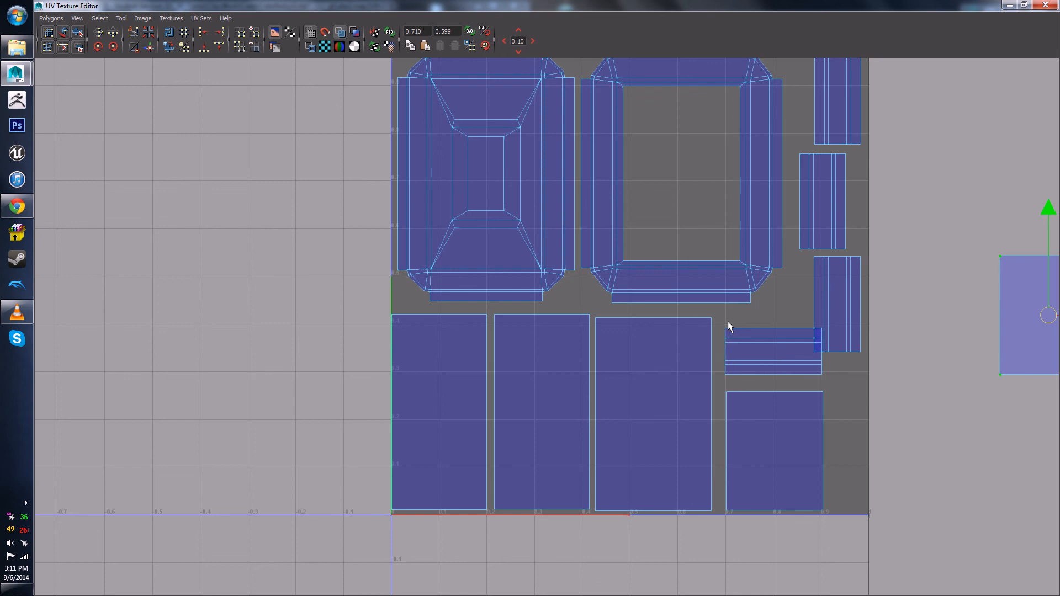
drag(720, 319, 747, 349)
ctrl+right_drag(746, 349, 789, 346)
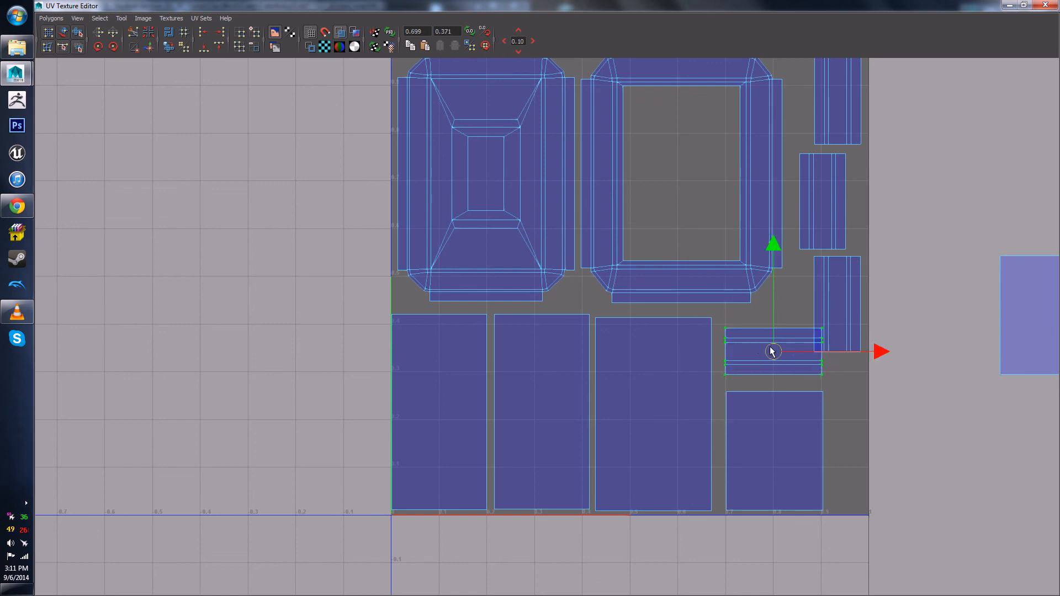
drag(771, 350, 681, 114)
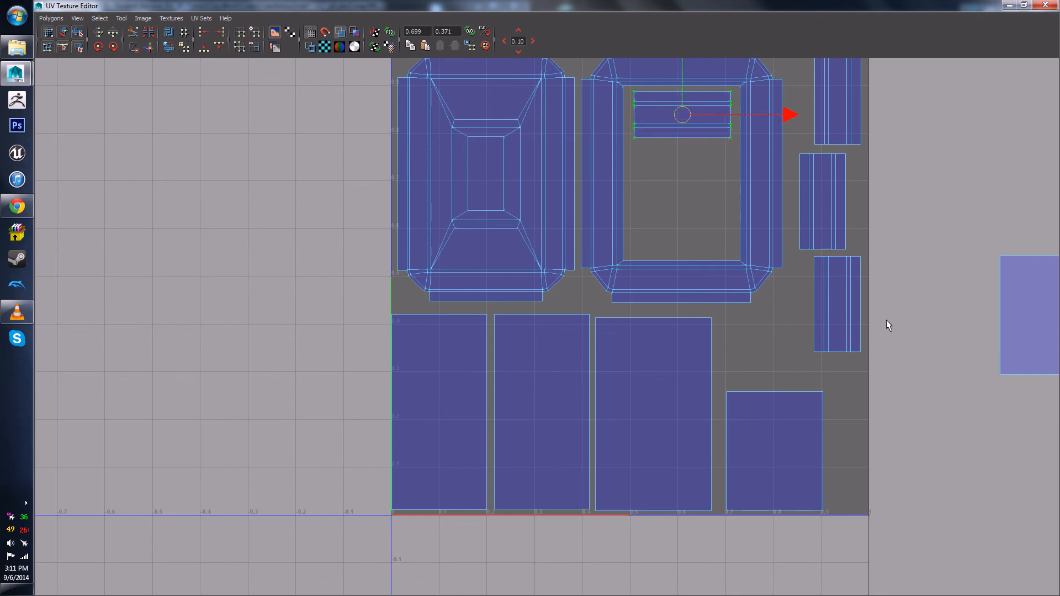
Step: Rotate the lowest vertical strip shell 90 degrees and place it under the first strip inside the frame opening
drag(821, 326, 821, 326)
ctrl+right_drag(865, 350, 894, 349)
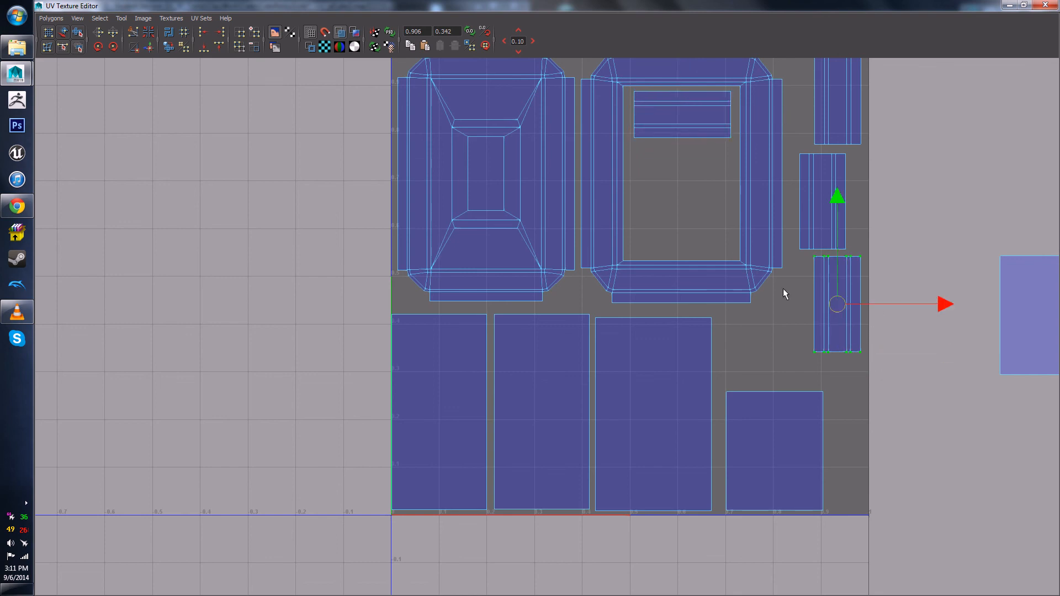
click(113, 47)
click(114, 47)
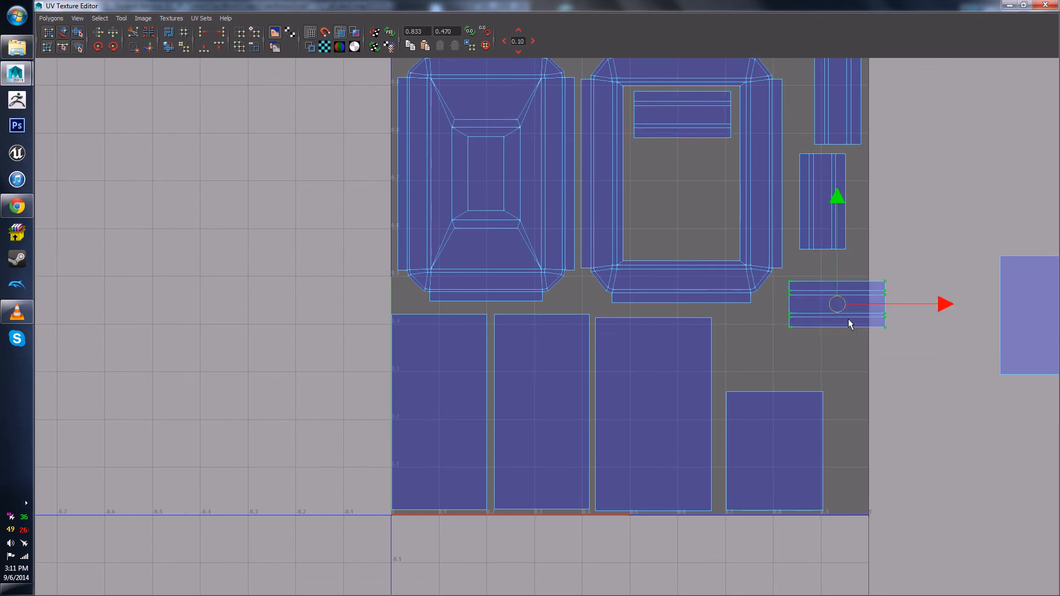
drag(838, 298, 682, 162)
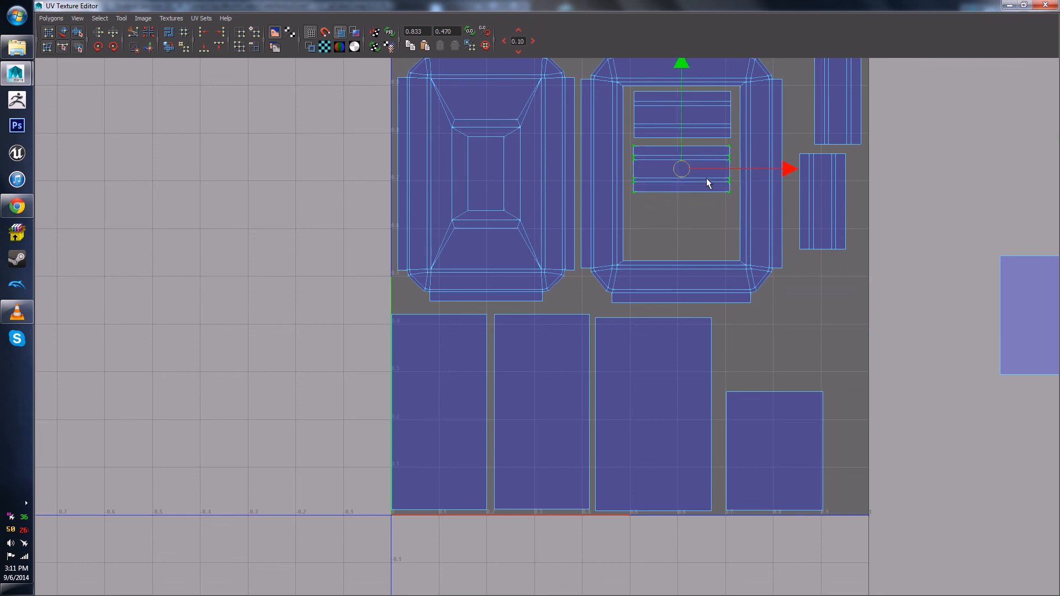
Step: Rotate the next vertical strip shell 90 degrees and place it as the third strip inside the frame opening
drag(791, 223, 794, 147)
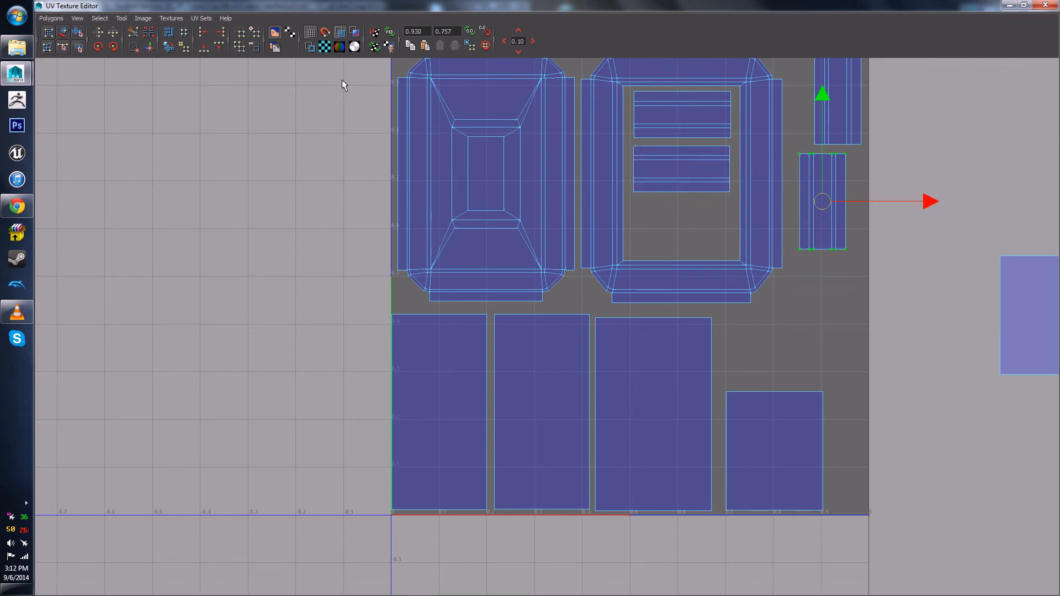
click(114, 46)
click(114, 47)
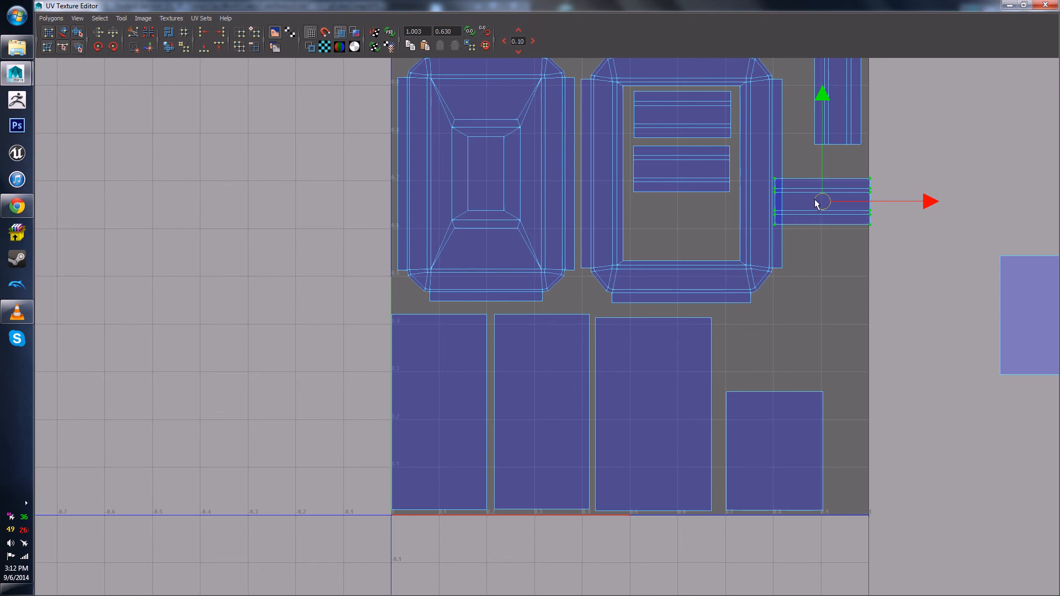
drag(817, 203, 678, 223)
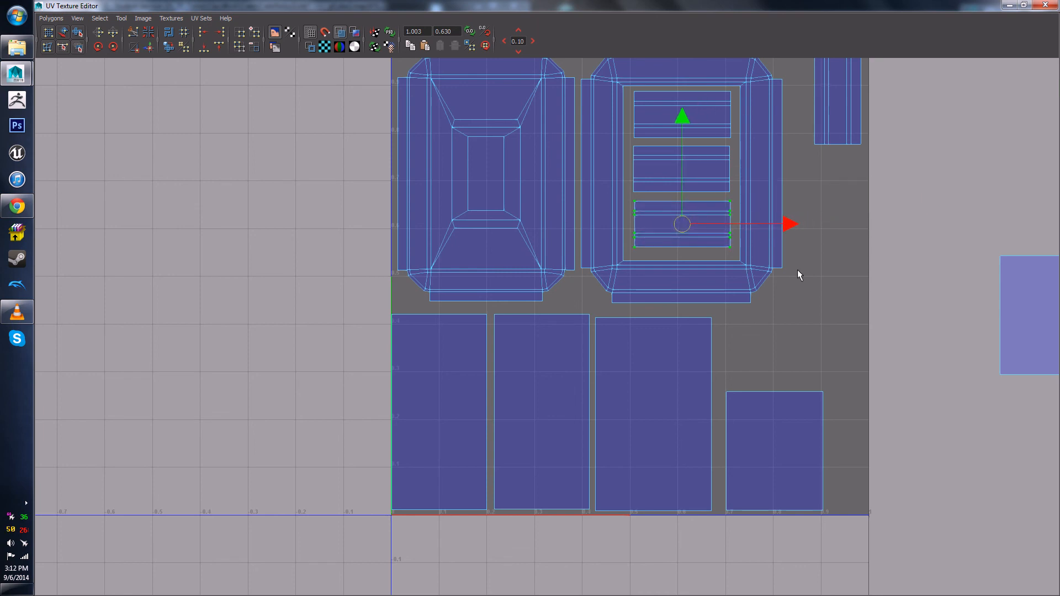
Step: Rotate the small lower-right panel shell 90 degrees and align it along the UV square's bottom edge beside the tall panels
scroll(833, 353, down, 3)
drag(755, 395, 755, 394)
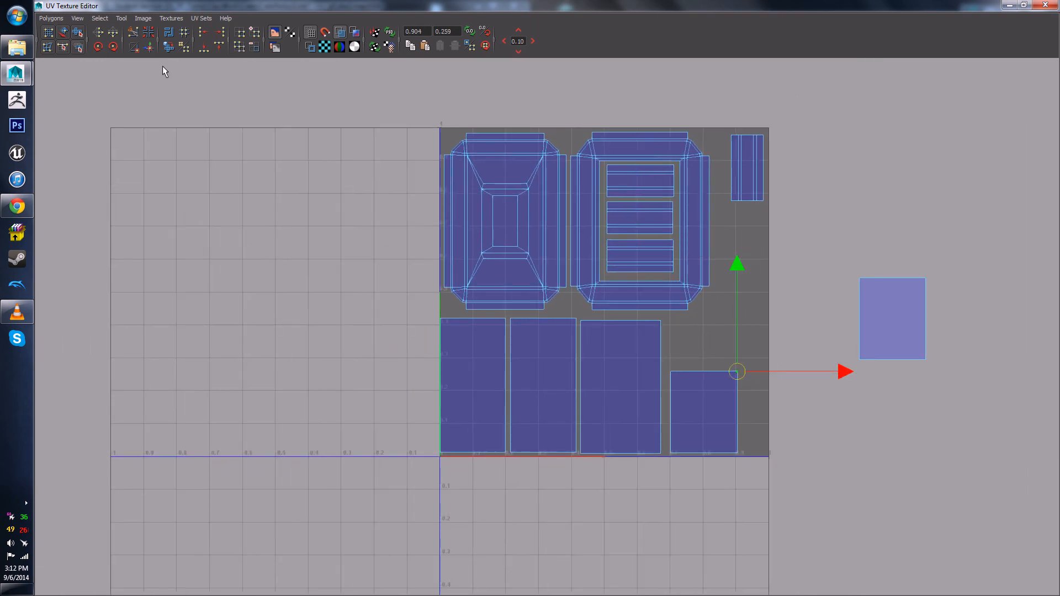
ctrl+right_drag(627, 401, 660, 385)
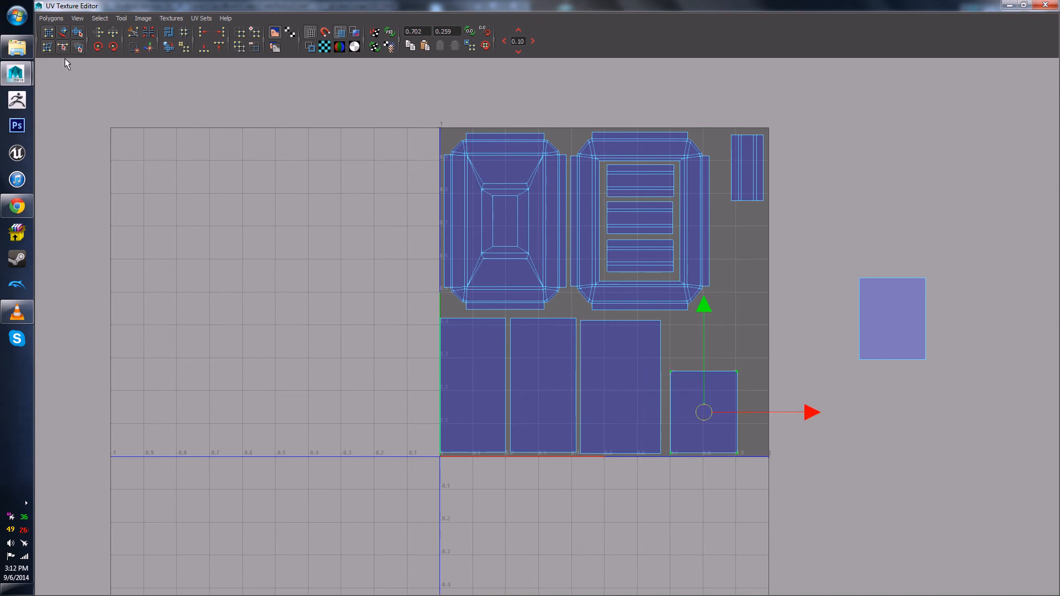
click(114, 48)
click(115, 48)
drag(703, 416, 711, 419)
Step: Rotate the panel shell outside the UV square 90 degrees and stack it directly above the small lower-right panel
drag(1001, 418, 1001, 418)
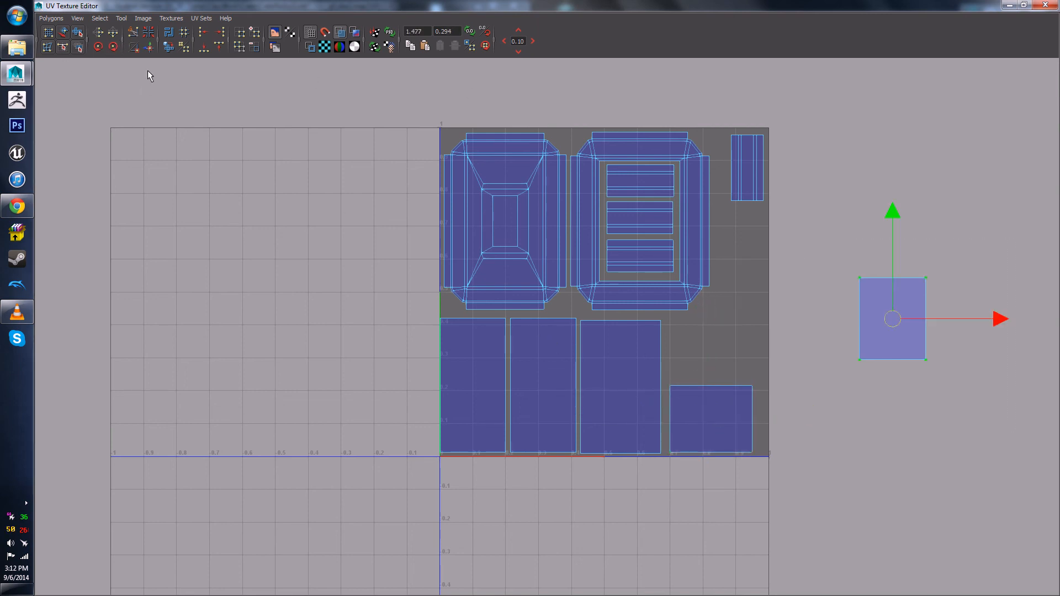
double_click(116, 48)
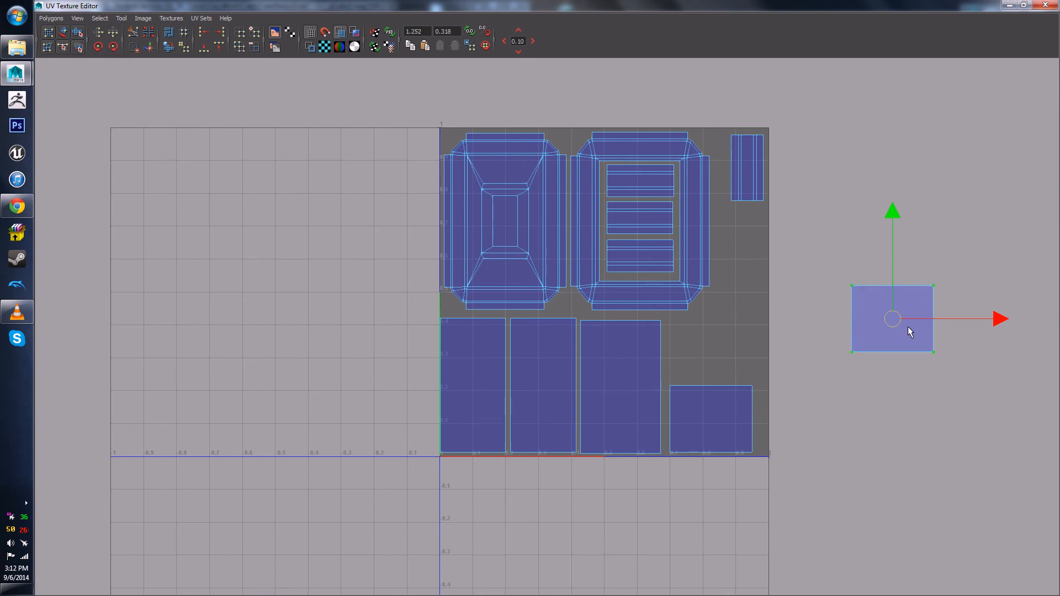
drag(896, 324, 711, 348)
Step: Move the remaining vertical strip shell in the upper-right corner closer to the frame shell
alt+middle_drag(768, 232, 759, 334)
drag(776, 322, 774, 314)
drag(739, 268, 727, 269)
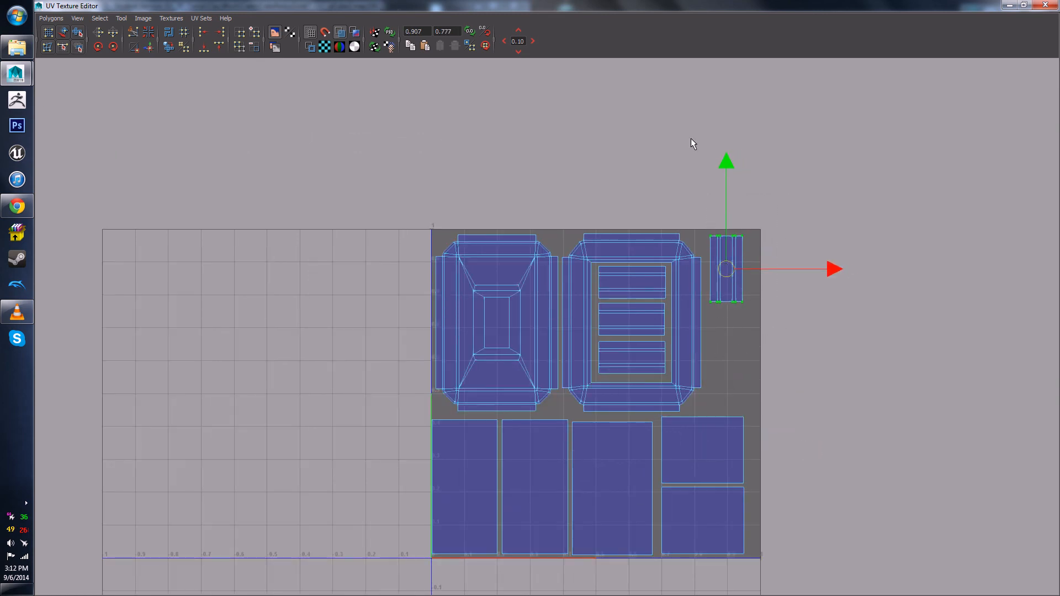
Step: Restore the UV Texture Editor to a smaller window beside the viewport and return the crate body to object selection
drag(587, 3, 781, 117)
alt+drag(385, 317, 414, 274)
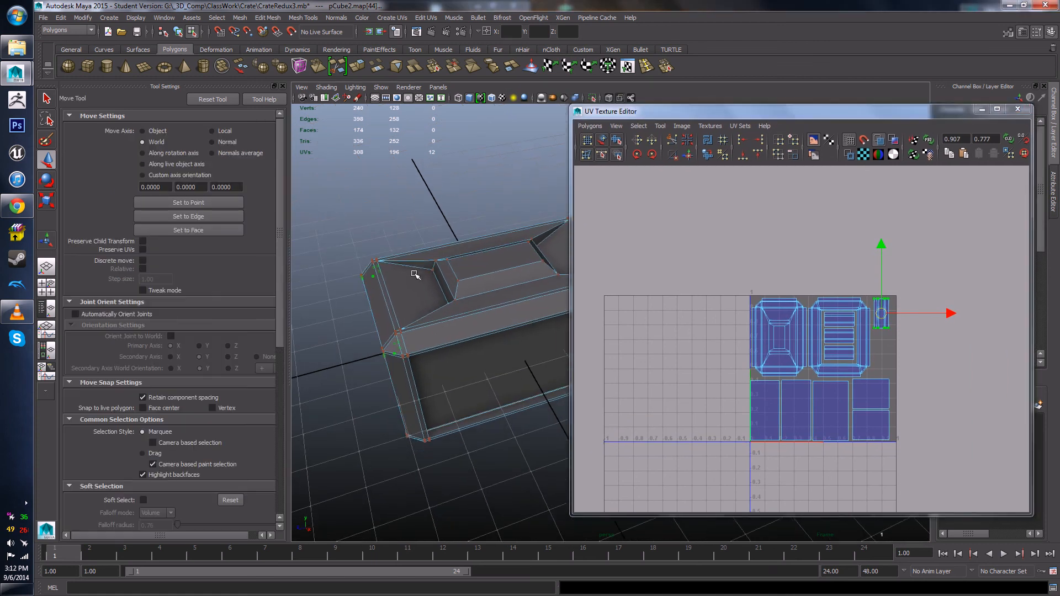
right_drag(429, 284, 497, 267)
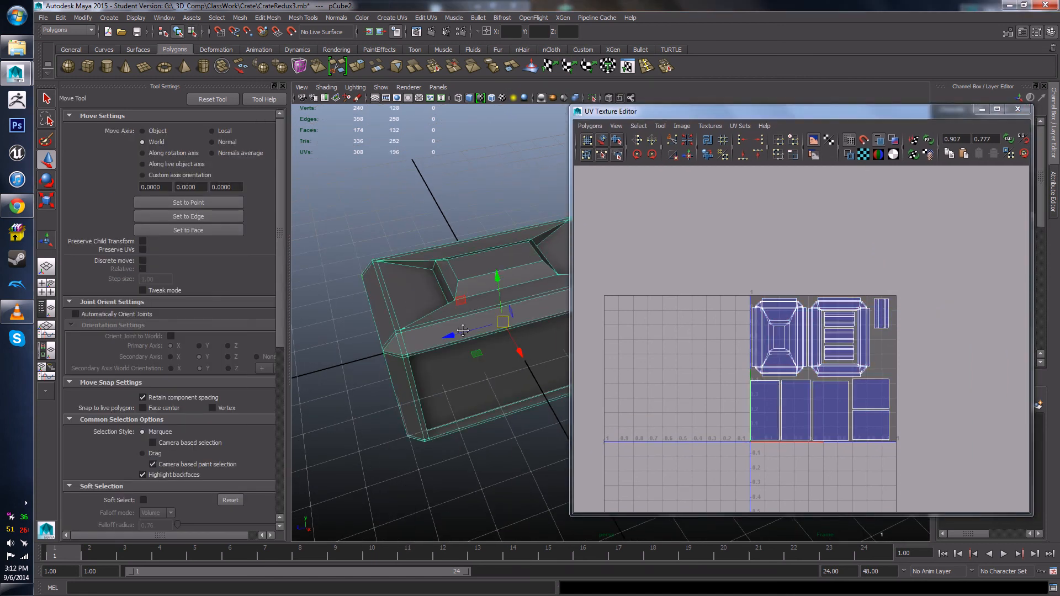
alt+drag(462, 330, 441, 288)
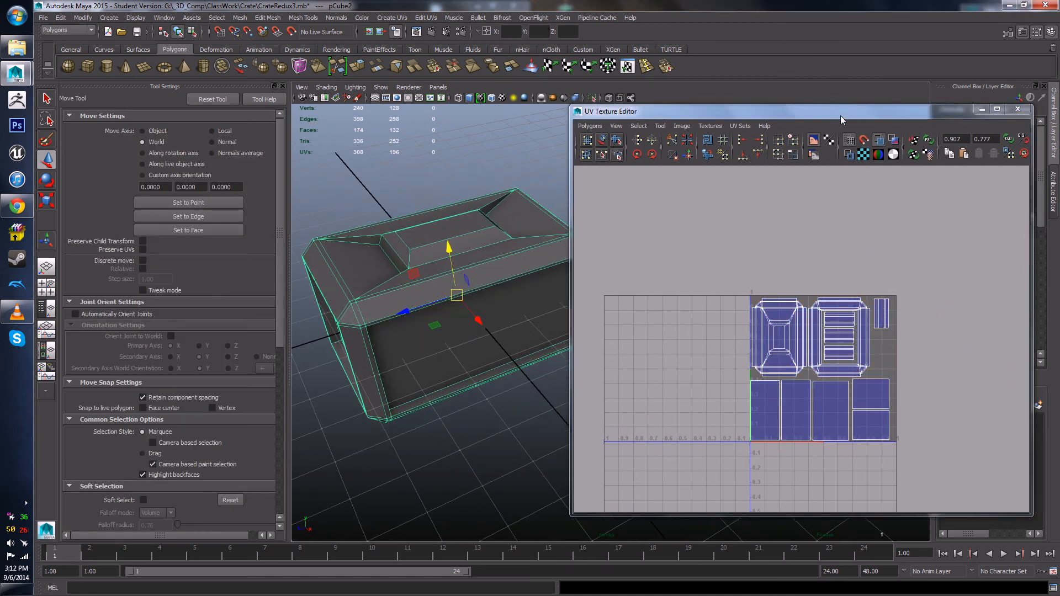
drag(848, 113, 918, 112)
alt+drag(500, 249, 644, 260)
alt+right_drag(542, 309, 459, 291)
alt+middle_drag(459, 291, 468, 299)
Step: Select all crate parts and move the stacked slat shells from below the UV square to beneath its upper-right strip shell
drag(382, 220, 652, 496)
scroll(944, 447, up, 3)
alt+middle_drag(942, 460, 809, 335)
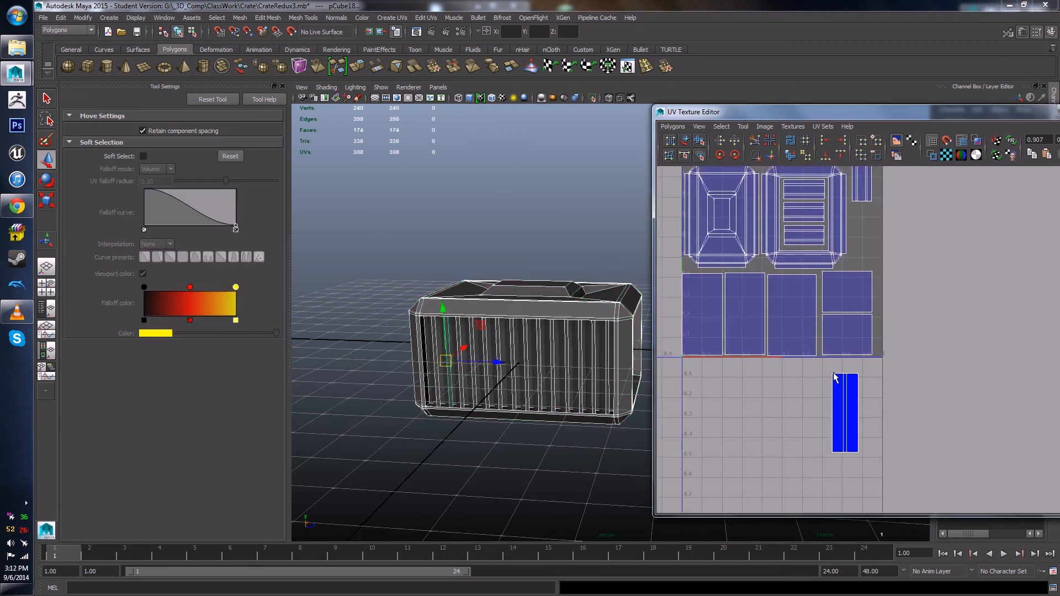
right_drag(835, 374, 801, 360)
drag(823, 368, 886, 482)
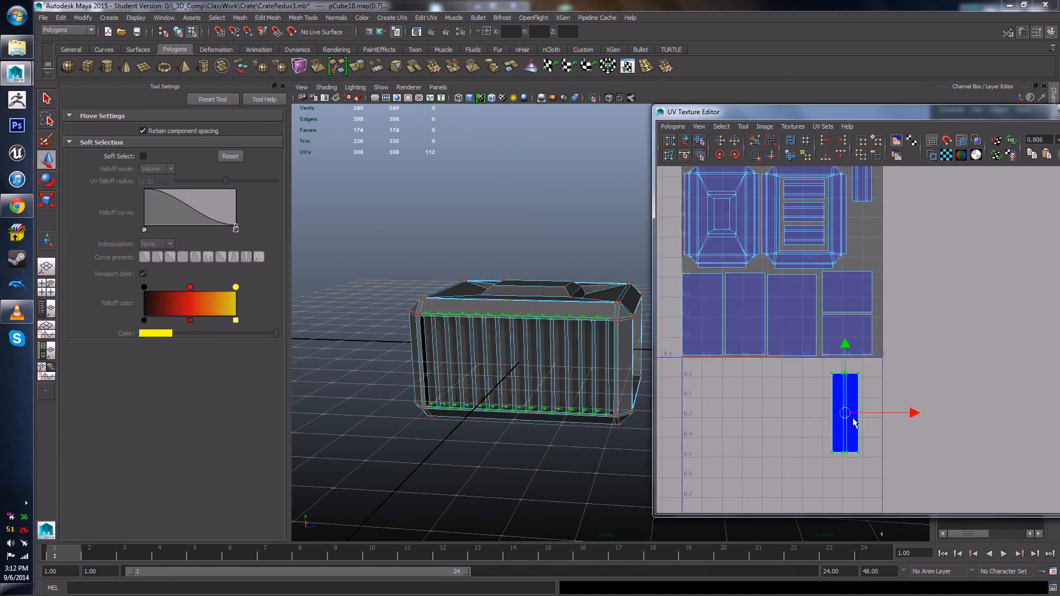
drag(848, 420, 868, 243)
alt+middle_drag(869, 243, 922, 348)
scroll(872, 383, up, 2)
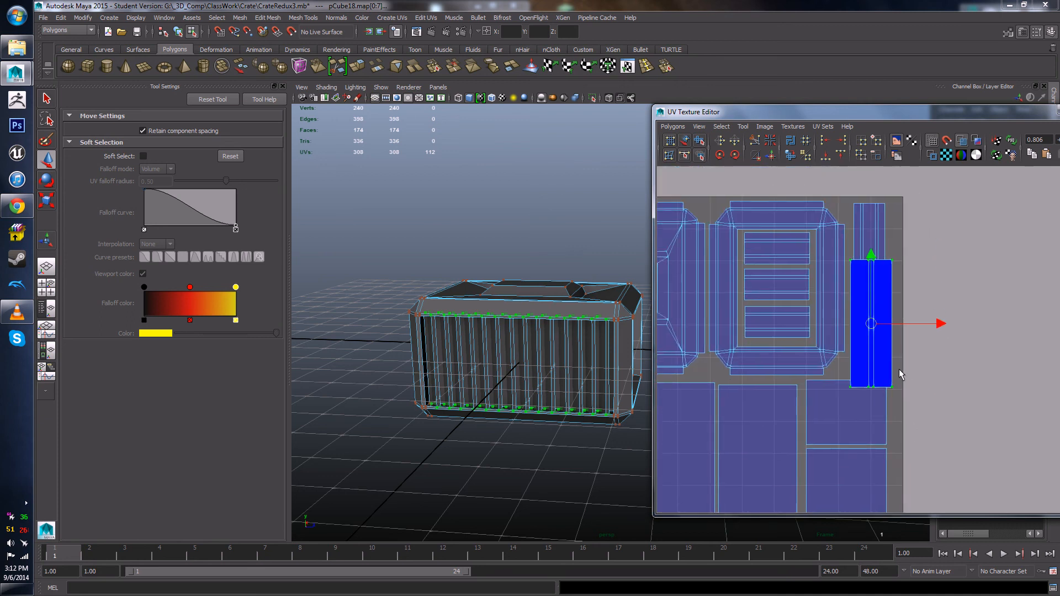
Step: Scale the stacked slat shells down uniformly and compare their checker pattern density with the crate body's
key(r)
drag(869, 323, 859, 325)
click(945, 155)
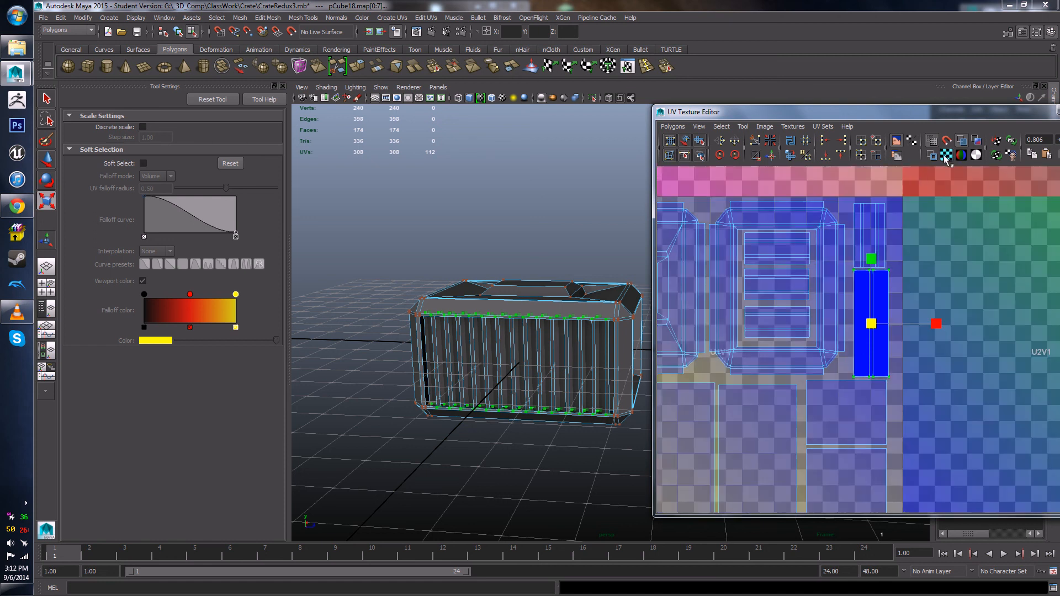
scroll(501, 339, up, 4)
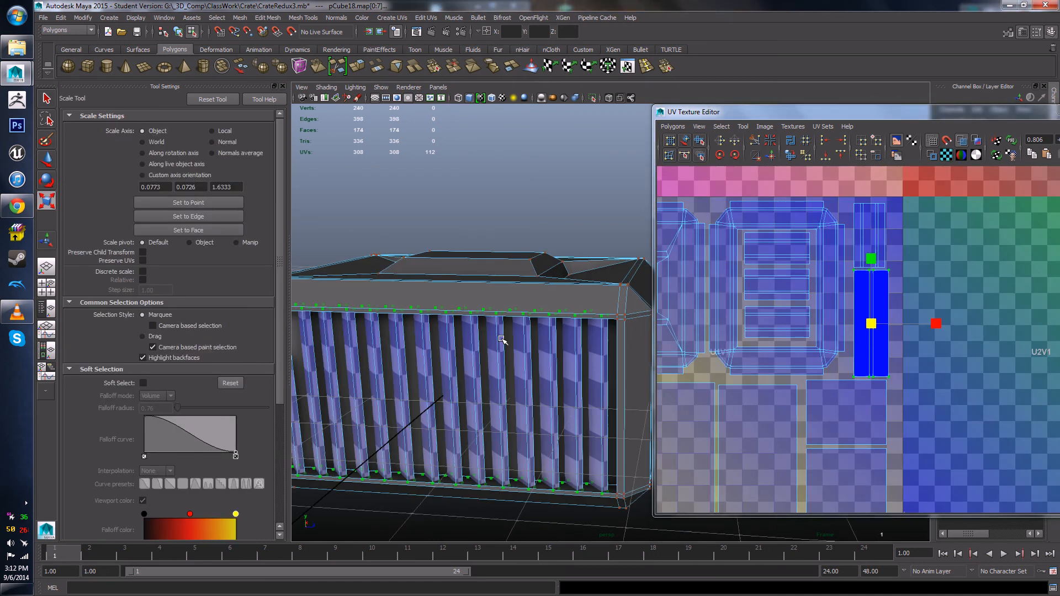
click(588, 301)
click(568, 331)
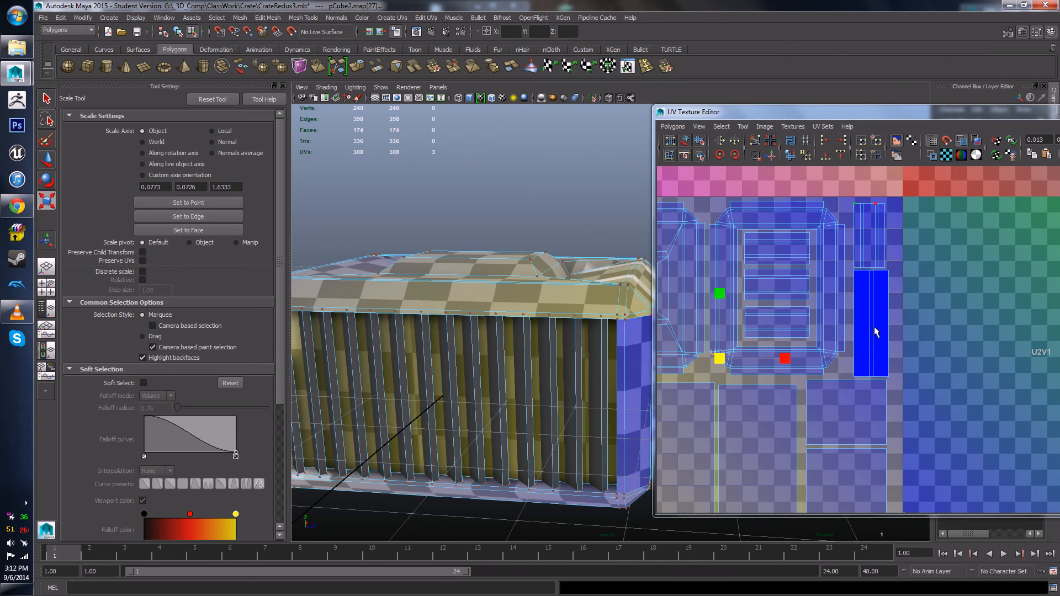
Step: Turn off the checker pattern, reselect the complete slat shells and place them over the second tall lower panel for size comparison
right_drag(895, 319, 932, 319)
drag(853, 373, 896, 390)
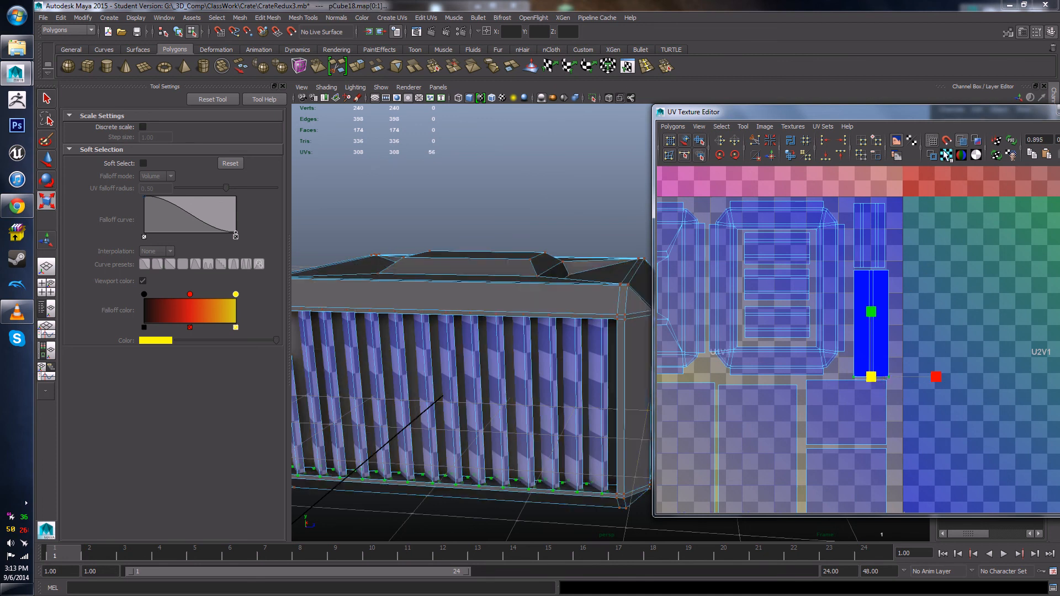
ctrl+right_drag(900, 321, 914, 310)
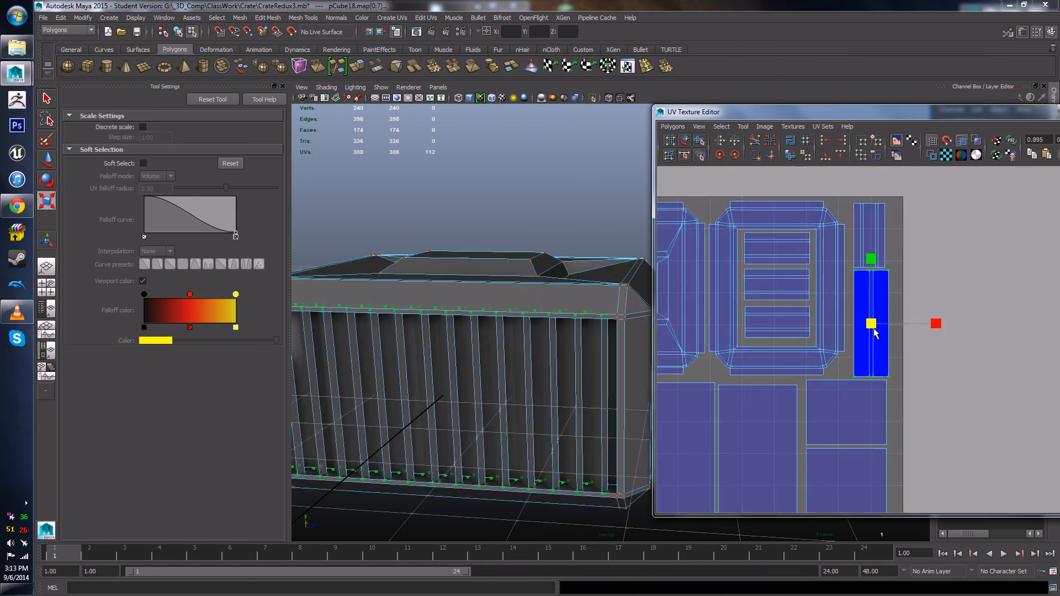
key(w)
middle_drag(841, 346, 800, 344)
alt+middle_drag(726, 336, 770, 349)
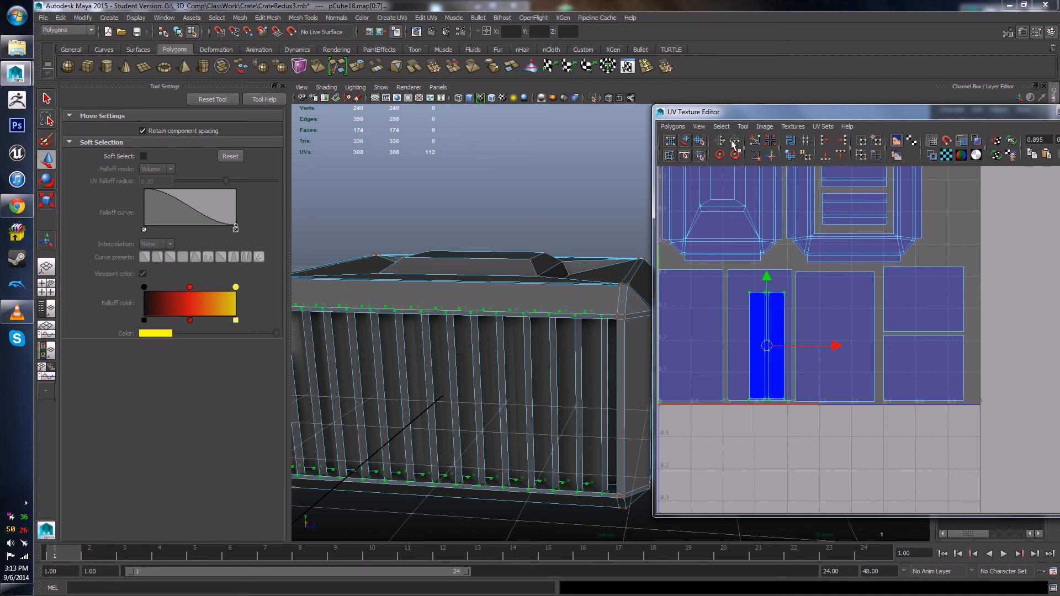
Step: Scale the slat shells down further and place them upright in the gap below the upper-right strip shell
click(730, 157)
key(r)
drag(768, 345, 955, 198)
key(w)
key(r)
key(w)
alt+middle_drag(949, 278, 853, 433)
click(735, 155)
click(735, 156)
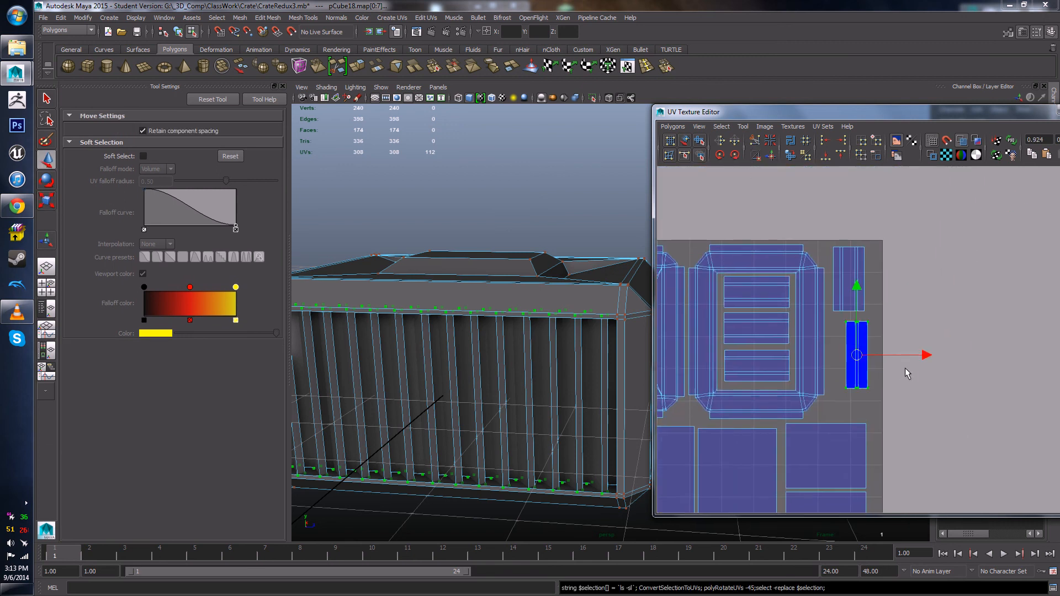
drag(857, 365, 852, 375)
click(899, 298)
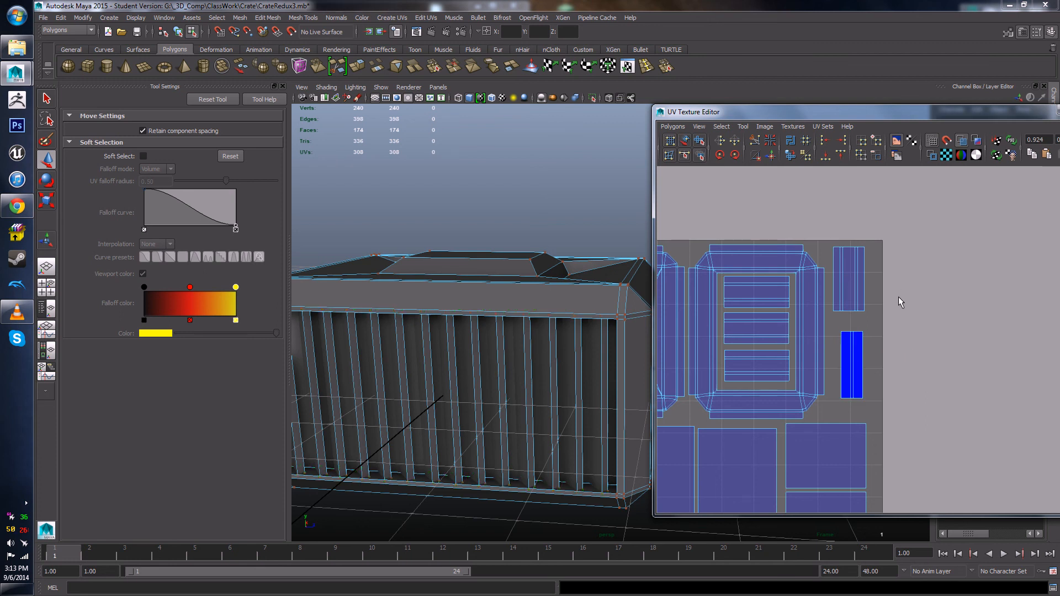
Step: Return the crate parts to object selection and frame the complete UV layout
right_drag(428, 373, 458, 349)
scroll(507, 476, down, 4)
click(511, 342)
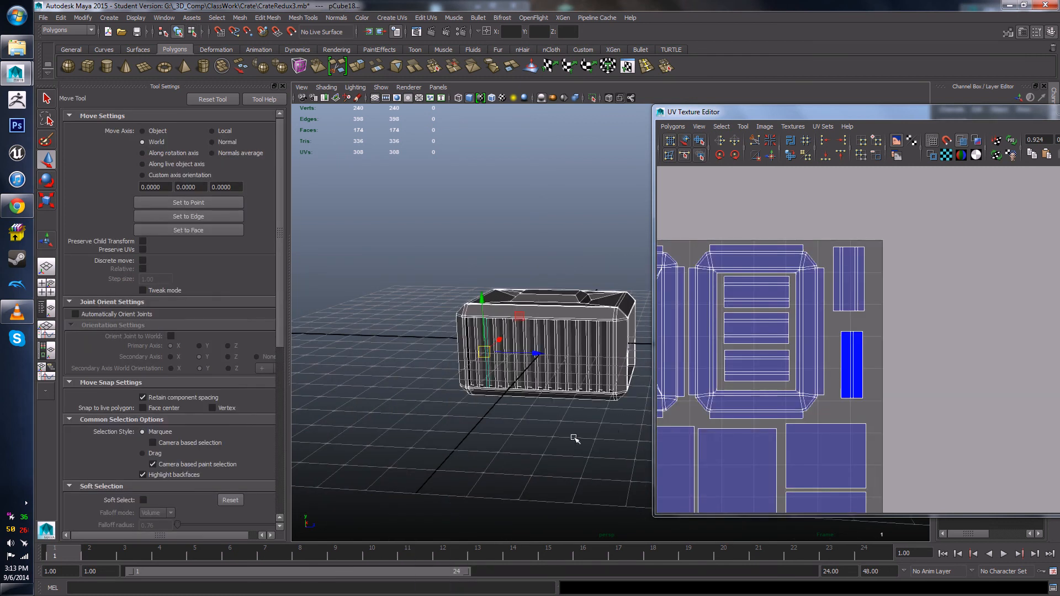
key(f)
alt+middle_drag(920, 419, 939, 396)
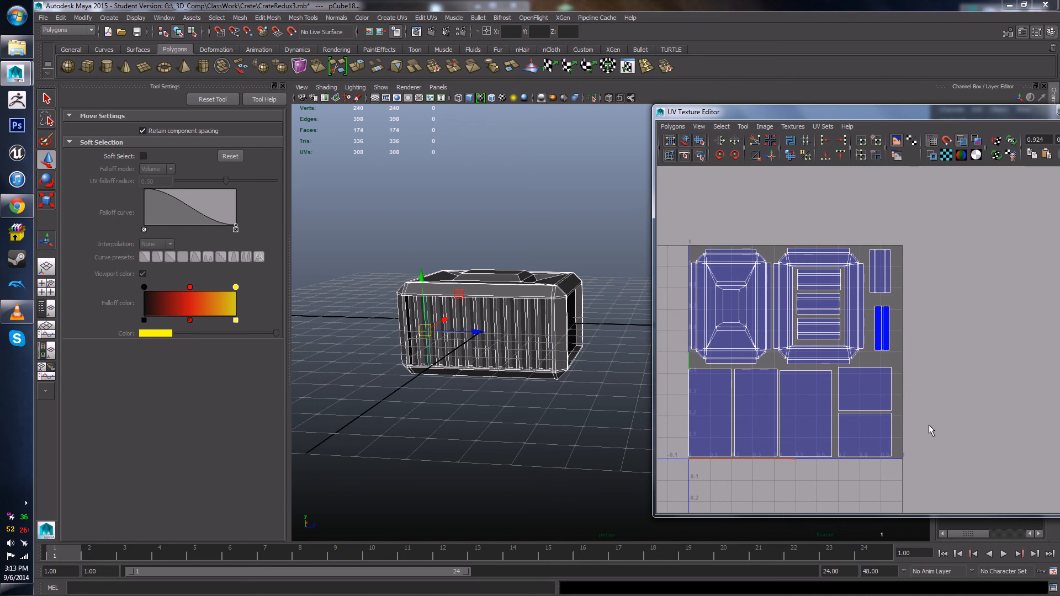
Step: Select the crate body together with all its slats and combine them into a single mesh
right_drag(461, 318, 517, 298)
click(440, 241)
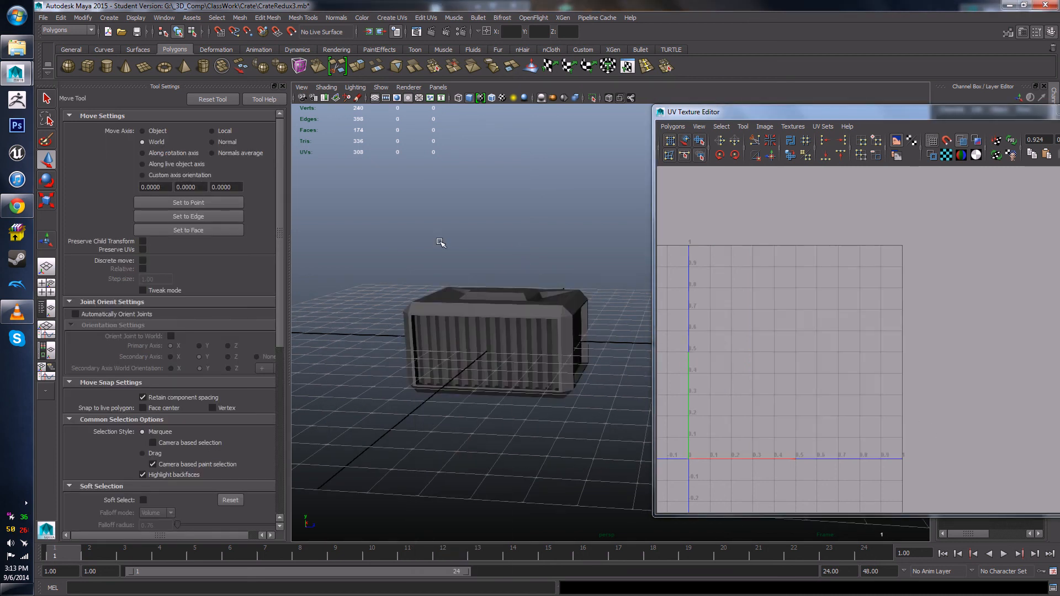
alt+drag(397, 262, 630, 447)
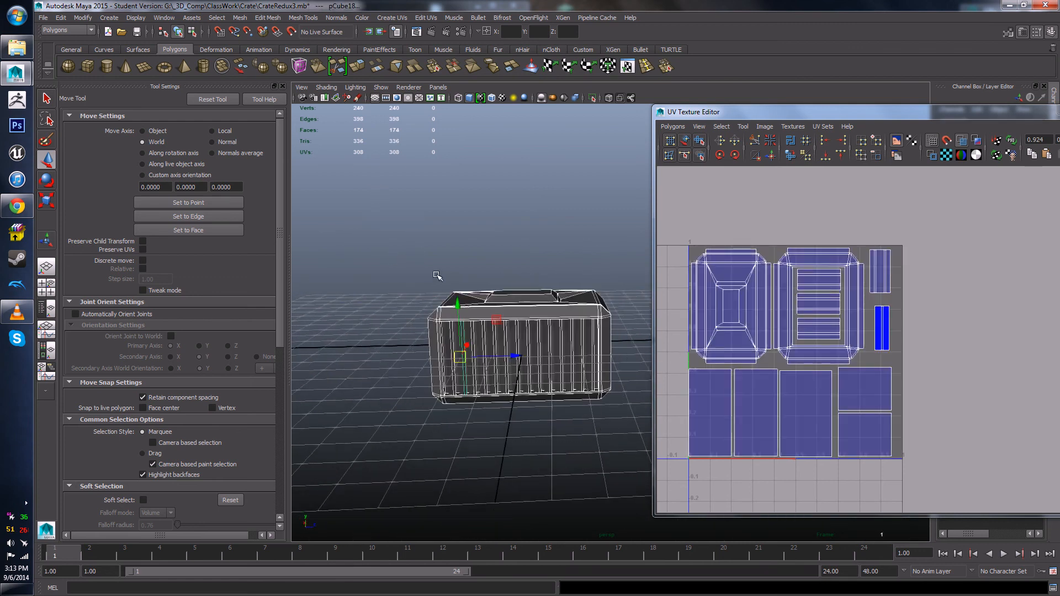
click(239, 17)
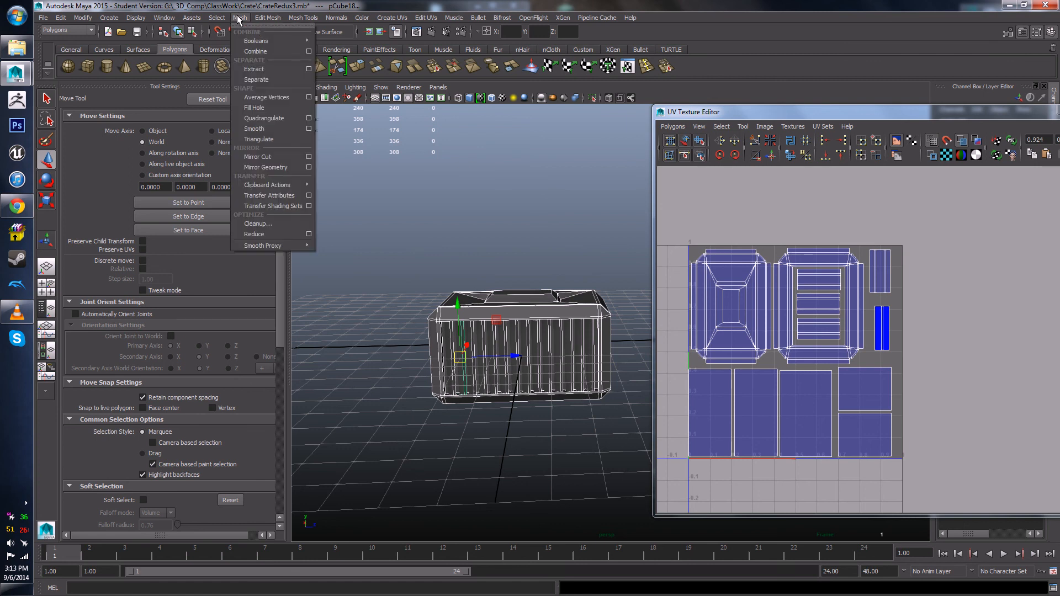
click(254, 51)
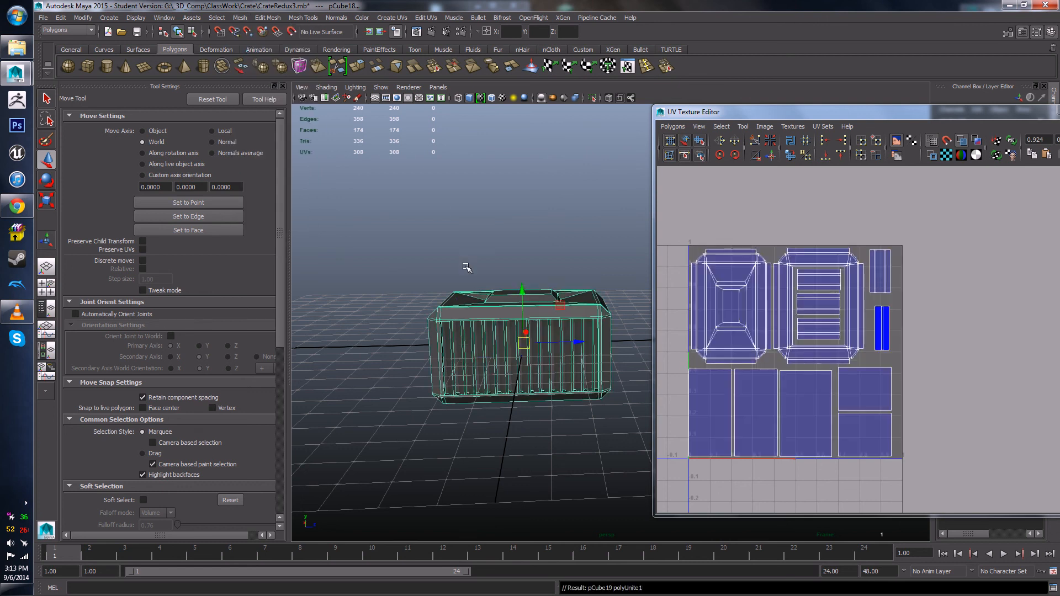
Step: Minimize the UV Texture Editor and inspect the combined crate from several angles in the viewport
alt+drag(478, 268, 535, 274)
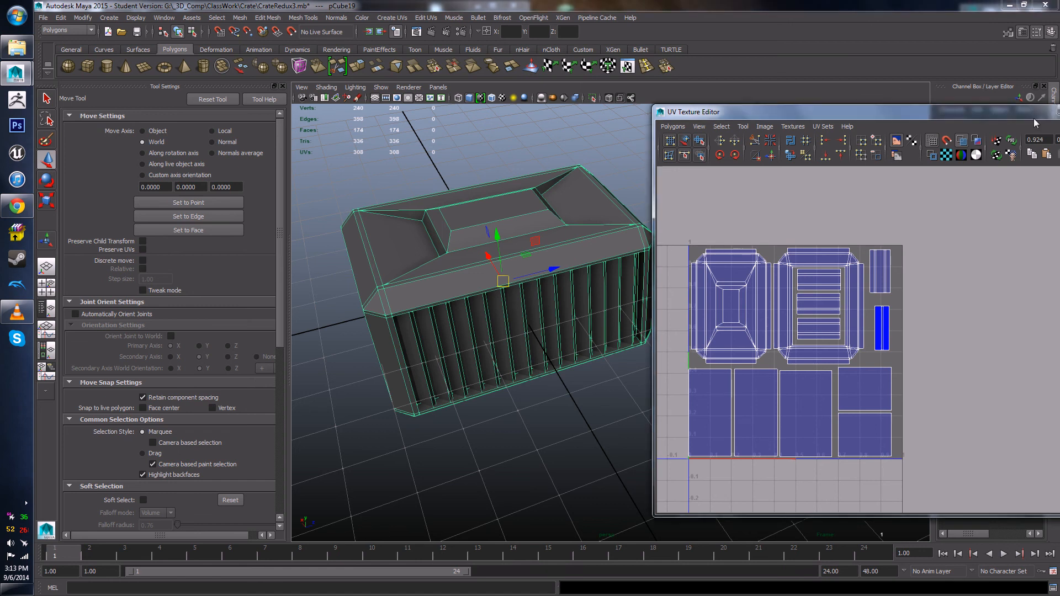
drag(1035, 119, 983, 142)
click(1013, 136)
alt+right_drag(381, 138, 407, 260)
alt+middle_drag(407, 260, 559, 287)
alt+right_drag(558, 286, 621, 293)
alt+drag(622, 292, 609, 333)
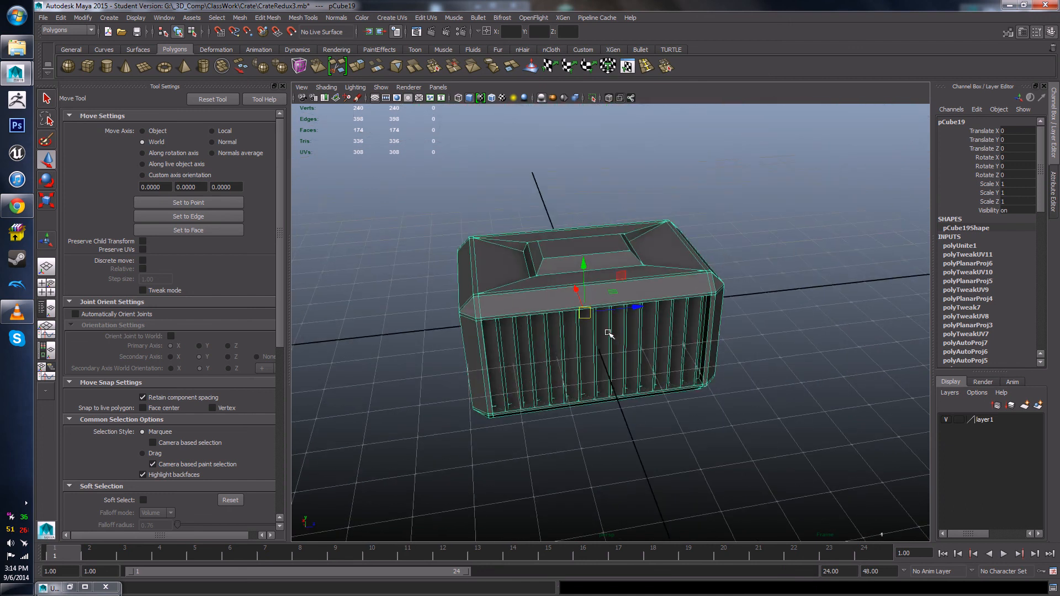
scroll(680, 405, down, 5)
alt+drag(684, 386, 706, 376)
click(684, 339)
scroll(663, 360, up, 3)
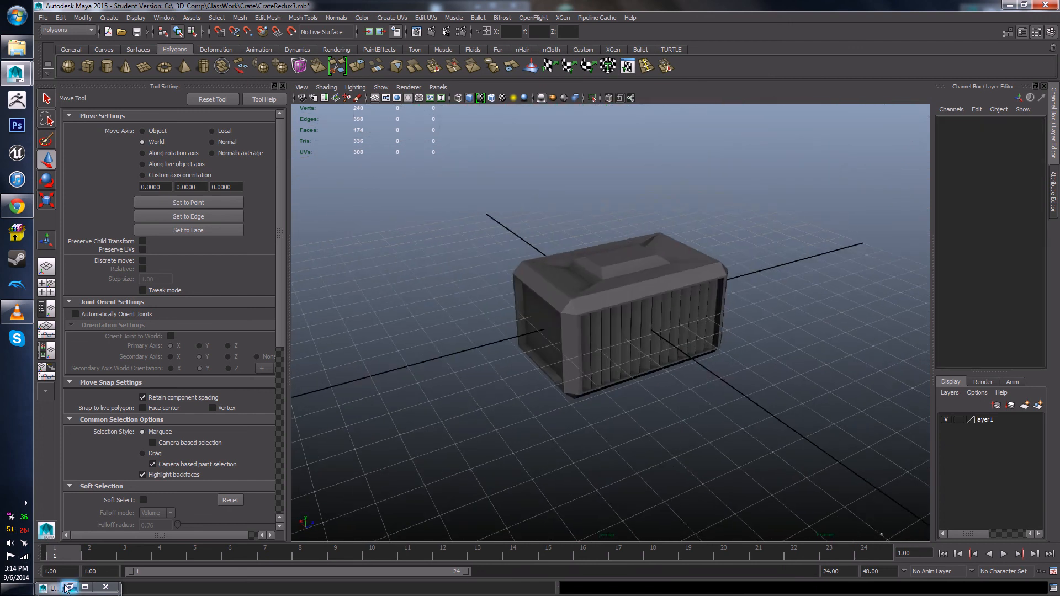
Step: Reopen the UV Texture Editor and select the combined crate to review its UV layout beside the model
click(69, 587)
click(564, 310)
alt+middle_drag(567, 336, 503, 343)
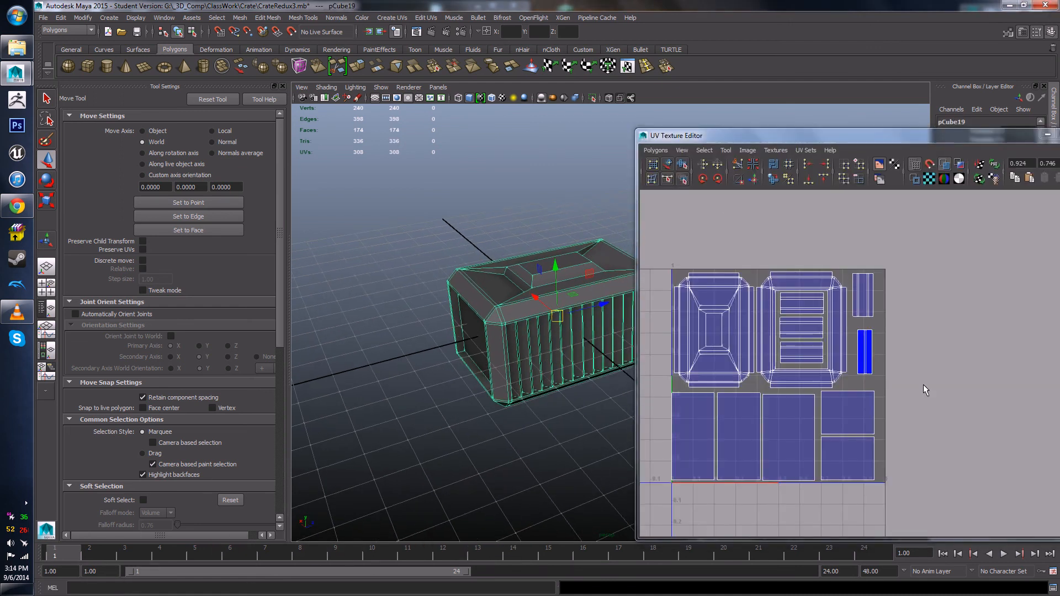
alt+drag(522, 335, 479, 332)
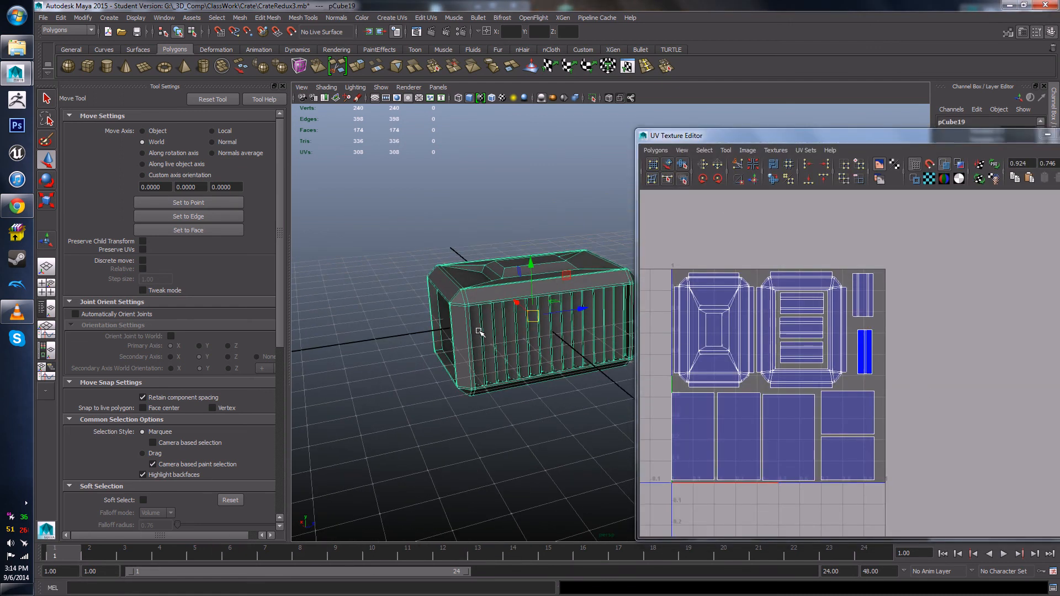